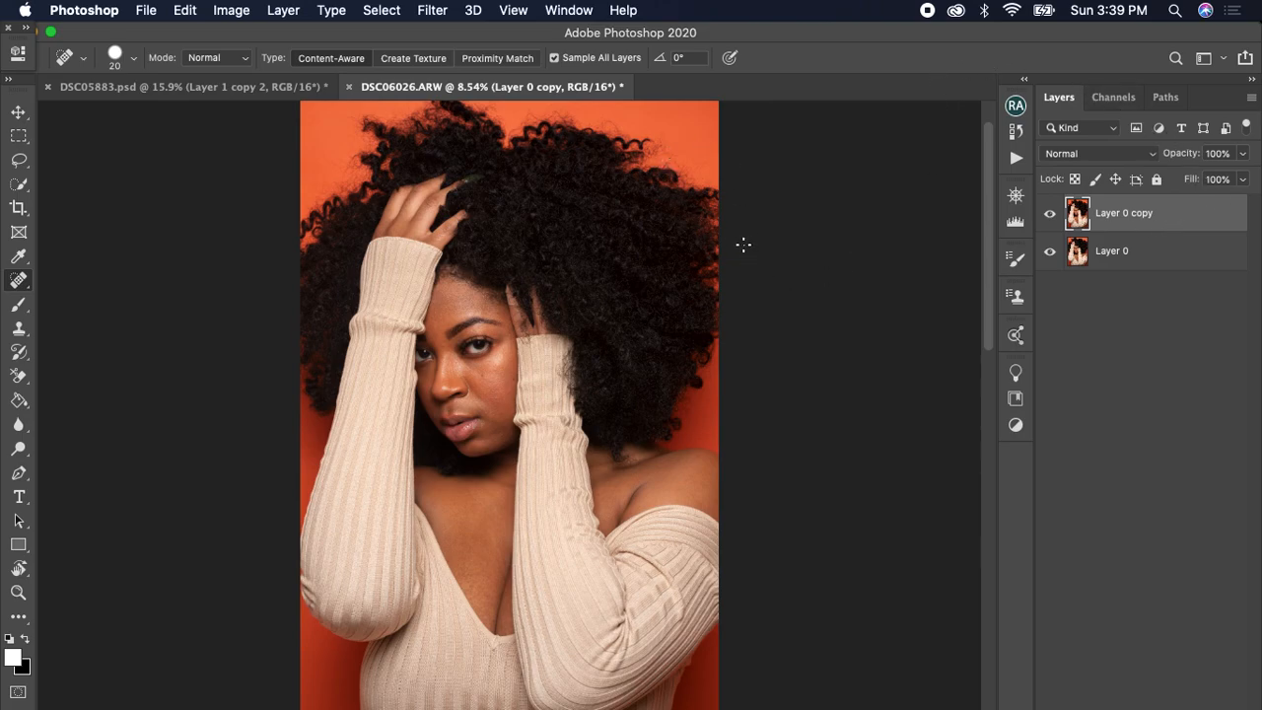
Add a Curves adjustment layer above the portrait and pull the RGB midtones well down to darken the image strongly
{"action": "left_click_drag", "start_coordinate": [984, 220], "coordinate": [975, 386]}
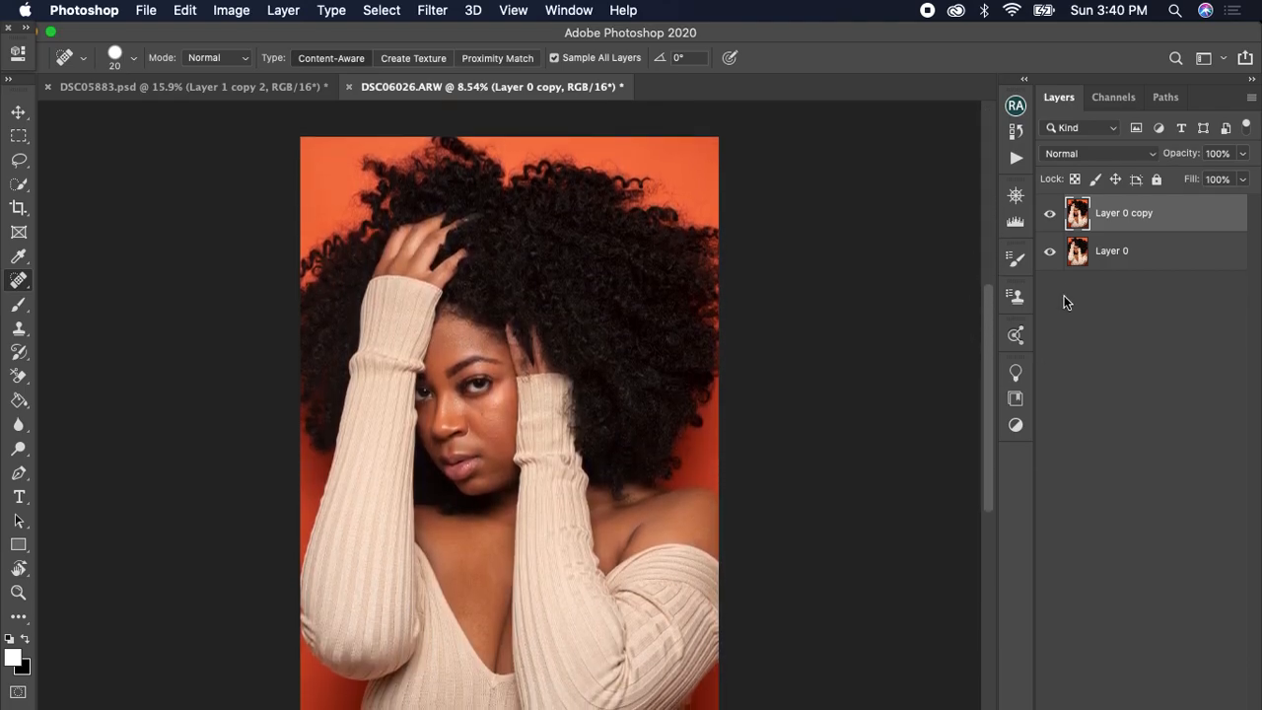
{"action": "left_click", "coordinate": [1017, 427]}
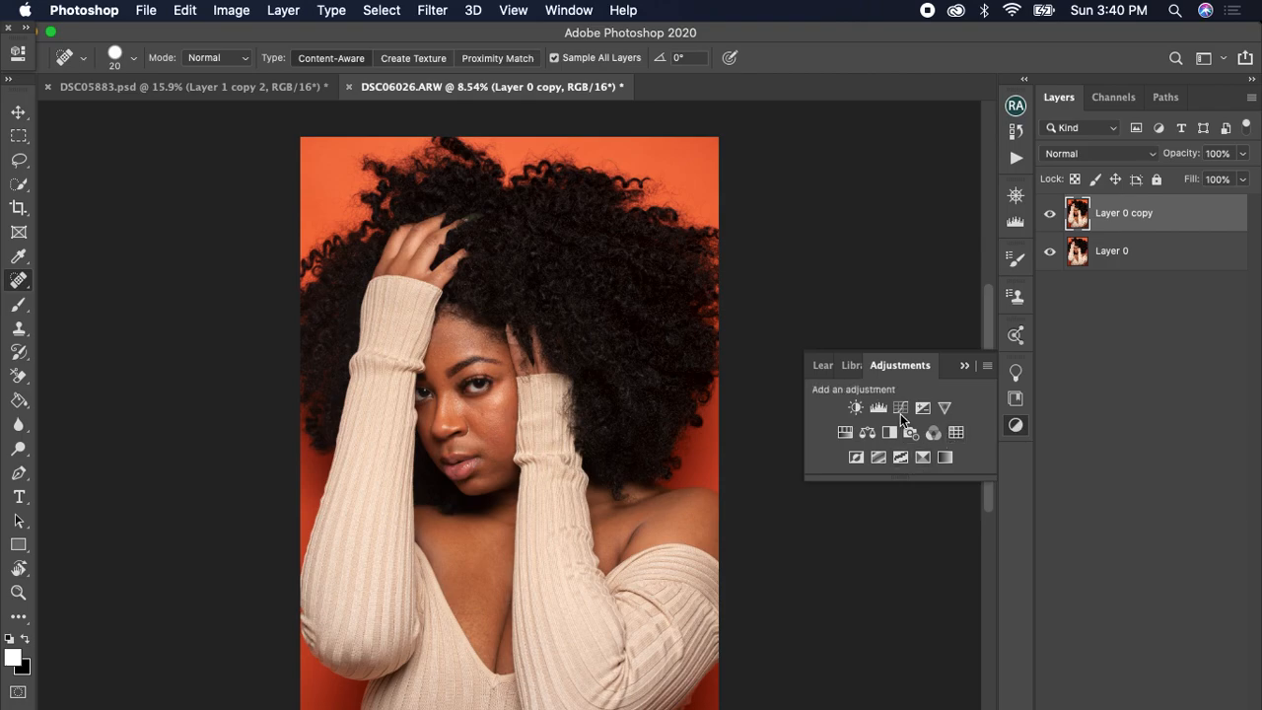
{"action": "left_click", "coordinate": [900, 408]}
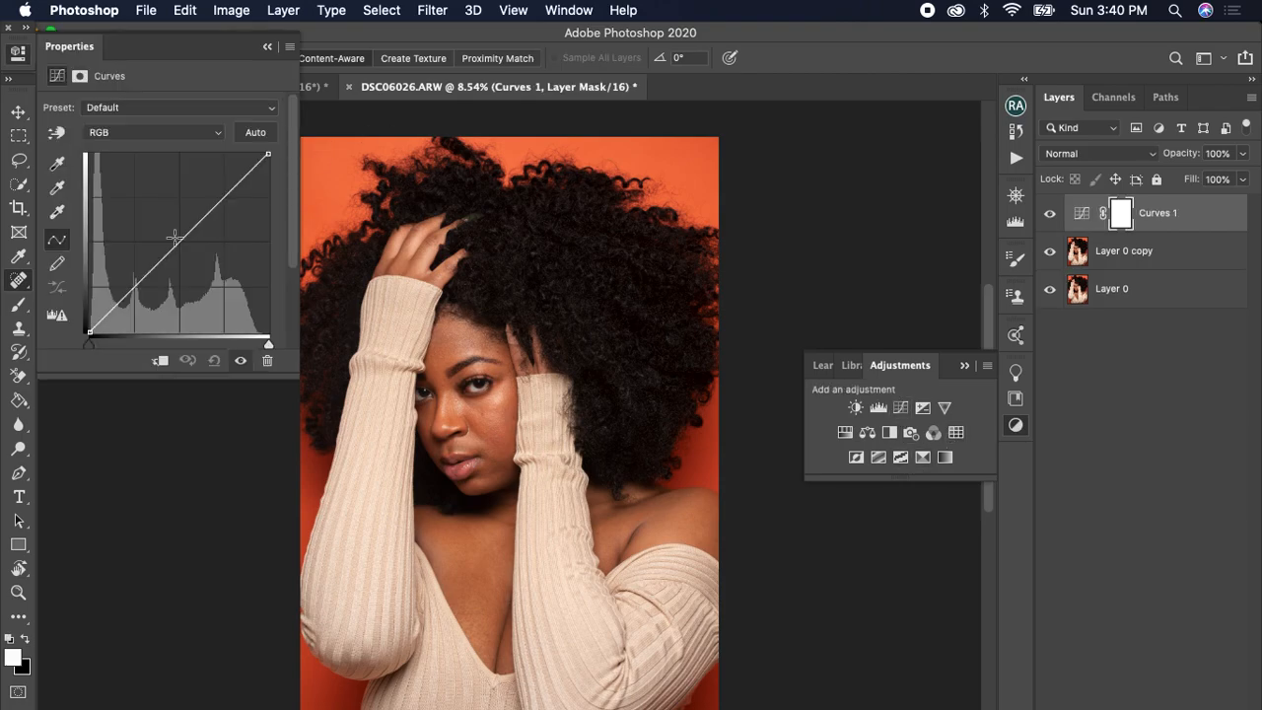
{"action": "left_click_drag", "start_coordinate": [173, 239], "coordinate": [193, 284]}
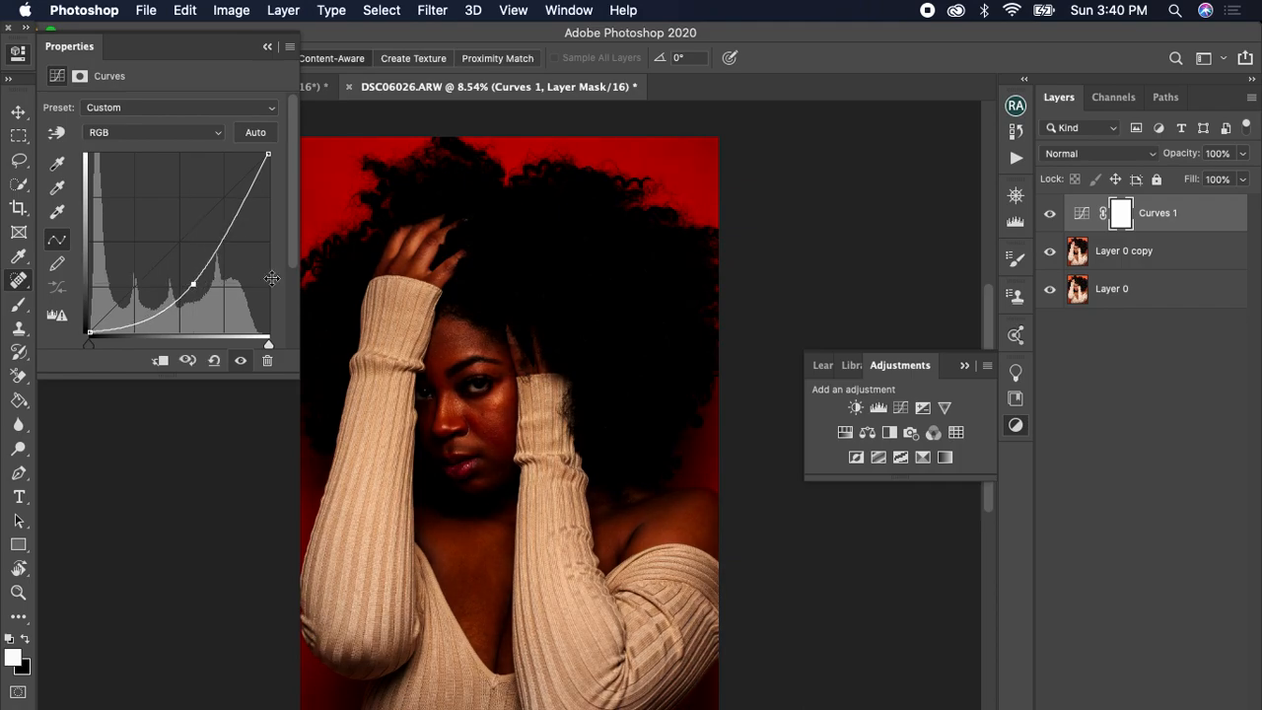
{"action": "left_click", "coordinate": [963, 366]}
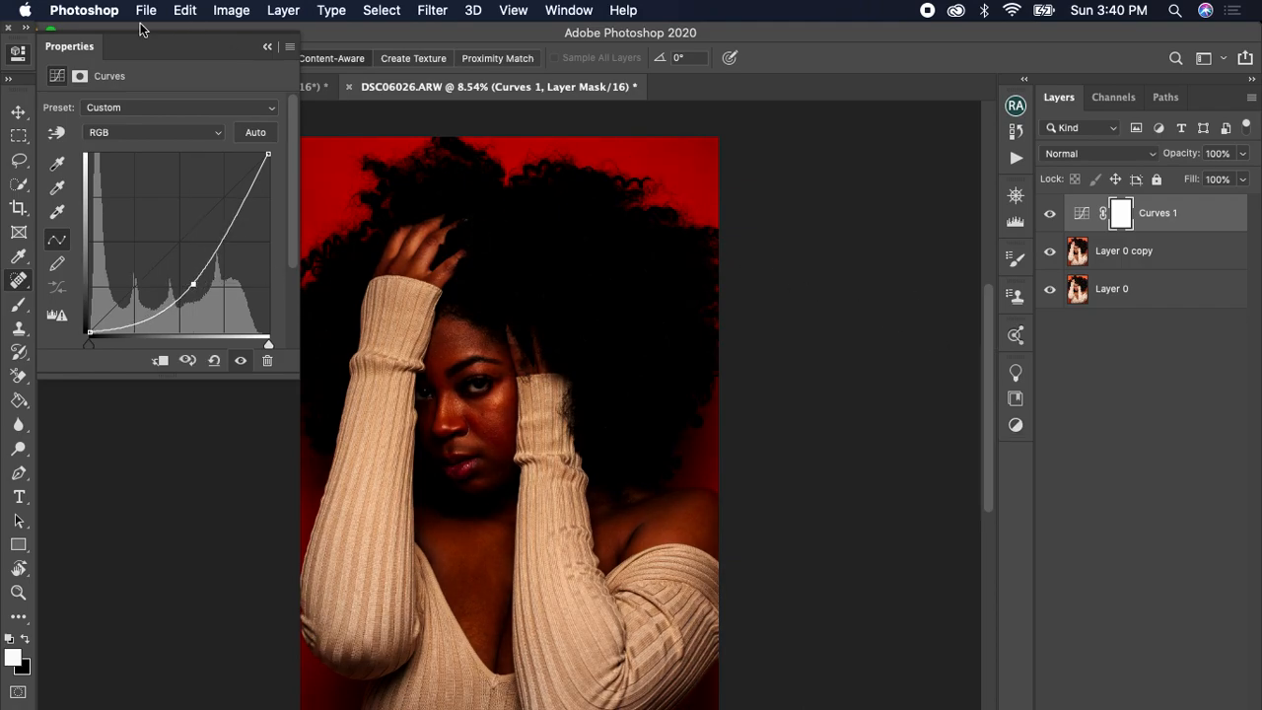
{"action": "left_click", "coordinate": [268, 47]}
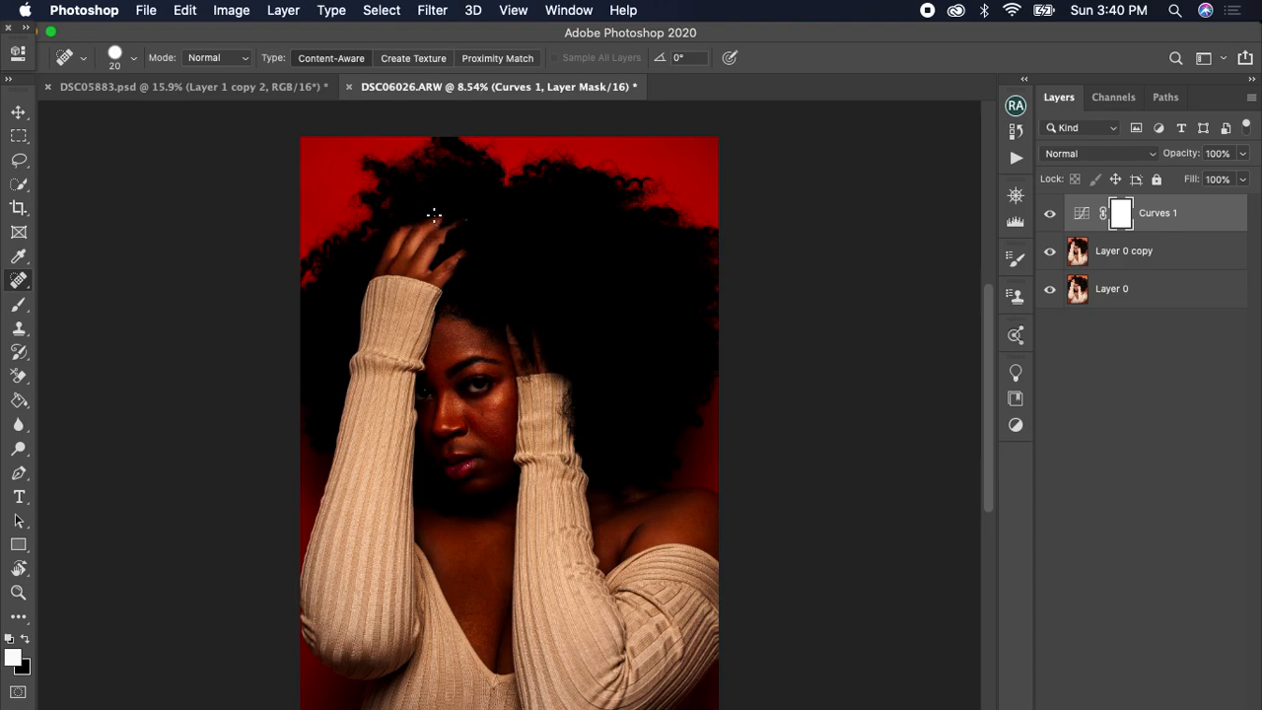
Examine the darkened hair outline, hand, sleeve and backdrop edges up close for flaws
{"action": "left_click_drag", "start_coordinate": [386, 200], "coordinate": [411, 262]}
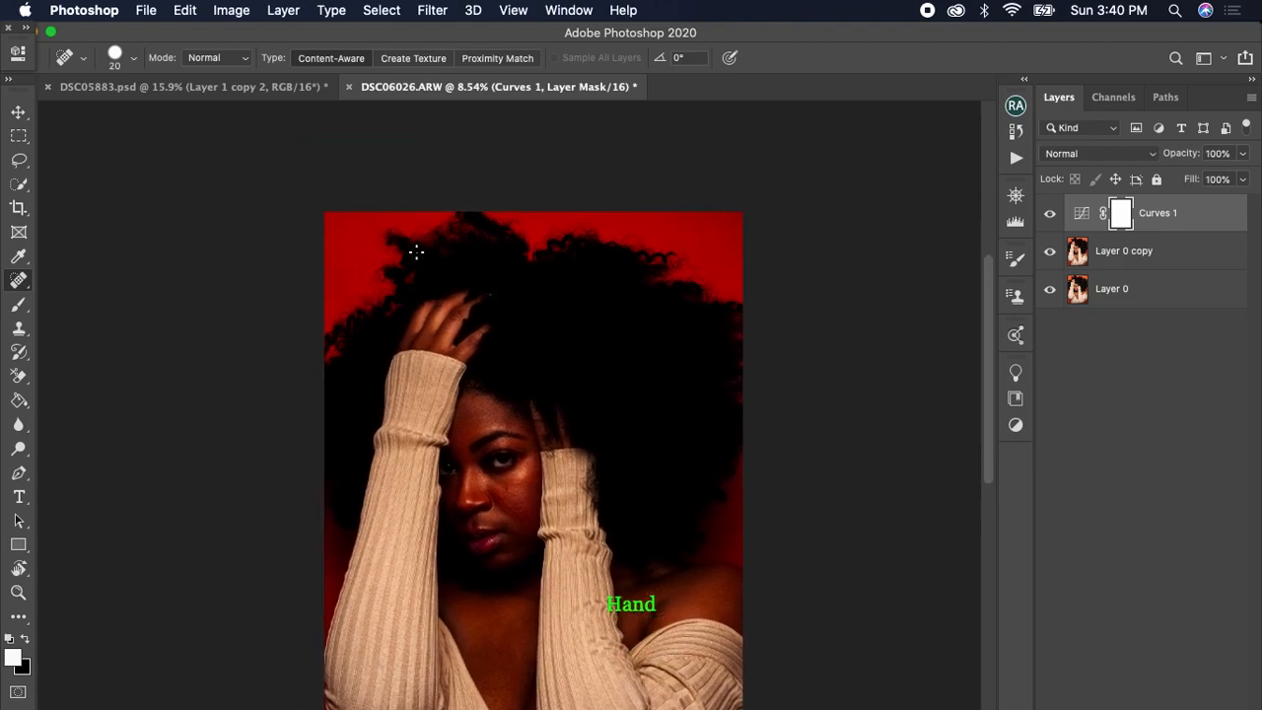
{"action": "scroll", "coordinate": [416, 253], "scroll_direction": "up", "scroll_amount": 8}
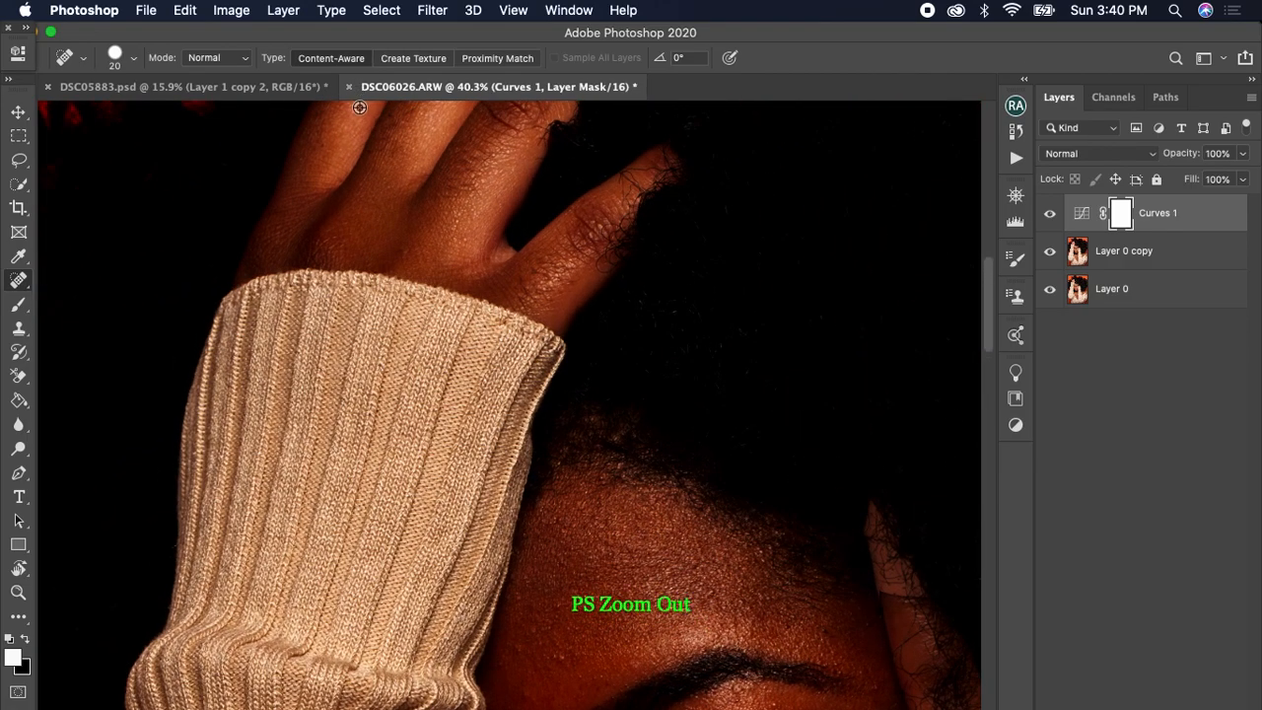
{"action": "left_click_drag", "start_coordinate": [344, 107], "coordinate": [690, 552]}
{"action": "left_click_drag", "start_coordinate": [867, 371], "coordinate": [352, 420]}
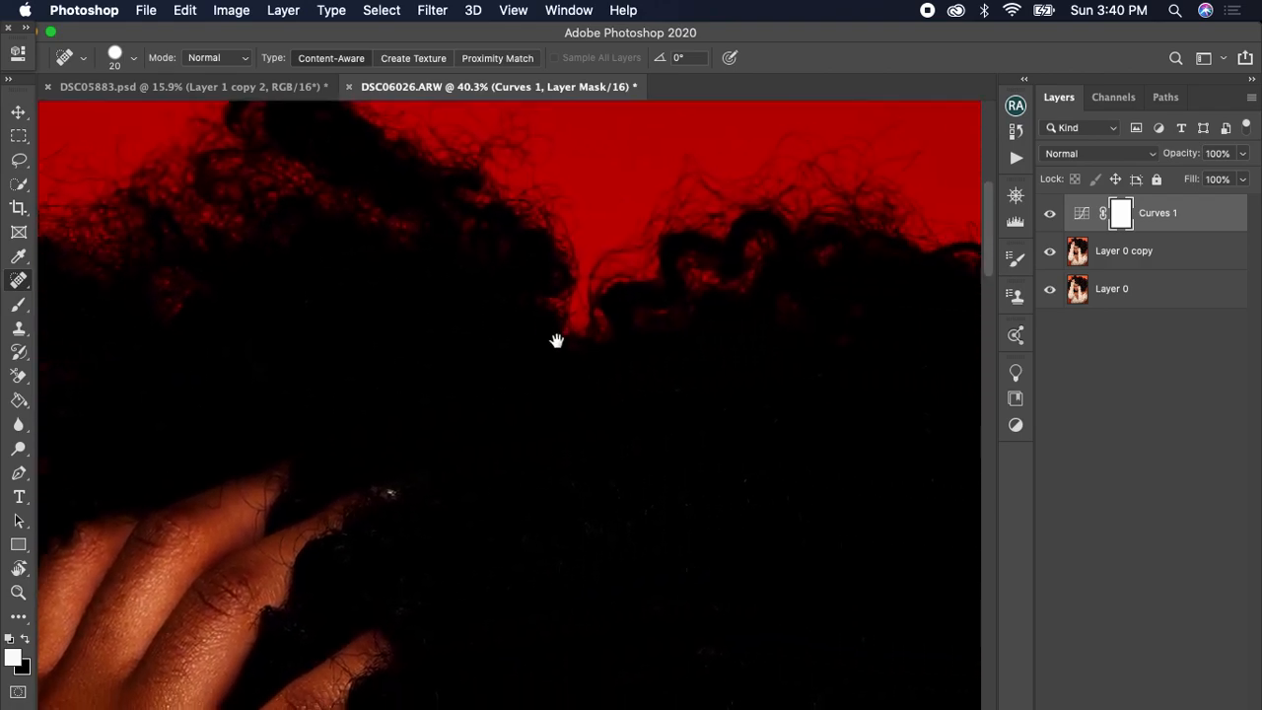
{"action": "left_click_drag", "start_coordinate": [765, 297], "coordinate": [704, 351]}
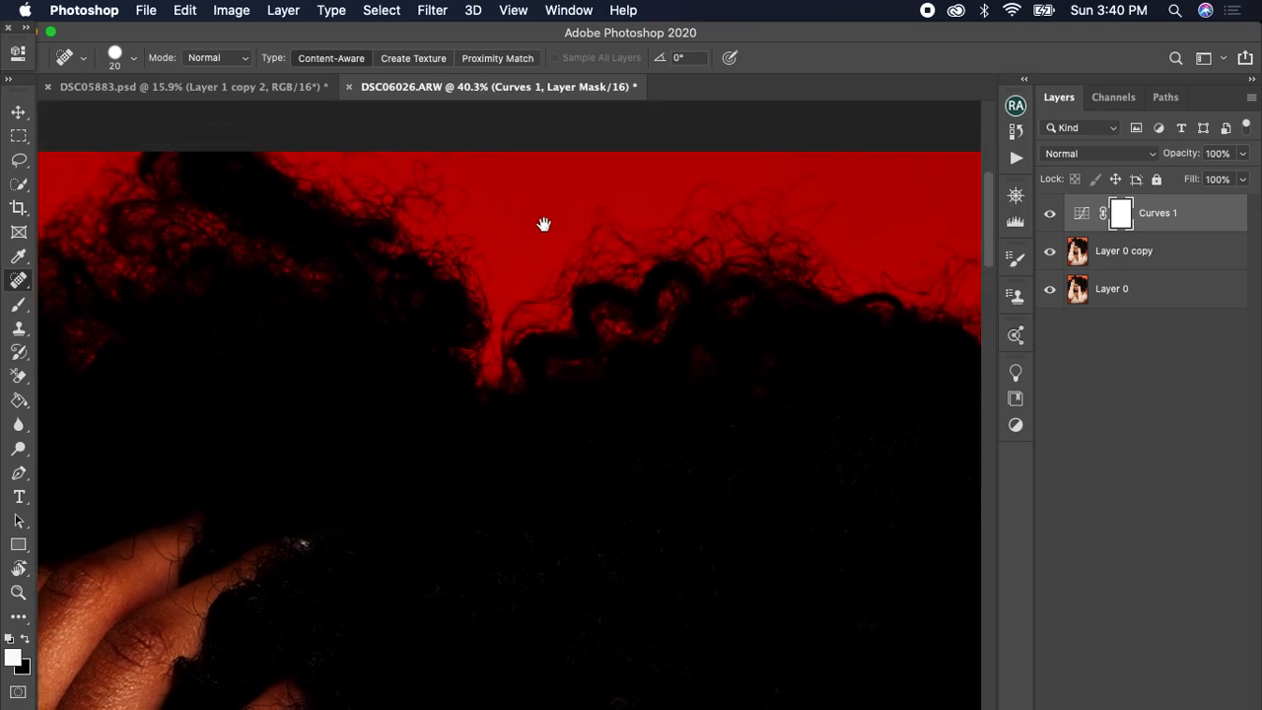
{"action": "left_click_drag", "start_coordinate": [893, 211], "coordinate": [569, 201]}
{"action": "left_click_drag", "start_coordinate": [763, 253], "coordinate": [556, 116]}
{"action": "left_click_drag", "start_coordinate": [653, 428], "coordinate": [533, 433]}
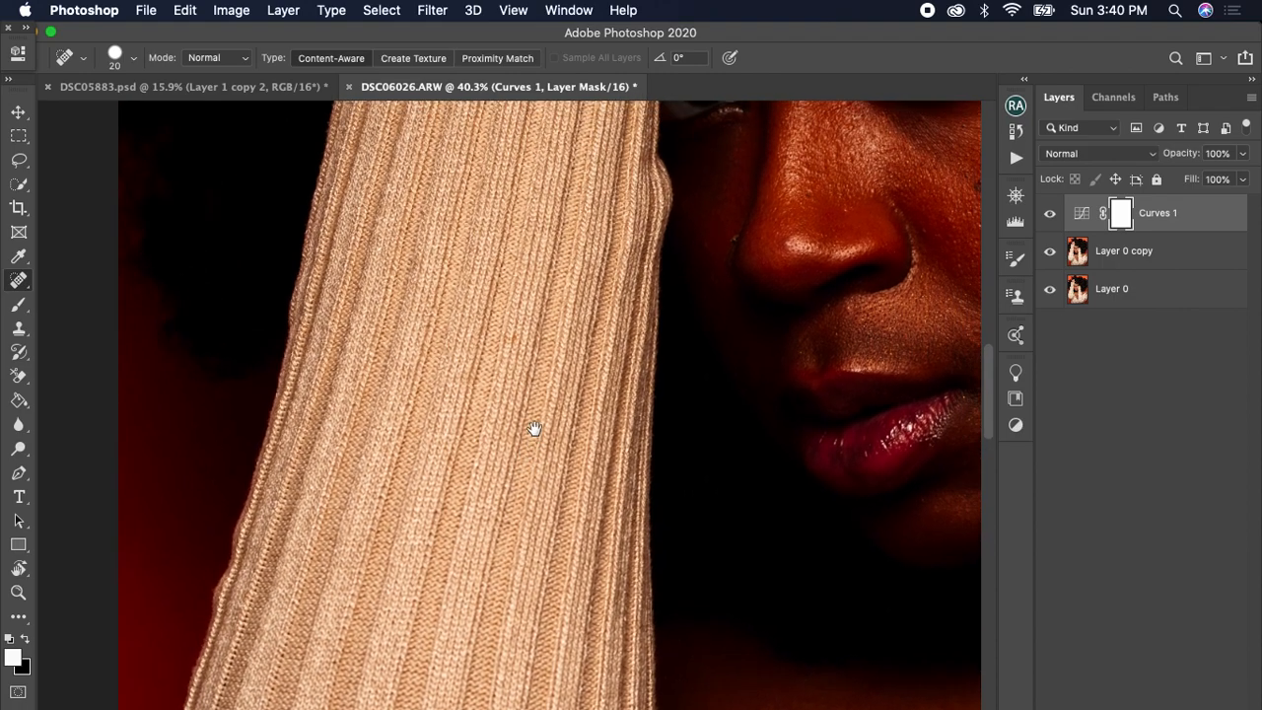
{"action": "key", "text": "super+0"}
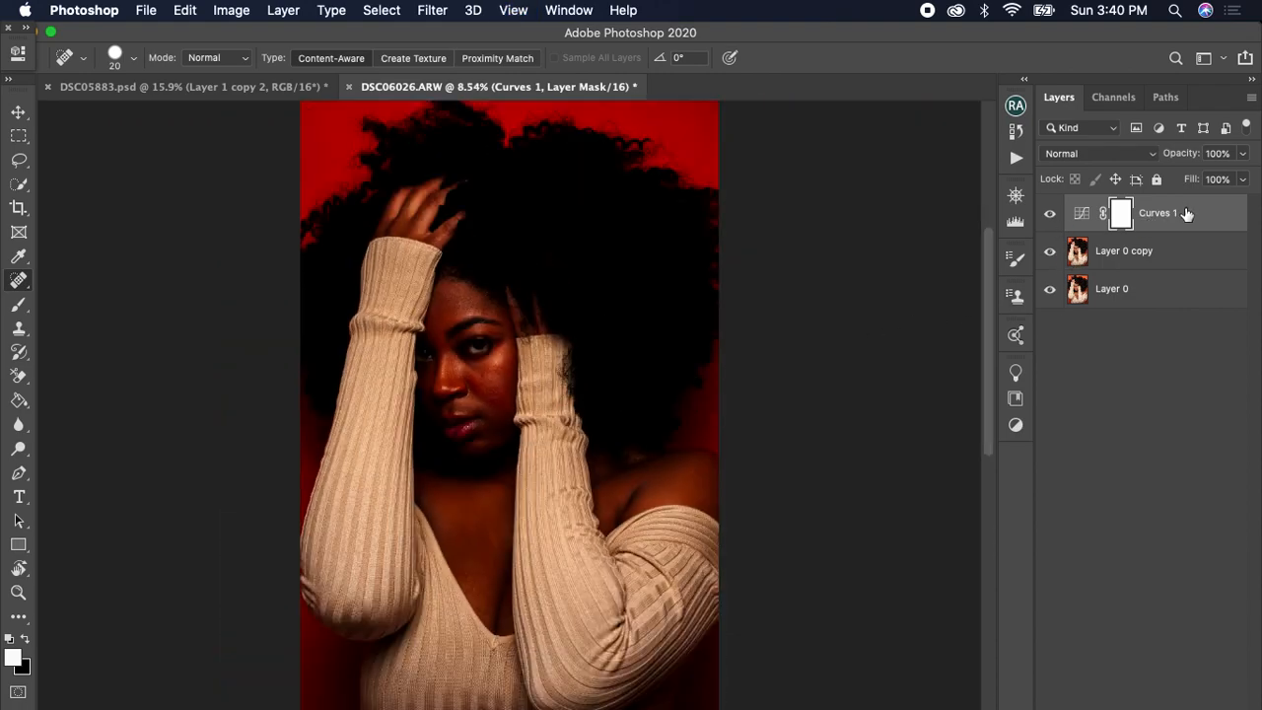
Delete the Curves 1 adjustment layer
{"action": "left_click", "coordinate": [1160, 202]}
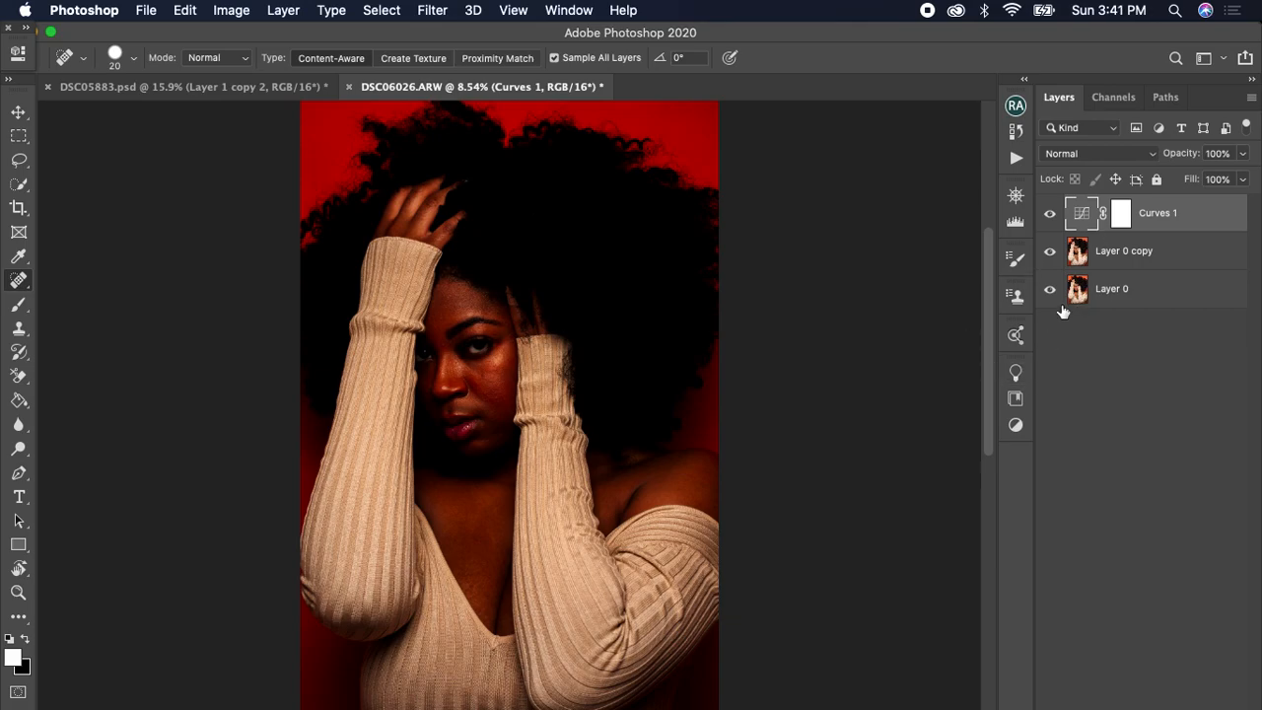
{"action": "key", "text": "BackSpace"}
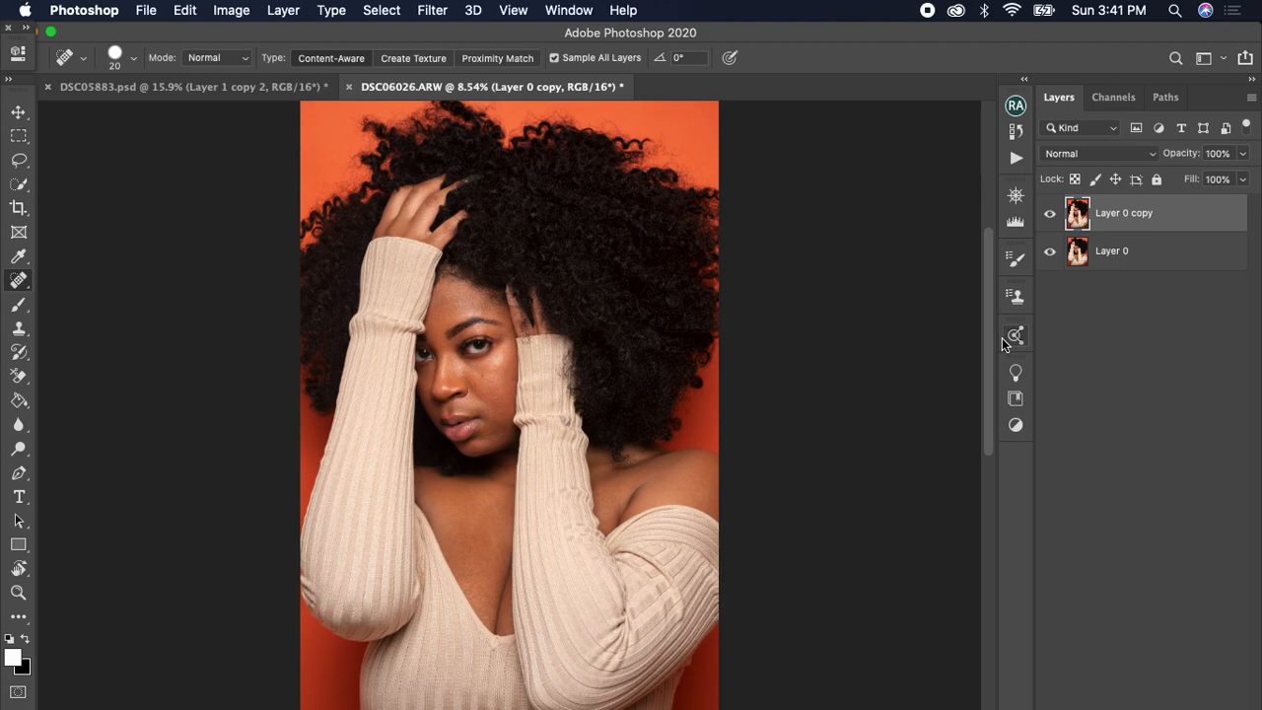
With the Spot Healing Brush at size 25, heal the small bumps on the forehead above the outer eyebrow on Layer 0 copy
{"action": "scroll", "coordinate": [452, 315], "scroll_direction": "up", "scroll_amount": 6}
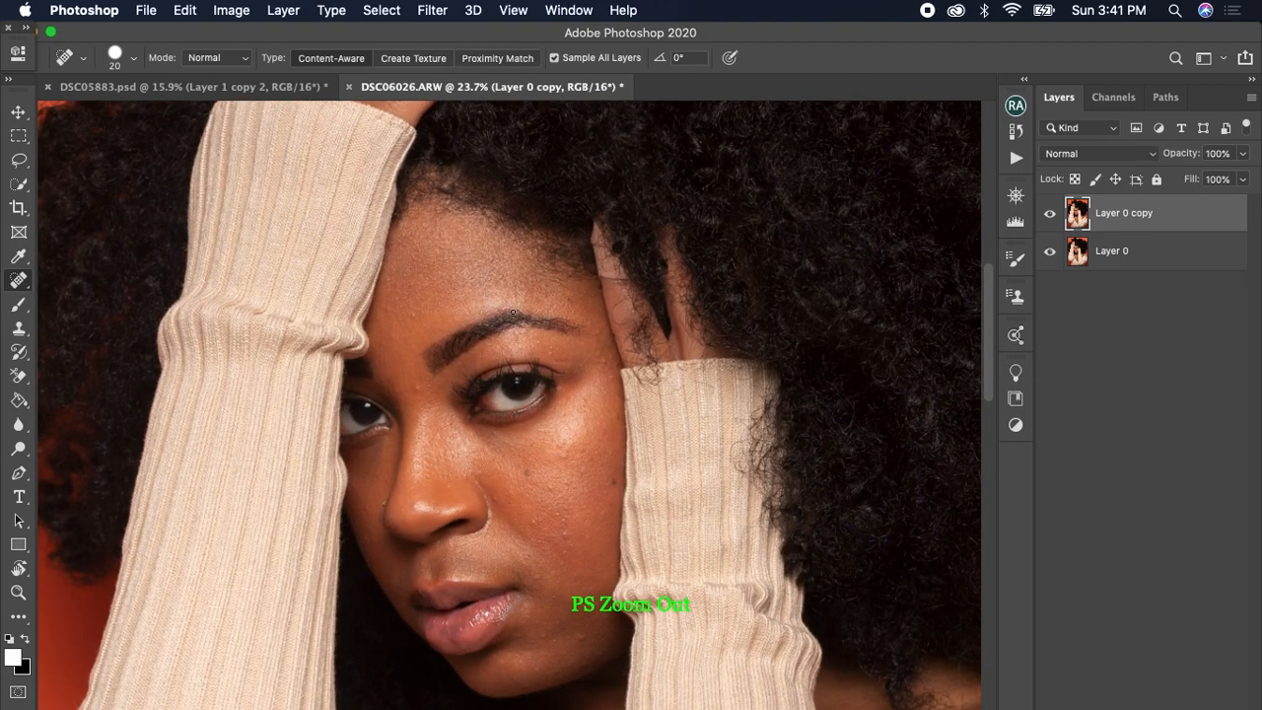
{"action": "left_click_drag", "start_coordinate": [537, 313], "coordinate": [515, 282]}
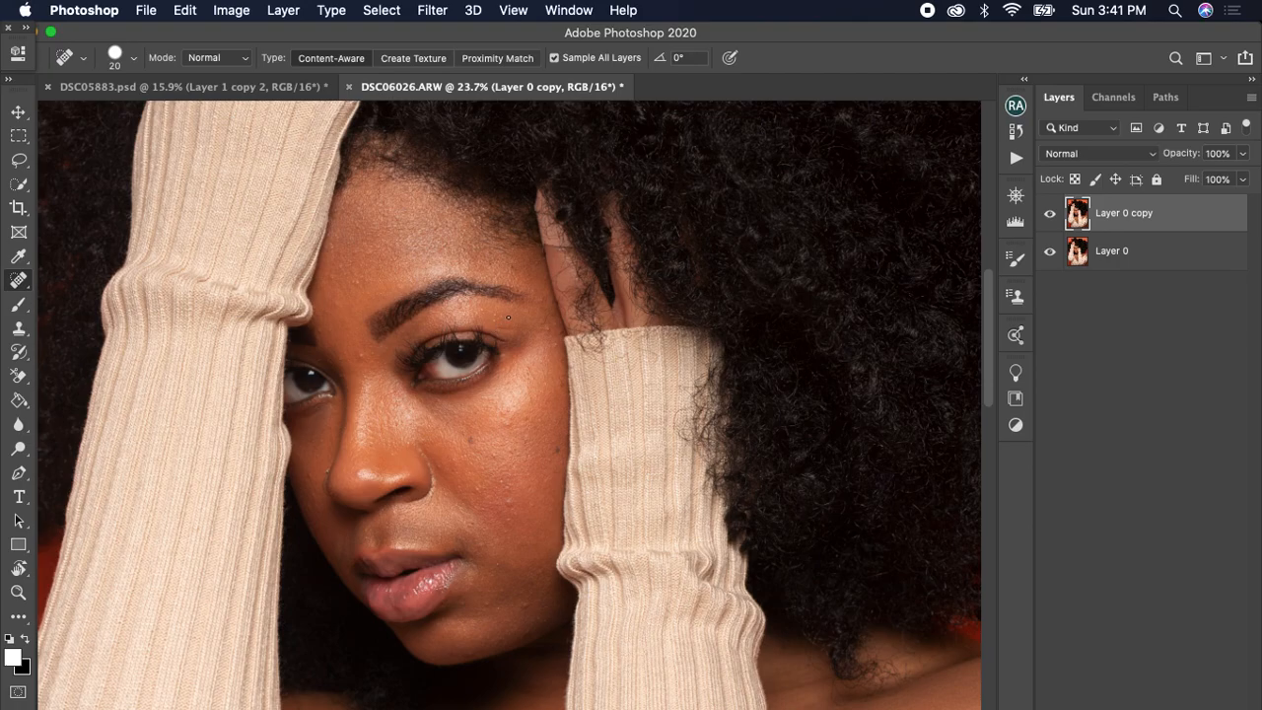
{"action": "scroll", "coordinate": [506, 327], "scroll_direction": "up", "scroll_amount": 3}
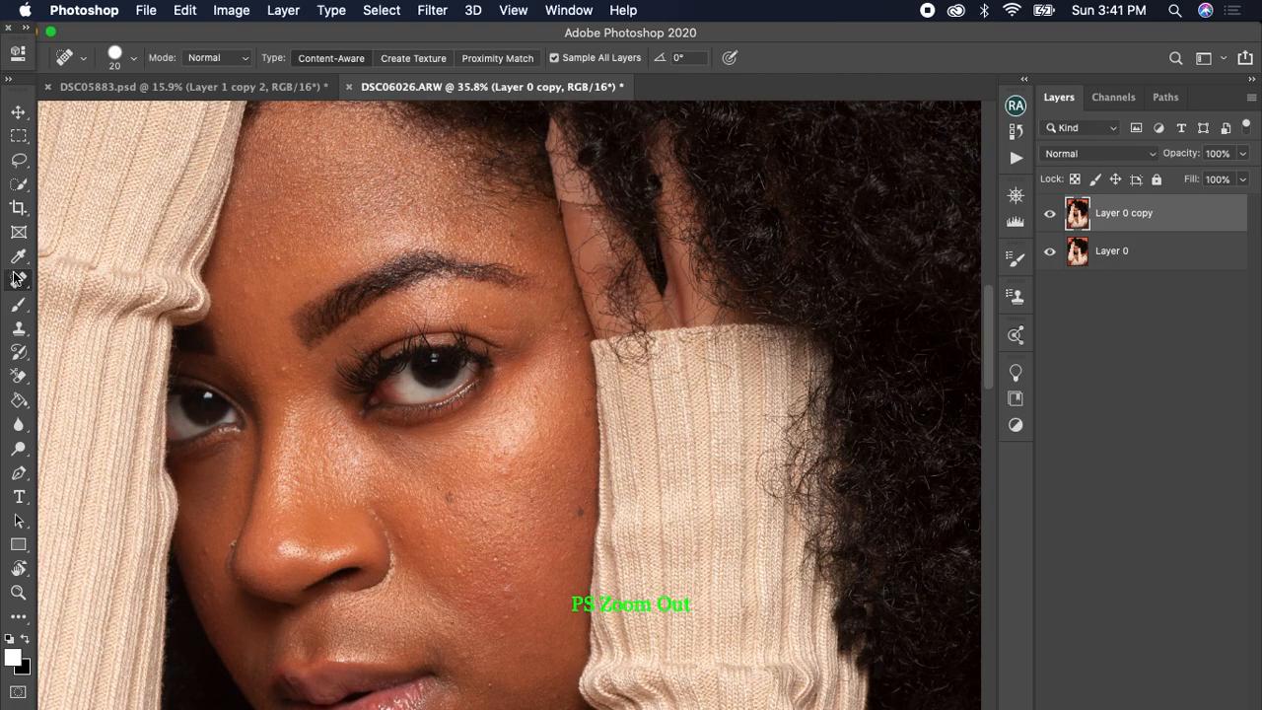
{"action": "left_click", "coordinate": [18, 283]}
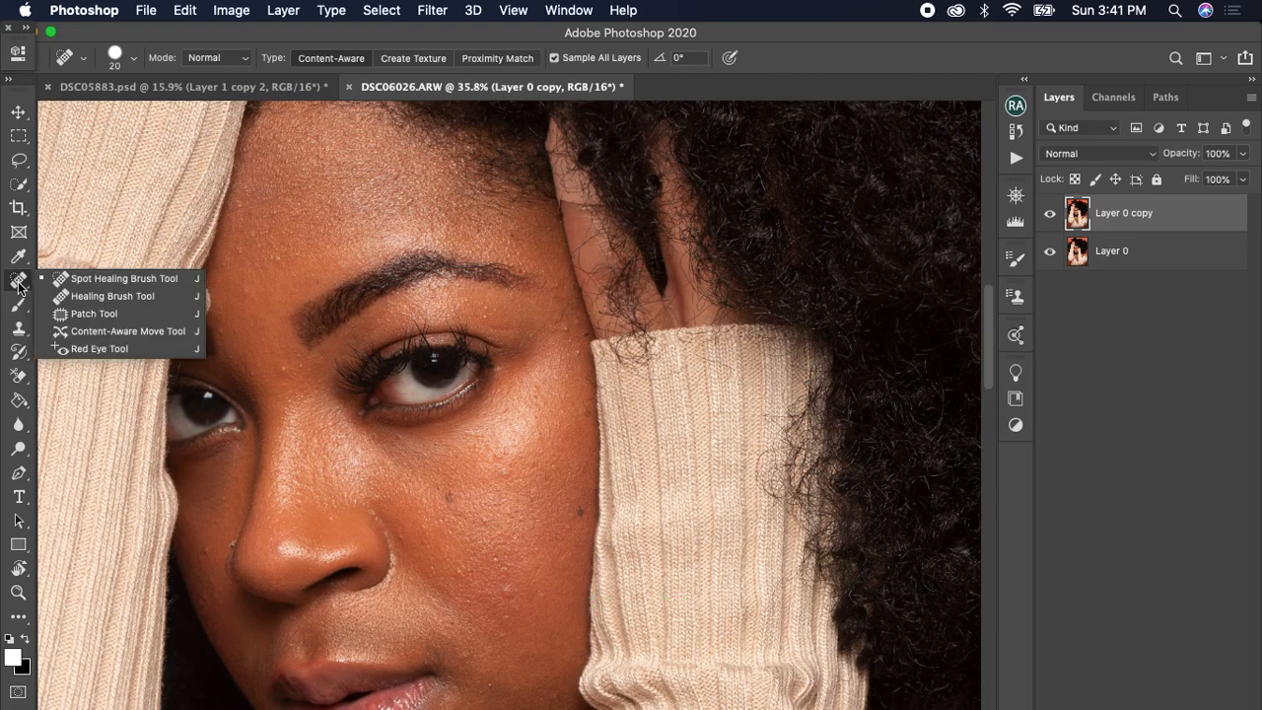
{"action": "left_click", "coordinate": [93, 274]}
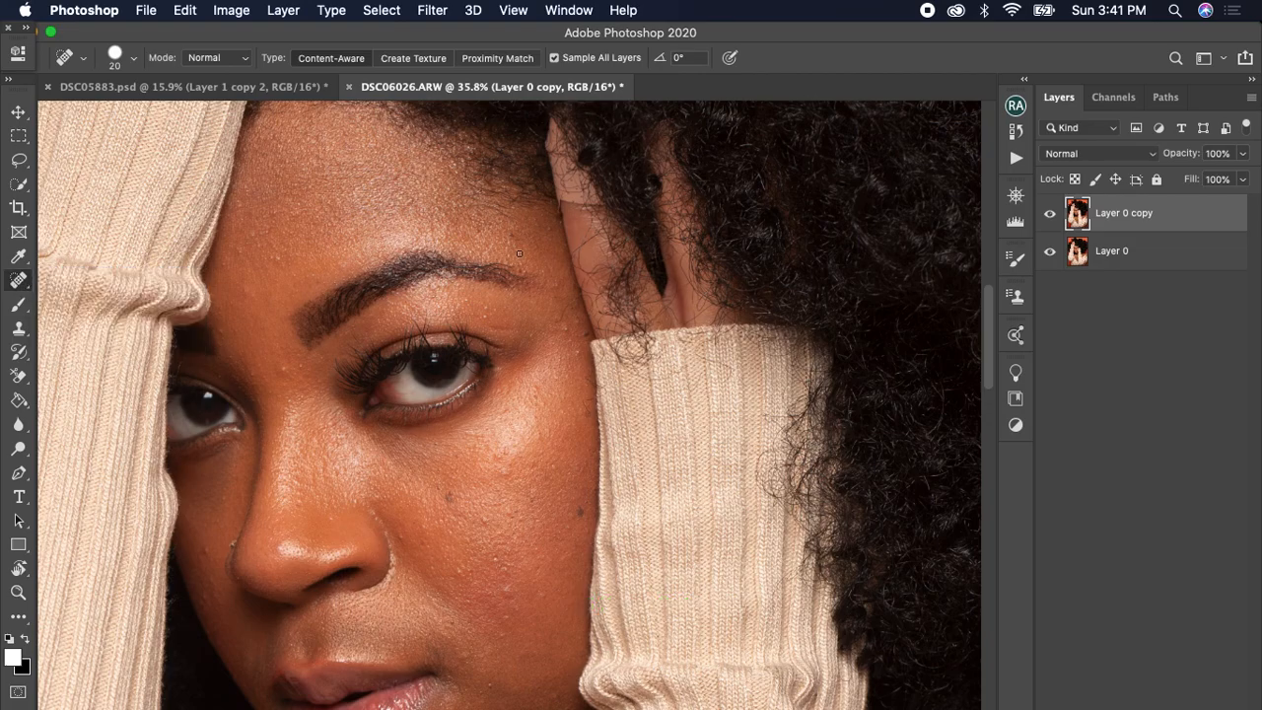
{"action": "scroll", "coordinate": [519, 263], "scroll_direction": "up", "scroll_amount": 2}
{"action": "scroll", "coordinate": [572, 317], "scroll_direction": "up", "scroll_amount": 2}
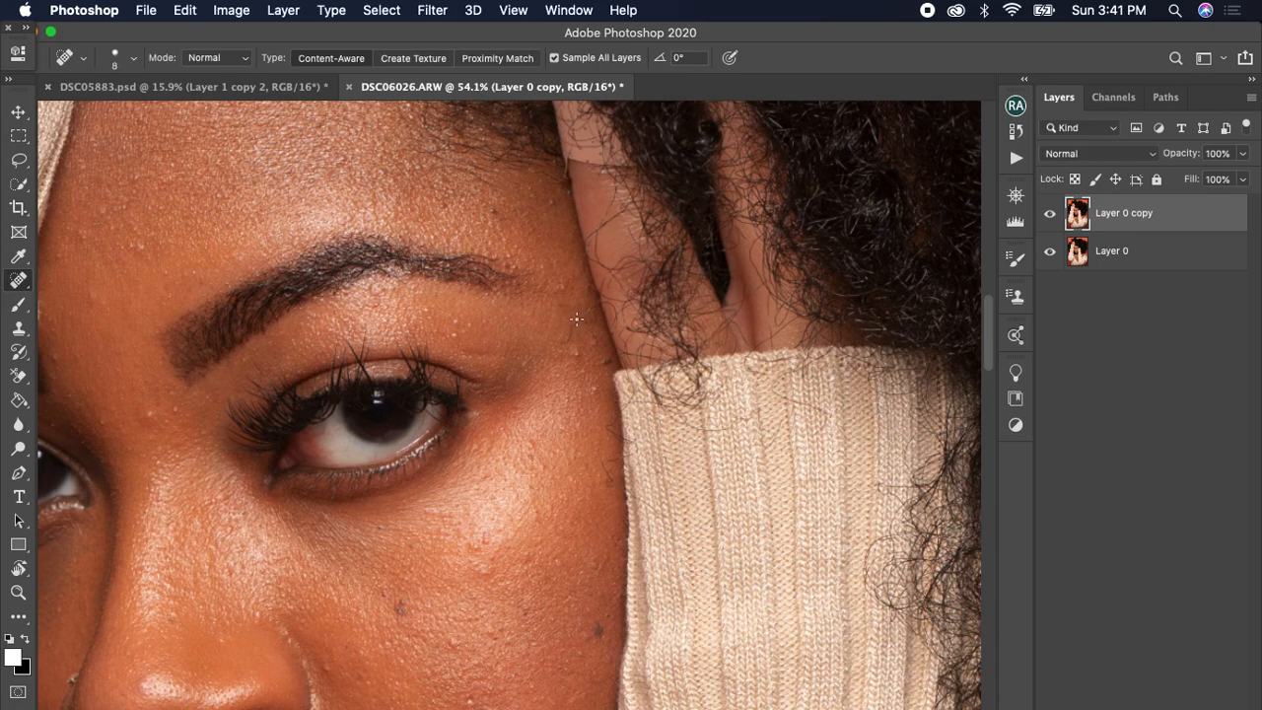
{"action": "key", "text": "bracketright"}
{"action": "key", "text": "bracketright"}
{"action": "left_click", "coordinate": [490, 210]}
{"action": "left_click", "coordinate": [443, 207]}
{"action": "left_click", "coordinate": [547, 208]}
Heal the spots around the eye's outer corner and the two dark marks on the cheek below
{"action": "left_click", "coordinate": [458, 332]}
{"action": "left_click", "coordinate": [566, 339]}
{"action": "left_click", "coordinate": [597, 623]}
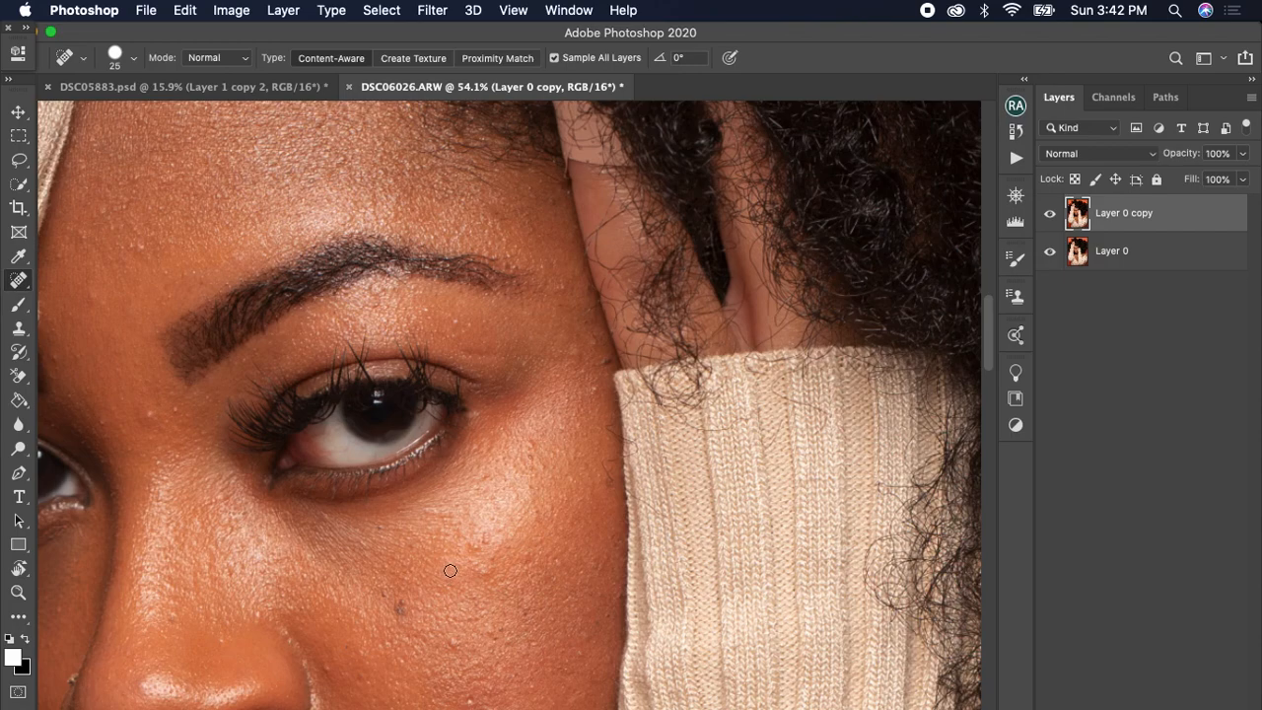
{"action": "left_click_drag", "start_coordinate": [451, 544], "coordinate": [456, 410]}
{"action": "left_click", "coordinate": [434, 443]}
{"action": "left_click", "coordinate": [417, 433]}
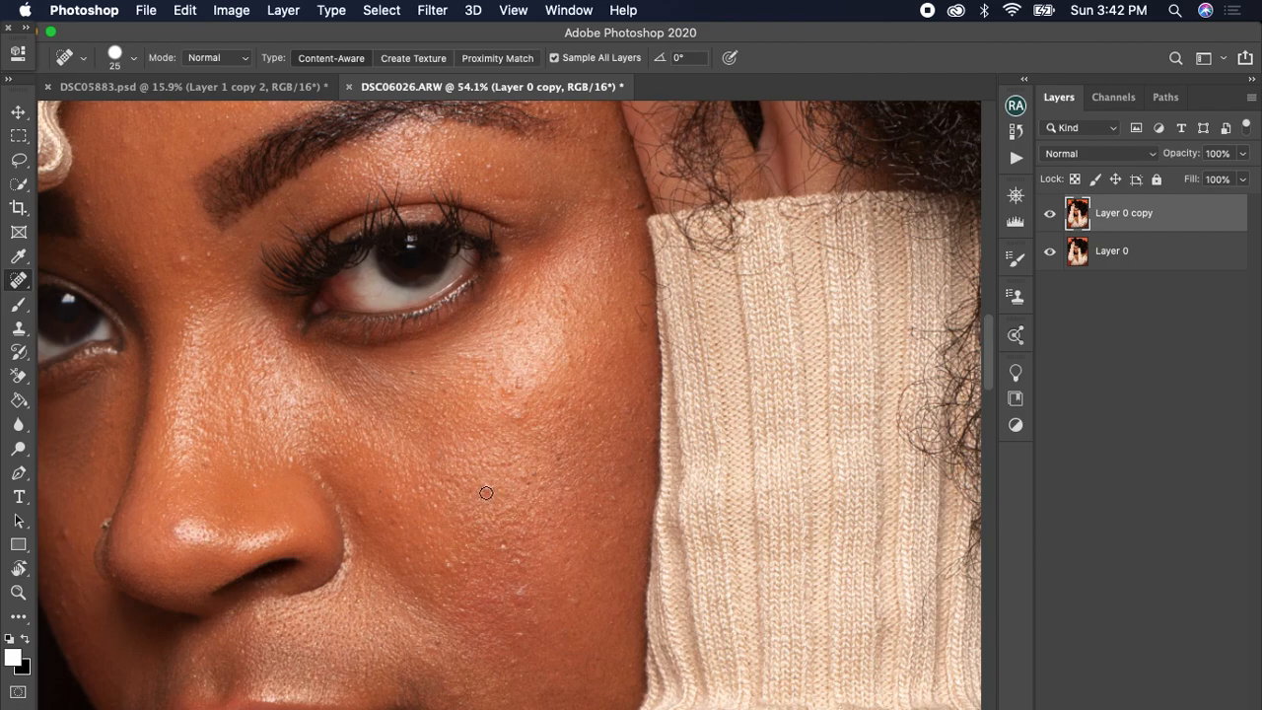
Heal the small bumps on the middle of the cheek and beside the nostril
{"action": "mouse_move", "coordinate": [487, 504]}
{"action": "left_mouse_down"}
{"action": "mouse_move", "coordinate": [485, 409]}
{"action": "mouse_move", "coordinate": [483, 426]}
{"action": "left_mouse_up"}
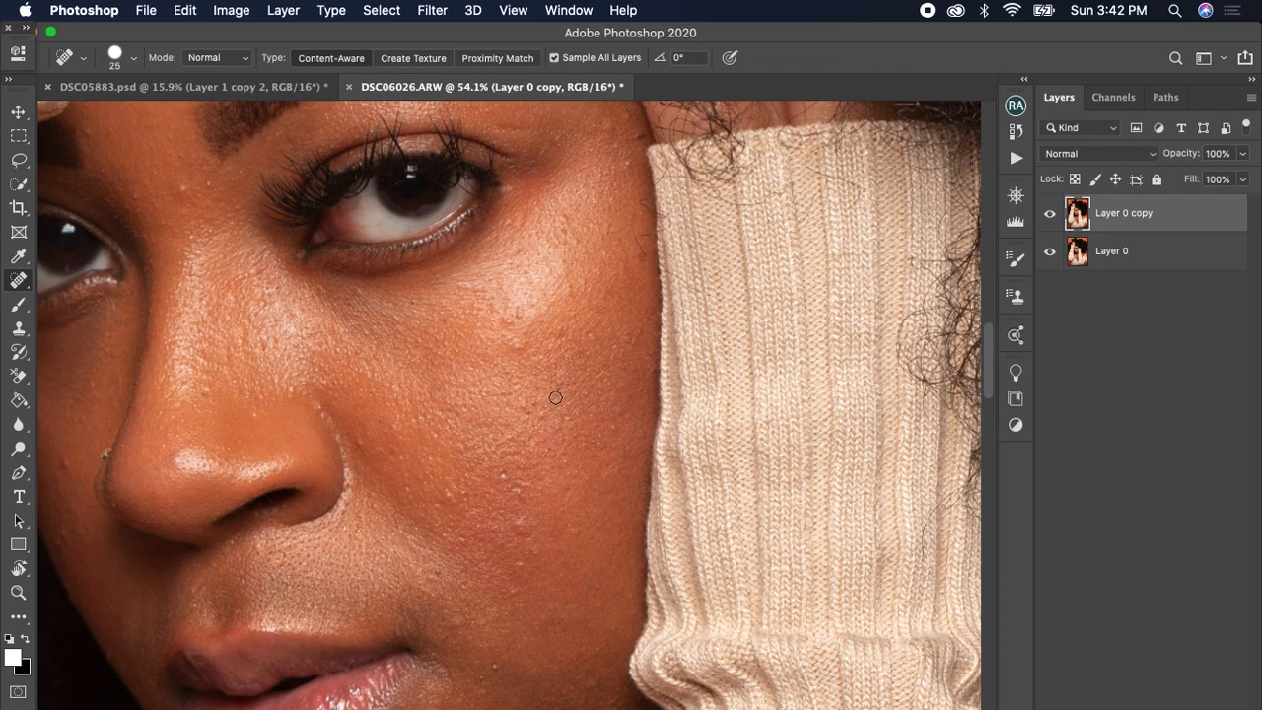
{"action": "left_click_drag", "start_coordinate": [525, 517], "coordinate": [519, 511]}
{"action": "left_click_drag", "start_coordinate": [520, 489], "coordinate": [518, 491]}
{"action": "left_click_drag", "start_coordinate": [507, 465], "coordinate": [504, 478]}
{"action": "left_click_drag", "start_coordinate": [358, 451], "coordinate": [357, 445]}
Heal the blemishes across the lower cheek and beside the corner of the mouth
{"action": "mouse_move", "coordinate": [581, 516]}
{"action": "left_mouse_down"}
{"action": "mouse_move", "coordinate": [575, 531]}
{"action": "mouse_move", "coordinate": [569, 360]}
{"action": "left_mouse_up"}
{"action": "key", "text": "space"}
{"action": "left_click_drag", "start_coordinate": [509, 416], "coordinate": [516, 404]}
{"action": "left_click", "coordinate": [529, 409]}
{"action": "left_click_drag", "start_coordinate": [438, 416], "coordinate": [436, 410]}
{"action": "left_click_drag", "start_coordinate": [457, 339], "coordinate": [459, 343]}
{"action": "left_click", "coordinate": [497, 457]}
{"action": "left_click", "coordinate": [500, 568]}
{"action": "left_click", "coordinate": [473, 522]}
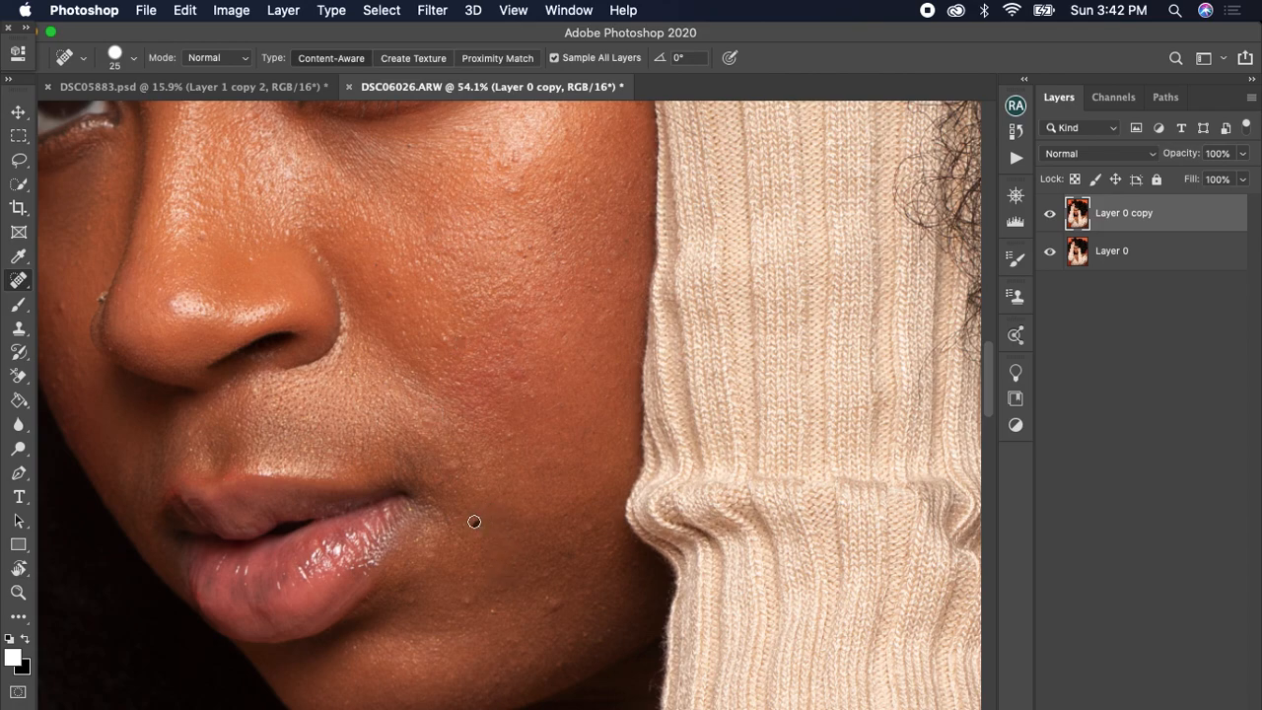
Heal the bumps along the jaw near the sleeve
{"action": "left_click_drag", "start_coordinate": [563, 520], "coordinate": [550, 424]}
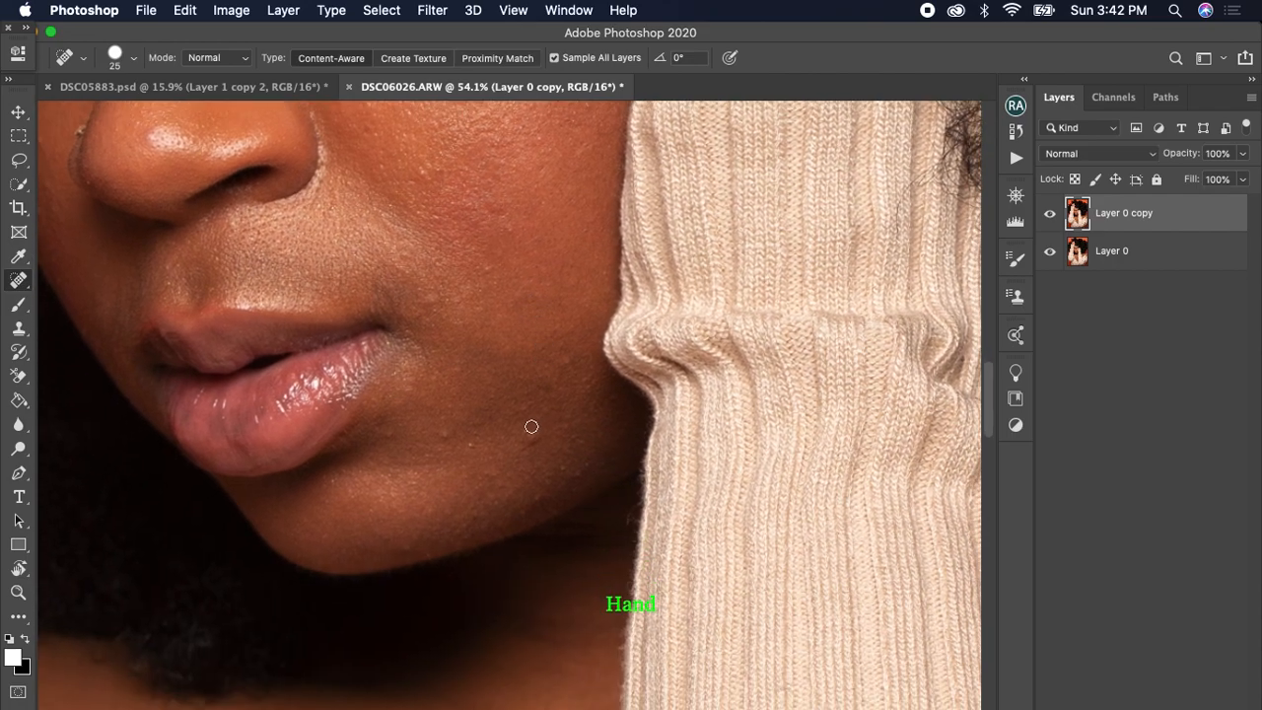
{"action": "left_click", "coordinate": [530, 436]}
{"action": "left_click", "coordinate": [560, 465]}
Reduce the healing brush to size 9 and heal the spots on the shaded cheek beside the nose
{"action": "left_click_drag", "start_coordinate": [468, 369], "coordinate": [627, 501]}
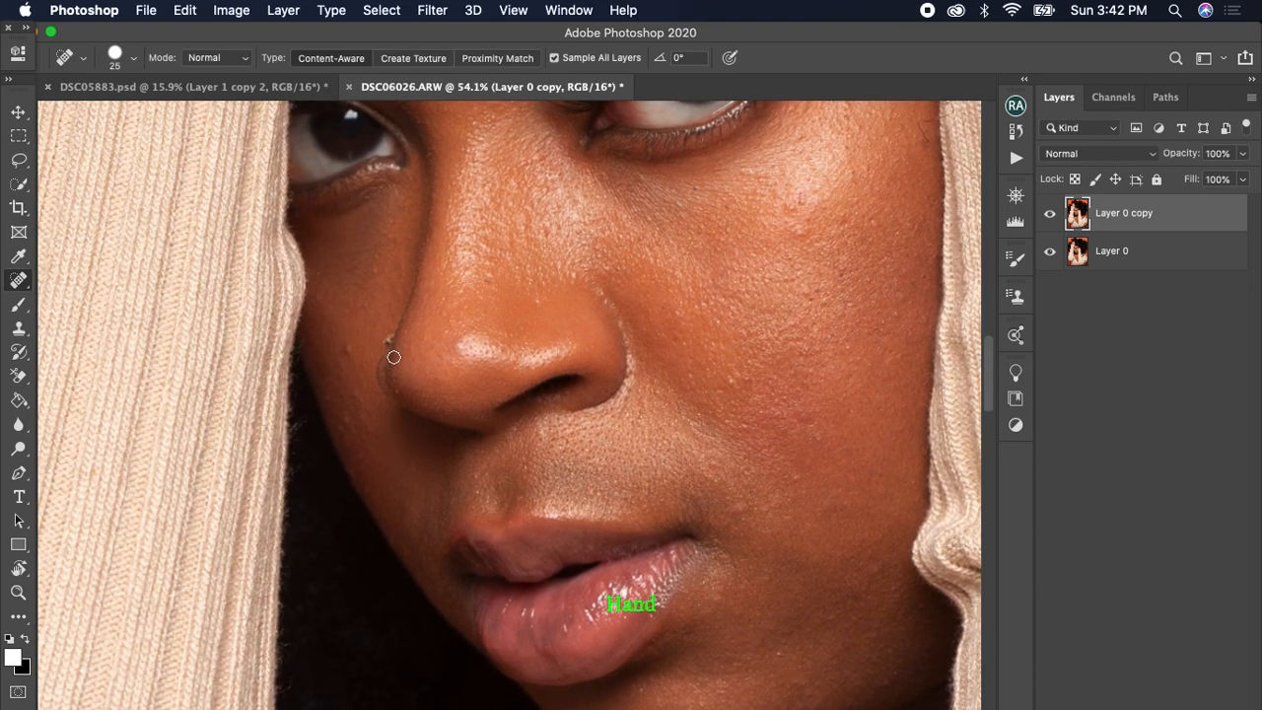
{"action": "left_click", "coordinate": [342, 368]}
{"action": "scroll", "coordinate": [341, 462], "scroll_direction": "up", "scroll_amount": 5}
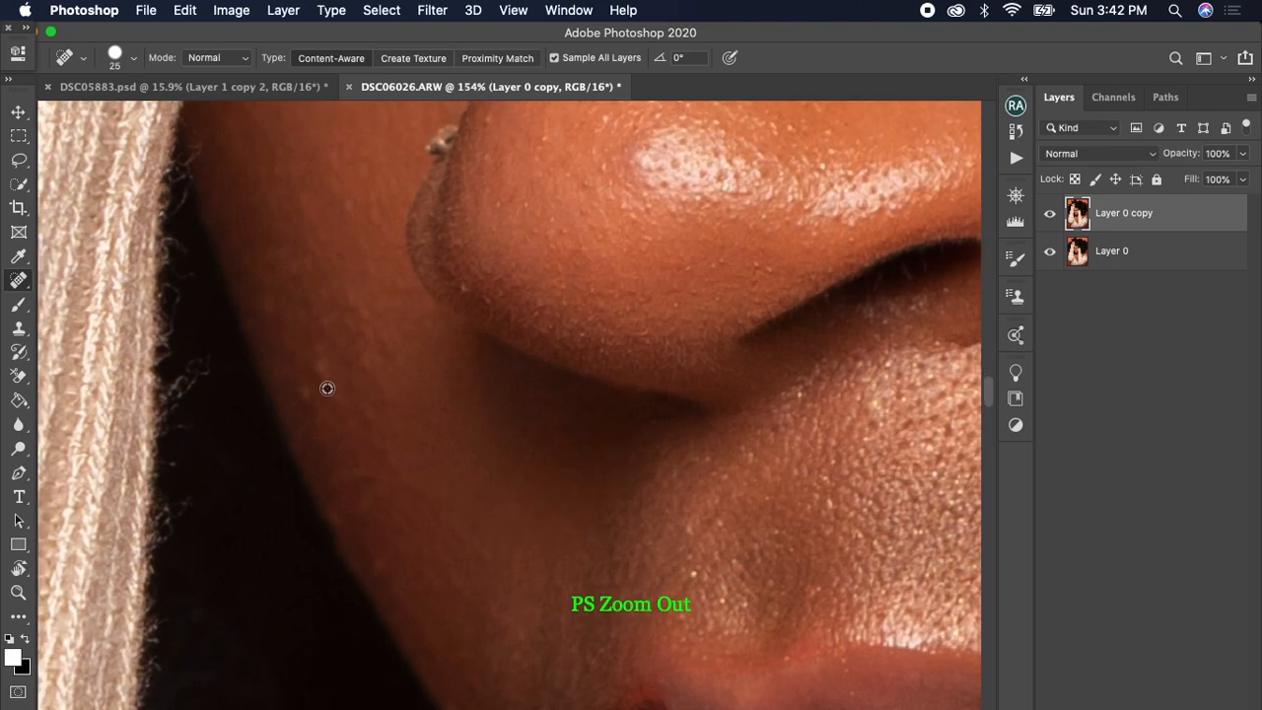
{"action": "key", "text": "bracketleft"}
{"action": "key", "text": "bracketleft"}
{"action": "key", "text": "bracketleft"}
{"action": "key", "text": "bracketleft"}
{"action": "left_click", "coordinate": [361, 309]}
{"action": "mouse_move", "coordinate": [381, 333]}
{"action": "left_mouse_down"}
{"action": "mouse_move", "coordinate": [359, 355]}
{"action": "mouse_move", "coordinate": [312, 355]}
{"action": "mouse_move", "coordinate": [330, 380]}
{"action": "mouse_move", "coordinate": [302, 379]}
{"action": "mouse_move", "coordinate": [308, 407]}
{"action": "mouse_move", "coordinate": [300, 375]}
{"action": "left_mouse_up"}
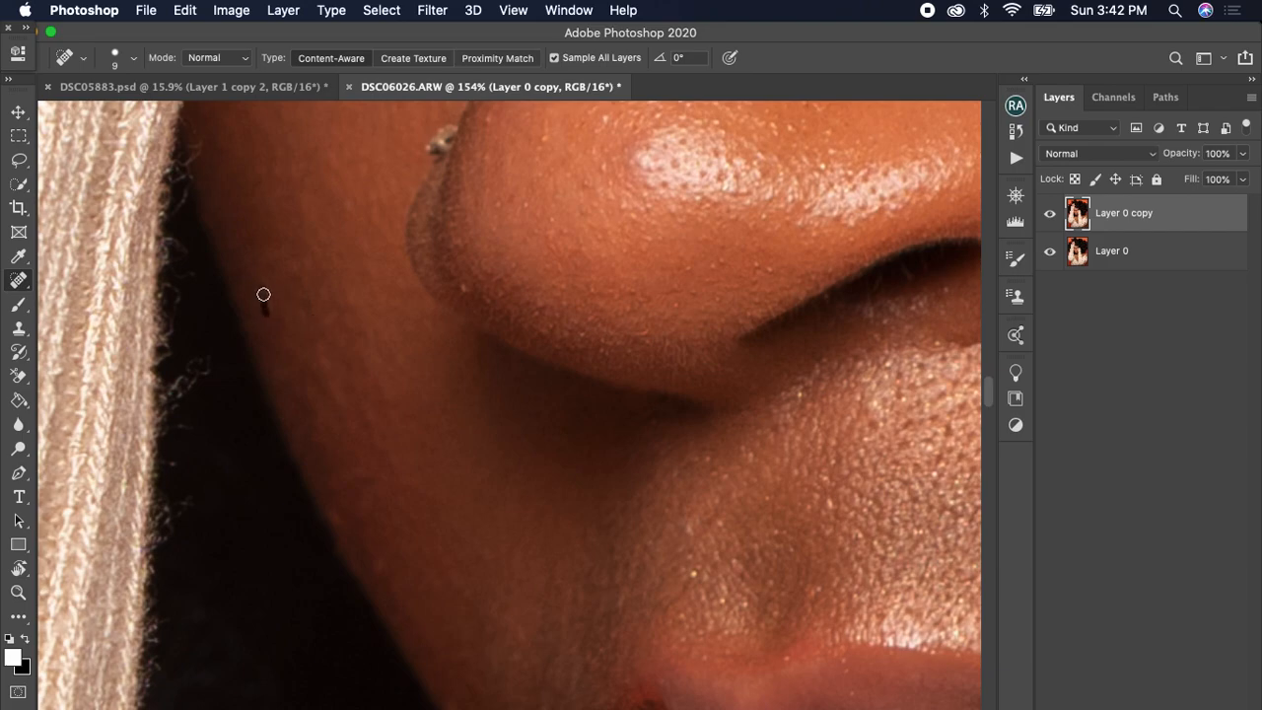
{"action": "left_click_drag", "start_coordinate": [294, 282], "coordinate": [312, 317]}
Heal the remaining spots under the shaded eye, on the nose and on the brighter cheek next to it
{"action": "scroll", "coordinate": [456, 350], "scroll_direction": "up", "scroll_amount": 2}
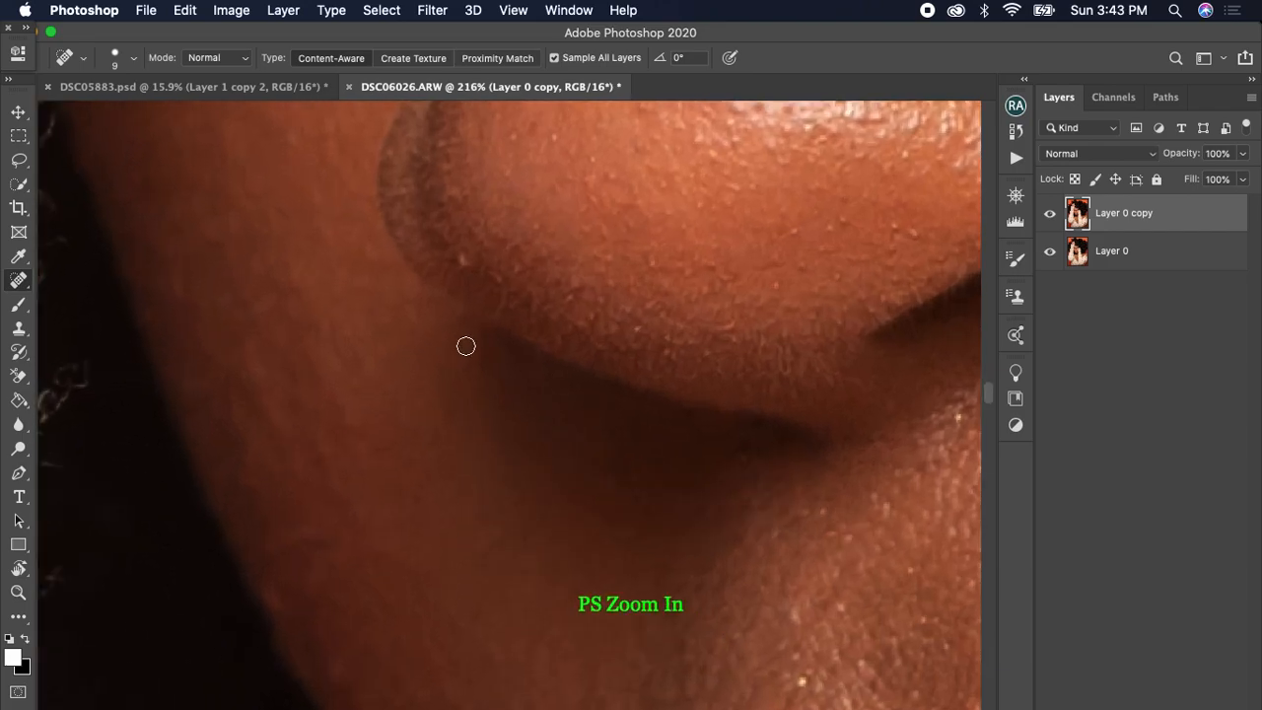
{"action": "scroll", "coordinate": [456, 350], "scroll_direction": "down", "scroll_amount": 10}
{"action": "scroll", "coordinate": [421, 237], "scroll_direction": "up", "scroll_amount": 1}
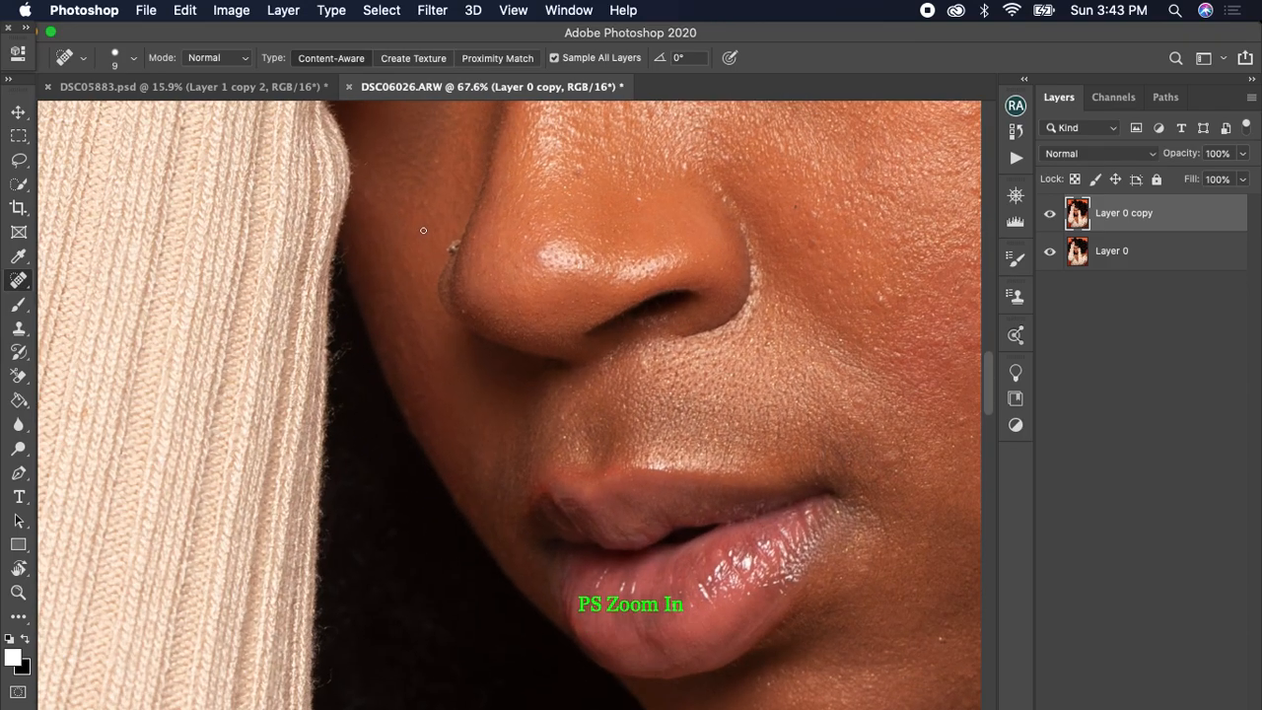
{"action": "left_click_drag", "start_coordinate": [414, 214], "coordinate": [433, 297]}
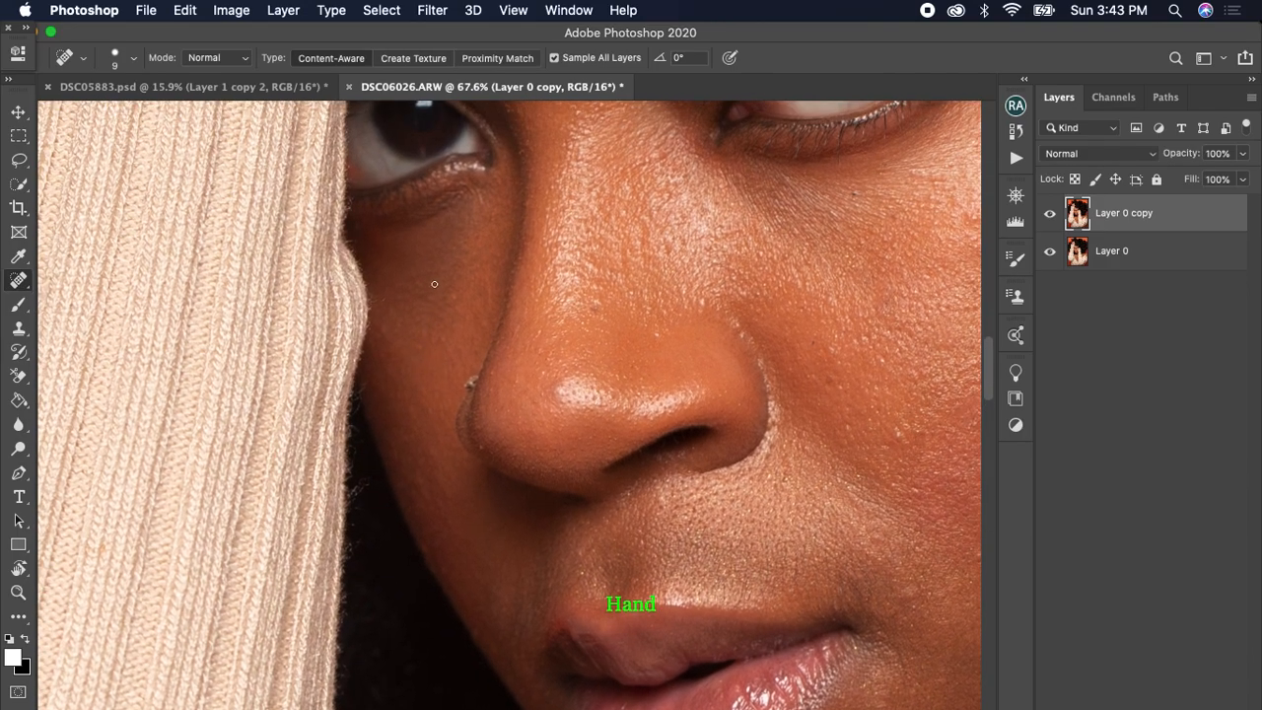
{"action": "left_click", "coordinate": [440, 339]}
{"action": "mouse_move", "coordinate": [486, 270]}
{"action": "left_mouse_down"}
{"action": "mouse_move", "coordinate": [489, 302]}
{"action": "mouse_move", "coordinate": [493, 217]}
{"action": "mouse_move", "coordinate": [469, 240]}
{"action": "mouse_move", "coordinate": [446, 303]}
{"action": "left_mouse_up"}
{"action": "left_click", "coordinate": [661, 333]}
{"action": "left_click", "coordinate": [835, 382]}
{"action": "left_click", "coordinate": [800, 341]}
Heal the dark mark on the face edge by the cuff and the bumps between the eyebrow and eyelid
{"action": "left_click_drag", "start_coordinate": [869, 240], "coordinate": [713, 442]}
{"action": "mouse_move", "coordinate": [786, 352]}
{"action": "left_mouse_down"}
{"action": "mouse_move", "coordinate": [766, 506]}
{"action": "mouse_move", "coordinate": [769, 457]}
{"action": "mouse_move", "coordinate": [792, 423]}
{"action": "left_mouse_up"}
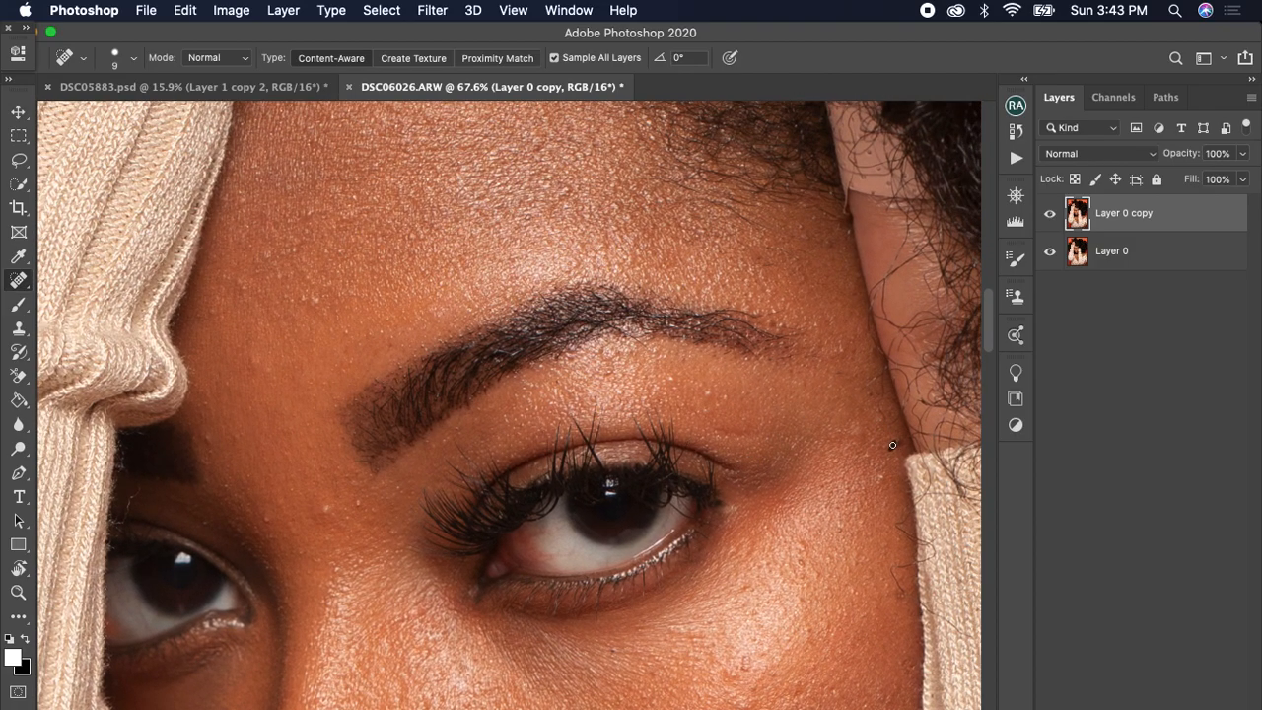
{"action": "left_click_drag", "start_coordinate": [892, 448], "coordinate": [895, 444]}
{"action": "left_click_drag", "start_coordinate": [725, 398], "coordinate": [724, 397]}
{"action": "mouse_move", "coordinate": [709, 384]}
{"action": "left_mouse_down"}
{"action": "mouse_move", "coordinate": [706, 397]}
{"action": "mouse_move", "coordinate": [710, 382]}
{"action": "left_mouse_up"}
{"action": "left_click_drag", "start_coordinate": [608, 376], "coordinate": [601, 375]}
{"action": "left_click_drag", "start_coordinate": [592, 374], "coordinate": [589, 374]}
Heal the bumps on the forehead beside the raised sleeve and between the eyebrows
{"action": "left_click_drag", "start_coordinate": [317, 297], "coordinate": [303, 298]}
{"action": "left_click_drag", "start_coordinate": [264, 258], "coordinate": [263, 253]}
{"action": "left_click_drag", "start_coordinate": [327, 508], "coordinate": [325, 513]}
{"action": "left_click", "coordinate": [357, 501]}
{"action": "left_click_drag", "start_coordinate": [391, 343], "coordinate": [339, 350]}
{"action": "left_click_drag", "start_coordinate": [346, 360], "coordinate": [348, 362]}
{"action": "left_click_drag", "start_coordinate": [208, 441], "coordinate": [240, 439]}
{"action": "left_click_drag", "start_coordinate": [241, 284], "coordinate": [241, 285]}
{"action": "mouse_move", "coordinate": [233, 282]}
{"action": "left_mouse_down"}
{"action": "mouse_move", "coordinate": [235, 304]}
{"action": "mouse_move", "coordinate": [250, 309]}
{"action": "left_mouse_up"}
Remove the stray hairs on the skin along the face edge next to the cuff
{"action": "key", "text": "space"}
{"action": "left_click_drag", "start_coordinate": [749, 417], "coordinate": [577, 342]}
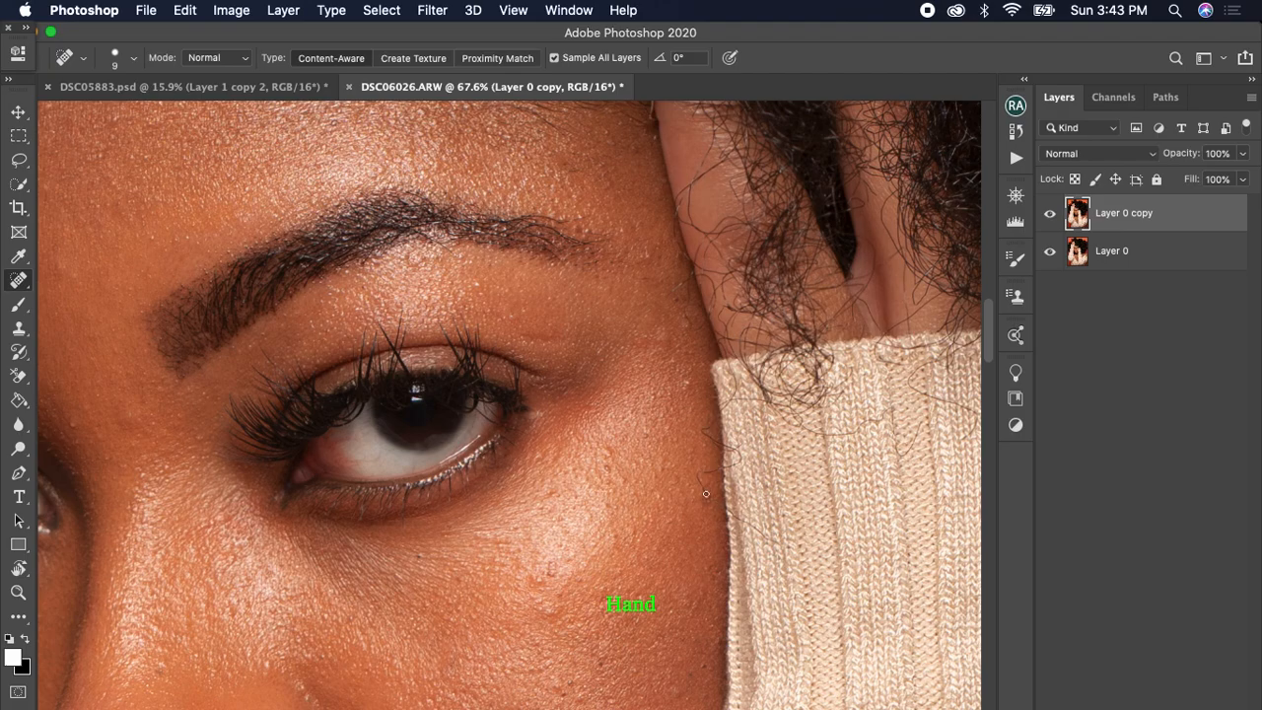
{"action": "mouse_move", "coordinate": [708, 500]}
{"action": "left_mouse_down"}
{"action": "mouse_move", "coordinate": [701, 483]}
{"action": "mouse_move", "coordinate": [717, 469]}
{"action": "mouse_move", "coordinate": [702, 472]}
{"action": "left_mouse_up"}
{"action": "left_click_drag", "start_coordinate": [711, 424], "coordinate": [717, 442]}
{"action": "mouse_move", "coordinate": [701, 500]}
{"action": "left_mouse_down"}
{"action": "mouse_move", "coordinate": [702, 512]}
{"action": "mouse_move", "coordinate": [703, 490]}
{"action": "left_mouse_up"}
Heal the small spots on the cheek below the brighter eye and the crease beside its outer eyelid
{"action": "left_click_drag", "start_coordinate": [608, 466], "coordinate": [612, 465]}
{"action": "left_click_drag", "start_coordinate": [554, 576], "coordinate": [553, 554]}
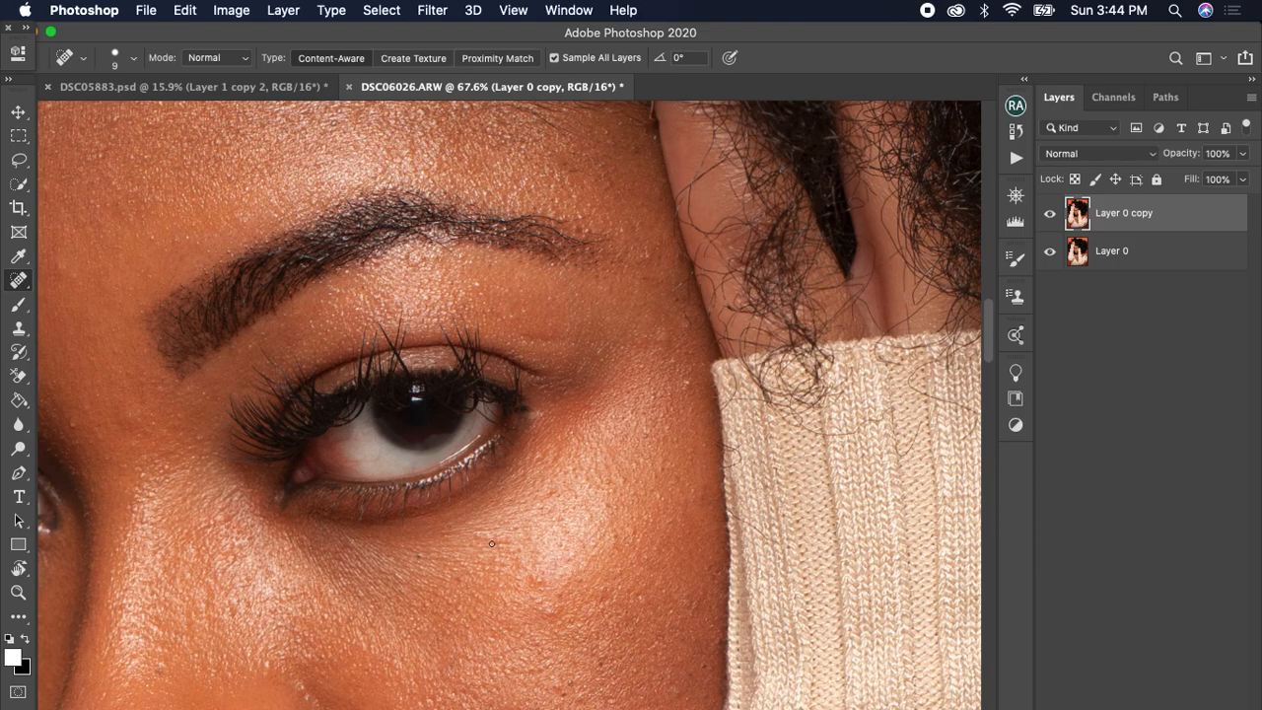
{"action": "left_click_drag", "start_coordinate": [420, 559], "coordinate": [419, 557]}
{"action": "left_click_drag", "start_coordinate": [558, 338], "coordinate": [520, 333]}
Heal the dark spots around the cheek highlight and near the face edge beside the cuff
{"action": "left_click_drag", "start_coordinate": [630, 481], "coordinate": [644, 247]}
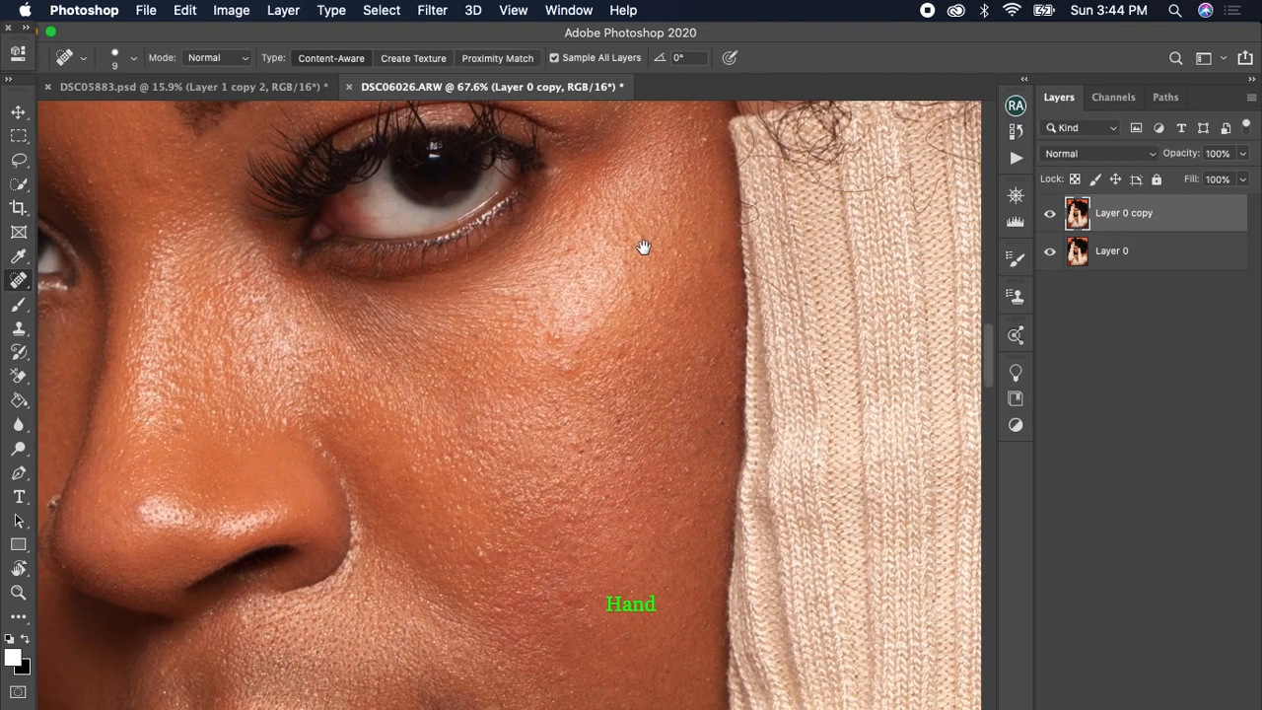
{"action": "mouse_move", "coordinate": [572, 366]}
{"action": "left_mouse_down"}
{"action": "mouse_move", "coordinate": [560, 366]}
{"action": "mouse_move", "coordinate": [581, 344]}
{"action": "left_mouse_up"}
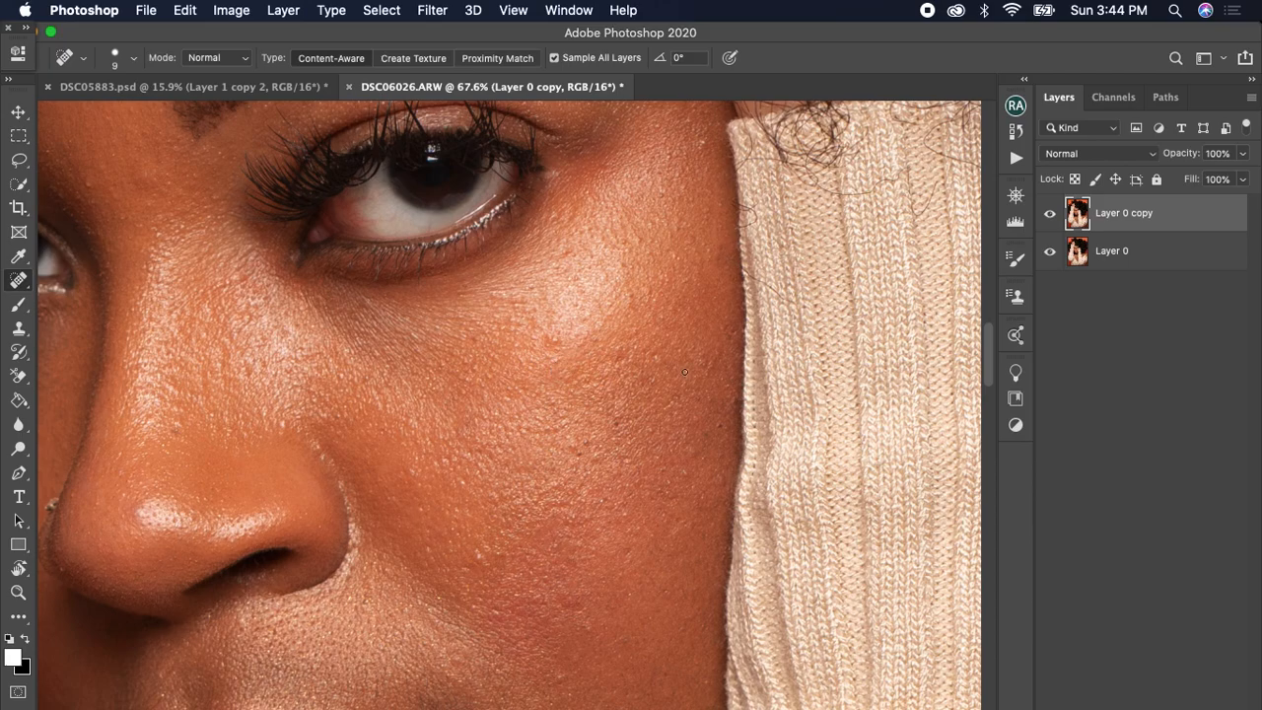
{"action": "left_click_drag", "start_coordinate": [705, 372], "coordinate": [707, 343]}
{"action": "left_click_drag", "start_coordinate": [553, 340], "coordinate": [559, 343]}
{"action": "left_click_drag", "start_coordinate": [559, 361], "coordinate": [555, 363]}
Examine the hairline and the fingers beside the forehead, enlarging the healing brush to 60
{"action": "key", "text": "space"}
{"action": "left_click_drag", "start_coordinate": [599, 496], "coordinate": [703, 533]}
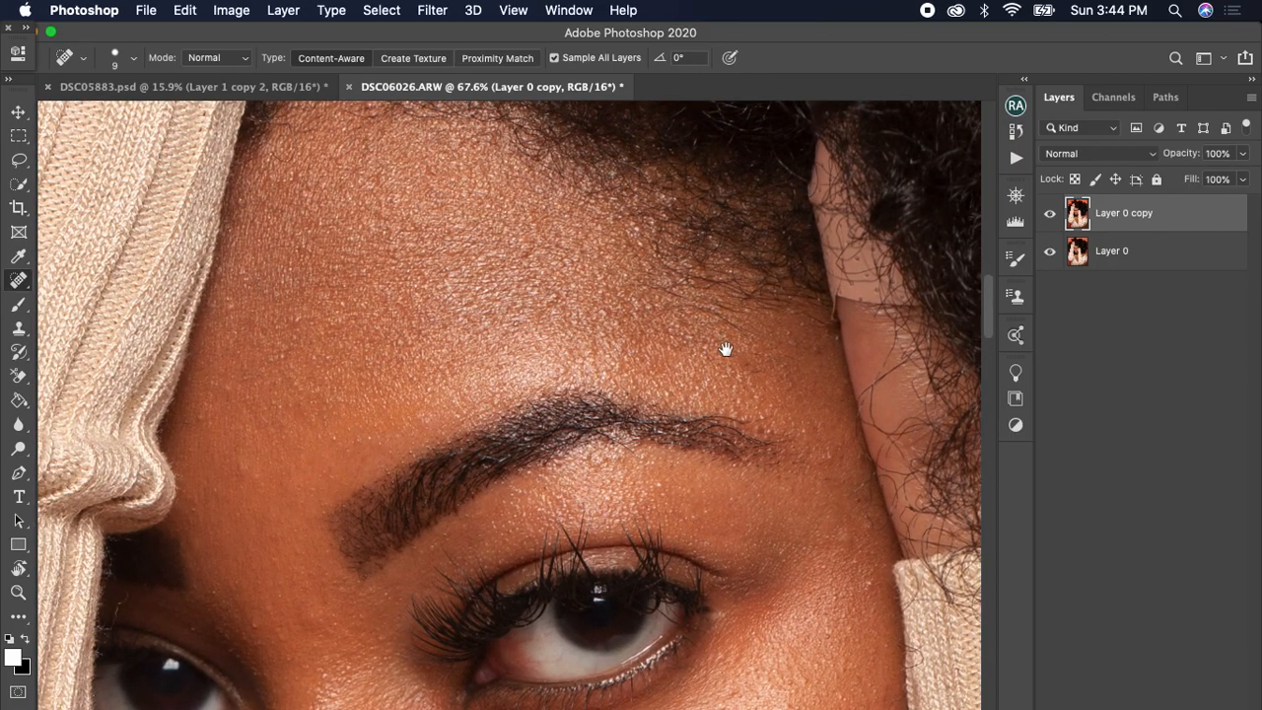
{"action": "left_click_drag", "start_coordinate": [721, 344], "coordinate": [521, 400]}
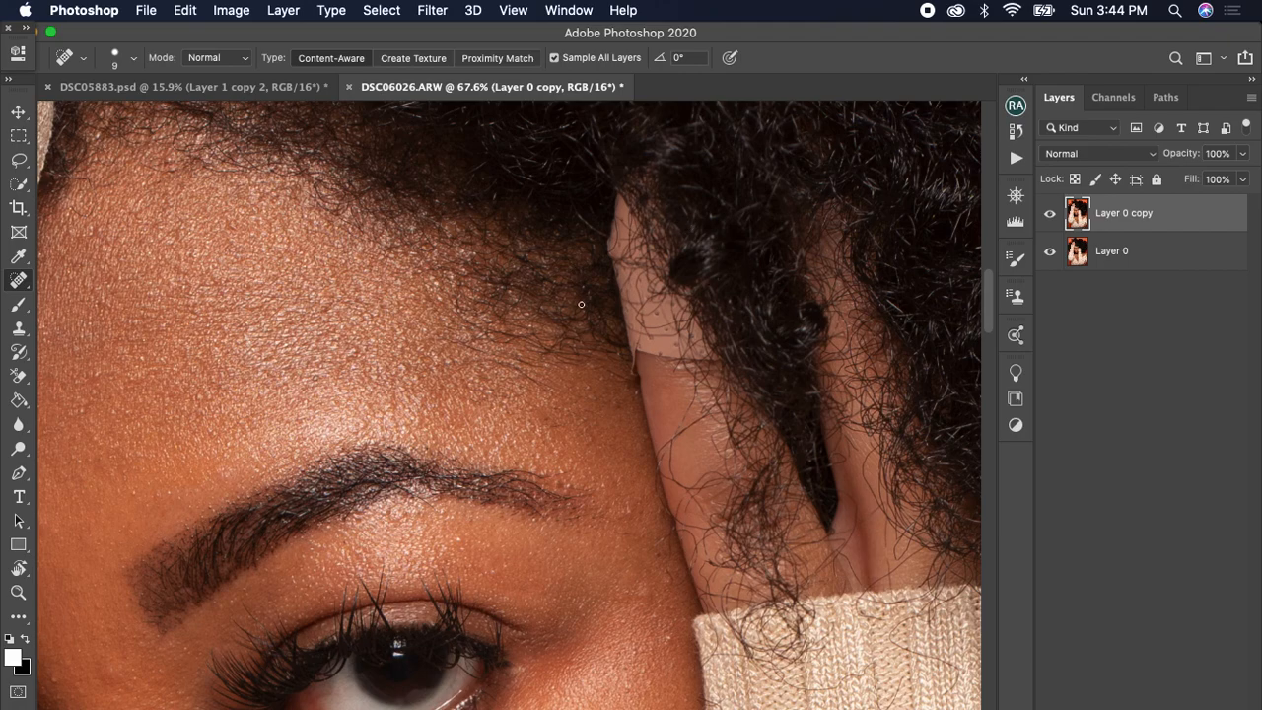
{"action": "key", "text": "bracketright"}
{"action": "key", "text": "bracketright"}
{"action": "key", "text": "bracketright"}
{"action": "key", "text": "bracketright"}
{"action": "key", "text": "bracketright"}
{"action": "key", "text": "bracketright"}
{"action": "key", "text": "super+minus"}
{"action": "key", "text": "super+minus"}
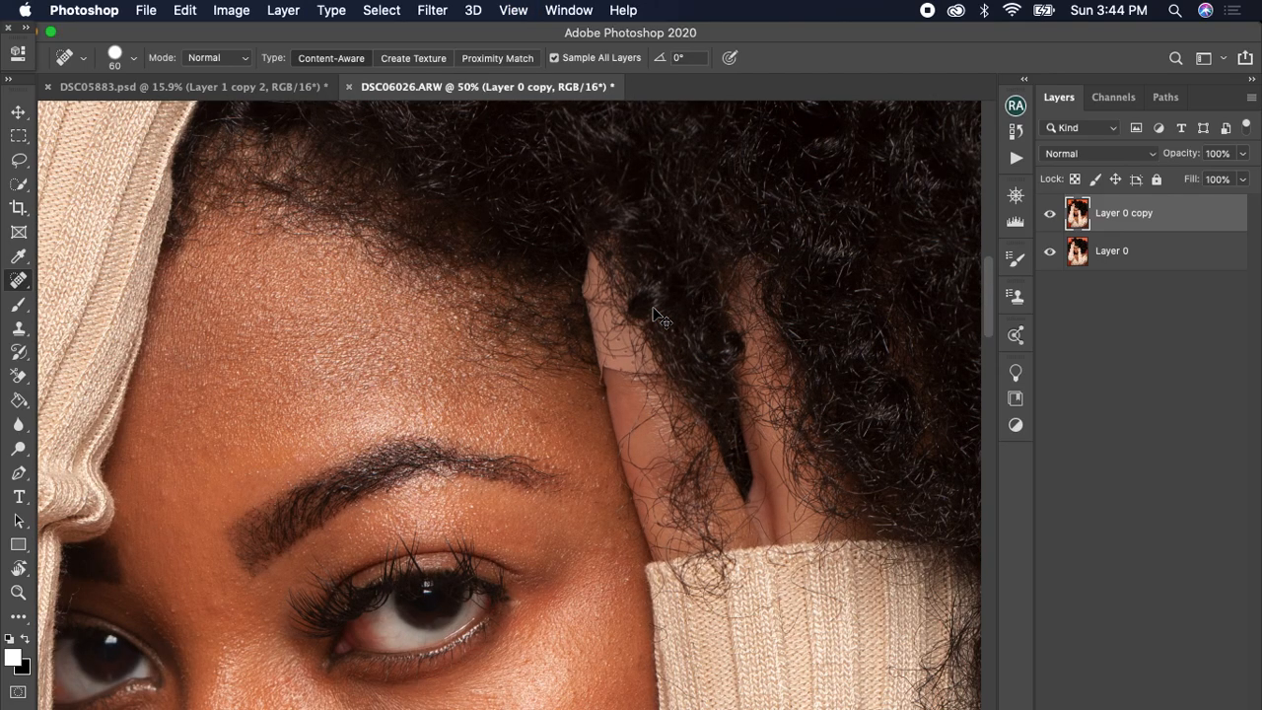
{"action": "key", "text": "super+minus"}
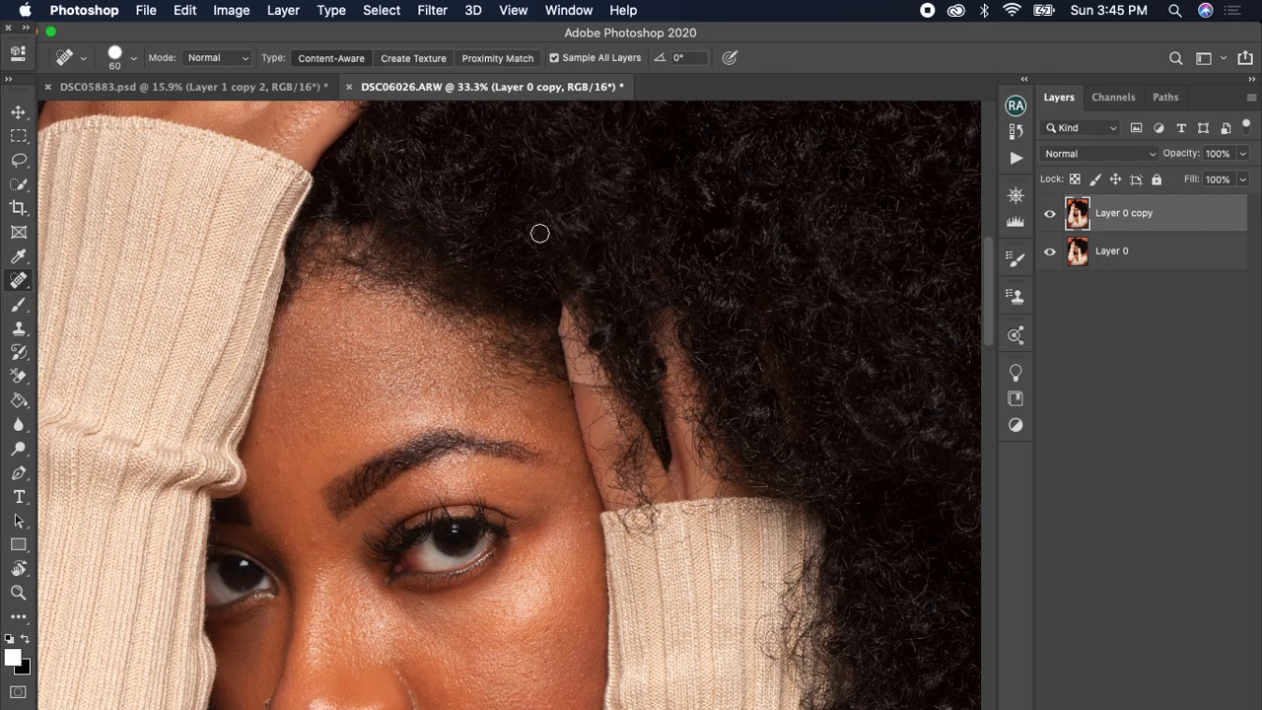
Switch to the Clone Stamp tool and enlarge its brush to 80
{"action": "left_click", "coordinate": [19, 327]}
{"action": "left_click", "coordinate": [93, 326]}
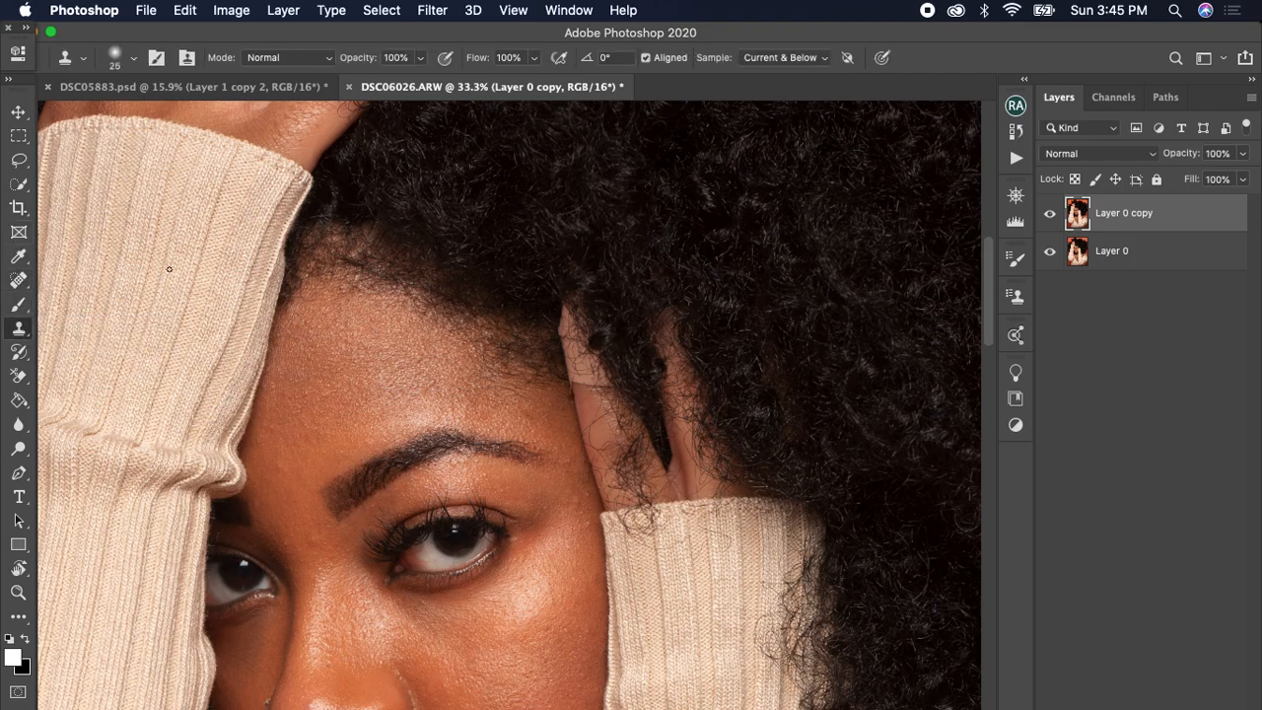
{"action": "key", "text": "bracketright"}
{"action": "key", "text": "bracketright"}
{"action": "key", "text": "bracketright"}
{"action": "key", "text": "bracketright"}
{"action": "key", "text": "bracketright"}
{"action": "scroll", "coordinate": [543, 217], "scroll_direction": "up", "scroll_amount": 1}
{"action": "scroll", "coordinate": [548, 220], "scroll_direction": "down", "scroll_amount": 3}
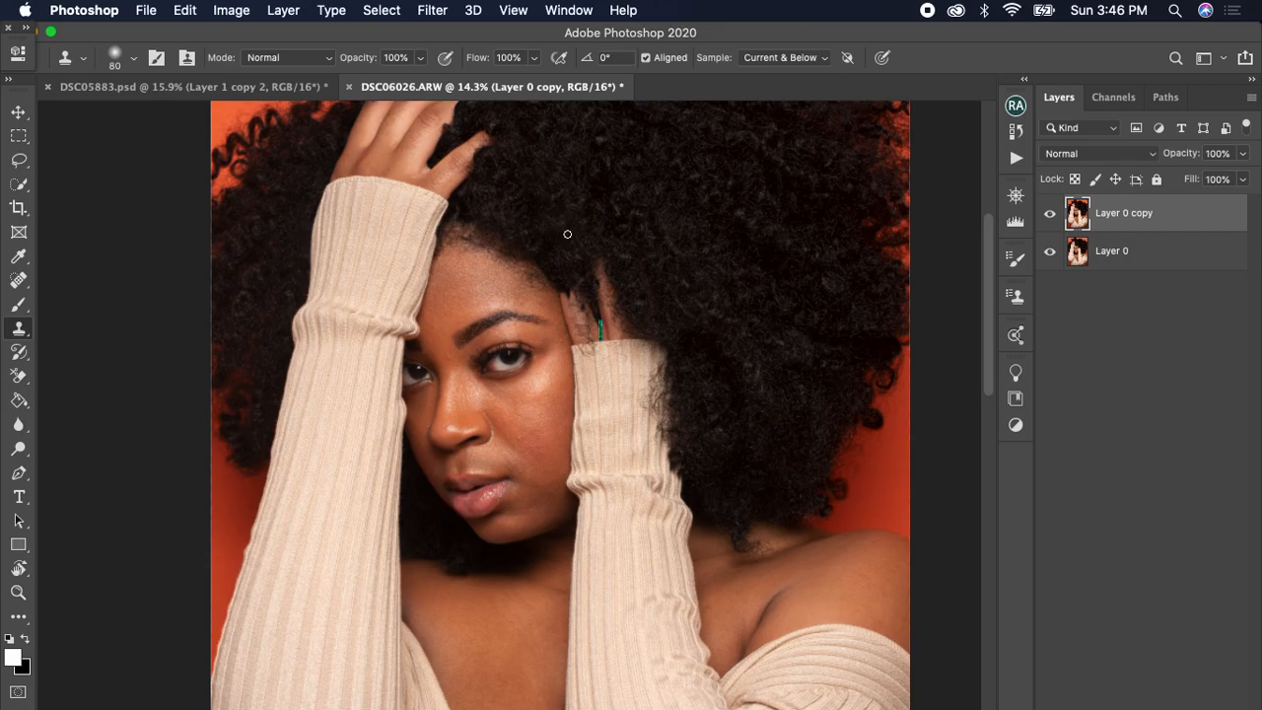
Check the hair cloned over the fingertip beside the forehead, and undo that cloning
{"action": "scroll", "coordinate": [567, 234], "scroll_direction": "up", "scroll_amount": 5}
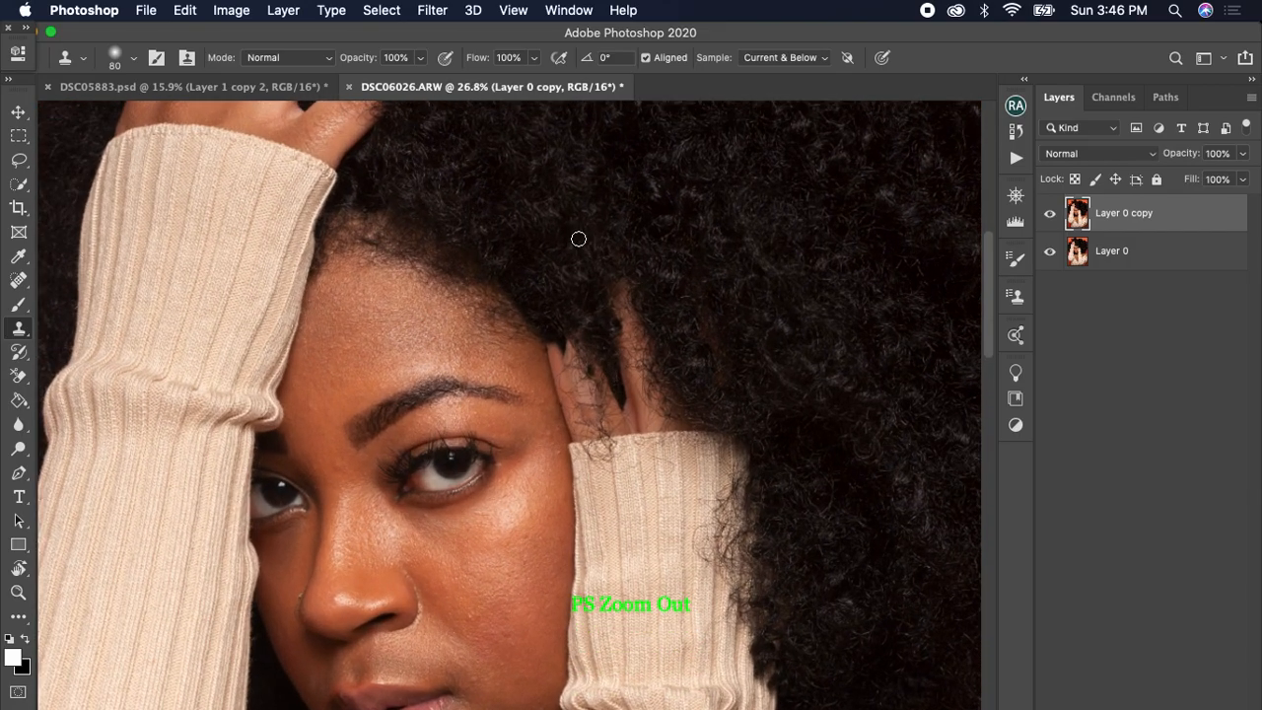
{"action": "scroll", "coordinate": [579, 238], "scroll_direction": "up", "scroll_amount": 2}
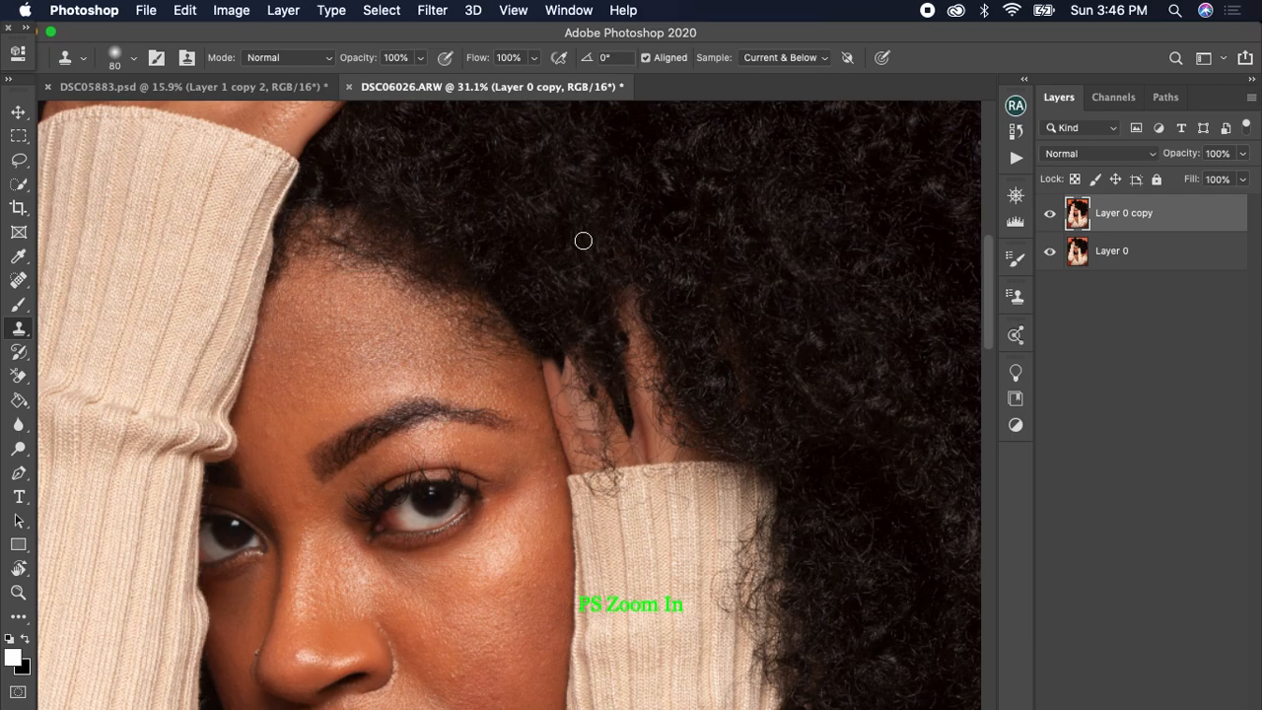
{"action": "scroll", "coordinate": [581, 246], "scroll_direction": "up", "scroll_amount": 3}
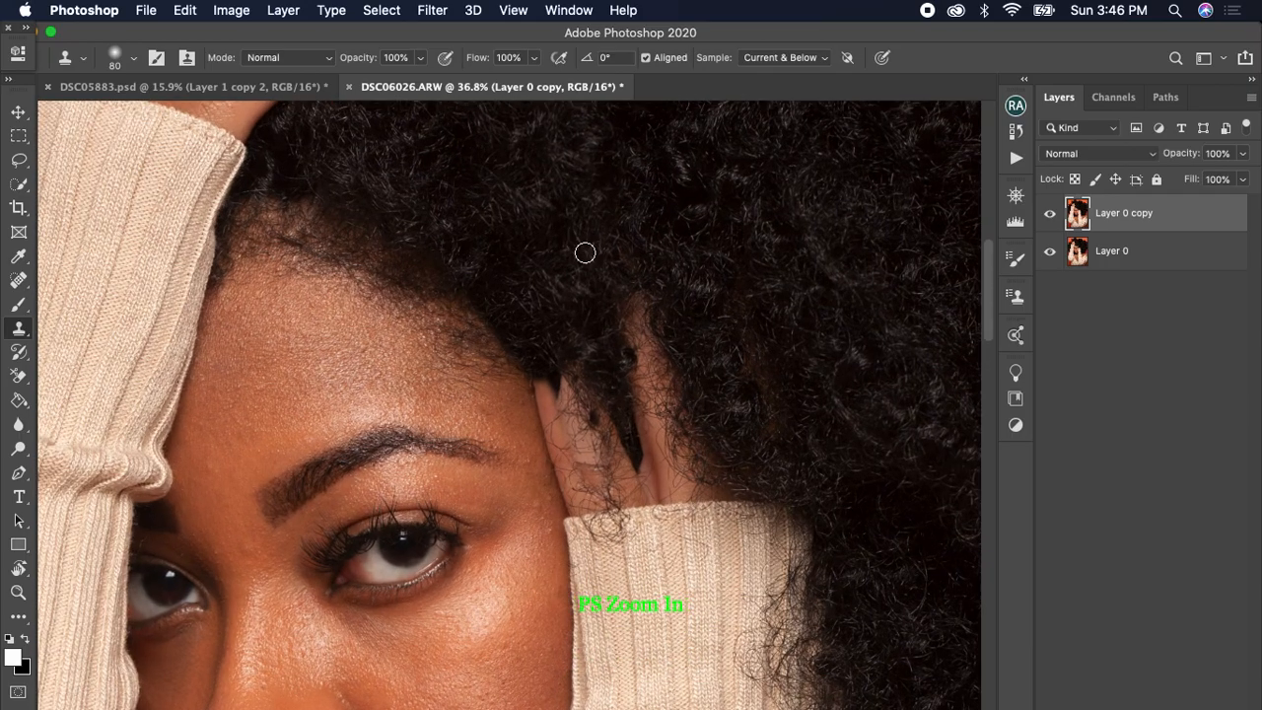
{"action": "scroll", "coordinate": [582, 259], "scroll_direction": "down", "scroll_amount": 4}
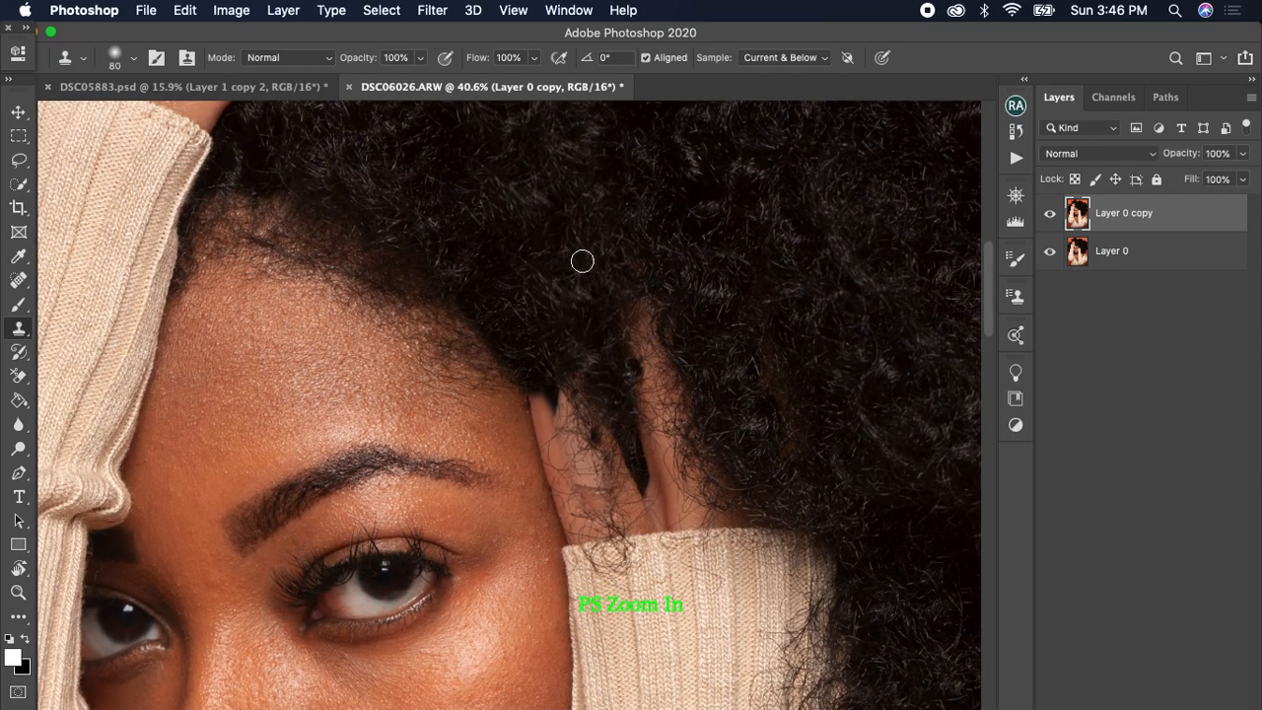
{"action": "scroll", "coordinate": [570, 282], "scroll_direction": "down", "scroll_amount": 1}
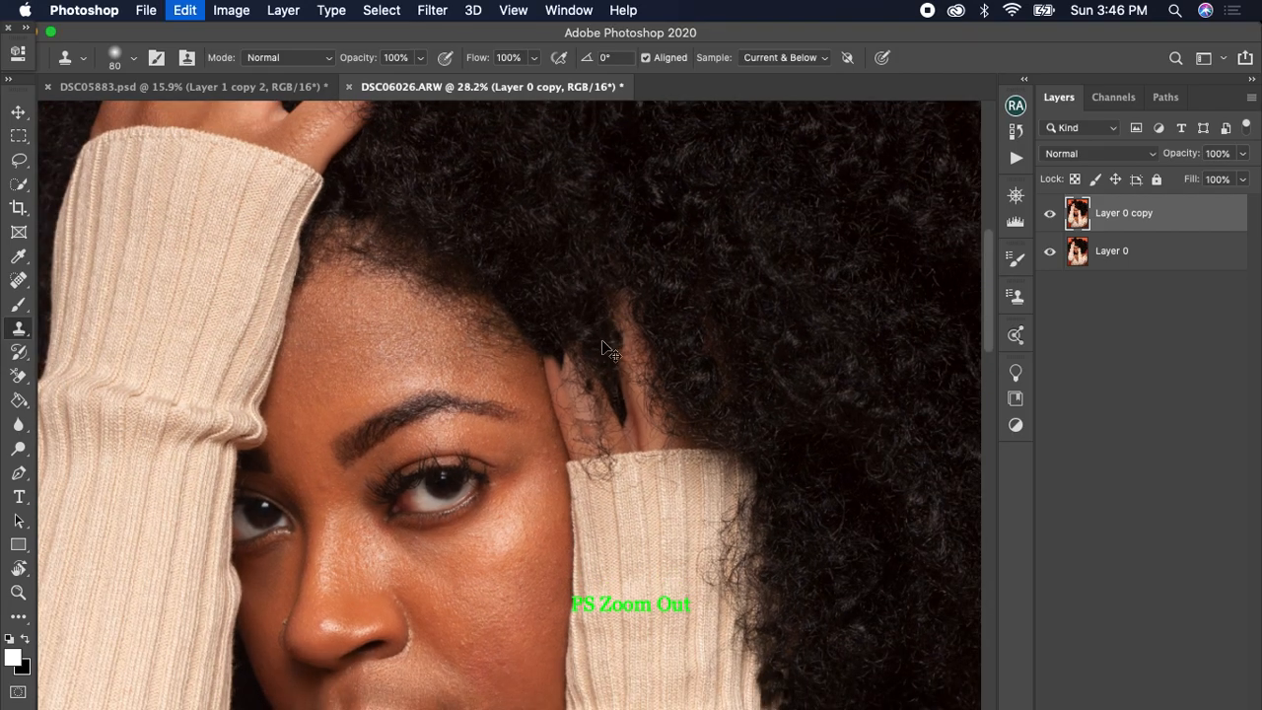
{"action": "key", "text": "super+z"}
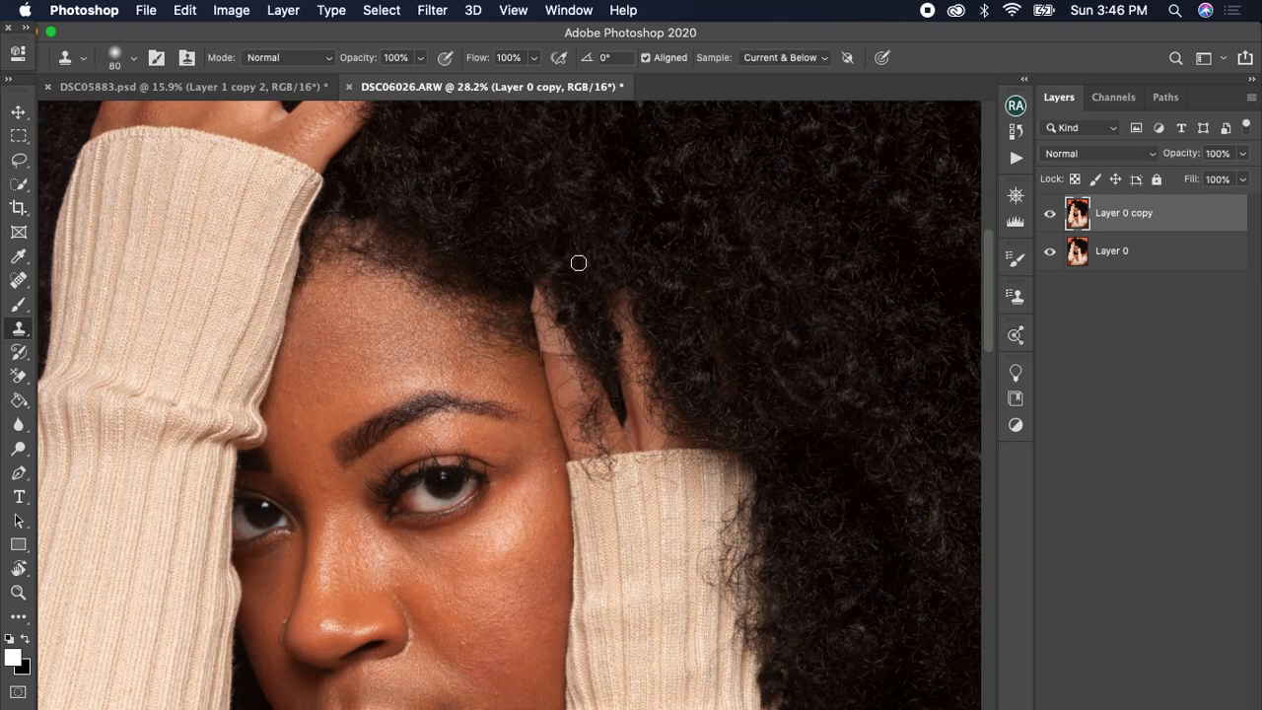
Clone dark hair over the fingertip and the adjoining hairline using a brush size of 70
{"action": "key", "text": "bracketleft"}
{"action": "mouse_move", "coordinate": [575, 261]}
{"action": "left_mouse_down"}
{"action": "mouse_move", "coordinate": [552, 286]}
{"action": "mouse_move", "coordinate": [562, 321]}
{"action": "mouse_move", "coordinate": [546, 287]}
{"action": "mouse_move", "coordinate": [543, 302]}
{"action": "mouse_move", "coordinate": [536, 292]}
{"action": "mouse_move", "coordinate": [568, 343]}
{"action": "mouse_move", "coordinate": [541, 312]}
{"action": "mouse_move", "coordinate": [556, 345]}
{"action": "left_mouse_up"}
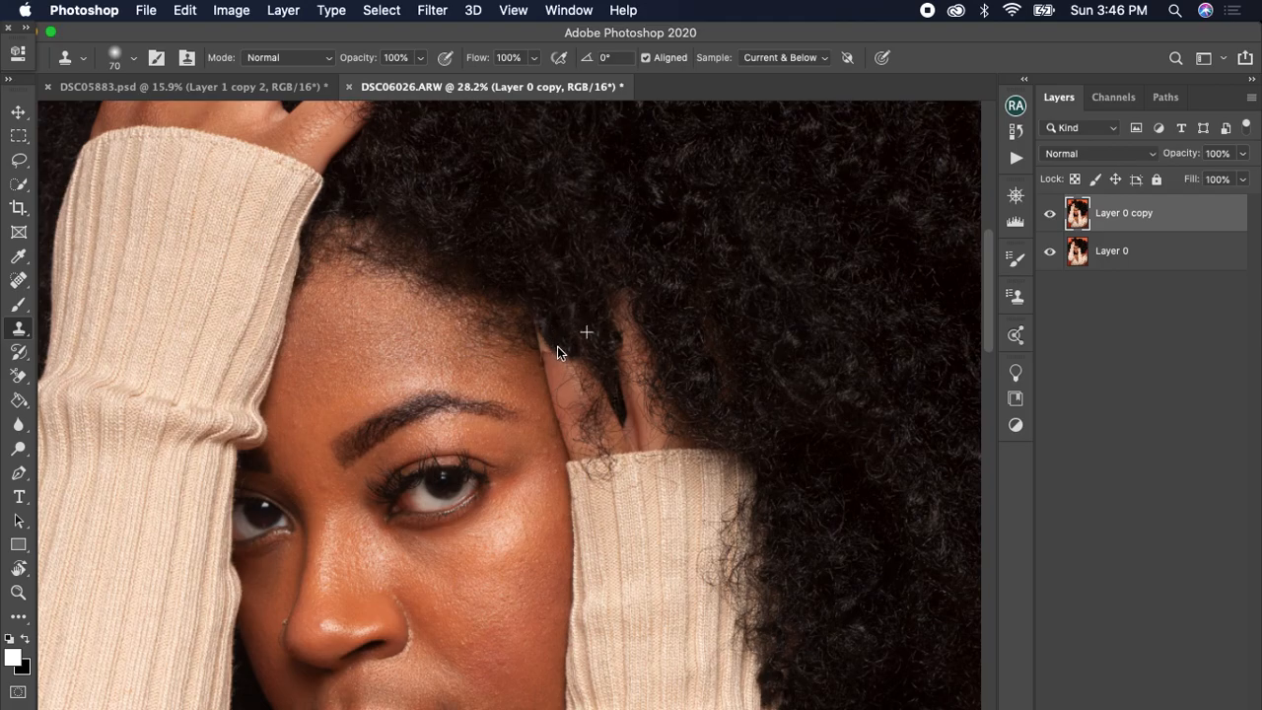
{"action": "mouse_move", "coordinate": [522, 294]}
{"action": "left_mouse_down"}
{"action": "mouse_move", "coordinate": [561, 329]}
{"action": "mouse_move", "coordinate": [523, 281]}
{"action": "left_mouse_up"}
{"action": "mouse_move", "coordinate": [504, 273]}
{"action": "left_mouse_down"}
{"action": "mouse_move", "coordinate": [549, 330]}
{"action": "mouse_move", "coordinate": [535, 332]}
{"action": "mouse_move", "coordinate": [542, 344]}
{"action": "mouse_move", "coordinate": [504, 252]}
{"action": "left_mouse_up"}
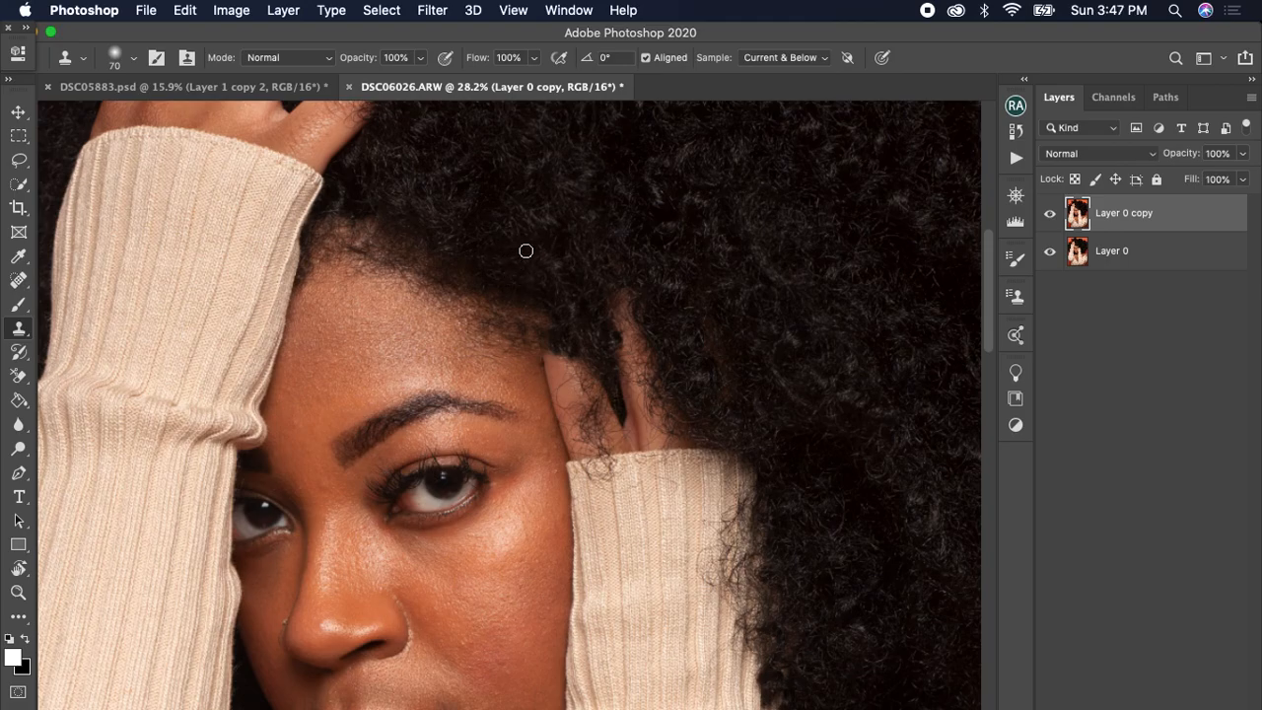
Try to fill the sparse hairline between the forehead and the raised sleeve with cloned hair, and undo it
{"action": "scroll", "coordinate": [551, 252], "scroll_direction": "down", "scroll_amount": 5}
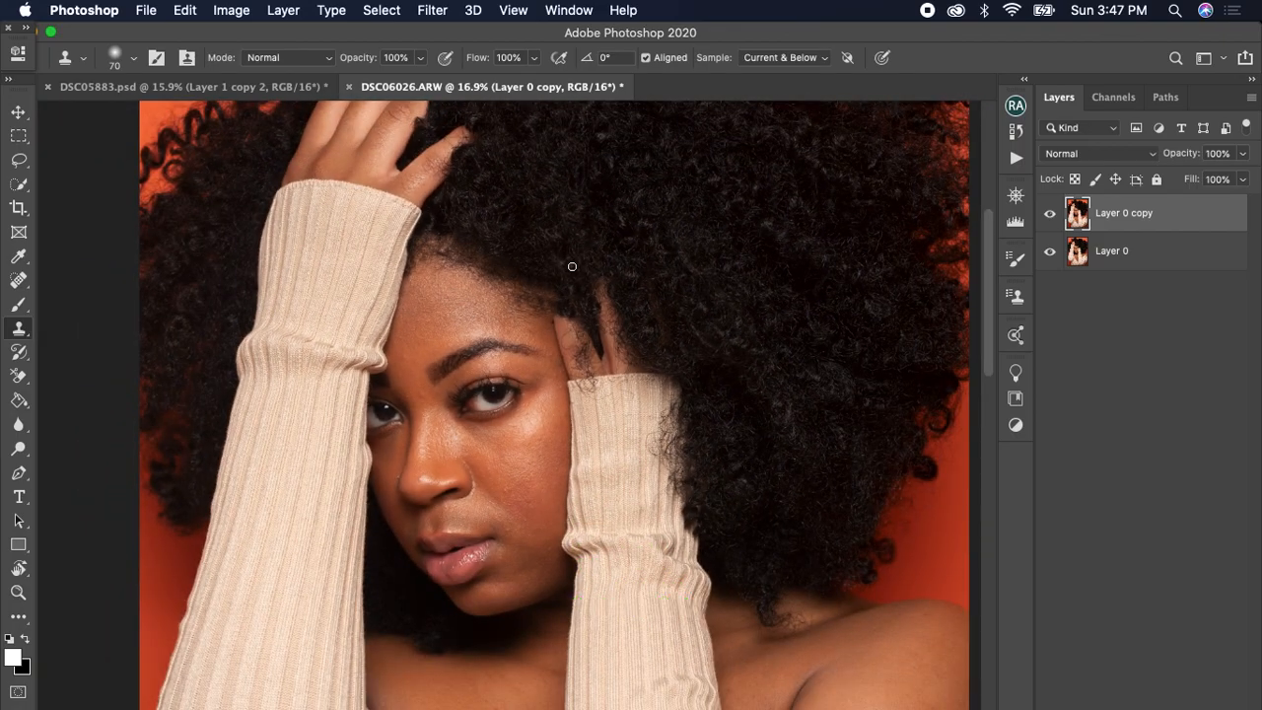
{"action": "scroll", "coordinate": [572, 264], "scroll_direction": "up", "scroll_amount": 3}
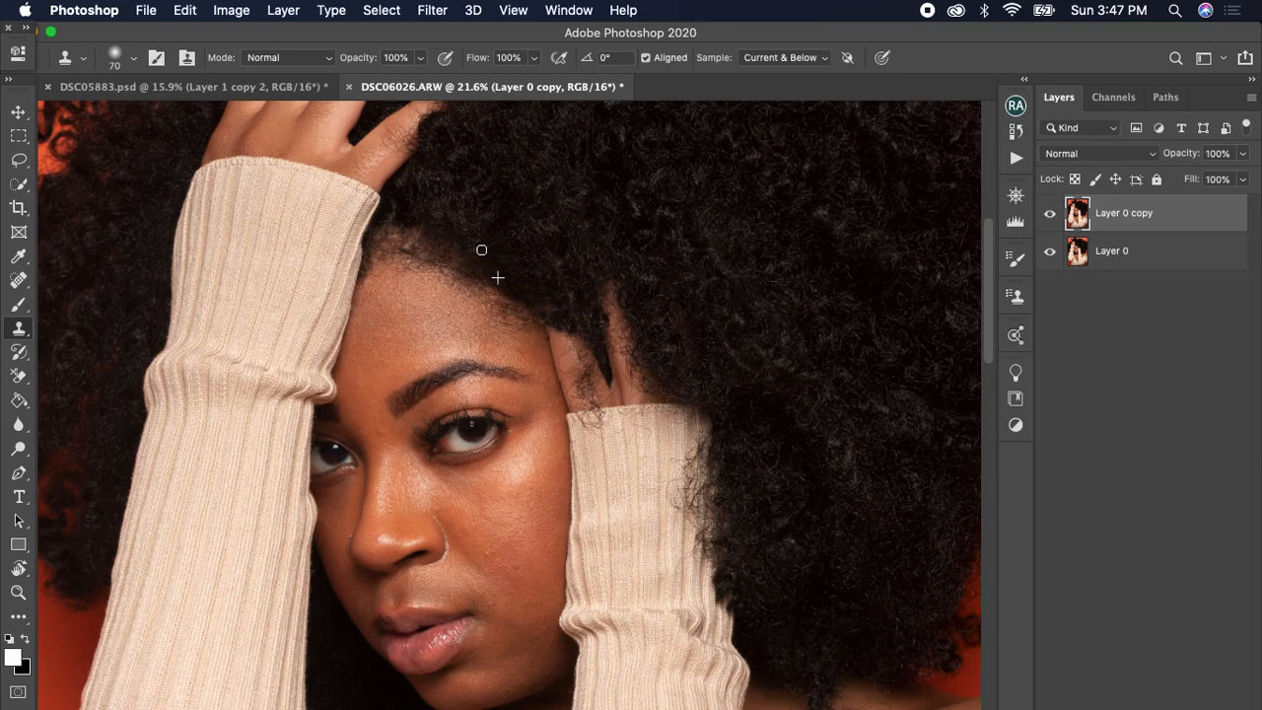
{"action": "left_click_drag", "start_coordinate": [460, 247], "coordinate": [462, 247]}
{"action": "key", "text": "super+z"}
{"action": "mouse_move", "coordinate": [460, 259]}
{"action": "left_mouse_down"}
{"action": "mouse_move", "coordinate": [418, 231]}
{"action": "mouse_move", "coordinate": [487, 260]}
{"action": "mouse_move", "coordinate": [415, 234]}
{"action": "mouse_move", "coordinate": [441, 252]}
{"action": "mouse_move", "coordinate": [400, 248]}
{"action": "mouse_move", "coordinate": [394, 213]}
{"action": "mouse_move", "coordinate": [381, 247]}
{"action": "mouse_move", "coordinate": [391, 210]}
{"action": "mouse_move", "coordinate": [412, 239]}
{"action": "mouse_move", "coordinate": [375, 254]}
{"action": "mouse_move", "coordinate": [376, 229]}
{"action": "mouse_move", "coordinate": [397, 218]}
{"action": "mouse_move", "coordinate": [428, 232]}
{"action": "mouse_move", "coordinate": [439, 246]}
{"action": "mouse_move", "coordinate": [427, 251]}
{"action": "mouse_move", "coordinate": [462, 263]}
{"action": "mouse_move", "coordinate": [423, 255]}
{"action": "mouse_move", "coordinate": [491, 278]}
{"action": "mouse_move", "coordinate": [438, 256]}
{"action": "mouse_move", "coordinate": [374, 253]}
{"action": "mouse_move", "coordinate": [394, 230]}
{"action": "mouse_move", "coordinate": [439, 238]}
{"action": "left_mouse_up"}
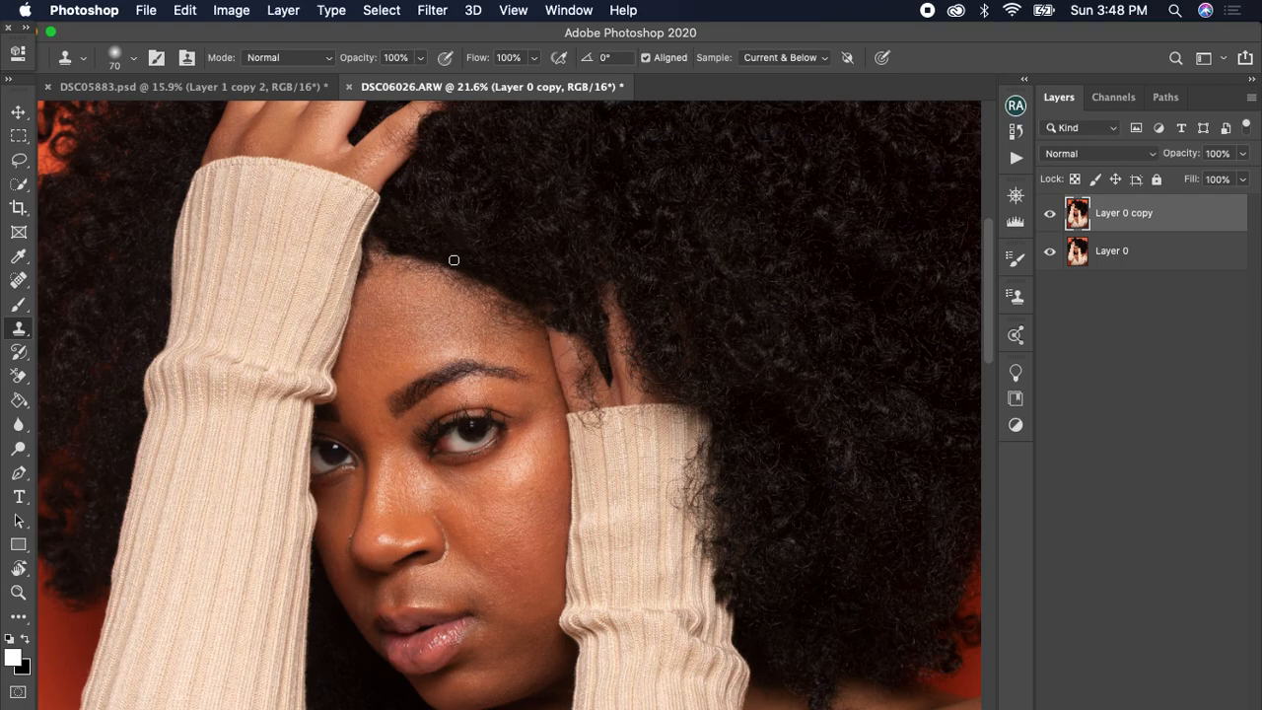
{"action": "scroll", "coordinate": [482, 276], "scroll_direction": "down", "scroll_amount": 3}
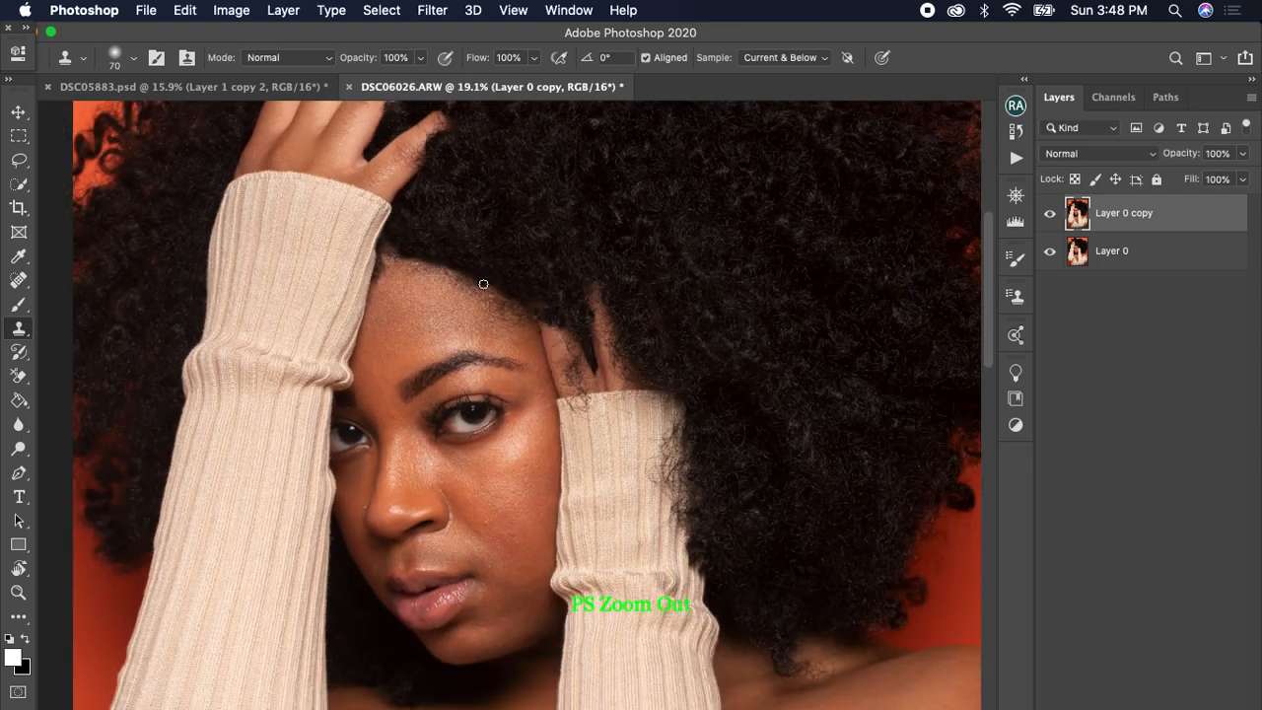
{"action": "scroll", "coordinate": [483, 283], "scroll_direction": "down", "scroll_amount": 5}
{"action": "scroll", "coordinate": [564, 329], "scroll_direction": "up", "scroll_amount": 5}
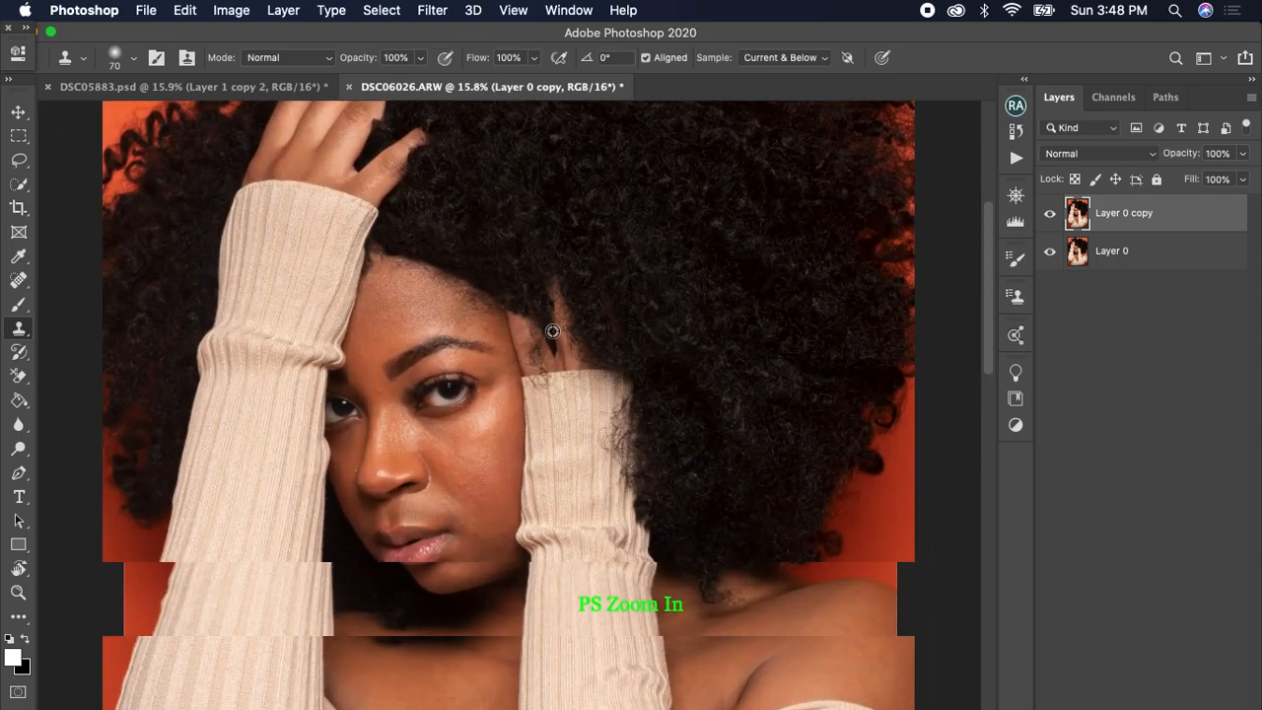
{"action": "key", "text": "super+z"}
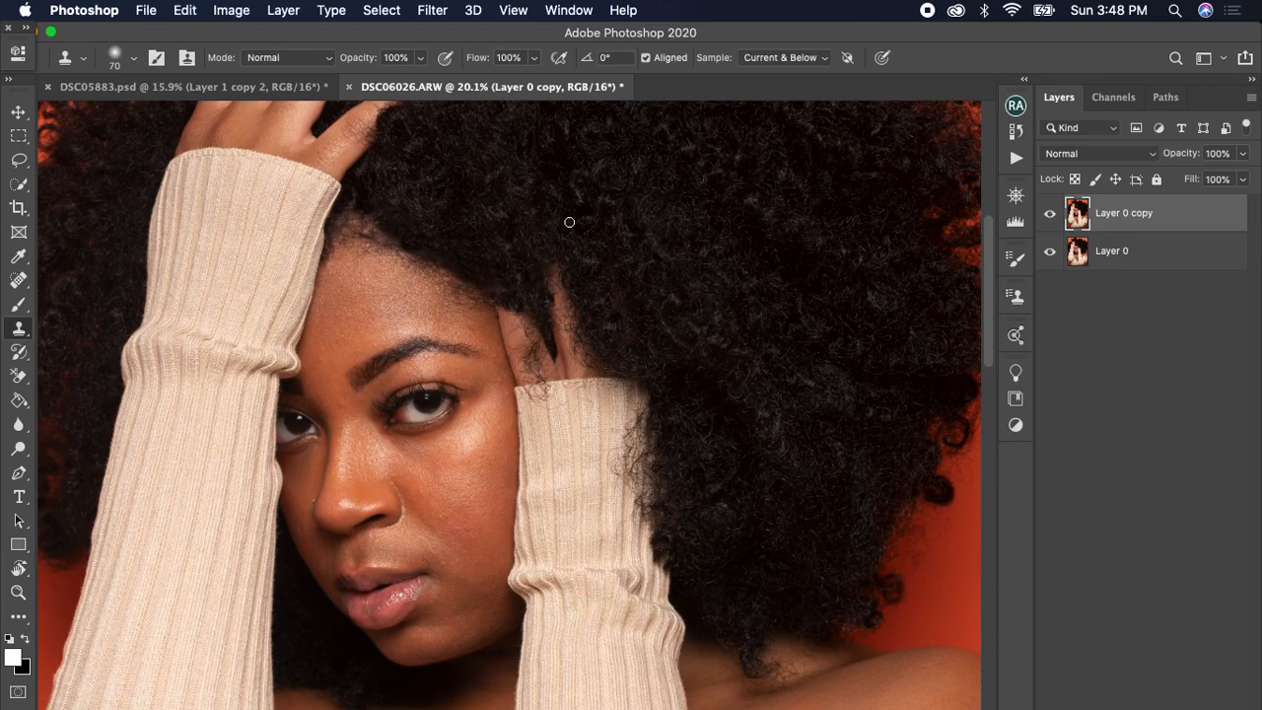
Duplicate the retouched layer, Layer 0 copy
{"action": "scroll", "coordinate": [569, 222], "scroll_direction": "down", "scroll_amount": 5}
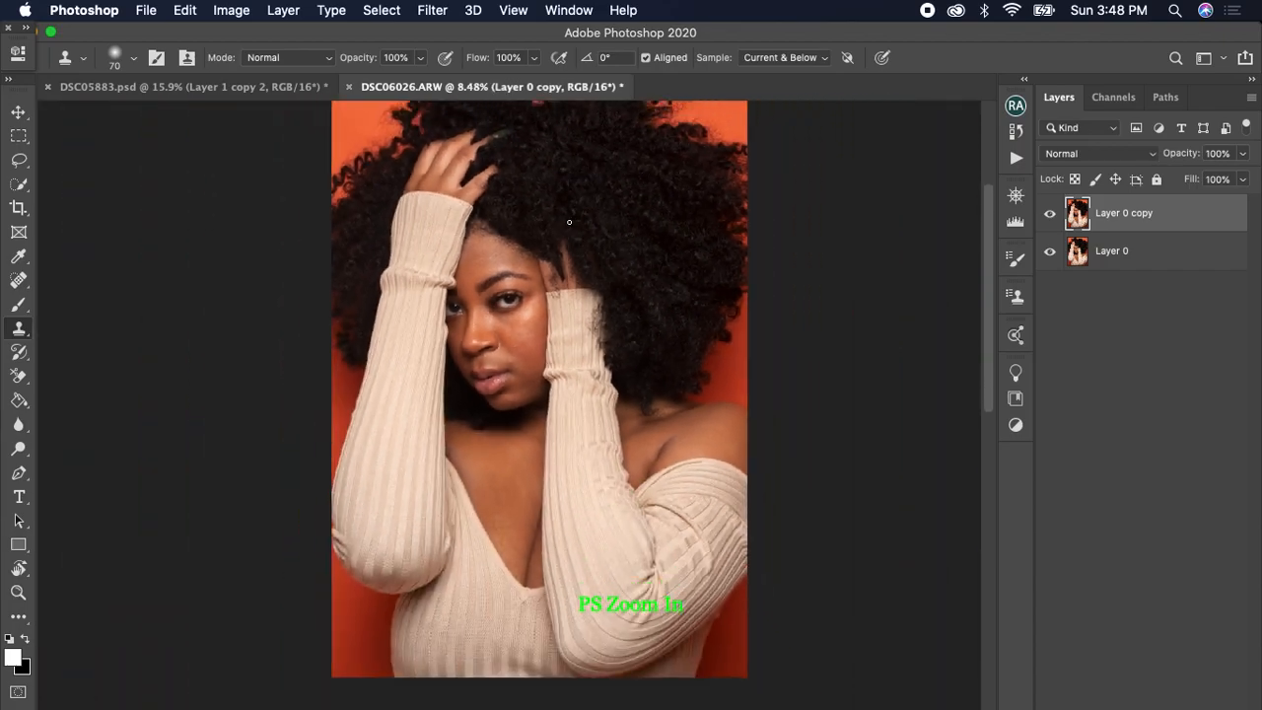
{"action": "scroll", "coordinate": [569, 222], "scroll_direction": "down", "scroll_amount": 1}
{"action": "scroll", "coordinate": [569, 222], "scroll_direction": "down", "scroll_amount": 1}
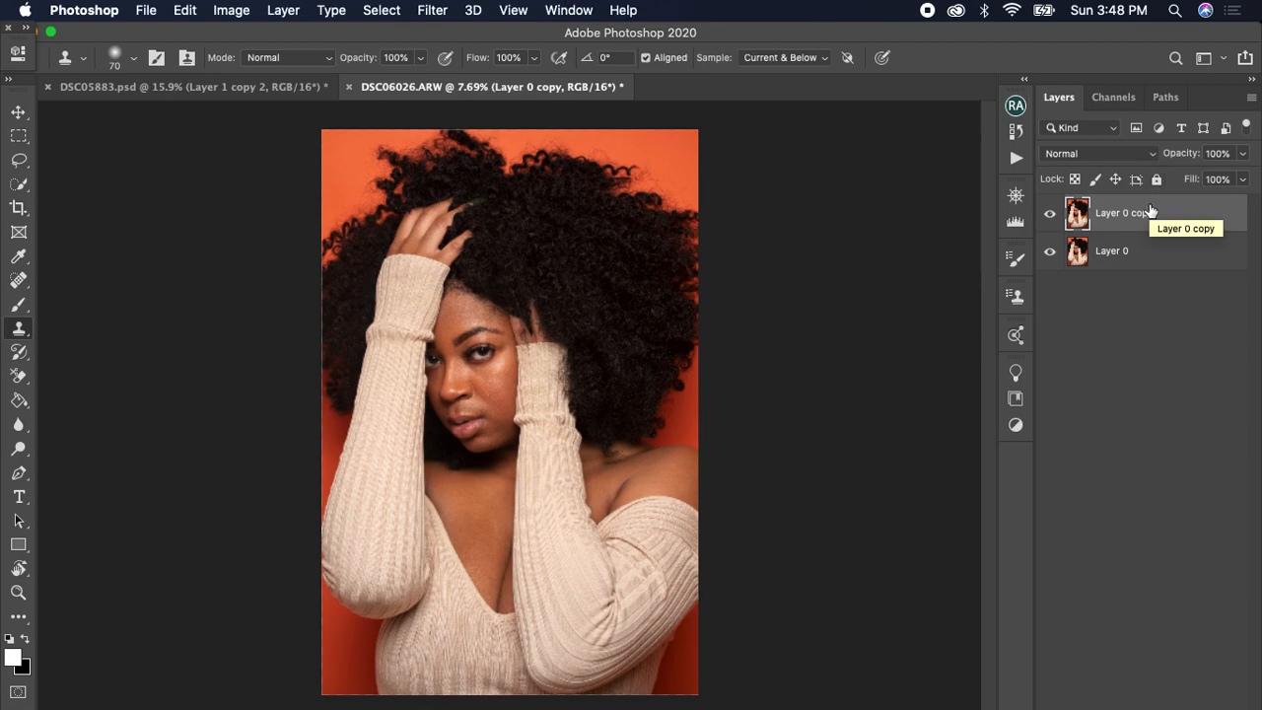
{"action": "key", "text": "super+j"}
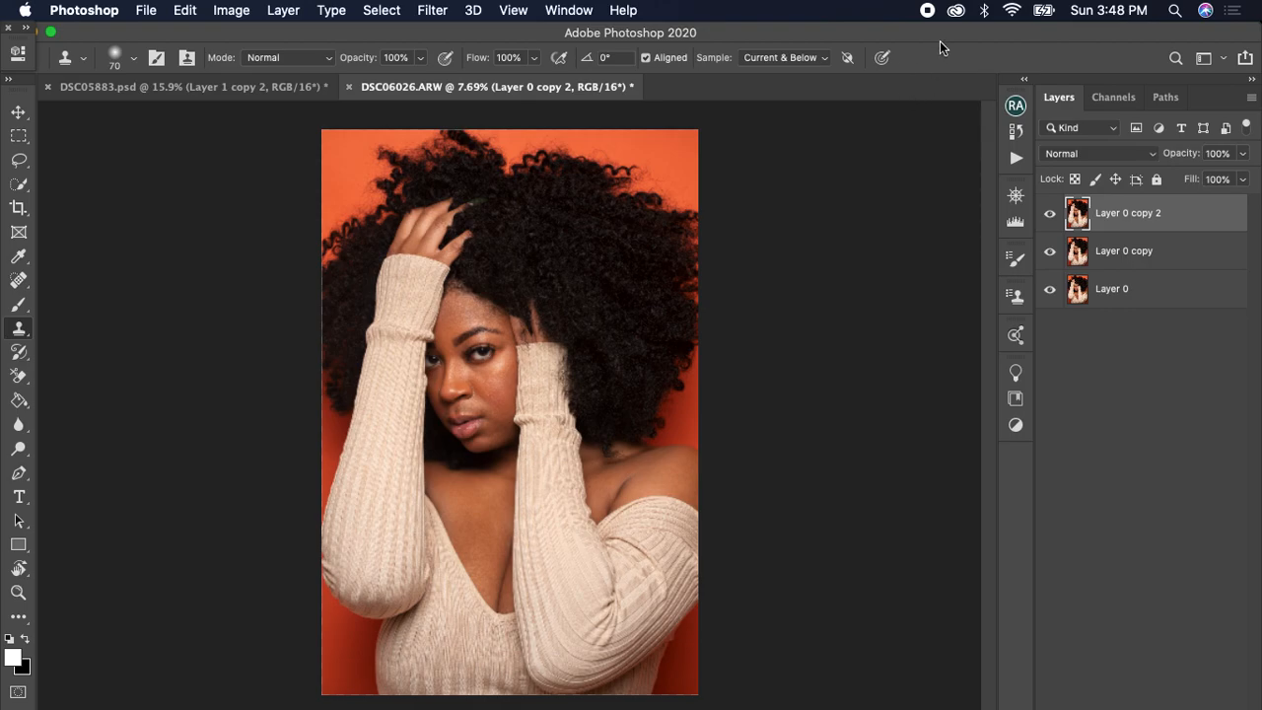
Run the Retouching Academy 16-bit frequency separation with a Gaussian Blur radius of 6.4 pixels
{"action": "left_click", "coordinate": [1016, 106]}
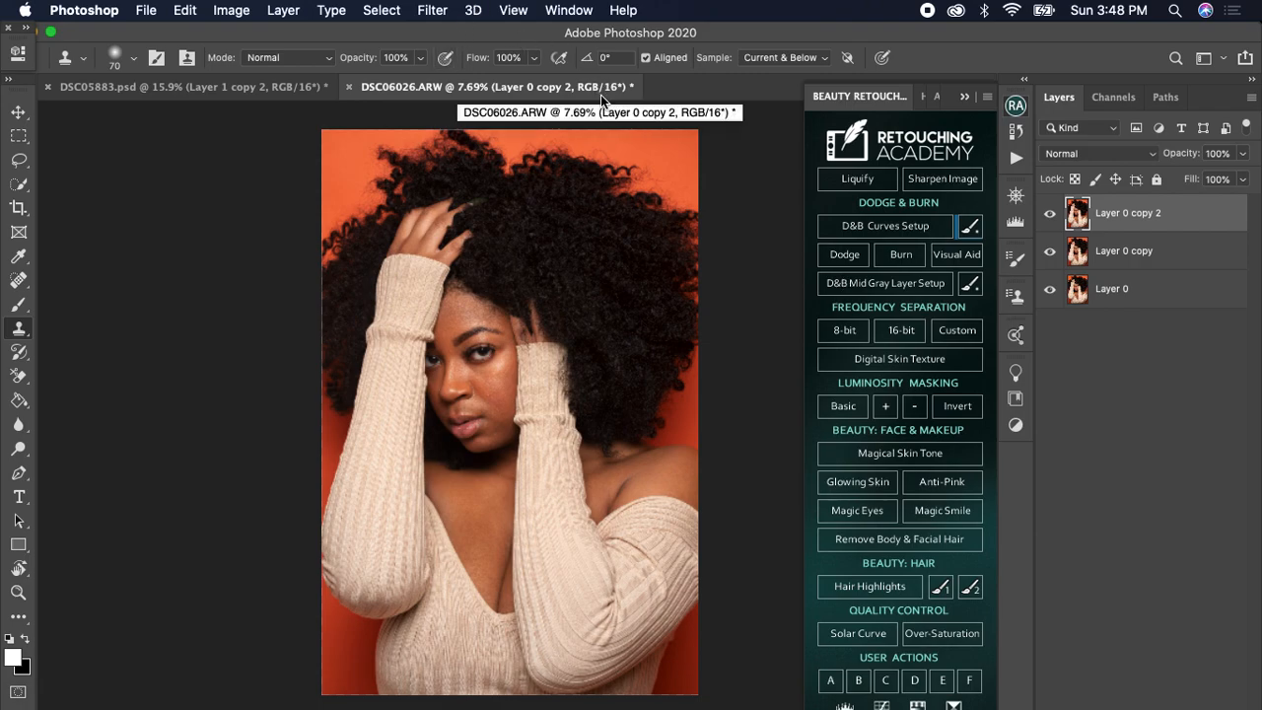
{"action": "left_click", "coordinate": [904, 328]}
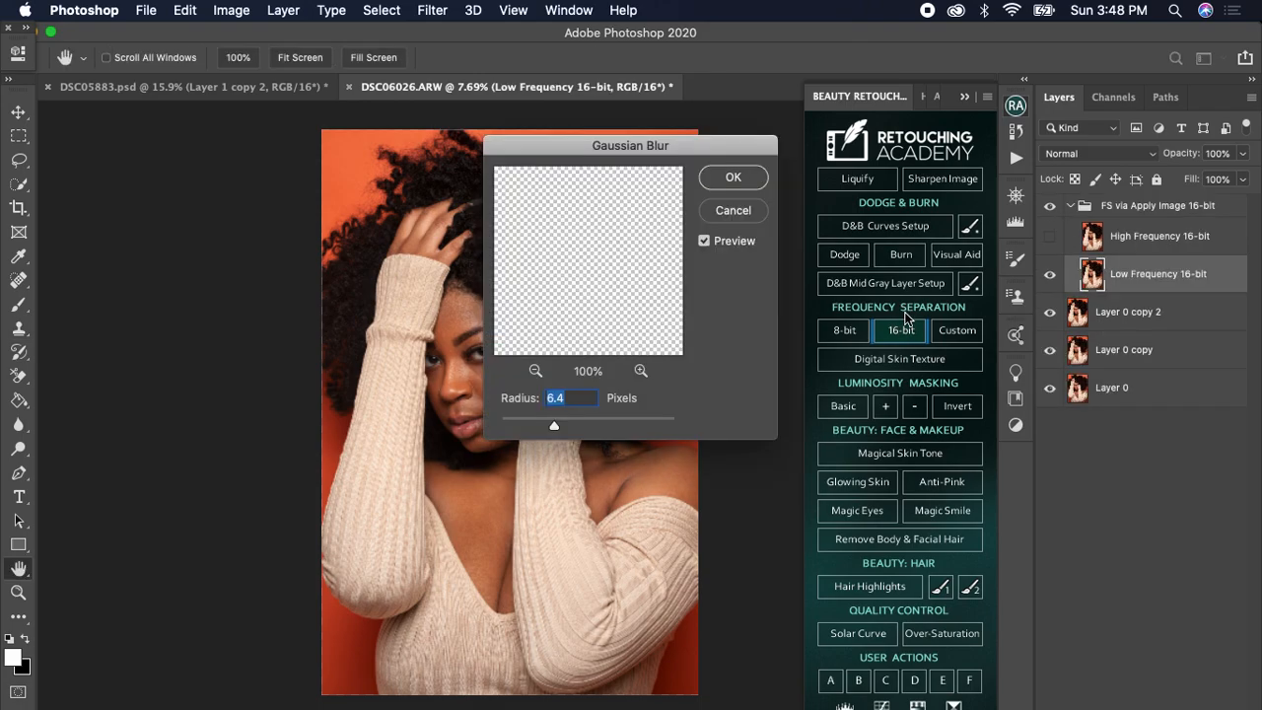
{"action": "left_click", "coordinate": [731, 182]}
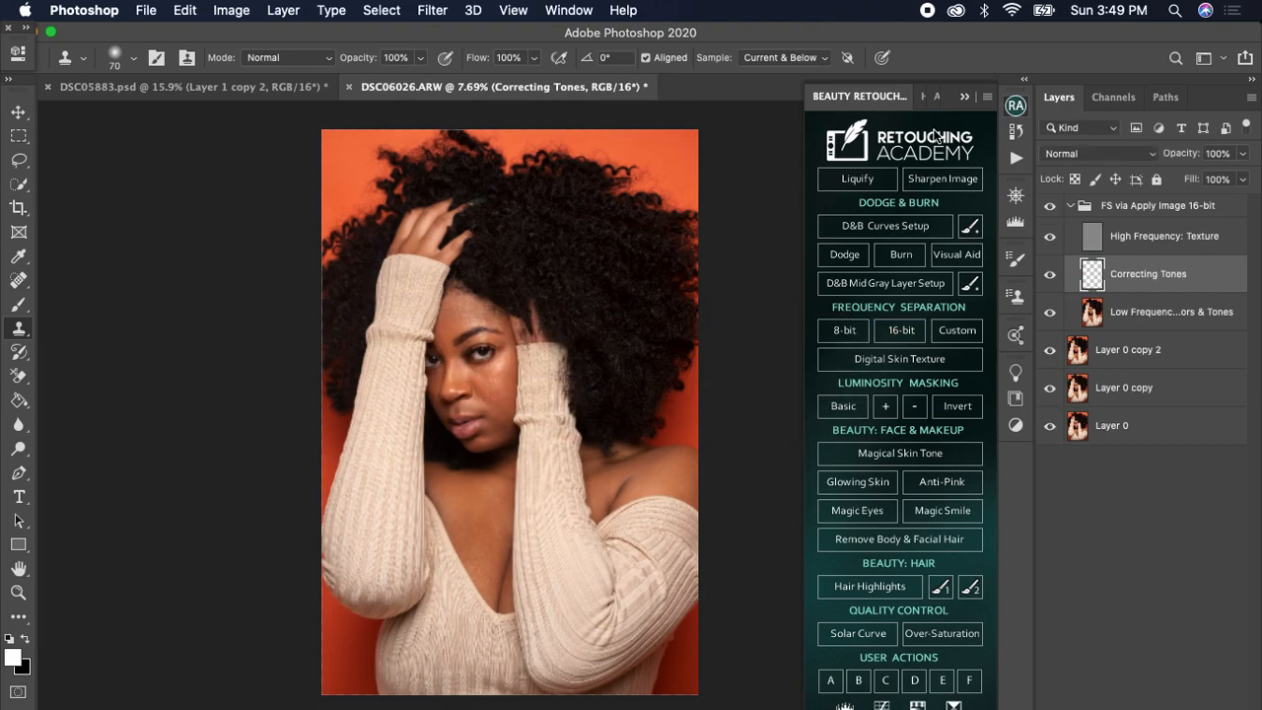
Select the Low Frequency: Colors & Tones layer and set up the Mixer Brush with a size of 400
{"action": "left_click", "coordinate": [1119, 313]}
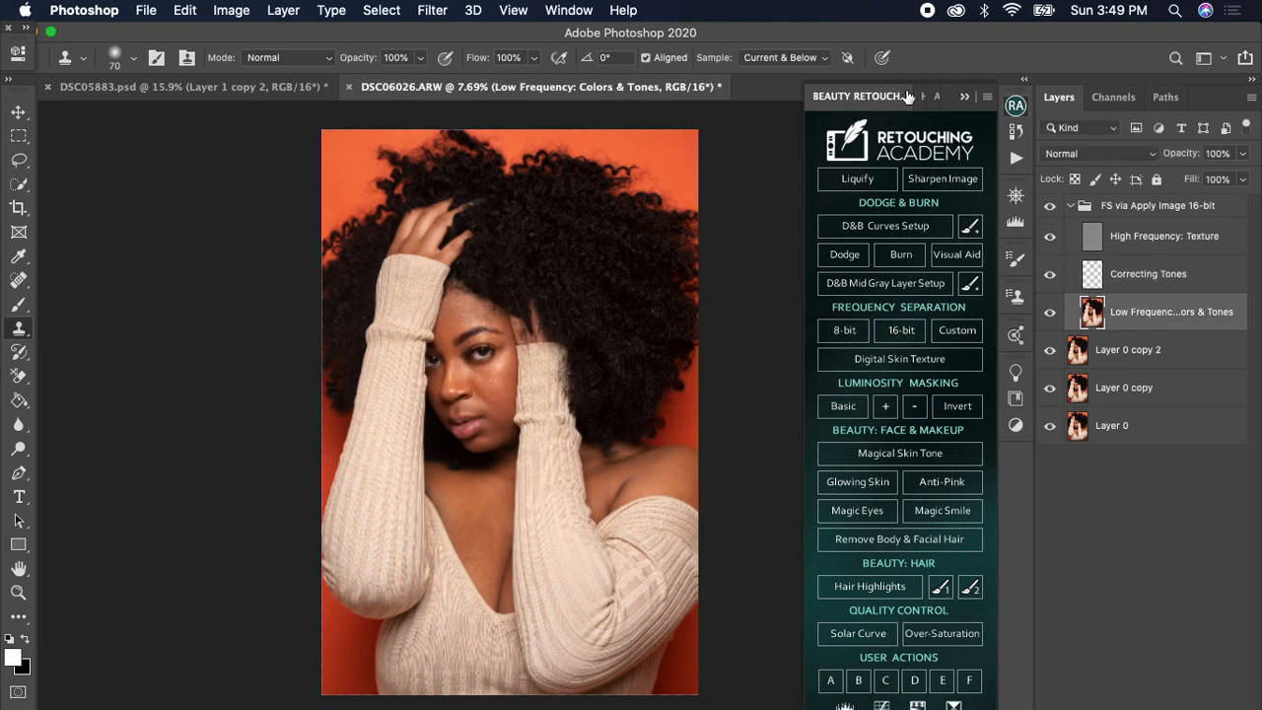
{"action": "left_click", "coordinate": [966, 98]}
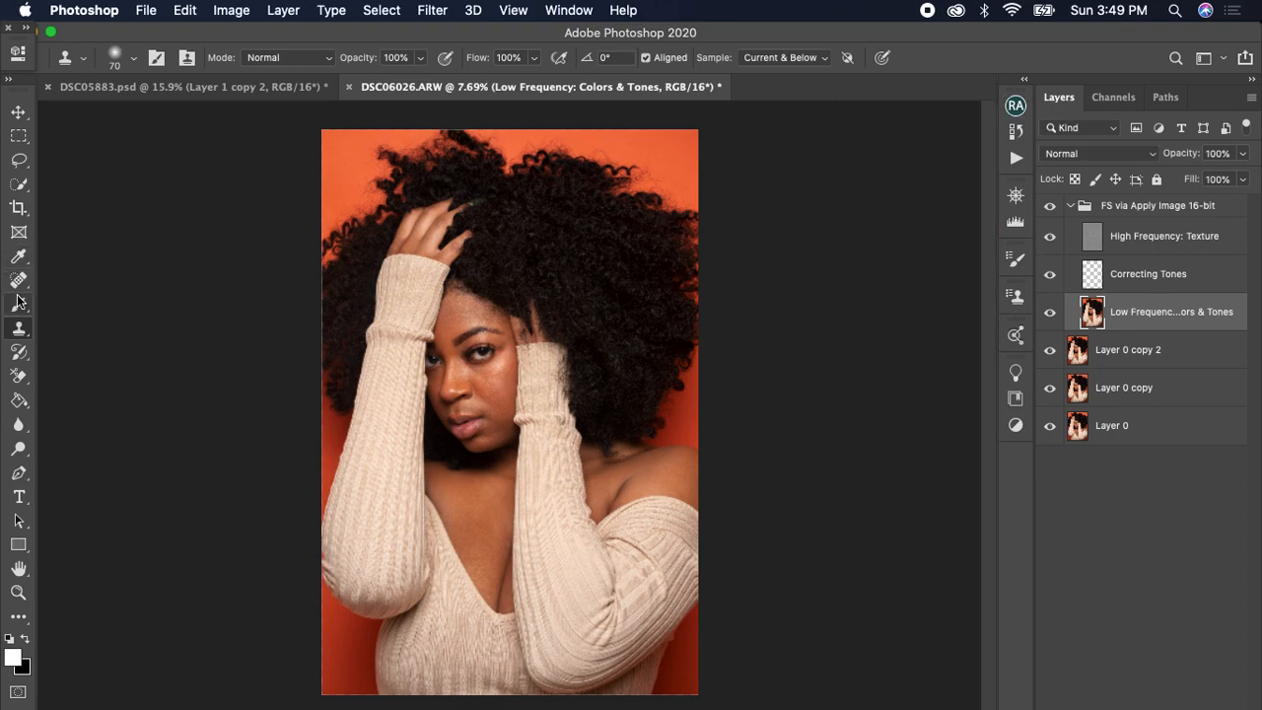
{"action": "left_click", "coordinate": [21, 352]}
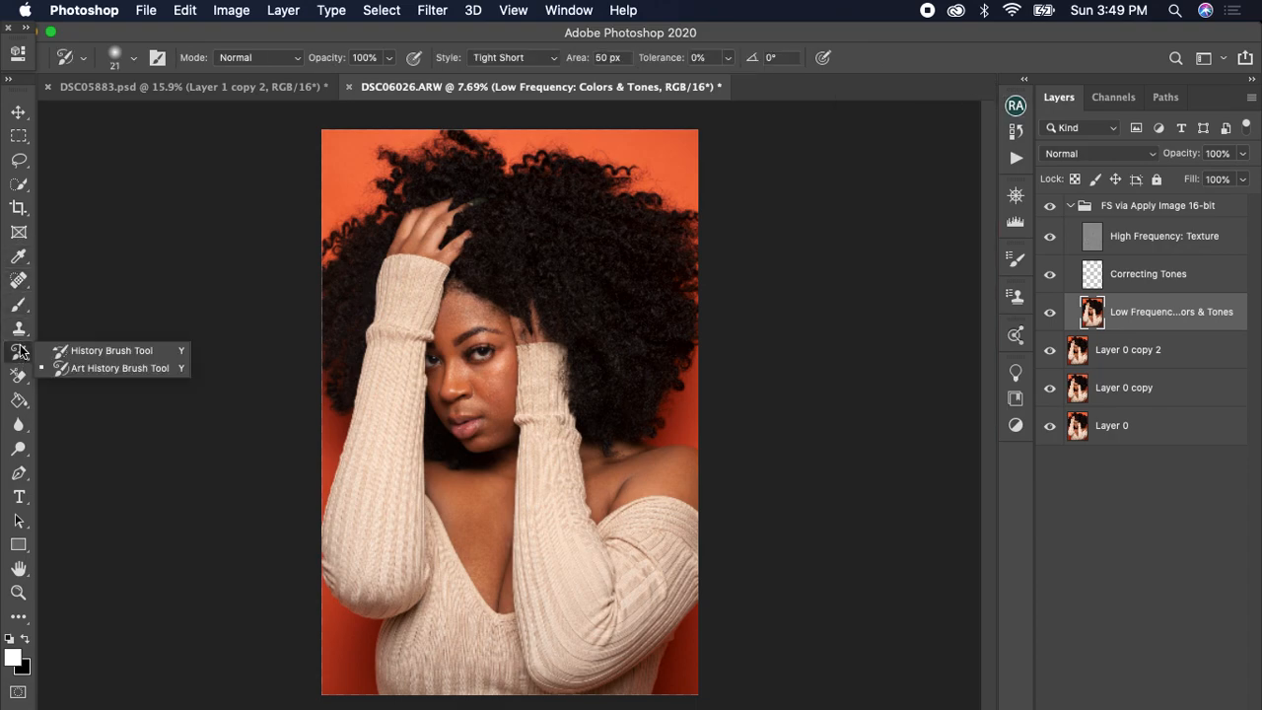
{"action": "left_click", "coordinate": [19, 311]}
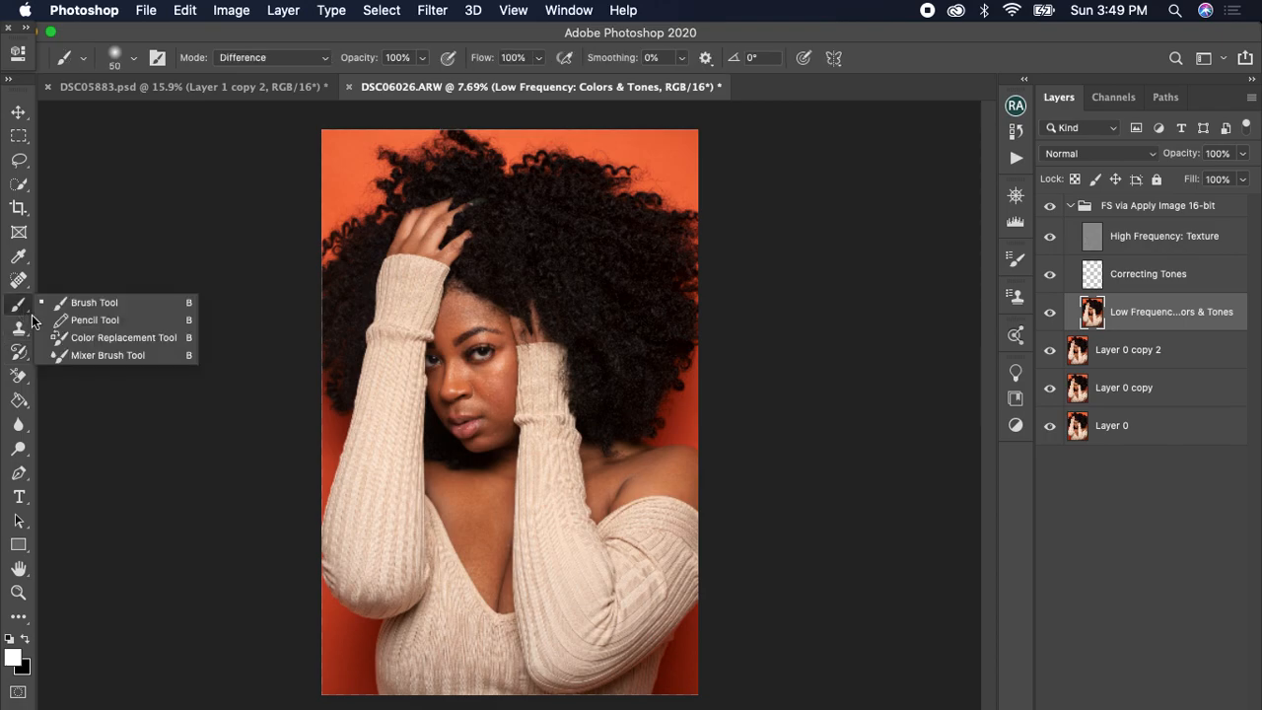
{"action": "left_click", "coordinate": [69, 355]}
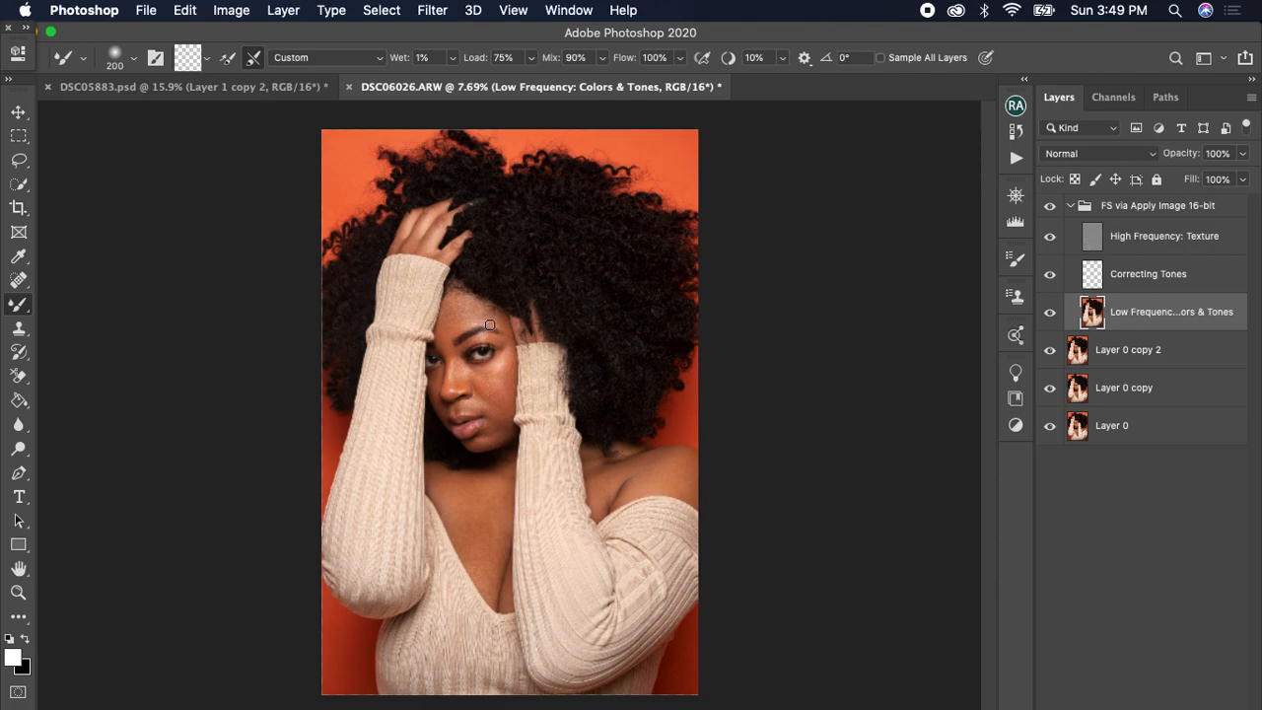
{"action": "scroll", "coordinate": [490, 325], "scroll_direction": "up", "scroll_amount": 5}
{"action": "key", "text": "bracketright"}
{"action": "key", "text": "bracketright"}
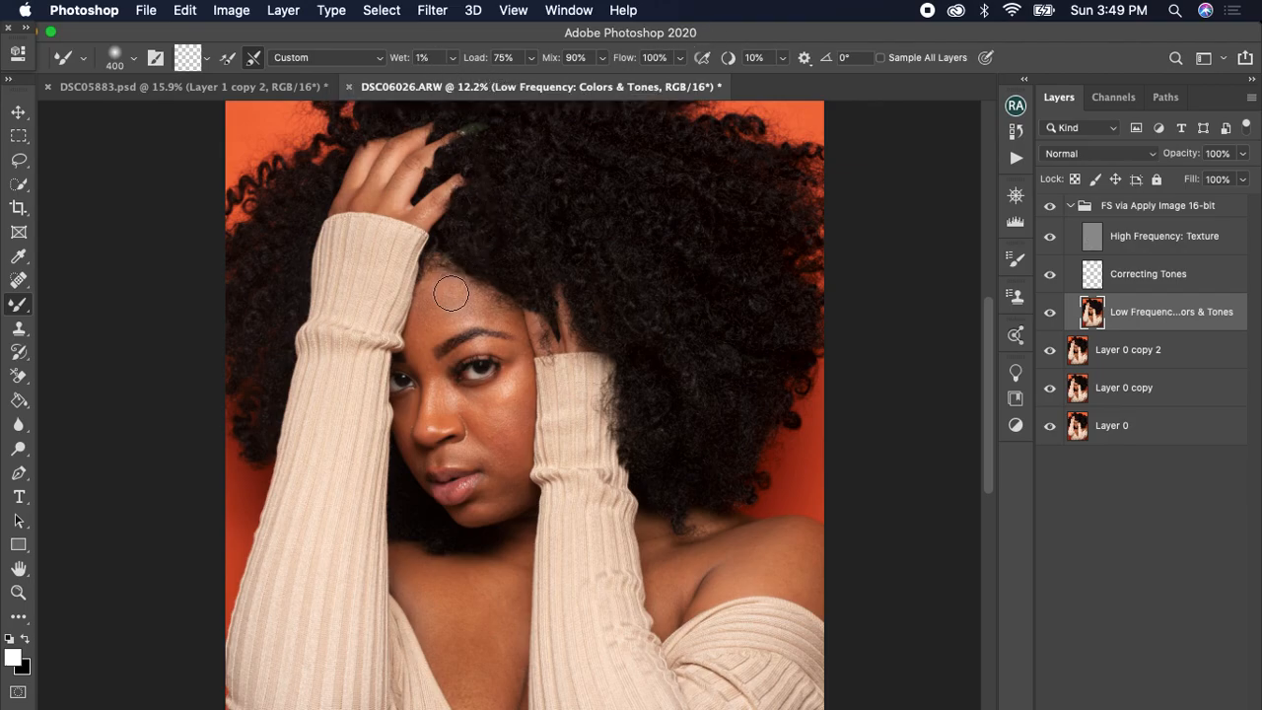
Blend the uneven tones on the forehead and upper face with the Mixer Brush, reducing its size to 125
{"action": "key", "text": "bracketleft"}
{"action": "key", "text": "bracketleft"}
{"action": "key", "text": "bracketleft"}
{"action": "key", "text": "bracketleft"}
{"action": "key", "text": "bracketright"}
{"action": "key", "text": "bracketright"}
{"action": "key", "text": "bracketleft"}
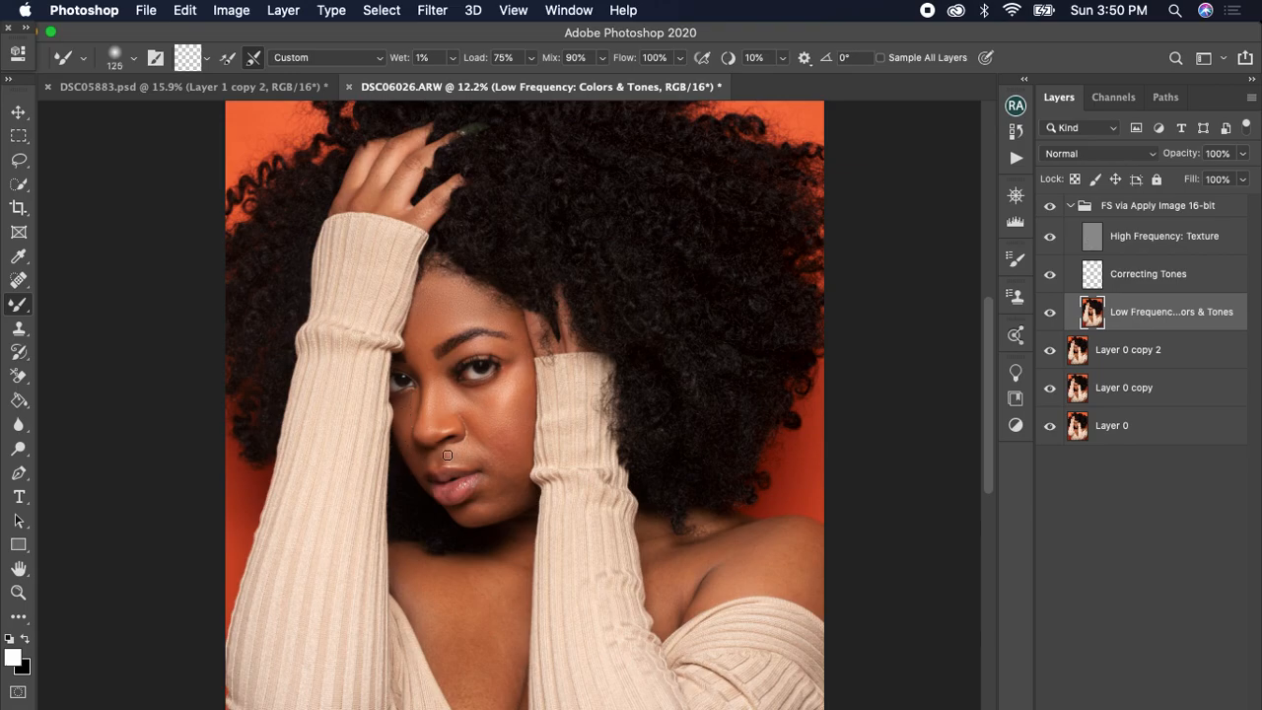
Blend the skin tones around the mouth, nose and cheeks with the Mixer Brush, adjusting its size down to 90
{"action": "key", "text": "bracketright"}
{"action": "key", "text": "bracketright"}
{"action": "key", "text": "bracketleft"}
{"action": "key", "text": "bracketright"}
{"action": "key", "text": "bracketright"}
{"action": "key", "text": "bracketleft"}
{"action": "key", "text": "bracketleft"}
{"action": "key", "text": "bracketright"}
{"action": "key", "text": "bracketright"}
{"action": "key", "text": "bracketright"}
{"action": "key", "text": "bracketleft"}
{"action": "key", "text": "bracketleft"}
{"action": "key", "text": "bracketleft"}
{"action": "key", "text": "bracketleft"}
{"action": "key", "text": "bracketleft"}
{"action": "key", "text": "bracketleft"}
Even out the finer tonal patches on the cheek beside the nose with a small Mixer Brush, ending at size 80
{"action": "scroll", "coordinate": [495, 428], "scroll_direction": "up", "scroll_amount": 5}
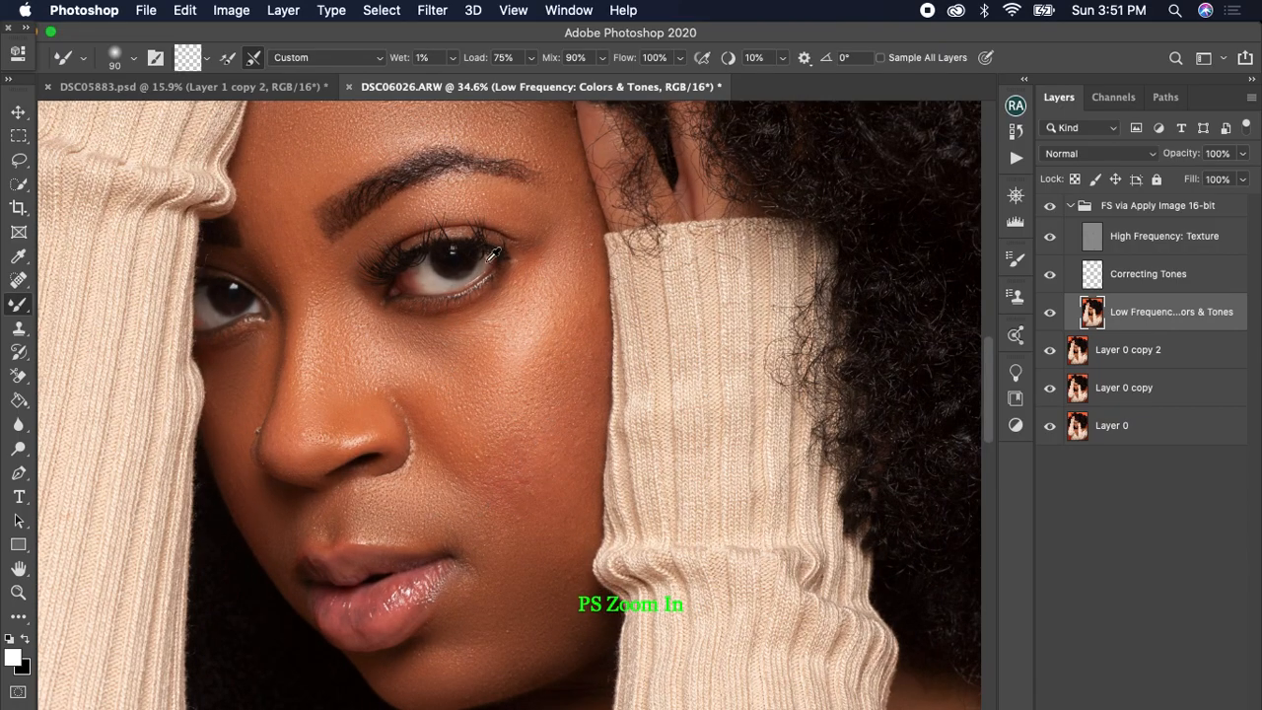
{"action": "key", "text": "space"}
{"action": "mouse_move", "coordinate": [484, 341]}
{"action": "left_mouse_down"}
{"action": "mouse_move", "coordinate": [555, 543]}
{"action": "mouse_move", "coordinate": [464, 351]}
{"action": "mouse_move", "coordinate": [401, 293]}
{"action": "mouse_move", "coordinate": [396, 231]}
{"action": "left_mouse_up"}
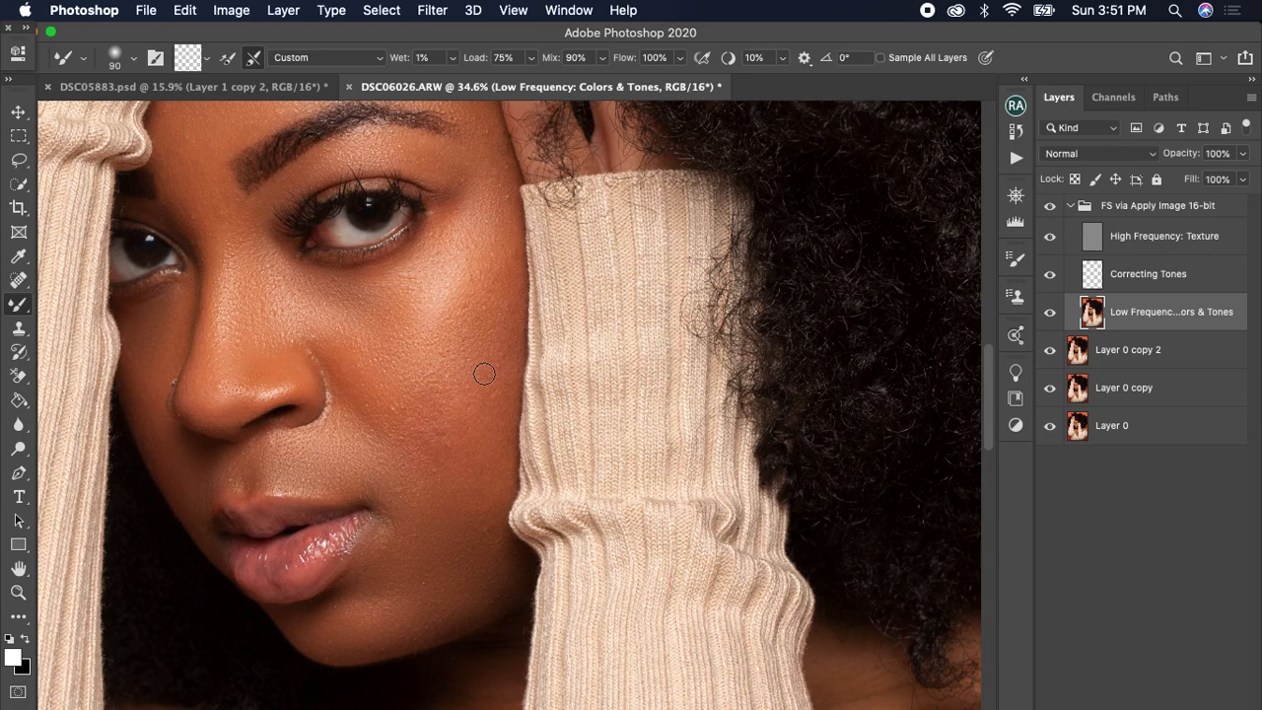
{"action": "key", "text": "bracketleft"}
{"action": "key", "text": "bracketleft"}
{"action": "key", "text": "bracketleft"}
{"action": "key", "text": "bracketleft"}
{"action": "key", "text": "bracketleft"}
{"action": "key", "text": "bracketleft"}
{"action": "key", "text": "bracketright"}
{"action": "key", "text": "bracketright"}
{"action": "scroll", "coordinate": [339, 401], "scroll_direction": "down", "scroll_amount": 5}
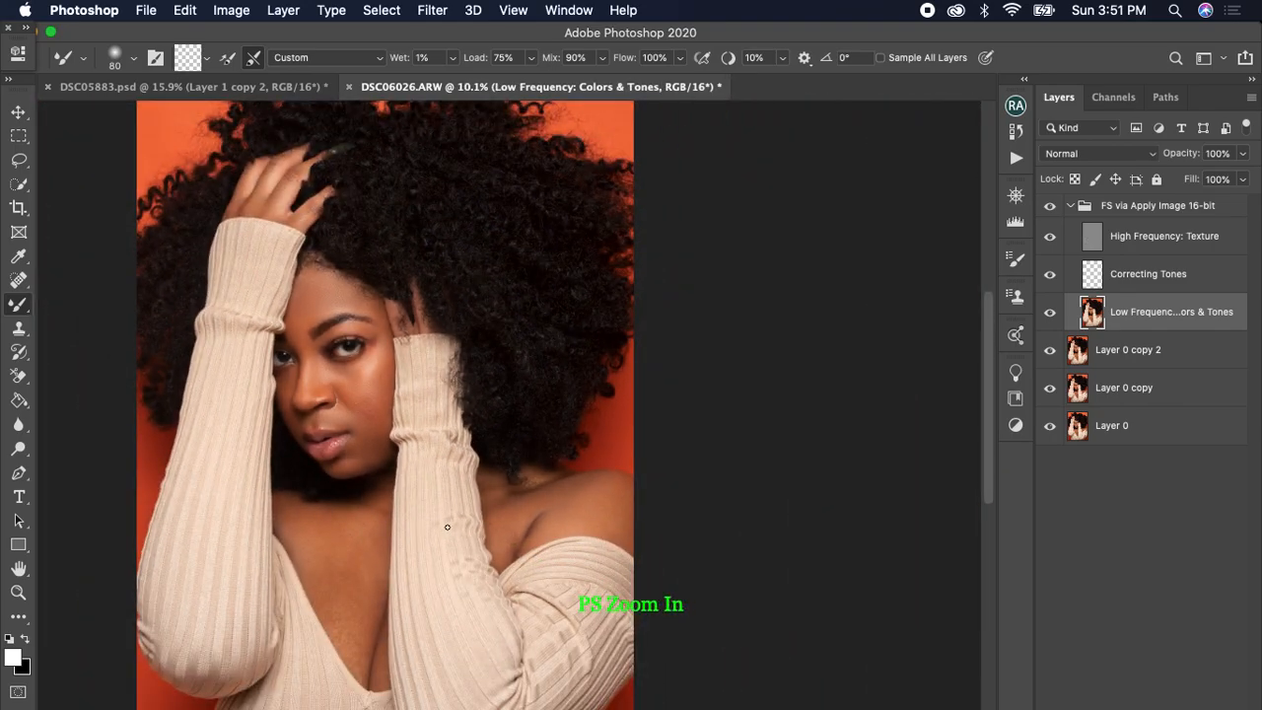
Smooth the chest and shoulder skin tones with the Mixer Brush, starting at size 300 and ending at size 150
{"action": "key", "text": "space"}
{"action": "left_click_drag", "start_coordinate": [467, 506], "coordinate": [539, 354]}
{"action": "scroll", "coordinate": [434, 426], "scroll_direction": "down", "scroll_amount": 1}
{"action": "scroll", "coordinate": [430, 414], "scroll_direction": "up", "scroll_amount": 3}
{"action": "key", "text": "bracketright"}
{"action": "key", "text": "bracketright"}
{"action": "key", "text": "bracketright"}
{"action": "key", "text": "bracketright"}
{"action": "key", "text": "bracketright"}
{"action": "key", "text": "bracketright"}
{"action": "key", "text": "bracketright"}
{"action": "key", "text": "bracketright"}
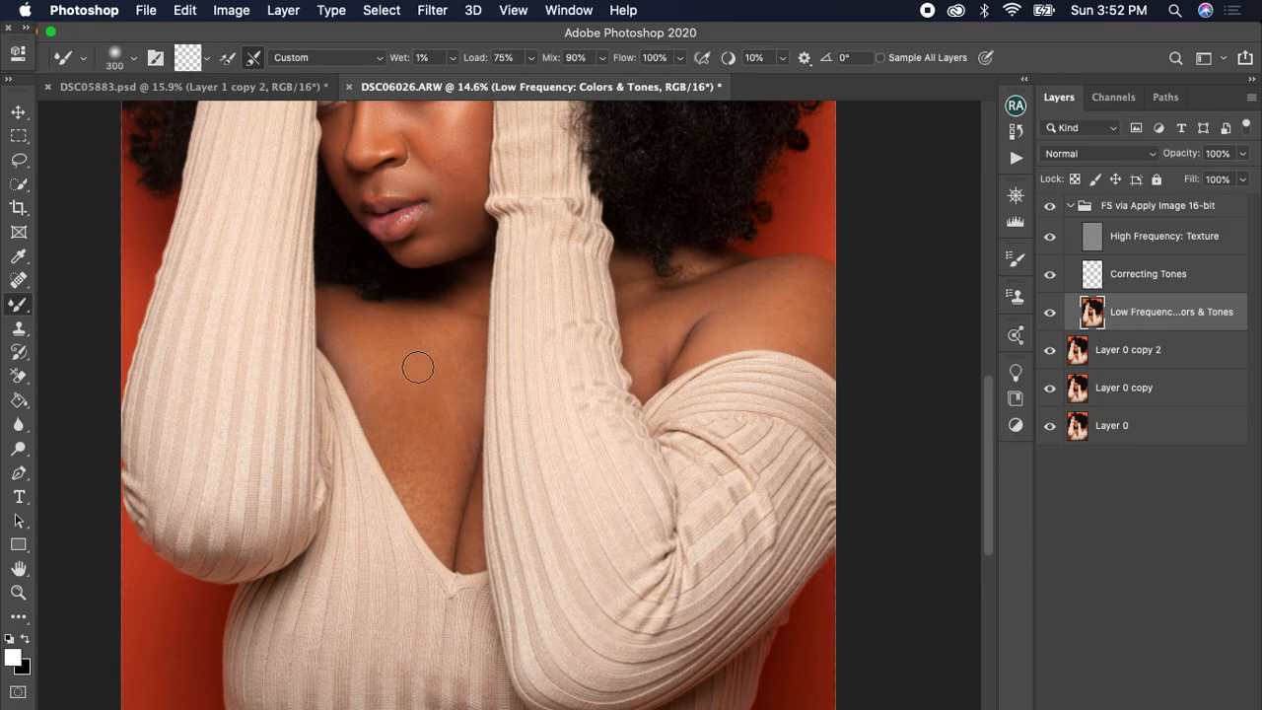
{"action": "key", "text": "bracketright"}
{"action": "key", "text": "bracketleft"}
{"action": "key", "text": "bracketleft"}
{"action": "key", "text": "bracketleft"}
{"action": "key", "text": "bracketright"}
{"action": "key", "text": "bracketright"}
{"action": "key", "text": "bracketright"}
{"action": "key", "text": "bracketright"}
{"action": "key", "text": "bracketleft"}
{"action": "key", "text": "bracketleft"}
{"action": "key", "text": "bracketleft"}
{"action": "key", "text": "bracketleft"}
{"action": "key", "text": "bracketleft"}
{"action": "key", "text": "bracketleft"}
{"action": "key", "text": "bracketright"}
Examine the blended skin on the chest, neck and shoulder up close, and check it against the whole portrait
{"action": "scroll", "coordinate": [542, 440], "scroll_direction": "up", "scroll_amount": 5}
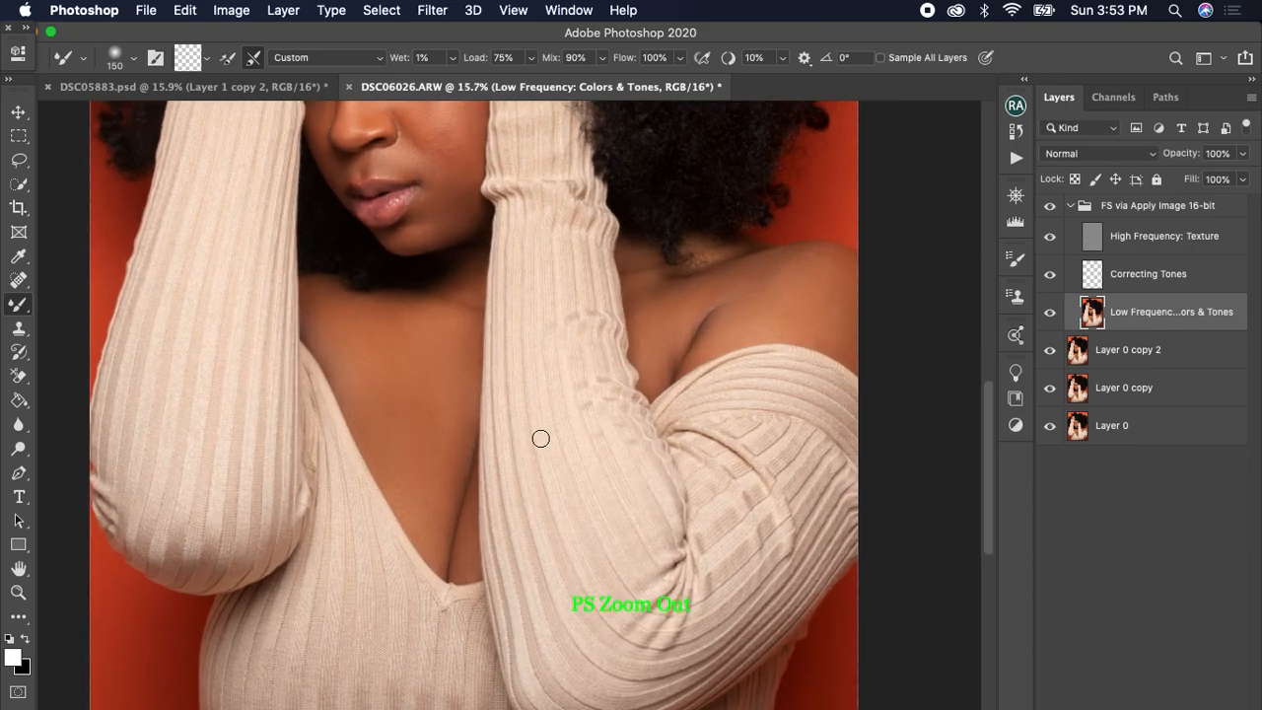
{"action": "scroll", "coordinate": [396, 386], "scroll_direction": "down", "scroll_amount": 3}
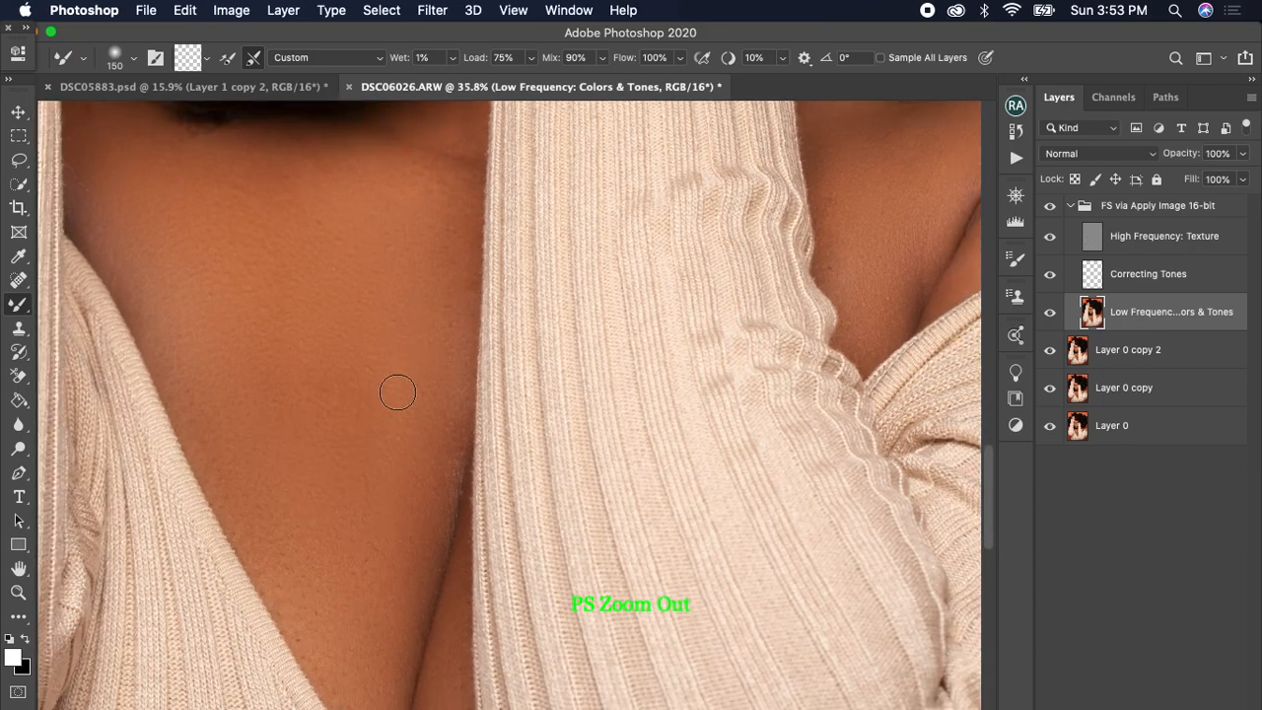
{"action": "scroll", "coordinate": [400, 388], "scroll_direction": "up", "scroll_amount": 1}
{"action": "scroll", "coordinate": [818, 267], "scroll_direction": "up", "scroll_amount": 1}
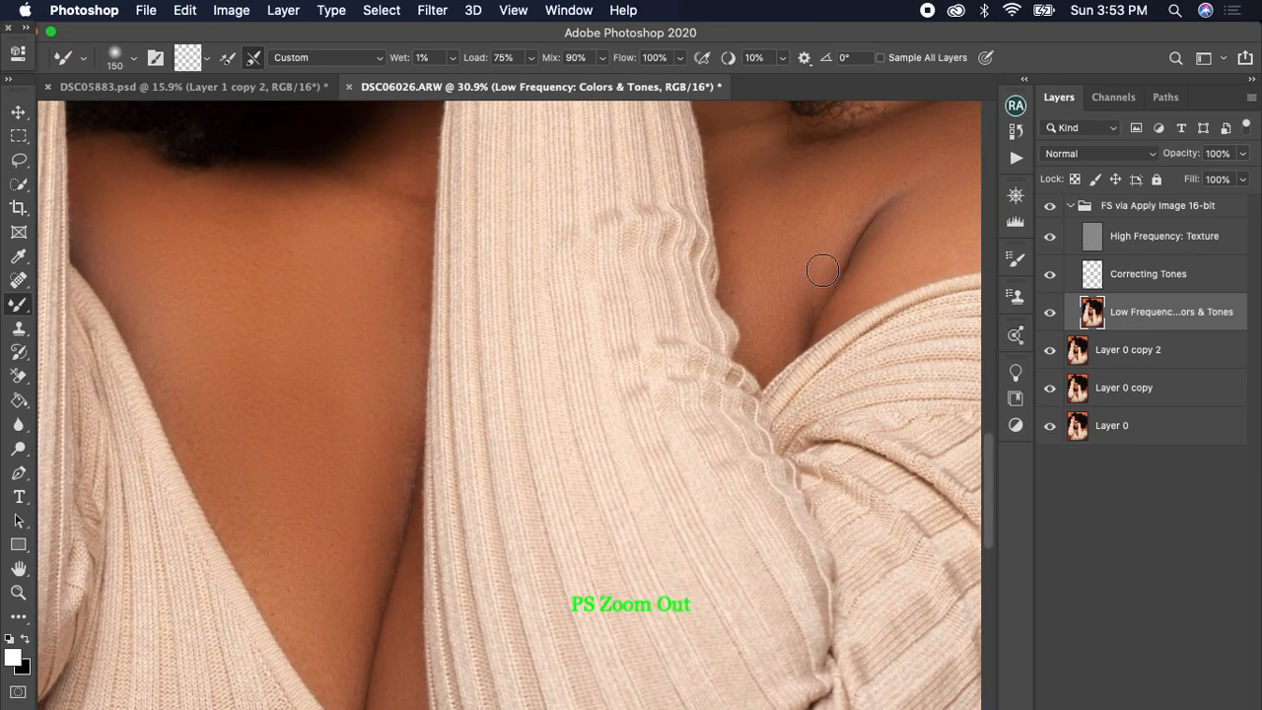
{"action": "key", "text": "space"}
{"action": "left_click_drag", "start_coordinate": [830, 276], "coordinate": [851, 496]}
{"action": "scroll", "coordinate": [655, 377], "scroll_direction": "down", "scroll_amount": 1}
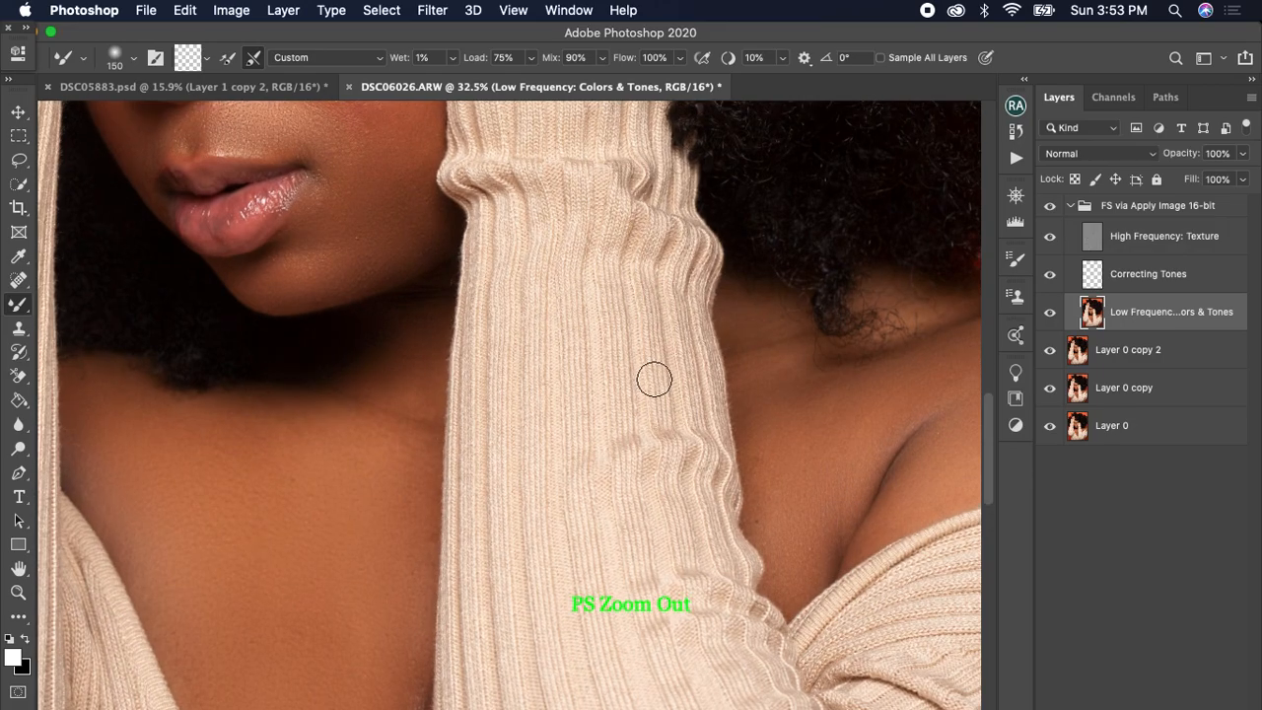
{"action": "scroll", "coordinate": [657, 378], "scroll_direction": "up", "scroll_amount": 1}
{"action": "scroll", "coordinate": [679, 388], "scroll_direction": "down", "scroll_amount": 3}
{"action": "scroll", "coordinate": [678, 387], "scroll_direction": "down", "scroll_amount": 1}
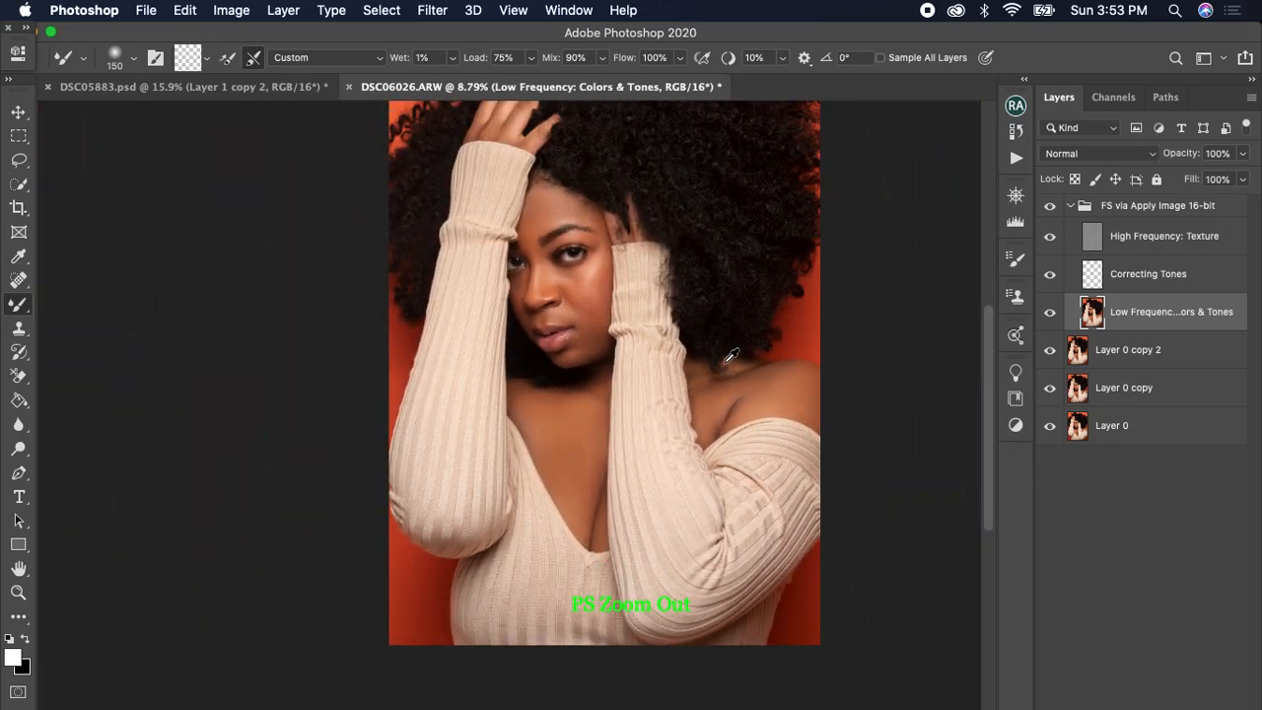
{"action": "scroll", "coordinate": [730, 356], "scroll_direction": "down", "scroll_amount": 1}
{"action": "key", "text": "space"}
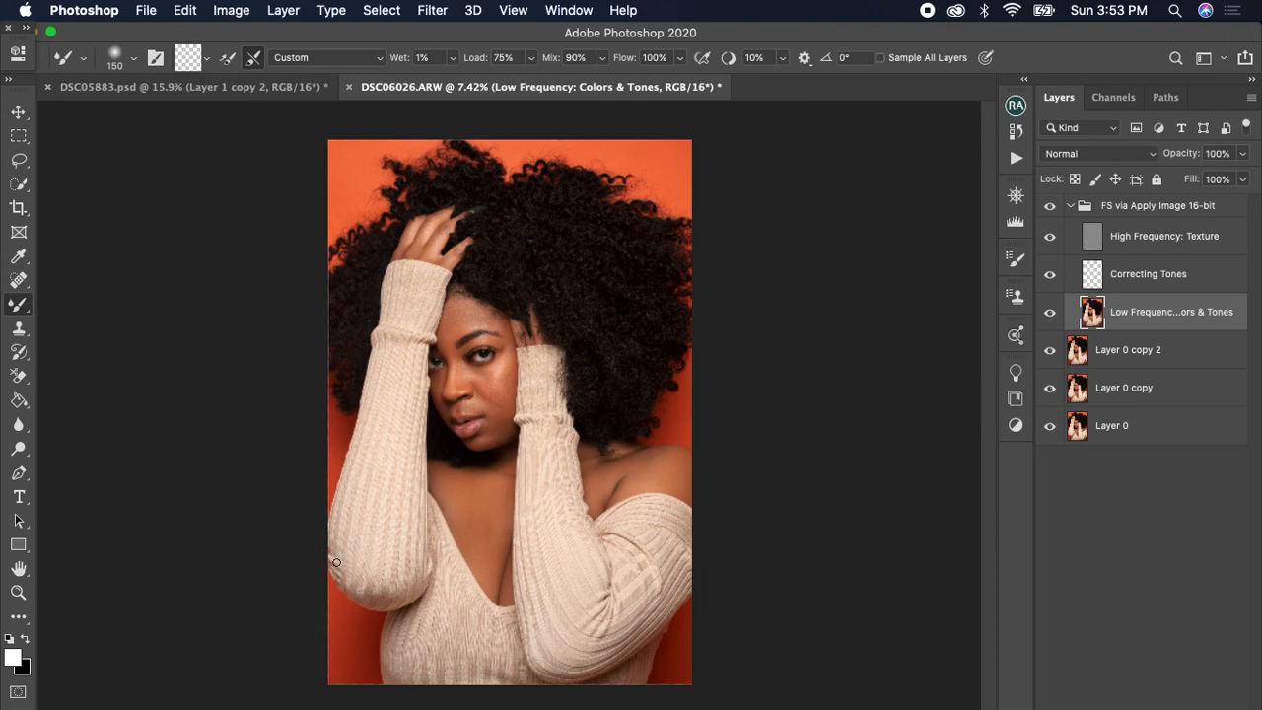
Soften the fabric creases at the inner elbow of the sleeve crossing the chest with the Mixer Brush, ending at size 200
{"action": "scroll", "coordinate": [336, 563], "scroll_direction": "up", "scroll_amount": 5}
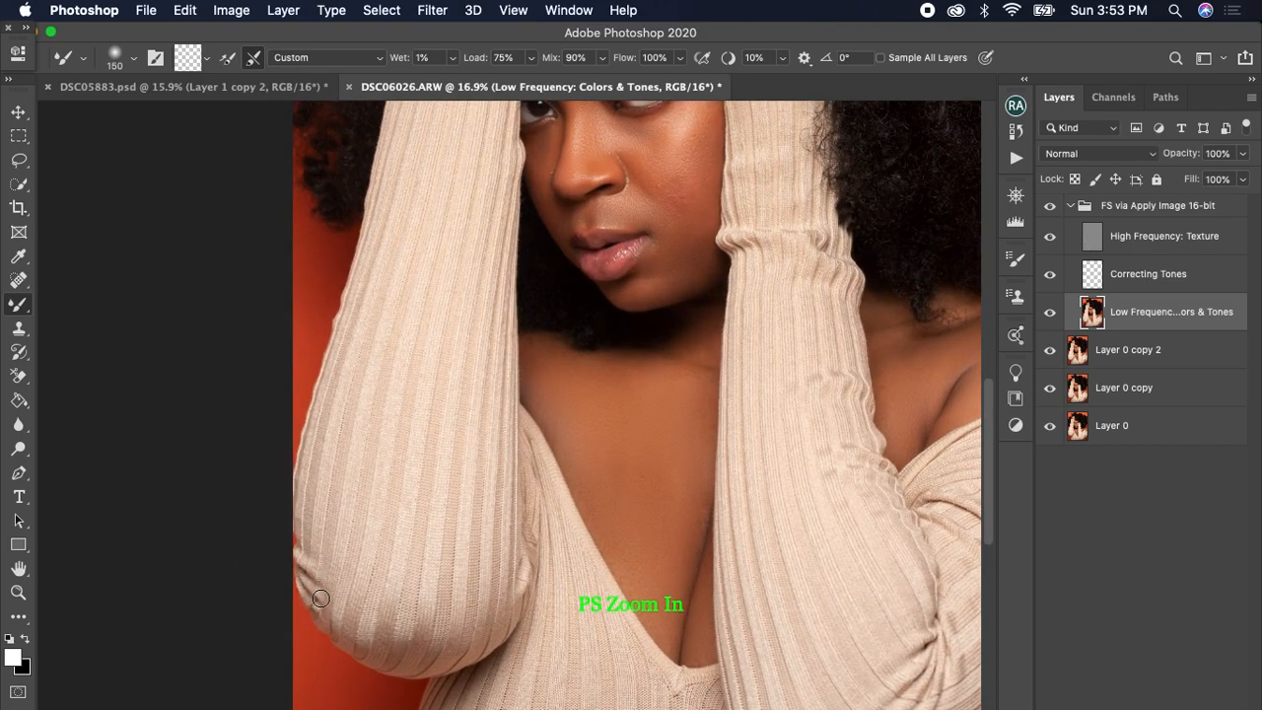
{"action": "scroll", "coordinate": [320, 598], "scroll_direction": "up", "scroll_amount": 1}
{"action": "key", "text": "space"}
{"action": "left_click_drag", "start_coordinate": [315, 566], "coordinate": [304, 456]}
{"action": "left_click_drag", "start_coordinate": [798, 484], "coordinate": [641, 472]}
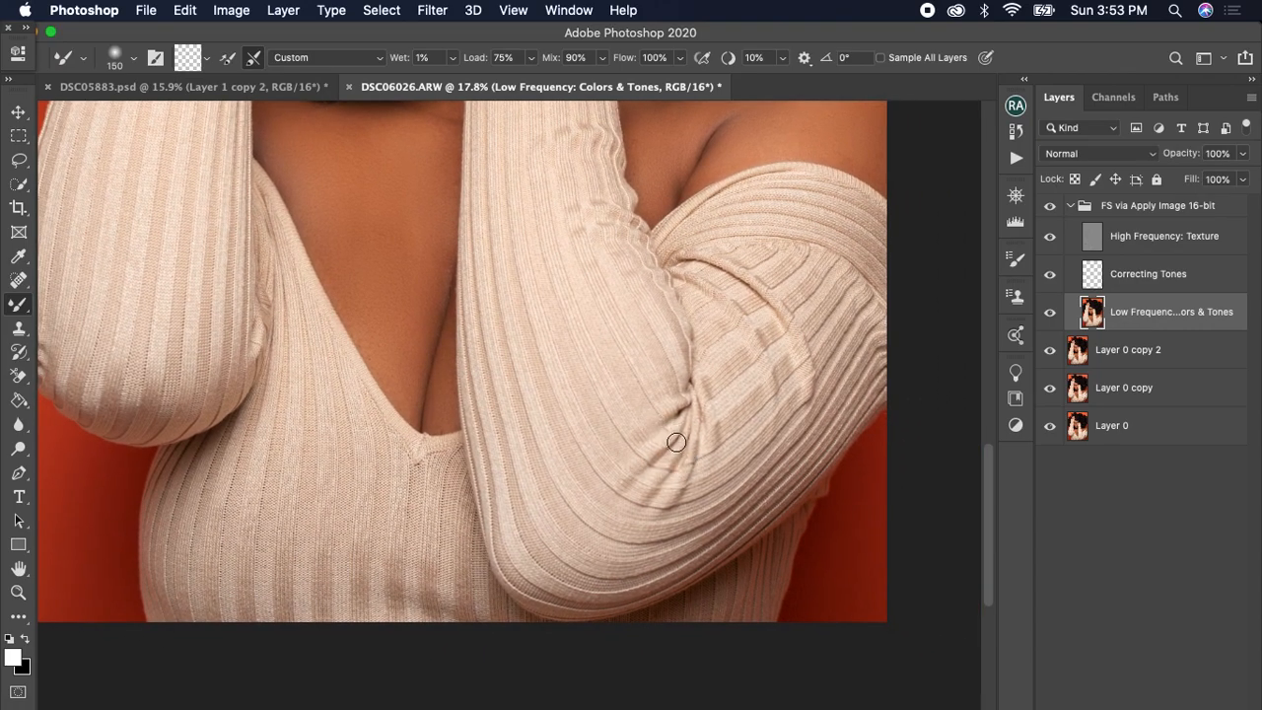
{"action": "key", "text": "bracketright"}
{"action": "key", "text": "bracketright"}
{"action": "key", "text": "bracketright"}
{"action": "mouse_move", "coordinate": [703, 449]}
{"action": "left_mouse_down"}
{"action": "mouse_move", "coordinate": [685, 443]}
{"action": "mouse_move", "coordinate": [648, 467]}
{"action": "mouse_move", "coordinate": [657, 443]}
{"action": "mouse_move", "coordinate": [671, 483]}
{"action": "left_mouse_up"}
{"action": "key", "text": "bracketleft"}
{"action": "key", "text": "bracketleft"}
{"action": "key", "text": "bracketleft"}
{"action": "key", "text": "bracketleft"}
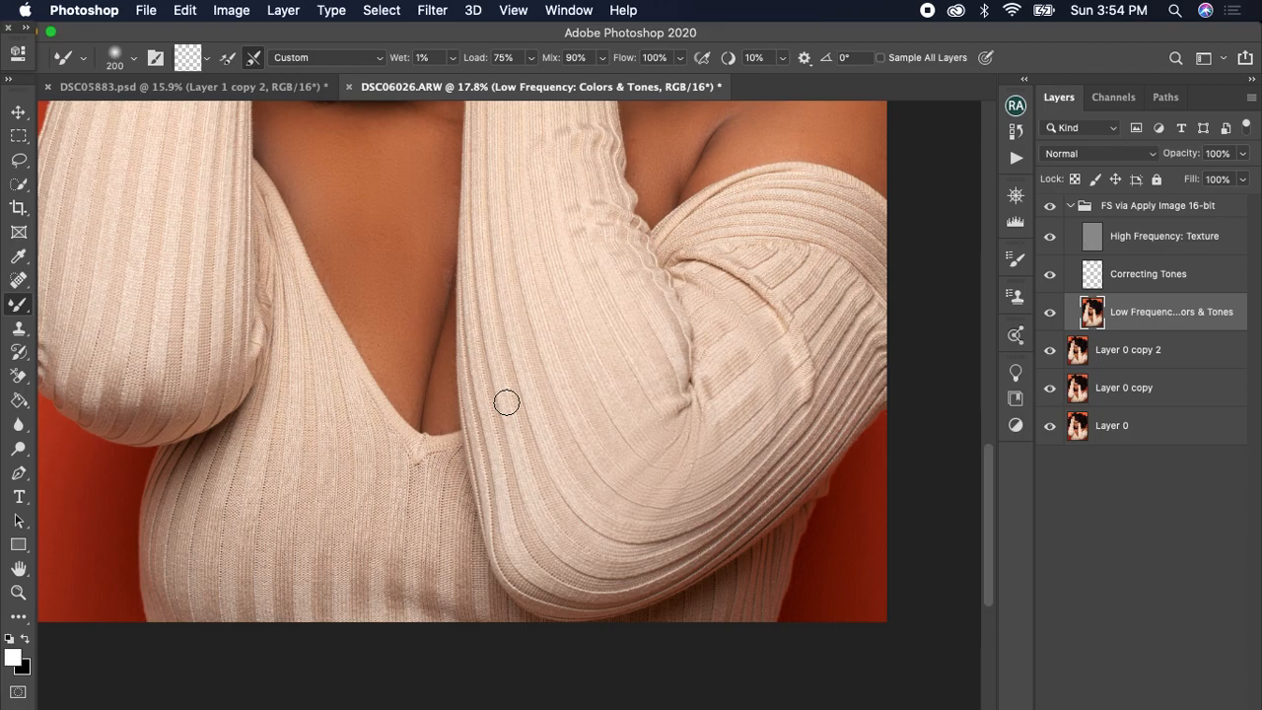
Smooth the creases around the elbow of the raised sleeve at the image edge, reducing the Mixer Brush to size 100
{"action": "key", "text": "space"}
{"action": "mouse_move", "coordinate": [493, 401]}
{"action": "left_mouse_down"}
{"action": "mouse_move", "coordinate": [509, 420]}
{"action": "mouse_move", "coordinate": [681, 462]}
{"action": "mouse_move", "coordinate": [680, 501]}
{"action": "left_mouse_up"}
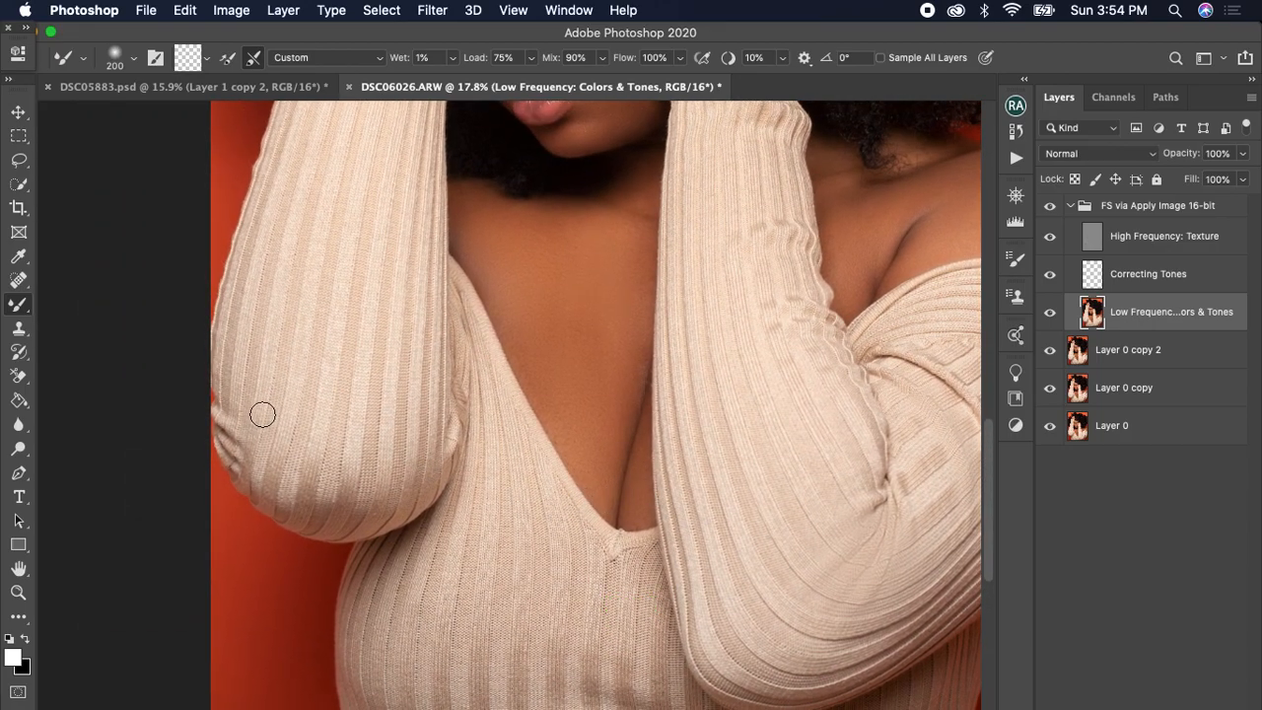
{"action": "key", "text": "bracketleft"}
{"action": "key", "text": "bracketleft"}
{"action": "key", "text": "bracketleft"}
{"action": "key", "text": "bracketleft"}
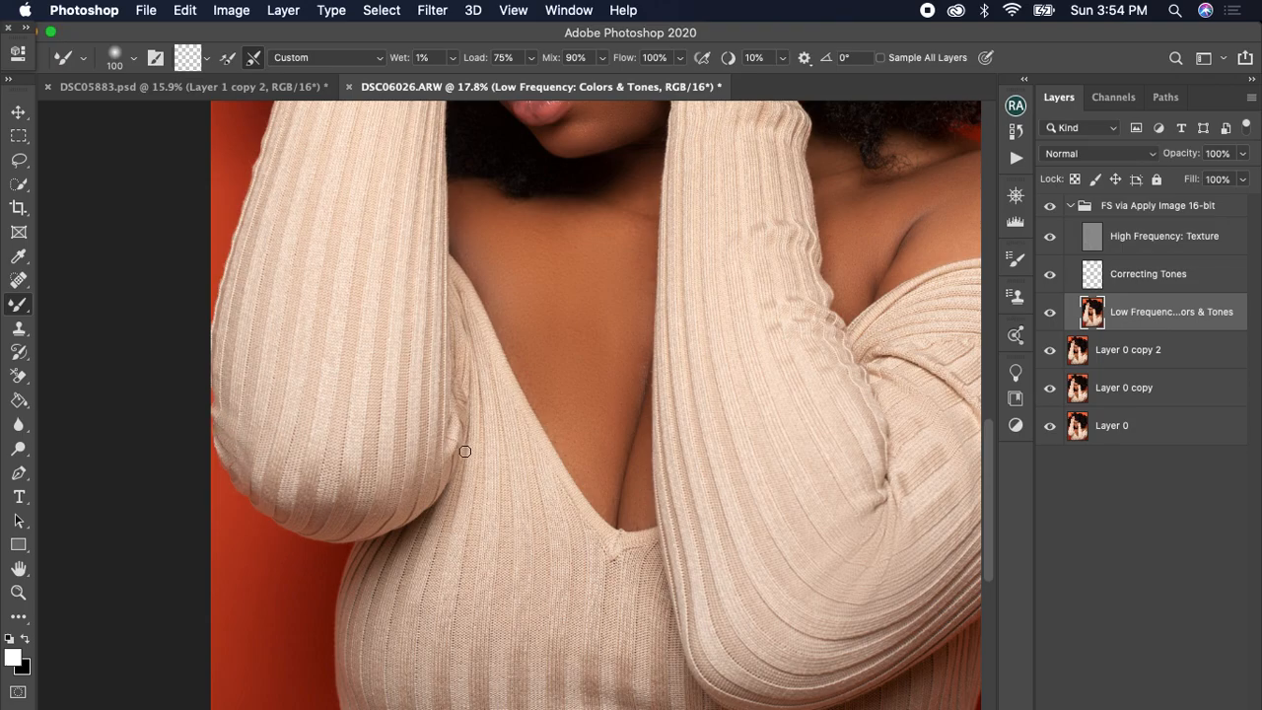
Smooth the wrinkles along the forearm and upper arm of the sleeve beside the bare shoulder, ending with Mixer Brush size 175
{"action": "left_click_drag", "start_coordinate": [720, 434], "coordinate": [455, 483]}
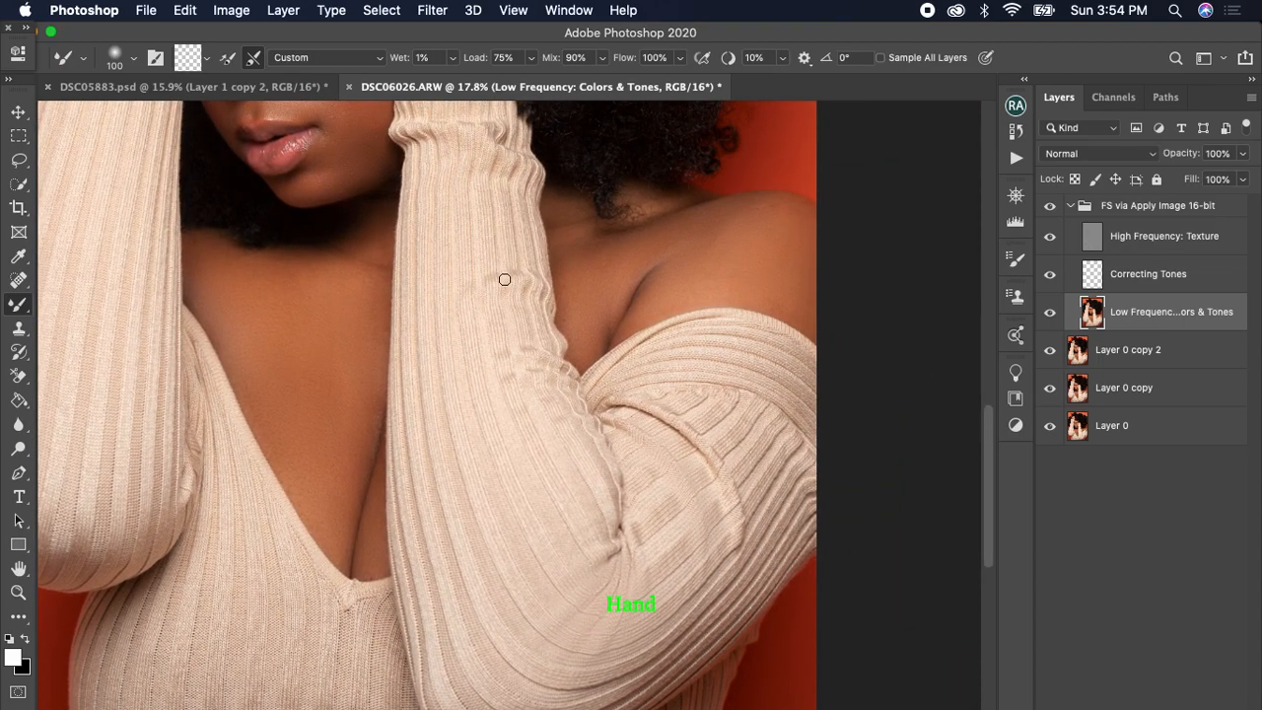
{"action": "key", "text": "bracketright"}
{"action": "key", "text": "bracketright"}
{"action": "mouse_move", "coordinate": [535, 281]}
{"action": "left_mouse_down"}
{"action": "mouse_move", "coordinate": [536, 296]}
{"action": "mouse_move", "coordinate": [510, 271]}
{"action": "mouse_move", "coordinate": [493, 290]}
{"action": "mouse_move", "coordinate": [529, 277]}
{"action": "mouse_move", "coordinate": [532, 364]}
{"action": "mouse_move", "coordinate": [547, 356]}
{"action": "left_mouse_up"}
{"action": "key", "text": "bracketleft"}
{"action": "key", "text": "bracketleft"}
{"action": "key", "text": "bracketleft"}
{"action": "key", "text": "bracketright"}
{"action": "key", "text": "bracketright"}
{"action": "key", "text": "bracketright"}
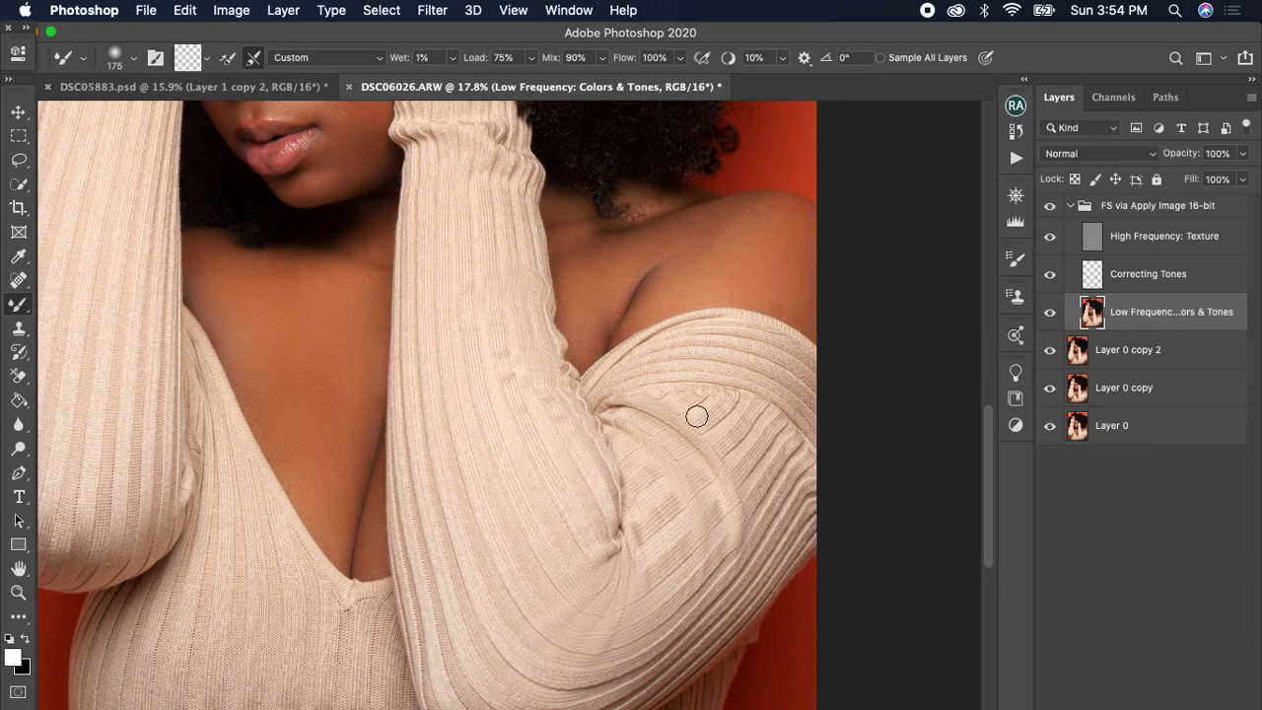
Compare the whole portrait with and without the FS via Apply Image 16-bit group, and collapse the group
{"action": "scroll", "coordinate": [693, 390], "scroll_direction": "up", "scroll_amount": 2}
{"action": "scroll", "coordinate": [688, 399], "scroll_direction": "down", "scroll_amount": 8}
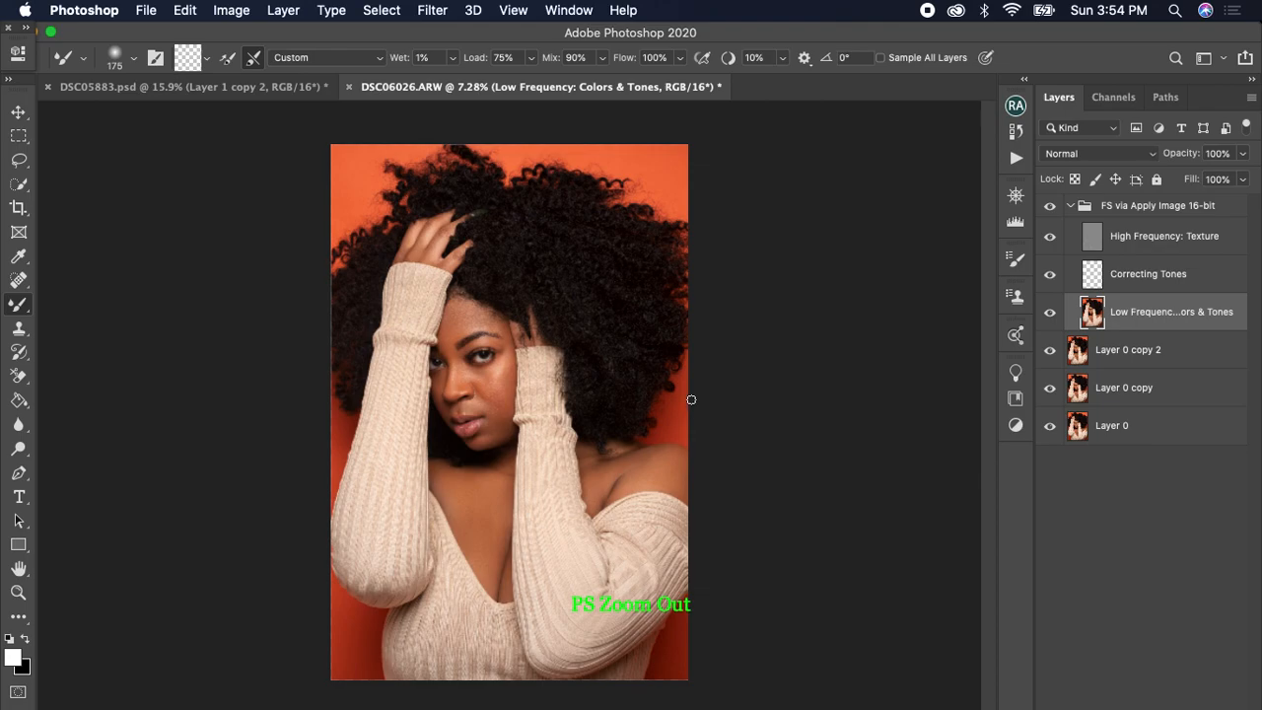
{"action": "scroll", "coordinate": [691, 400], "scroll_direction": "up", "scroll_amount": 1}
{"action": "scroll", "coordinate": [691, 399], "scroll_direction": "up", "scroll_amount": 1}
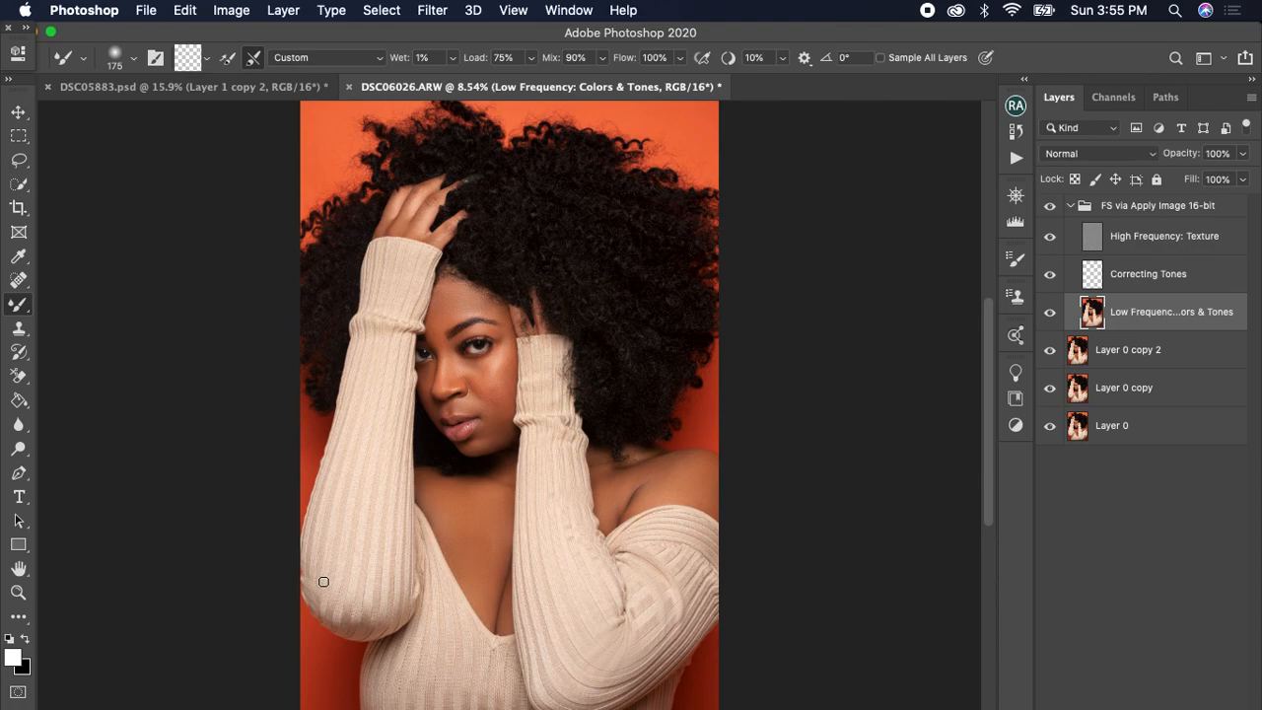
{"action": "left_click", "coordinate": [1049, 205]}
{"action": "left_click", "coordinate": [1074, 205]}
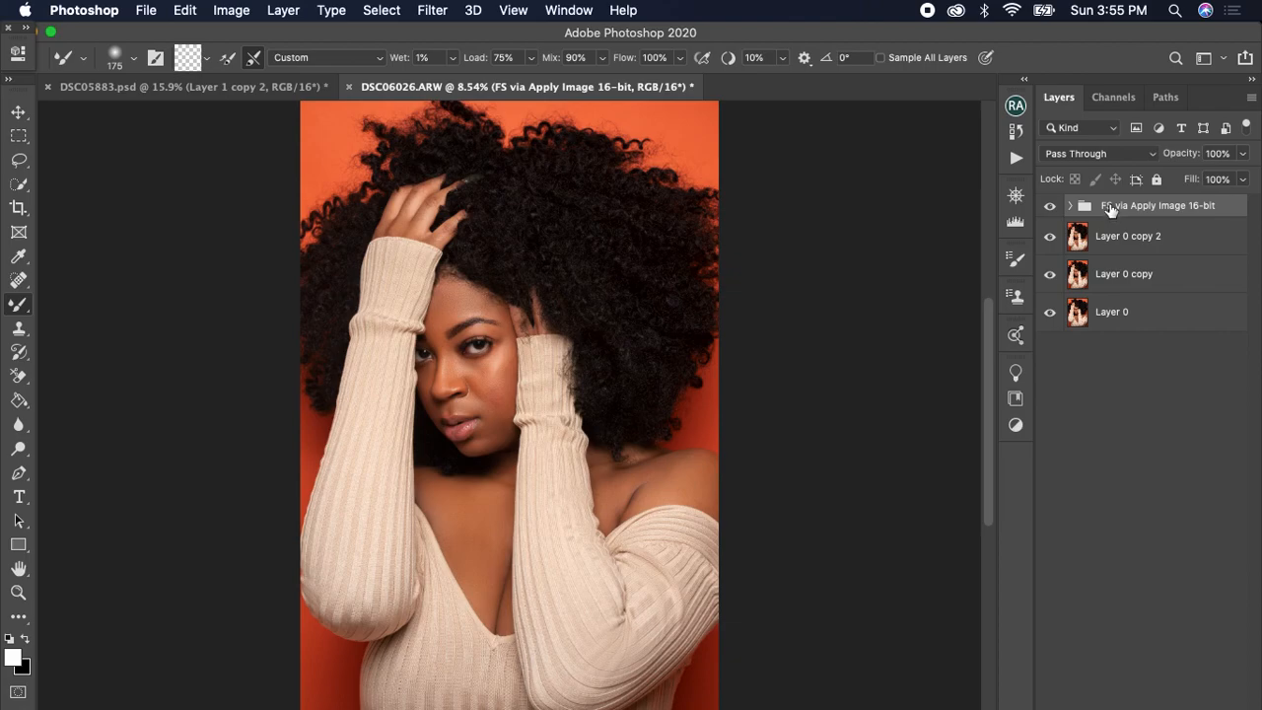
Run the Retouching Academy D&B Curves Setup and load its dodge and burn brush
{"action": "left_click", "coordinate": [1015, 107]}
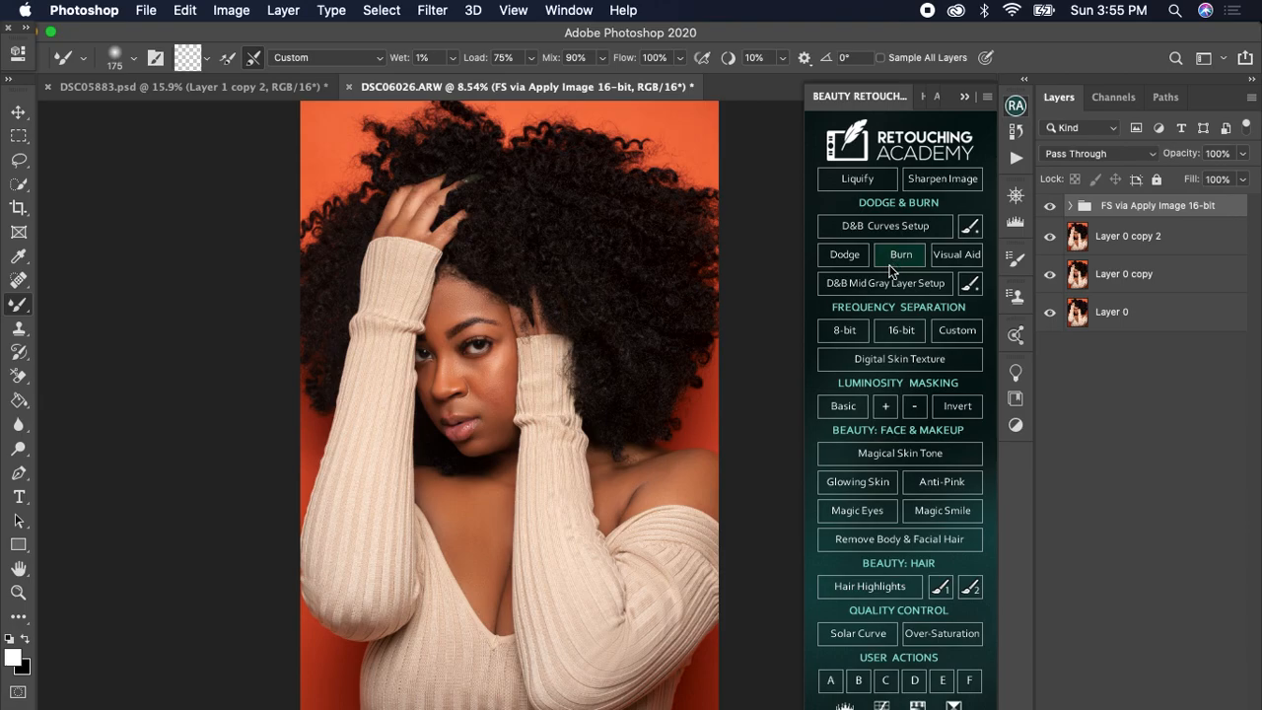
{"action": "left_click", "coordinate": [905, 226]}
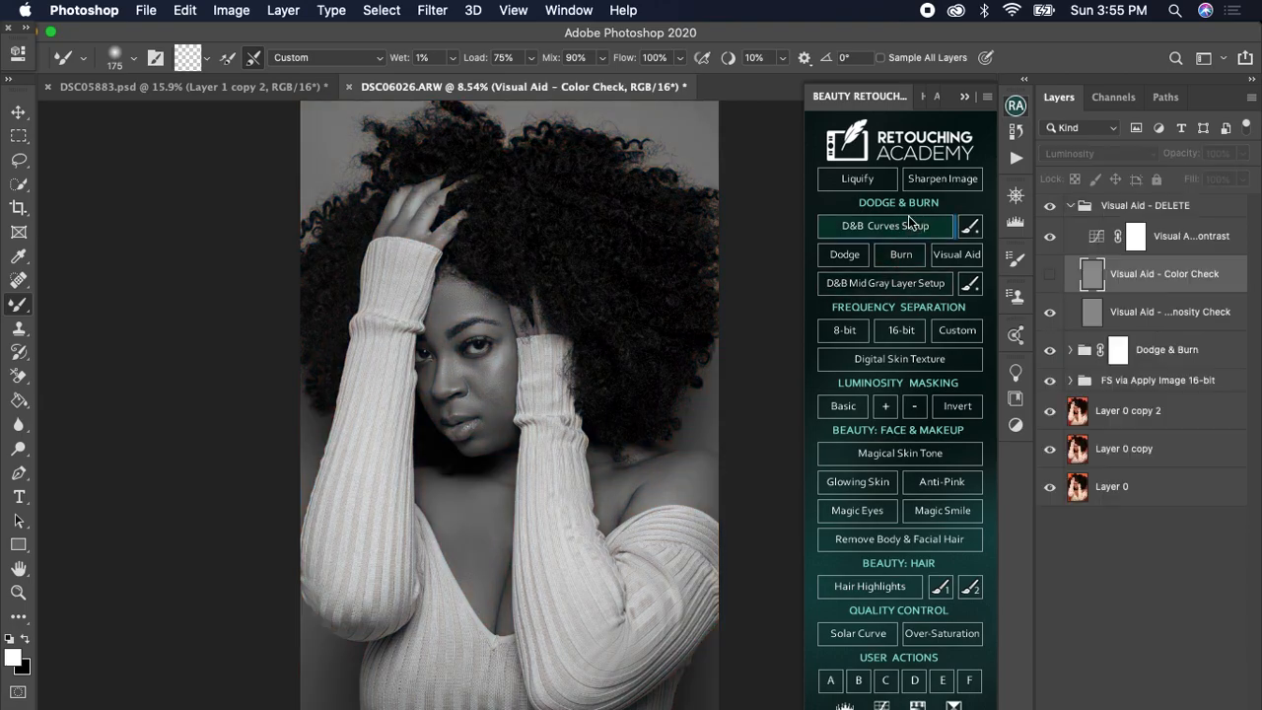
{"action": "left_click", "coordinate": [971, 227]}
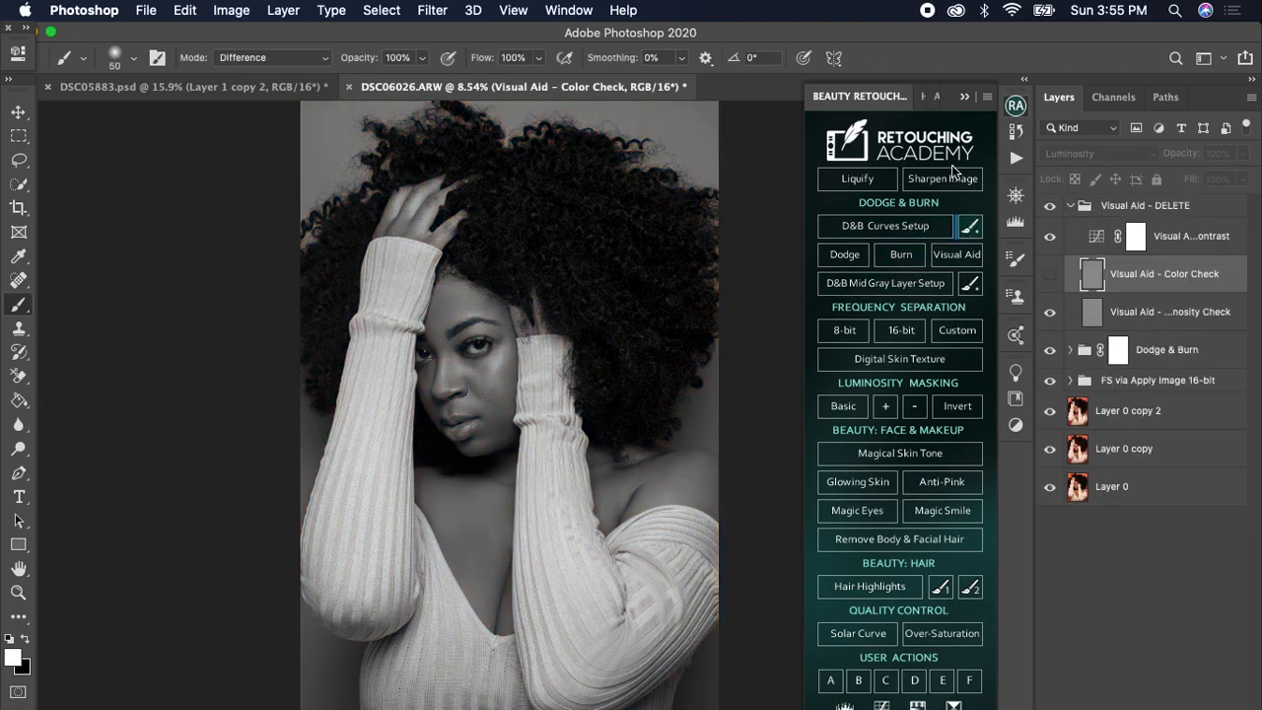
{"action": "left_click", "coordinate": [964, 97]}
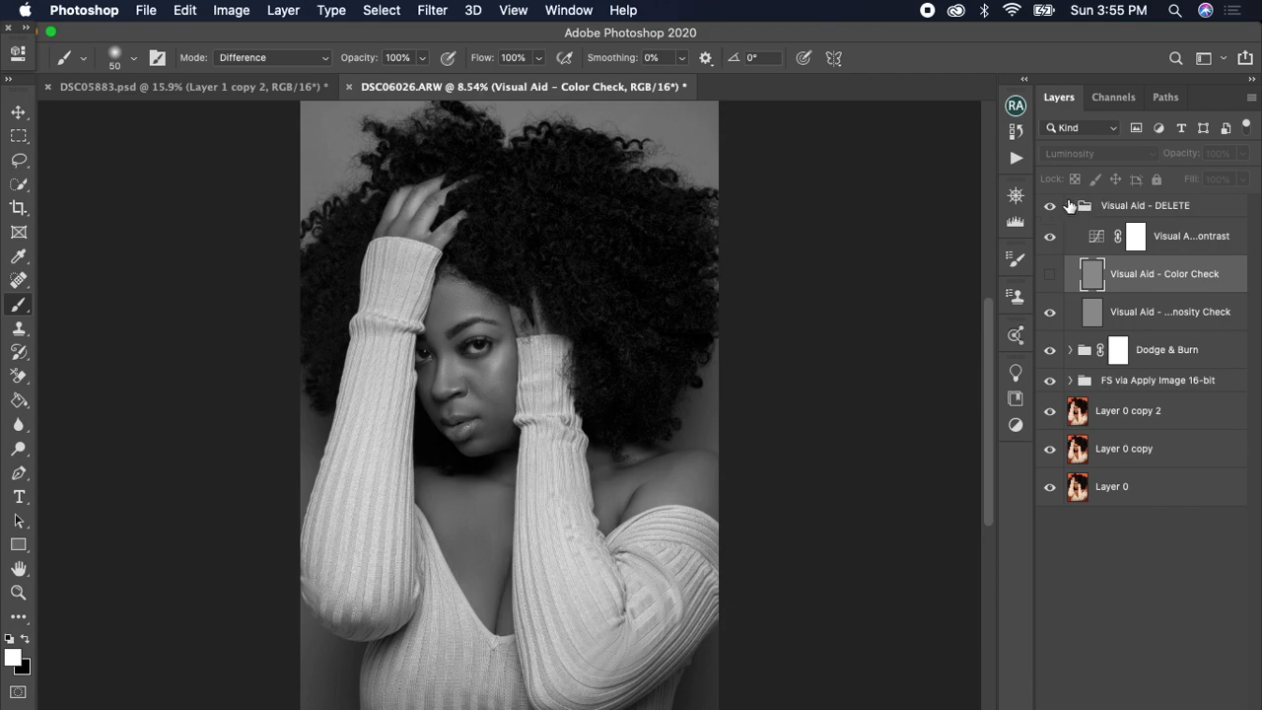
Inspect the face closely with the Visual Aid - DELETE group switched off and on, and collapse that group
{"action": "key", "text": "super+plus"}
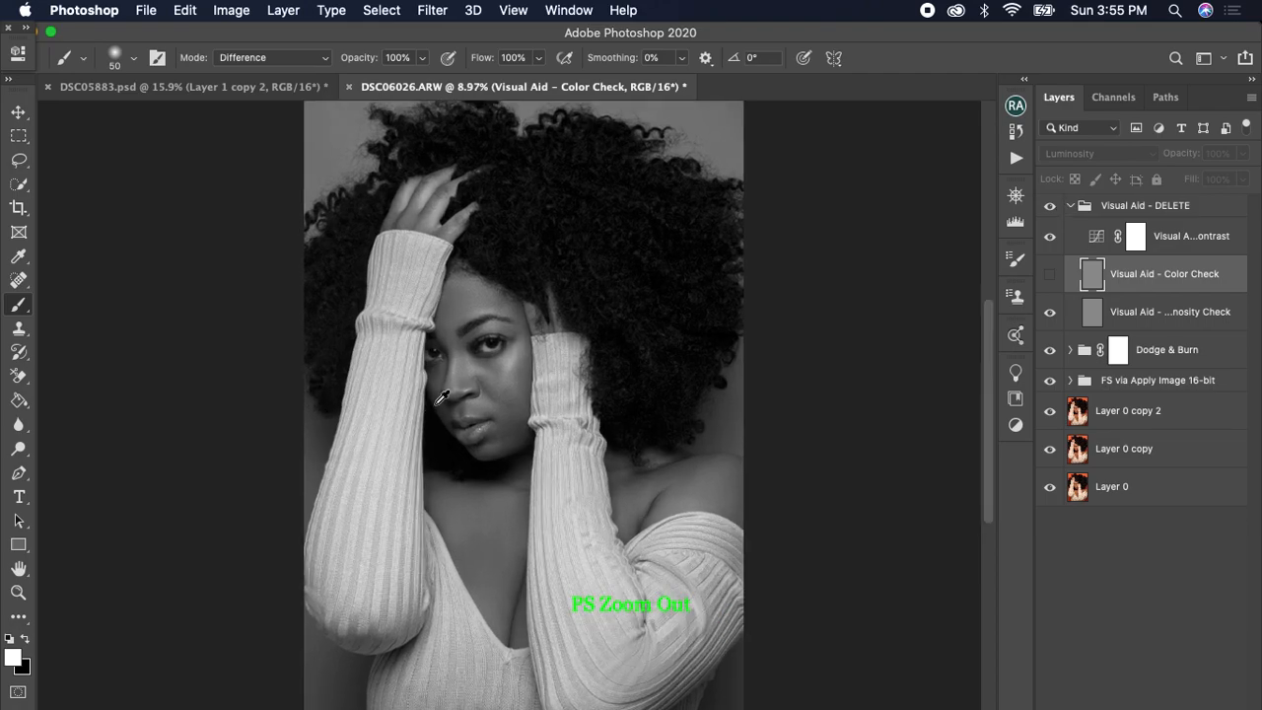
{"action": "key", "text": "super+plus"}
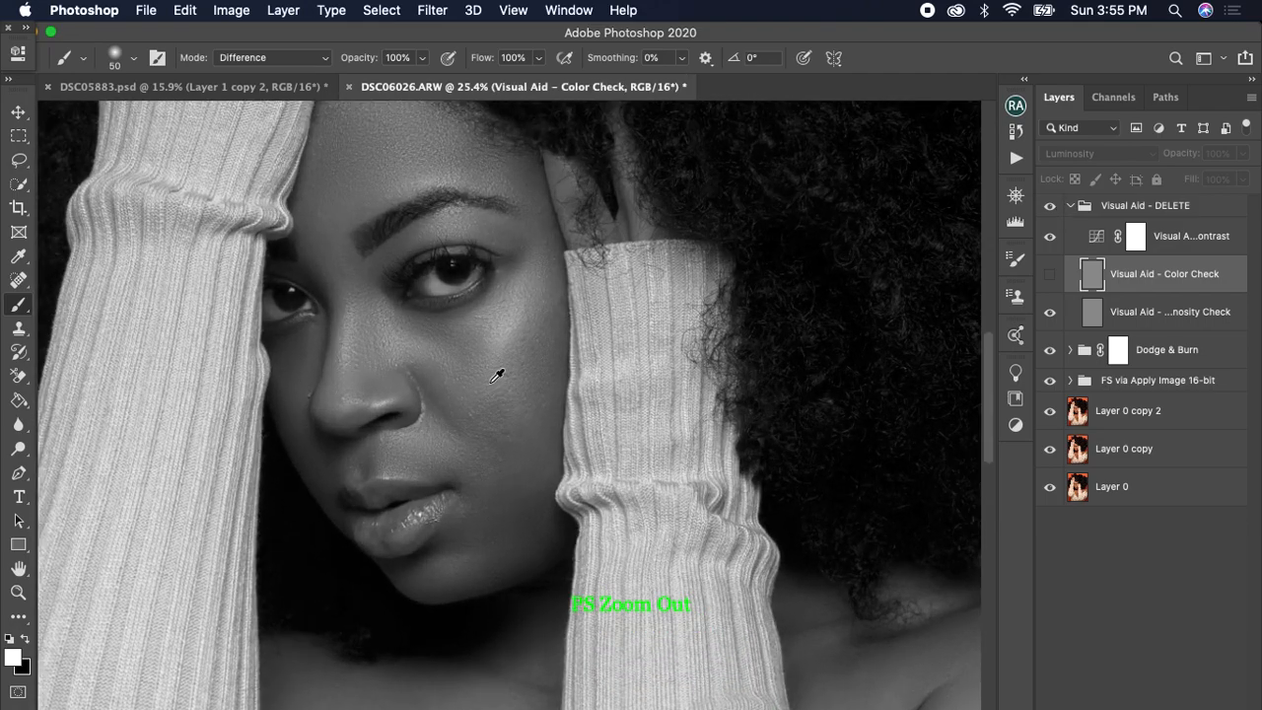
{"action": "key", "text": "super+plus"}
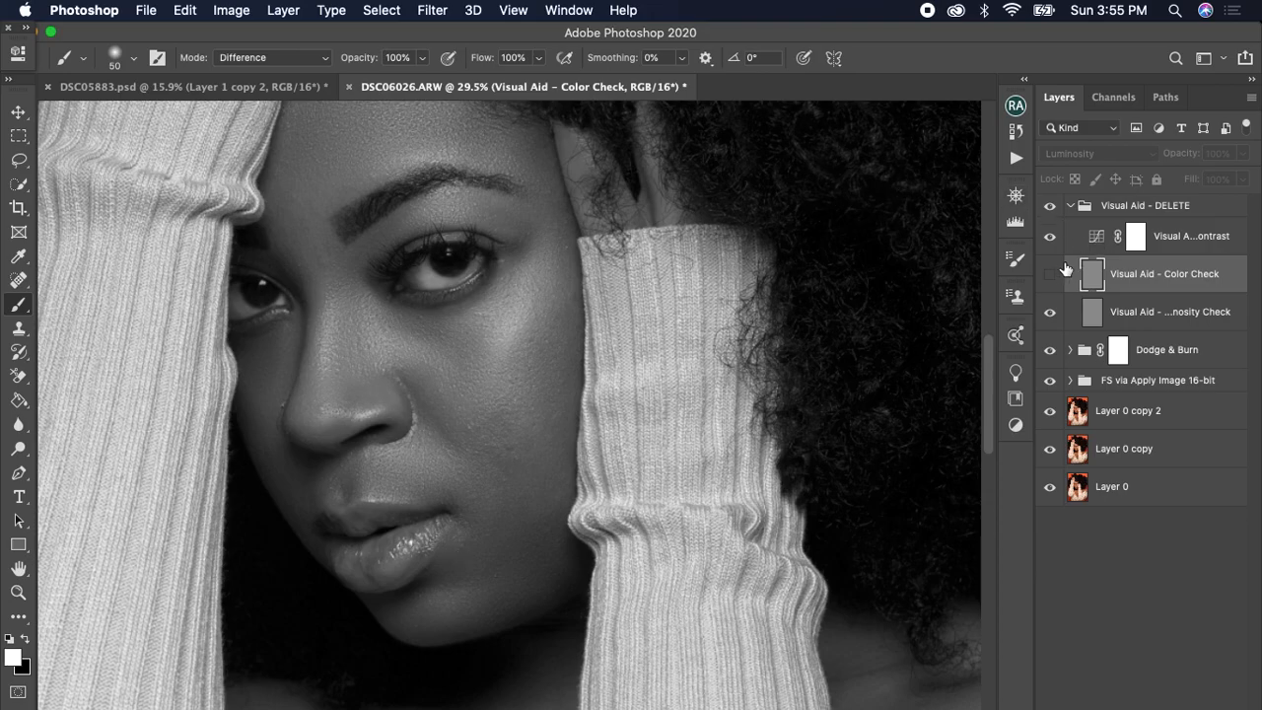
{"action": "left_click", "coordinate": [1049, 207]}
{"action": "left_click", "coordinate": [1049, 208]}
{"action": "left_click", "coordinate": [1070, 206]}
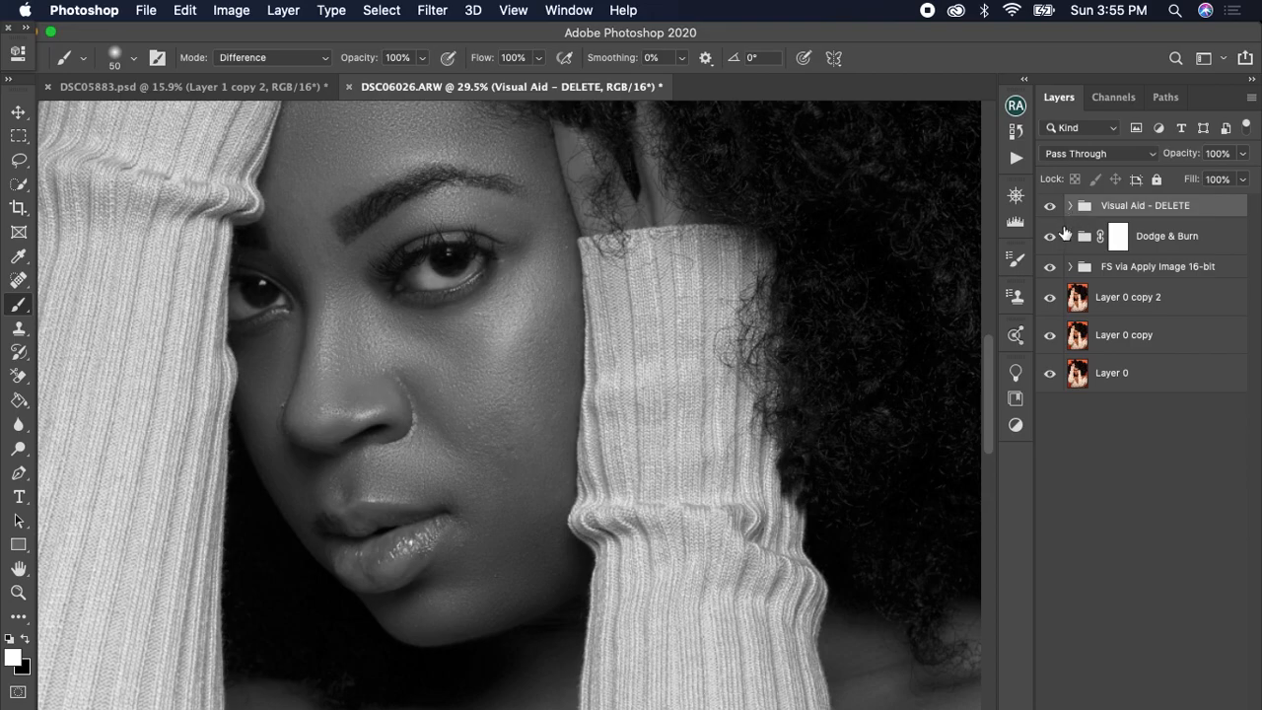
Expand the Dodge & Burn group, select the Burn Curve mask, and set the Brush tool's flow to 3%
{"action": "left_click", "coordinate": [1069, 236]}
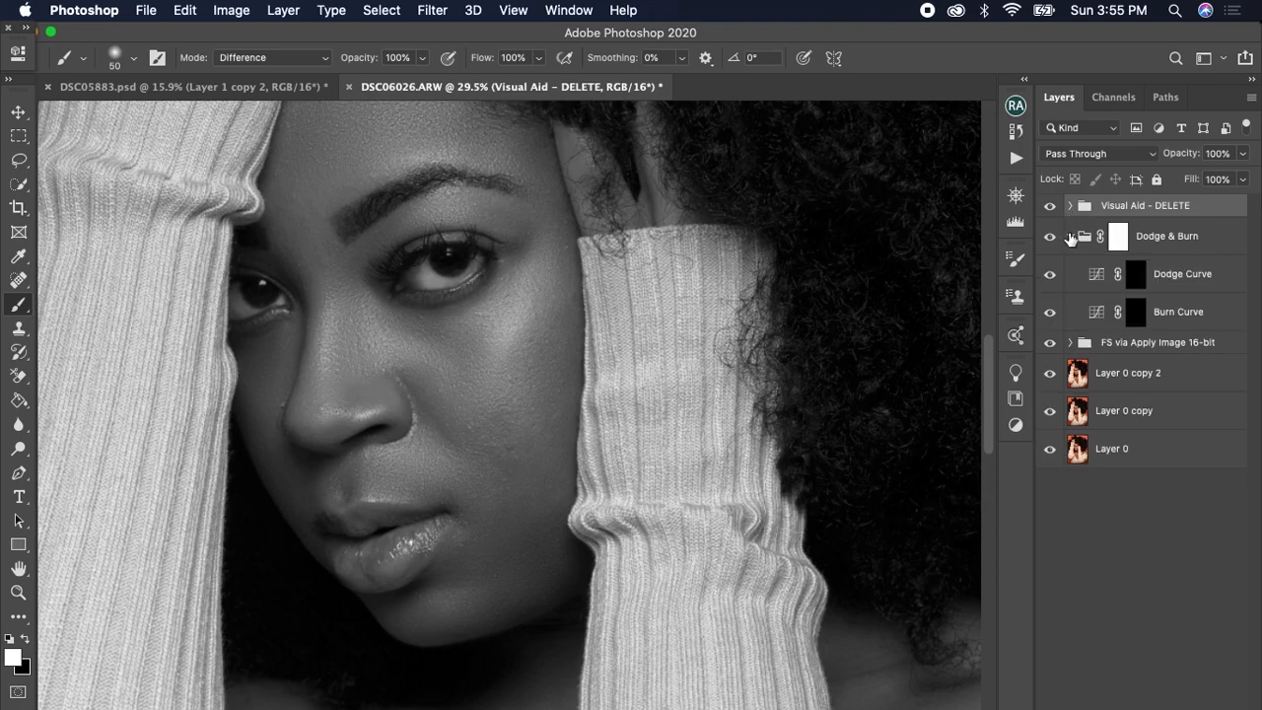
{"action": "left_click", "coordinate": [1164, 313]}
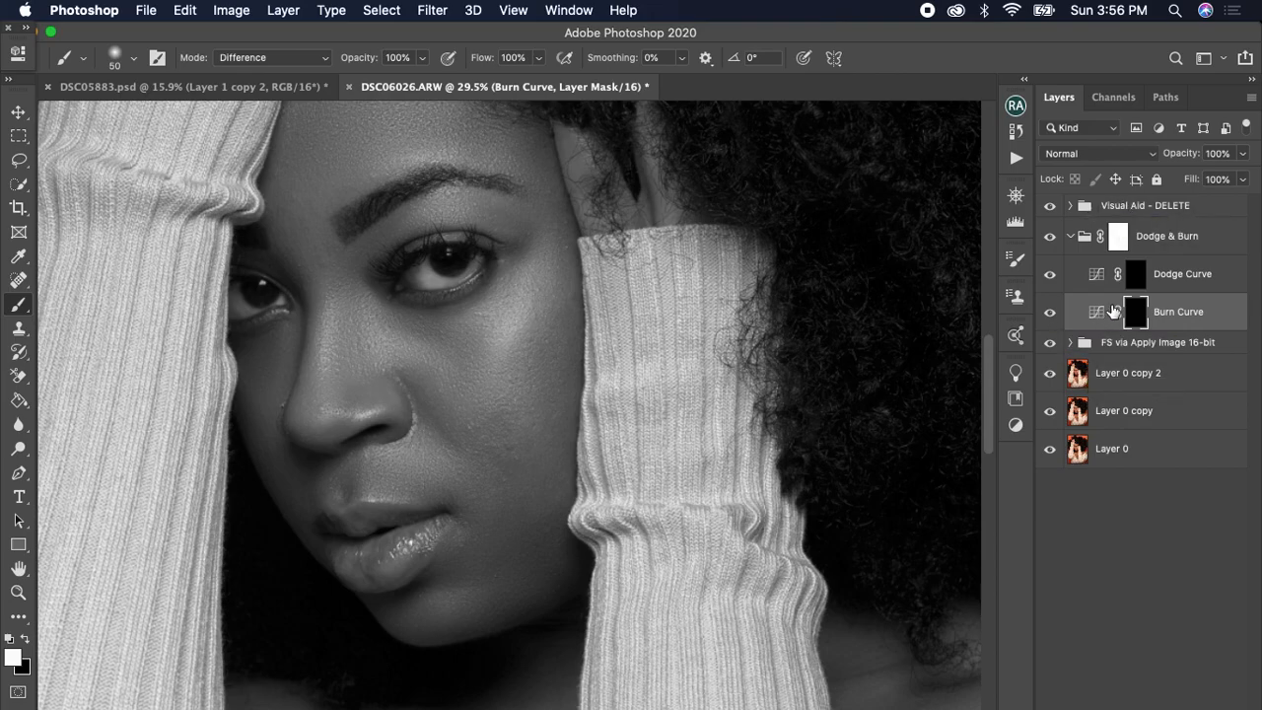
{"action": "scroll", "coordinate": [703, 342], "scroll_direction": "down", "scroll_amount": 4}
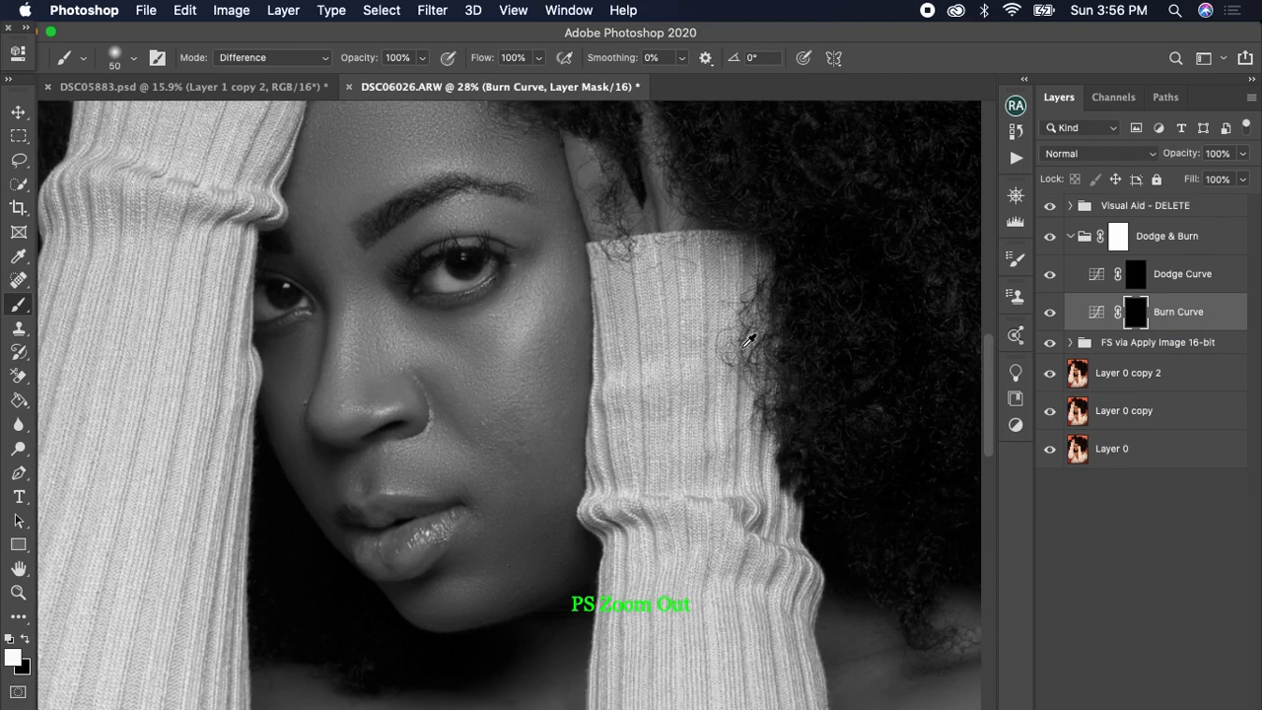
{"action": "scroll", "coordinate": [513, 302], "scroll_direction": "down", "scroll_amount": 3}
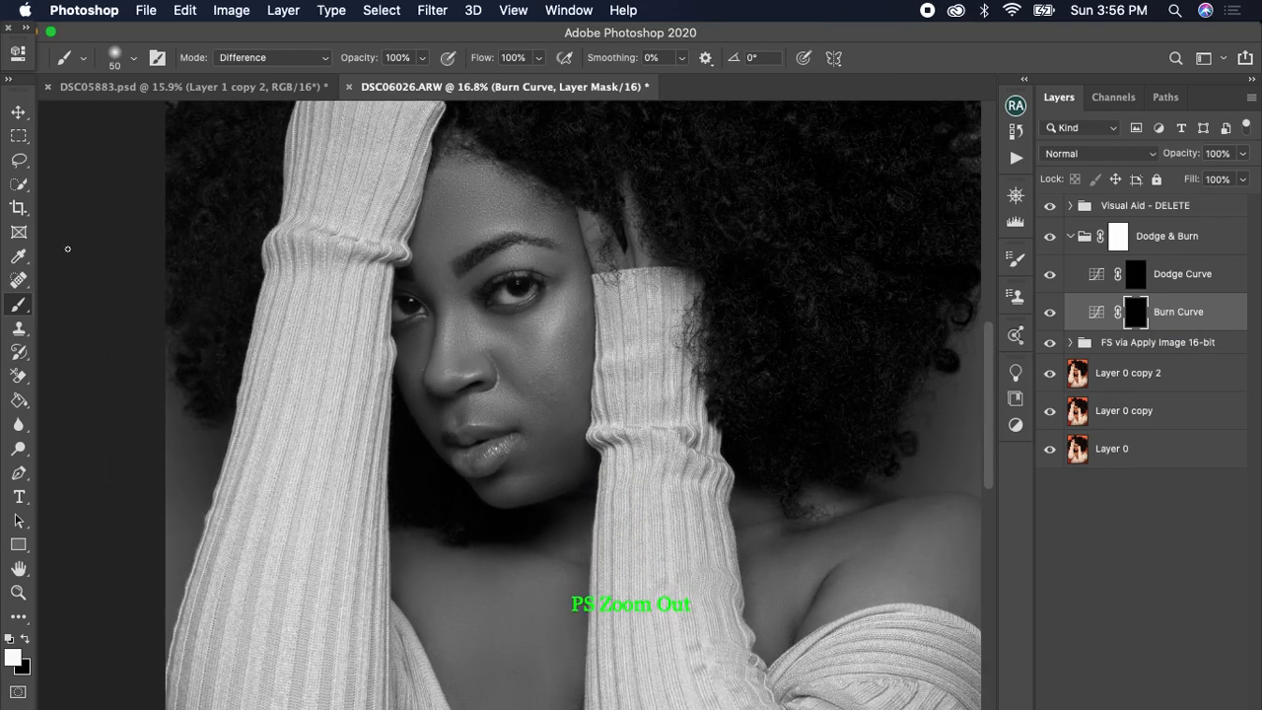
{"action": "right_click", "coordinate": [27, 307]}
{"action": "left_click", "coordinate": [54, 301]}
{"action": "scroll", "coordinate": [133, 226], "scroll_direction": "down", "scroll_amount": 1}
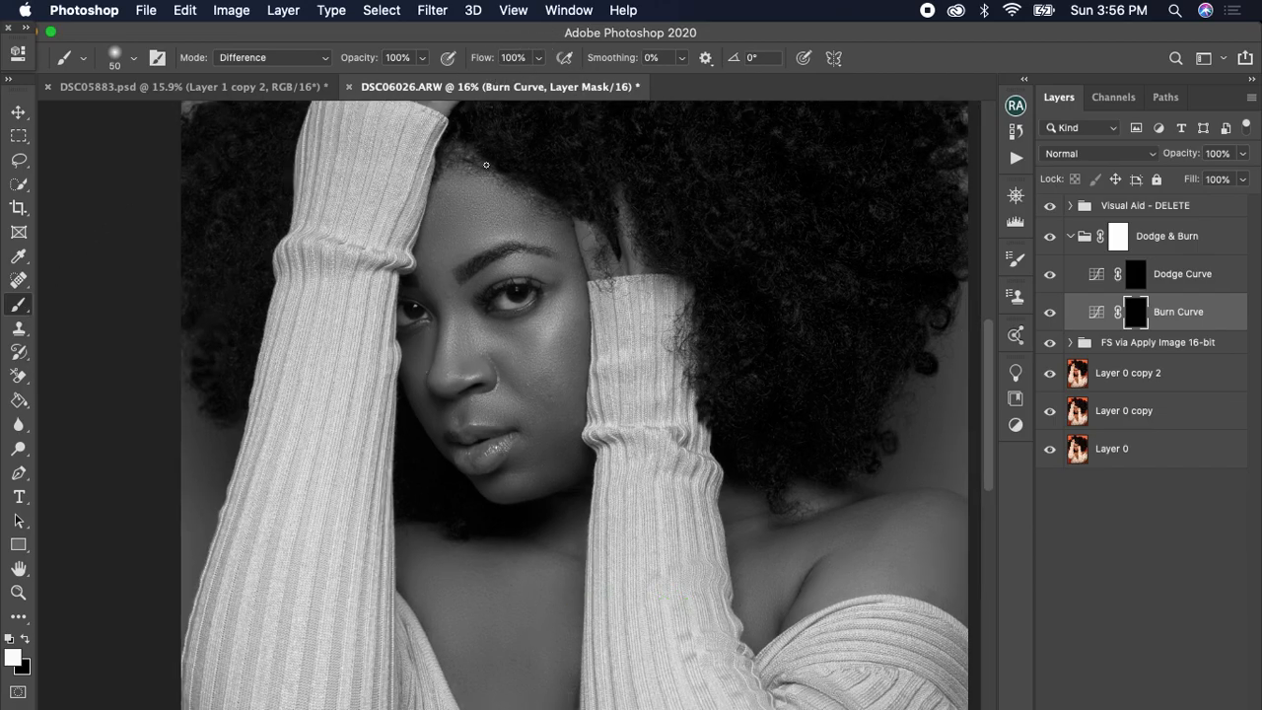
{"action": "left_click", "coordinate": [541, 60]}
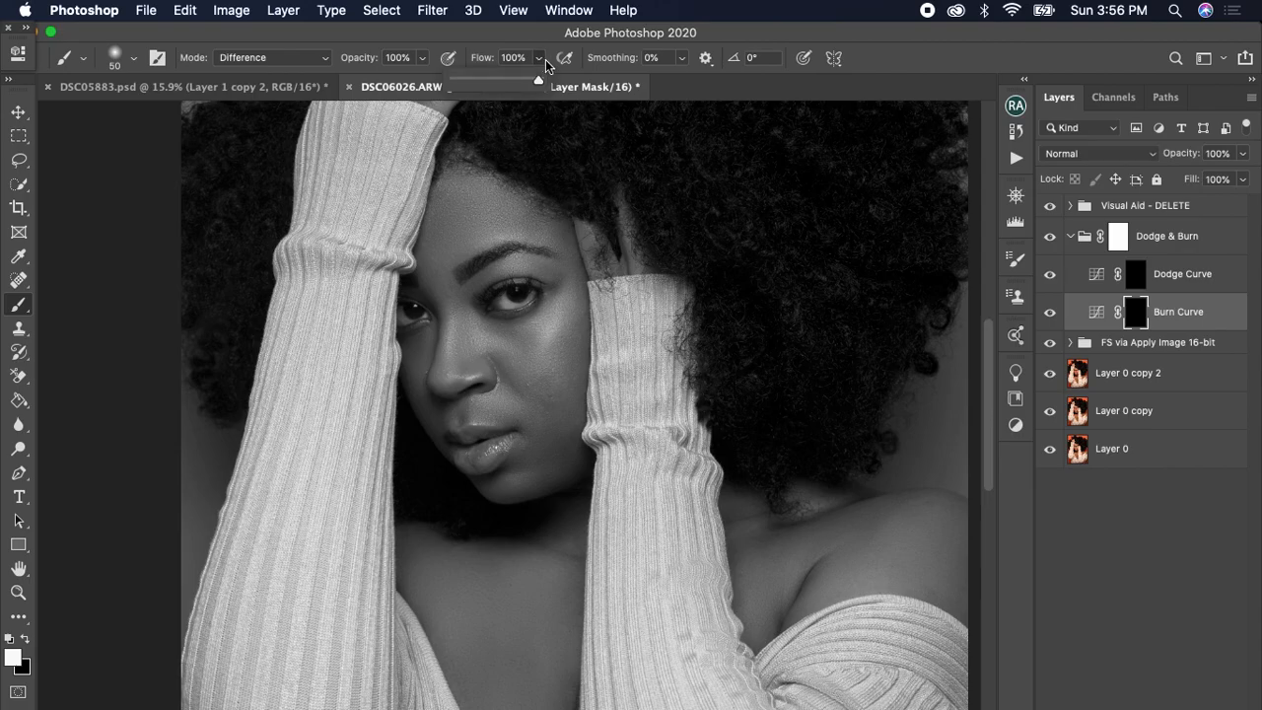
{"action": "left_click_drag", "start_coordinate": [469, 89], "coordinate": [461, 91]}
{"action": "left_click", "coordinate": [544, 34]}
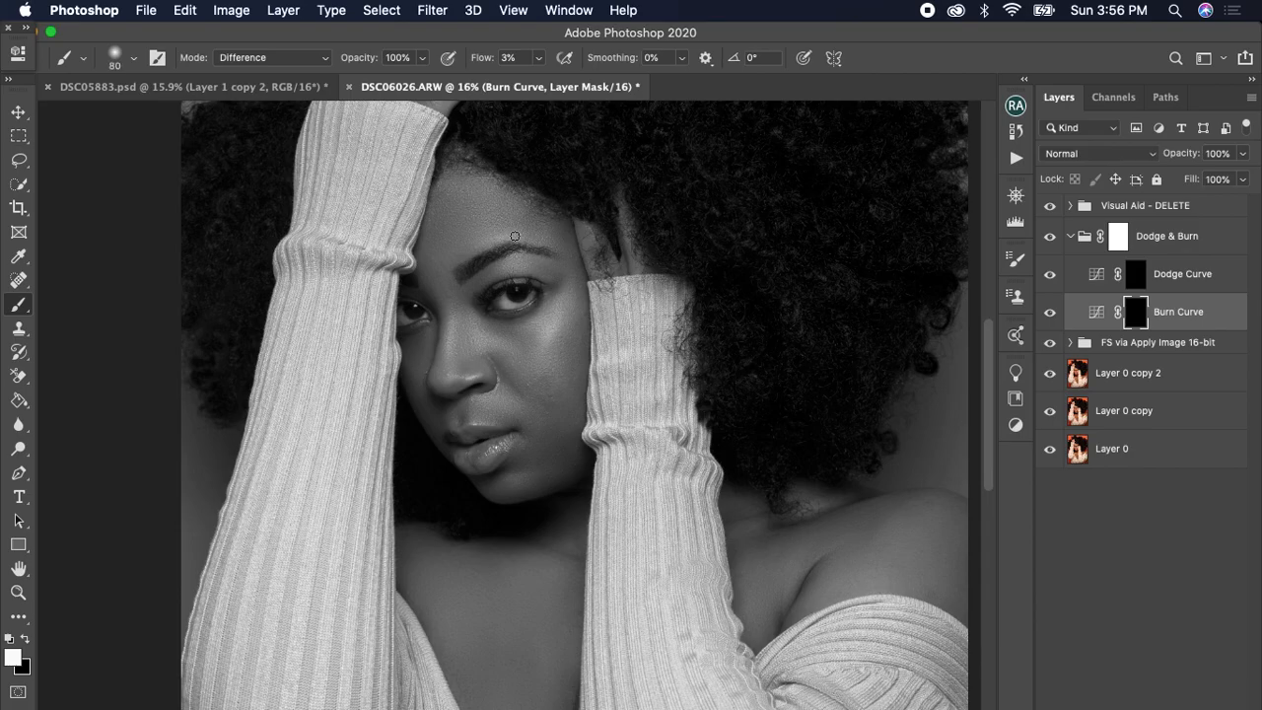
Burn the overly bright patches of skin on the Burn Curve mask, varying the brush size and ending at 70
{"action": "key", "text": "bracketleft"}
{"action": "key", "text": "bracketright"}
{"action": "key", "text": "bracketright"}
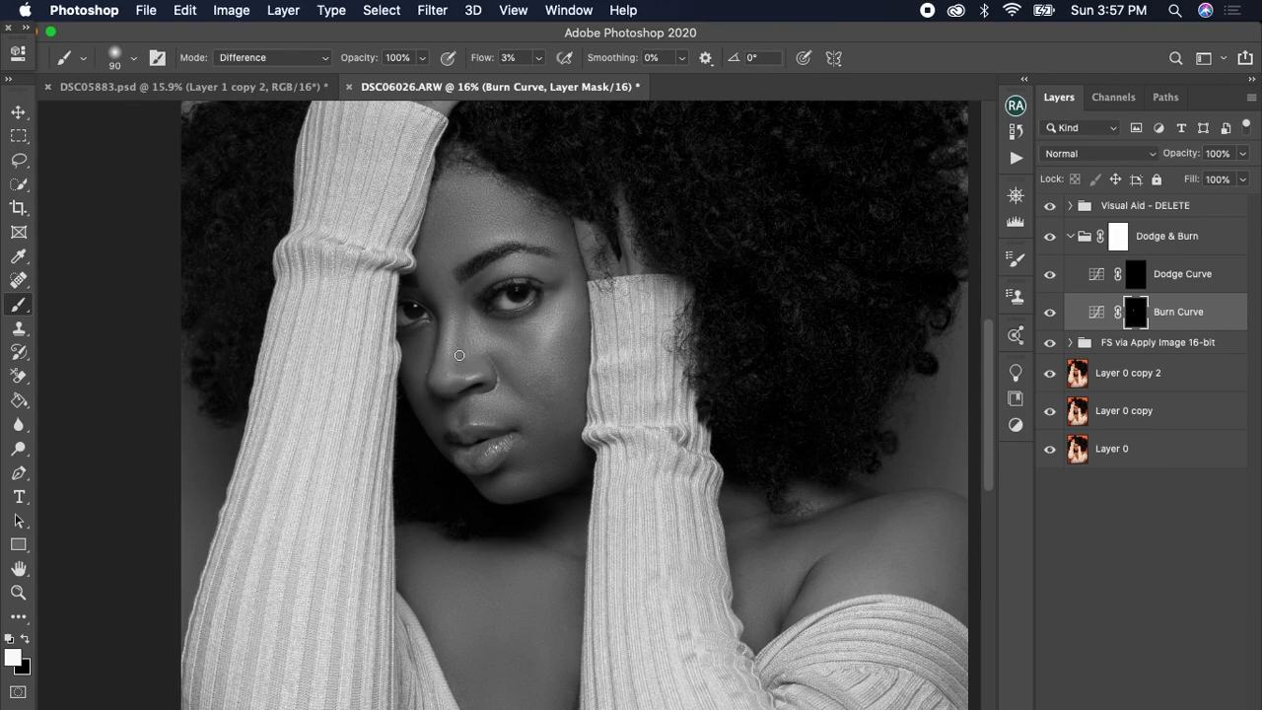
{"action": "key", "text": "bracketright"}
{"action": "key", "text": "bracketright"}
{"action": "key", "text": "bracketleft"}
{"action": "key", "text": "bracketleft"}
{"action": "key", "text": "bracketleft"}
{"action": "key", "text": "bracketleft"}
{"action": "key", "text": "bracketright"}
{"action": "key", "text": "bracketright"}
{"action": "key", "text": "bracketright"}
{"action": "key", "text": "bracketright"}
{"action": "key", "text": "bracketright"}
{"action": "key", "text": "bracketright"}
{"action": "key", "text": "bracketleft"}
{"action": "key", "text": "bracketleft"}
{"action": "key", "text": "bracketleft"}
{"action": "key", "text": "bracketleft"}
{"action": "key", "text": "bracketleft"}
{"action": "key", "text": "bracketleft"}
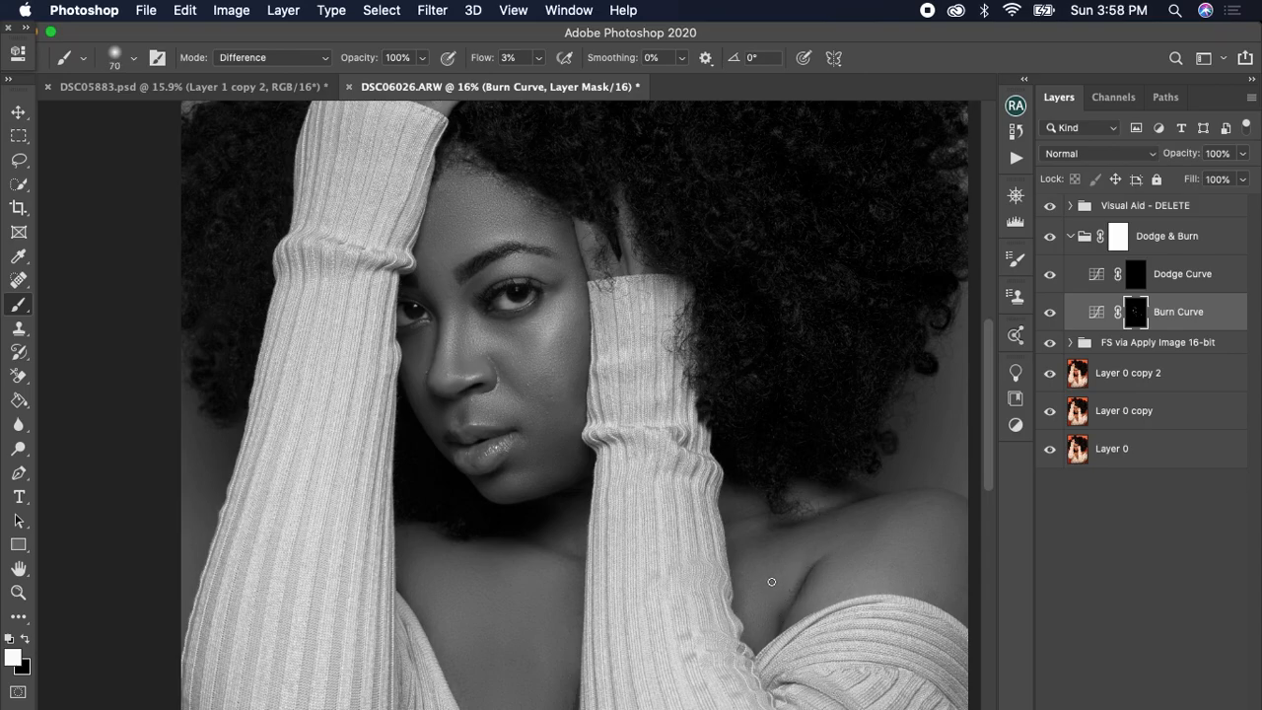
{"action": "scroll", "coordinate": [773, 584], "scroll_direction": "up", "scroll_amount": 1}
{"action": "scroll", "coordinate": [776, 583], "scroll_direction": "down", "scroll_amount": 4}
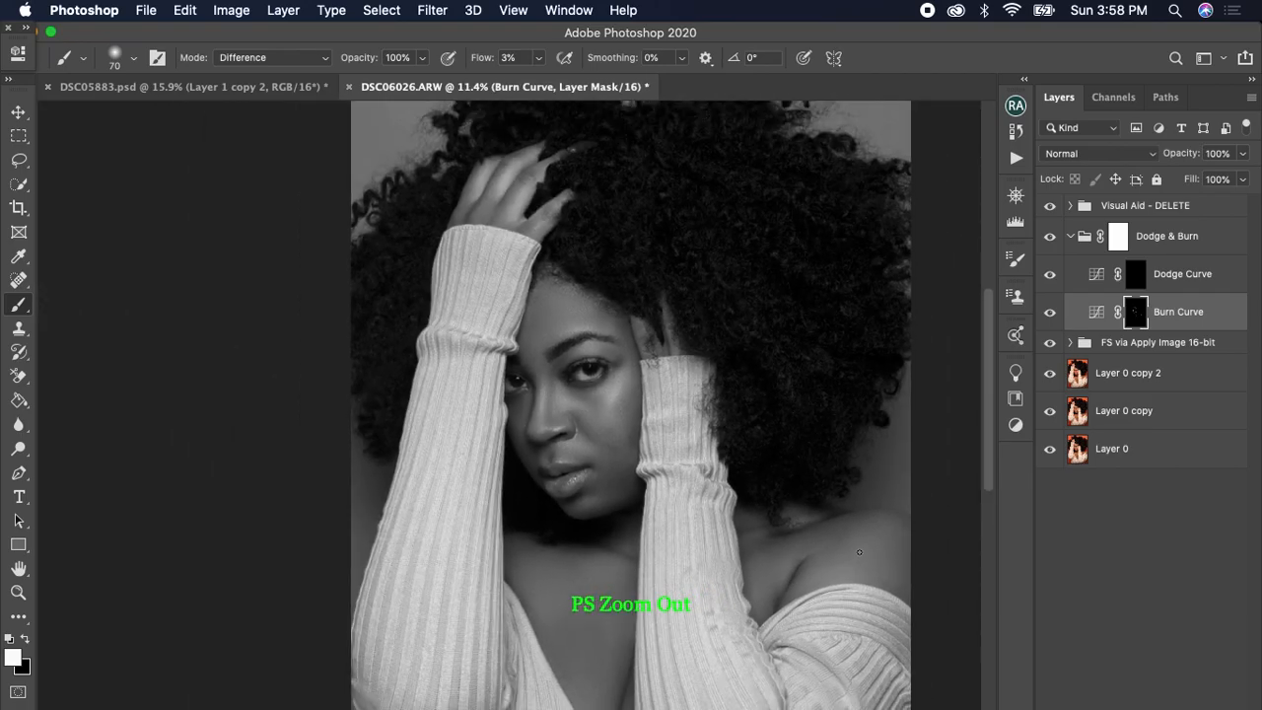
{"action": "left_click_drag", "start_coordinate": [860, 542], "coordinate": [685, 366]}
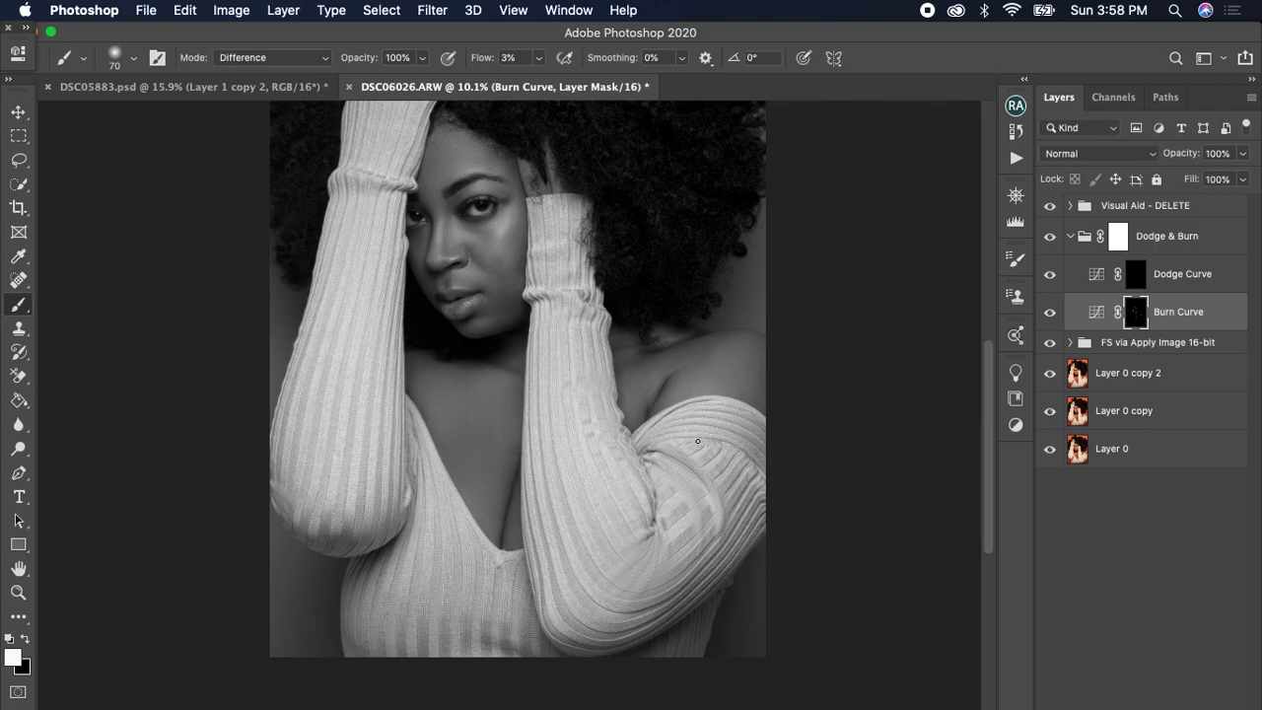
Dodge the darker patches of the face on the Dodge Curve mask, adjusting the brush between small and larger sizes
{"action": "left_click", "coordinate": [1177, 279]}
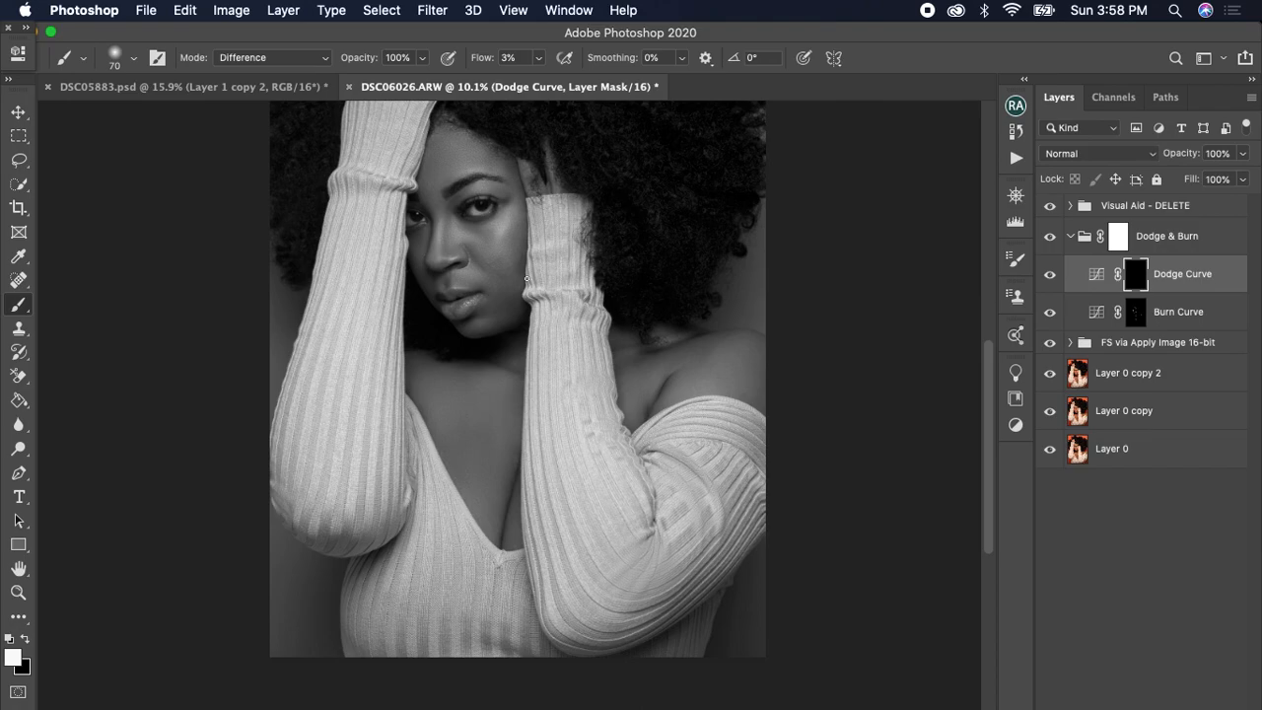
{"action": "scroll", "coordinate": [532, 290], "scroll_direction": "up", "scroll_amount": 5}
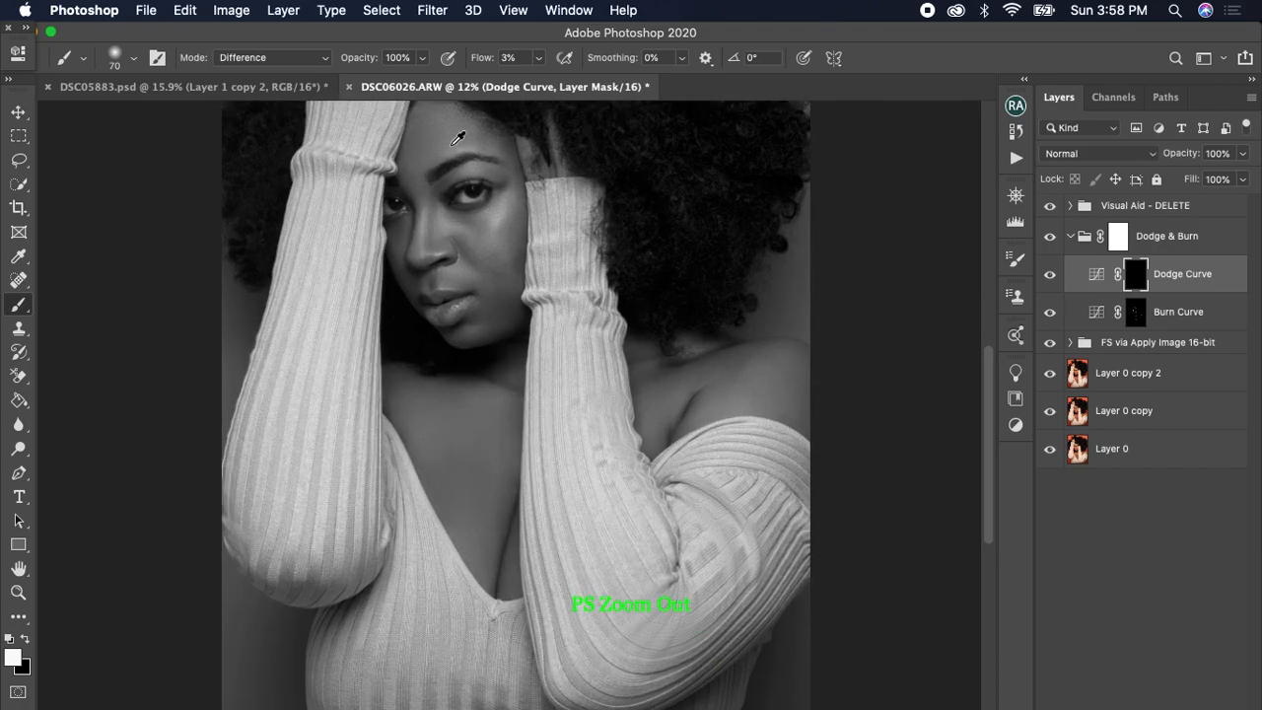
{"action": "scroll", "coordinate": [438, 123], "scroll_direction": "up", "scroll_amount": 2}
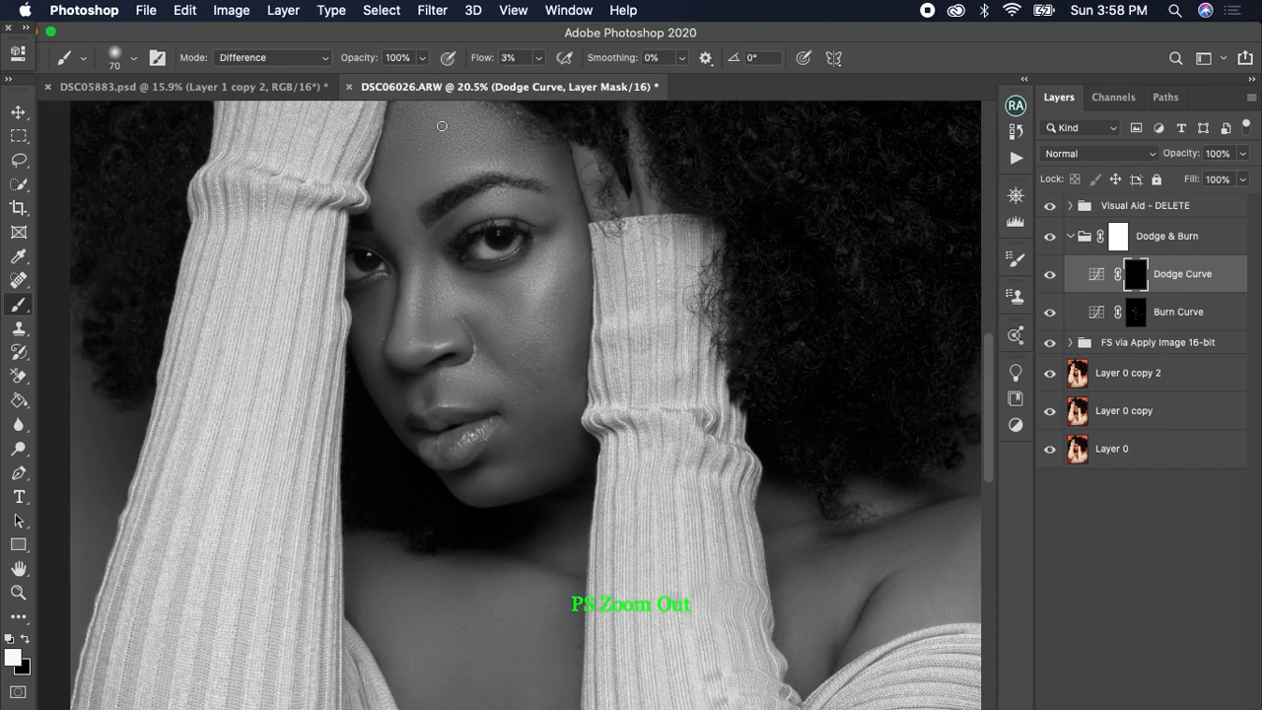
{"action": "left_click_drag", "start_coordinate": [451, 169], "coordinate": [441, 263]}
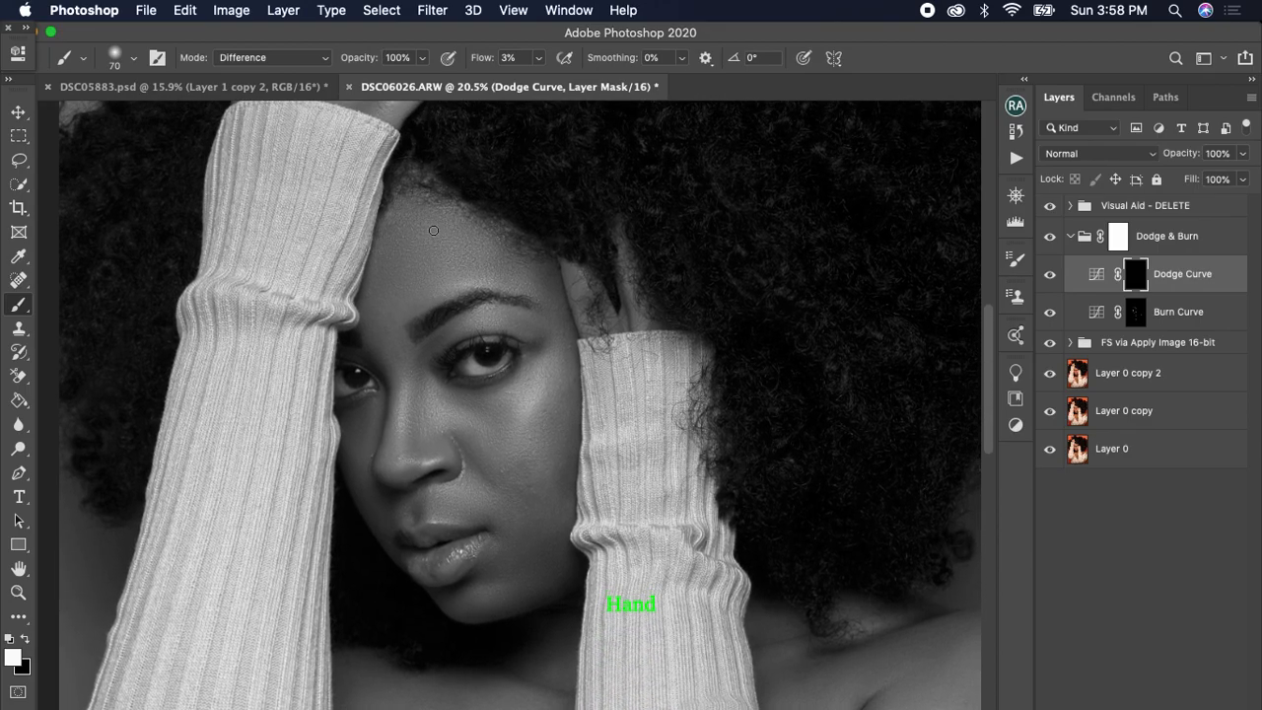
{"action": "key", "text": "bracketright"}
{"action": "key", "text": "bracketright"}
{"action": "key", "text": "bracketright"}
{"action": "key", "text": "bracketright"}
{"action": "key", "text": "bracketright"}
{"action": "key", "text": "bracketright"}
{"action": "key", "text": "bracketright"}
{"action": "key", "text": "bracketright"}
{"action": "key", "text": "bracketright"}
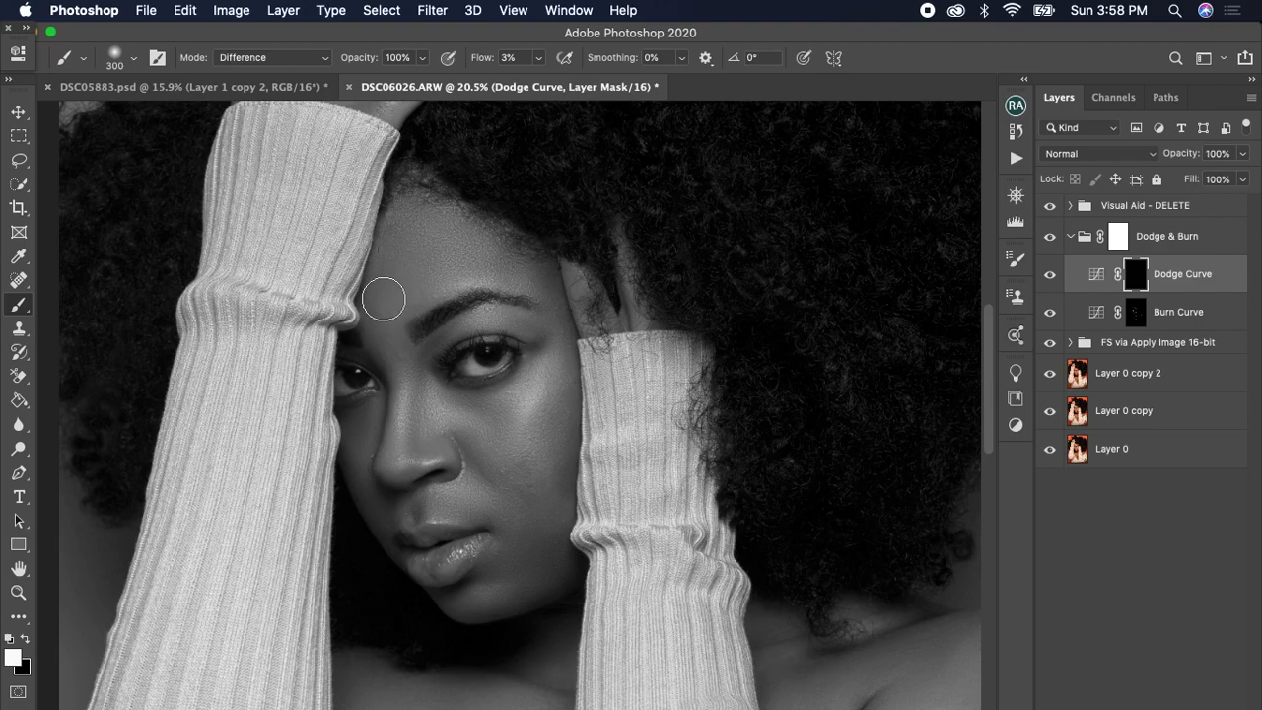
{"action": "scroll", "coordinate": [393, 294], "scroll_direction": "down", "scroll_amount": 5}
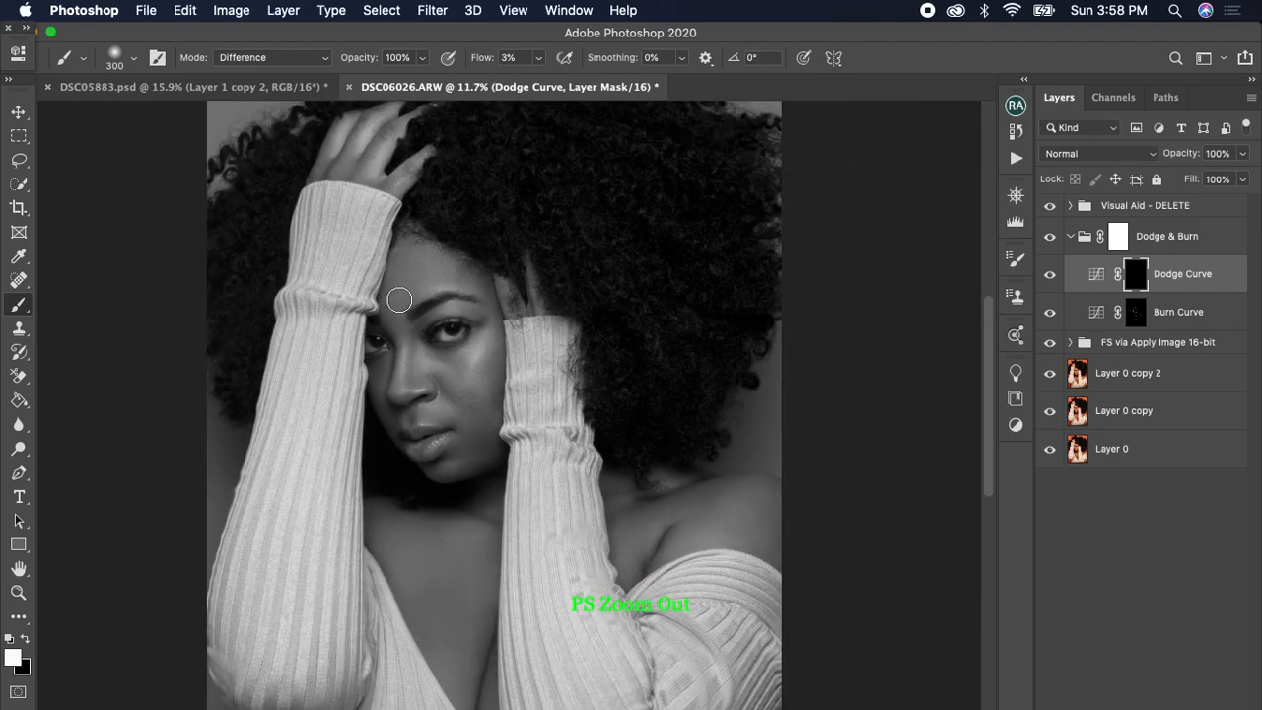
{"action": "key", "text": "bracketleft"}
{"action": "key", "text": "bracketleft"}
{"action": "key", "text": "bracketleft"}
{"action": "key", "text": "bracketleft"}
{"action": "key", "text": "bracketleft"}
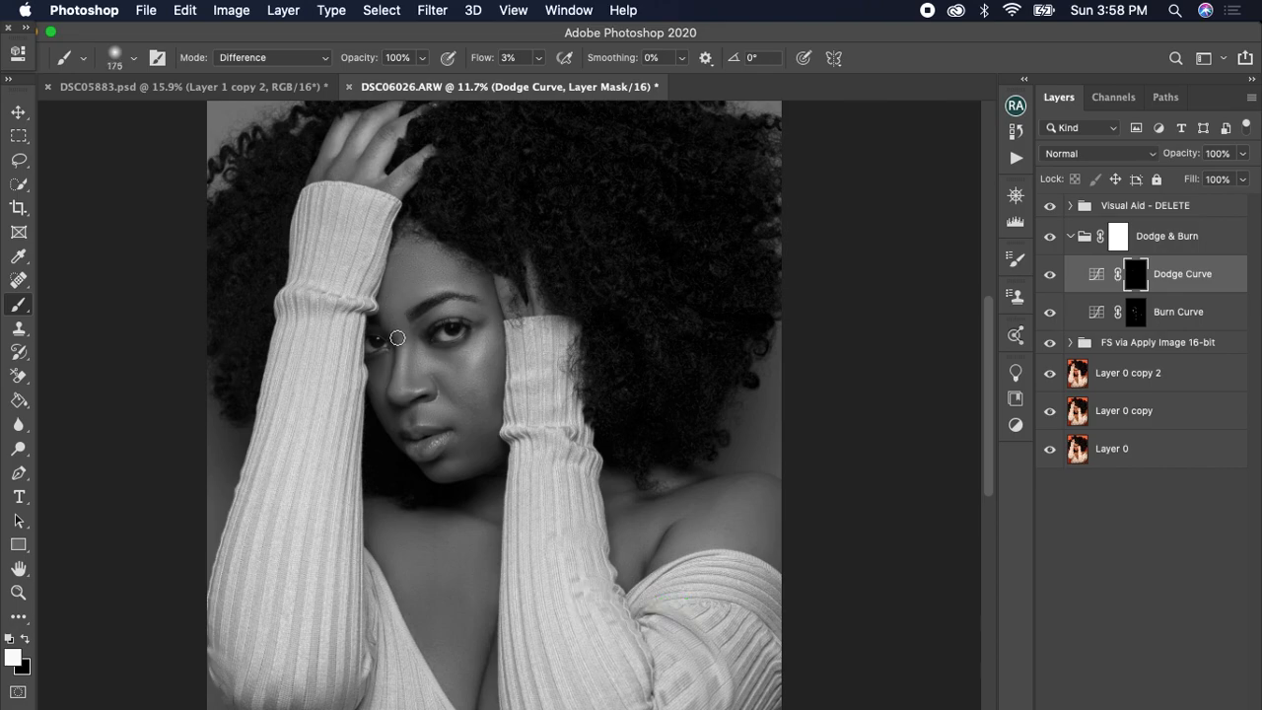
{"action": "key", "text": "bracketright"}
{"action": "key", "text": "bracketright"}
{"action": "key", "text": "bracketleft"}
{"action": "key", "text": "bracketleft"}
{"action": "key", "text": "bracketright"}
{"action": "key", "text": "bracketleft"}
{"action": "key", "text": "bracketleft"}
{"action": "key", "text": "bracketright"}
{"action": "key", "text": "bracketright"}
{"action": "key", "text": "bracketright"}
{"action": "key", "text": "bracketleft"}
{"action": "key", "text": "bracketleft"}
{"action": "key", "text": "bracketleft"}
{"action": "key", "text": "bracketleft"}
Dodge the chest skin on the Dodge Curve mask with the brush enlarged to size 700
{"action": "key", "text": "bracketright"}
{"action": "key", "text": "bracketright"}
{"action": "key", "text": "bracketright"}
{"action": "key", "text": "bracketright"}
{"action": "key", "text": "bracketright"}
{"action": "key", "text": "bracketright"}
{"action": "key", "text": "bracketright"}
{"action": "key", "text": "bracketright"}
{"action": "key", "text": "bracketright"}
{"action": "key", "text": "bracketright"}
{"action": "key", "text": "bracketright"}
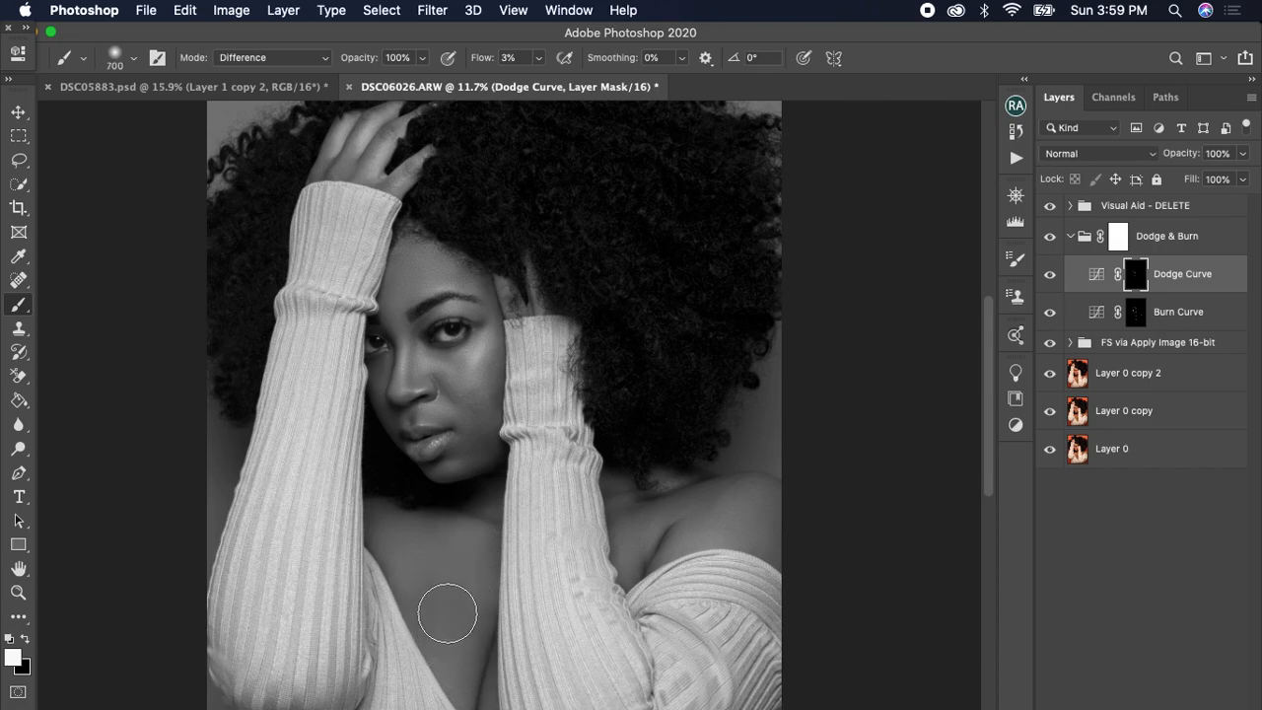
Dodge the hair on the Dodge Curve mask at brush size 500, and reduce the brush to 150 for finer areas
{"action": "key", "text": "bracketleft"}
{"action": "key", "text": "bracketleft"}
{"action": "key", "text": "bracketleft"}
{"action": "key", "text": "bracketleft"}
{"action": "key", "text": "bracketleft"}
{"action": "key", "text": "bracketleft"}
{"action": "key", "text": "bracketright"}
{"action": "key", "text": "bracketright"}
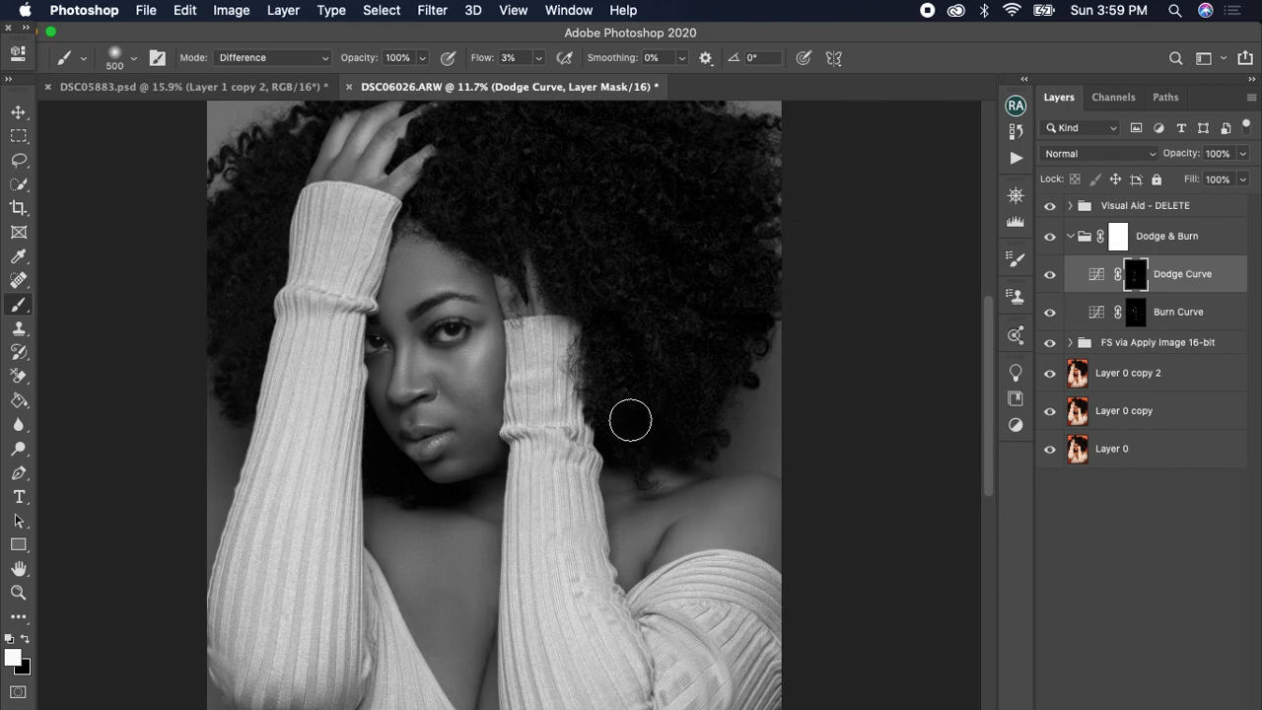
{"action": "scroll", "coordinate": [631, 420], "scroll_direction": "up", "scroll_amount": 5}
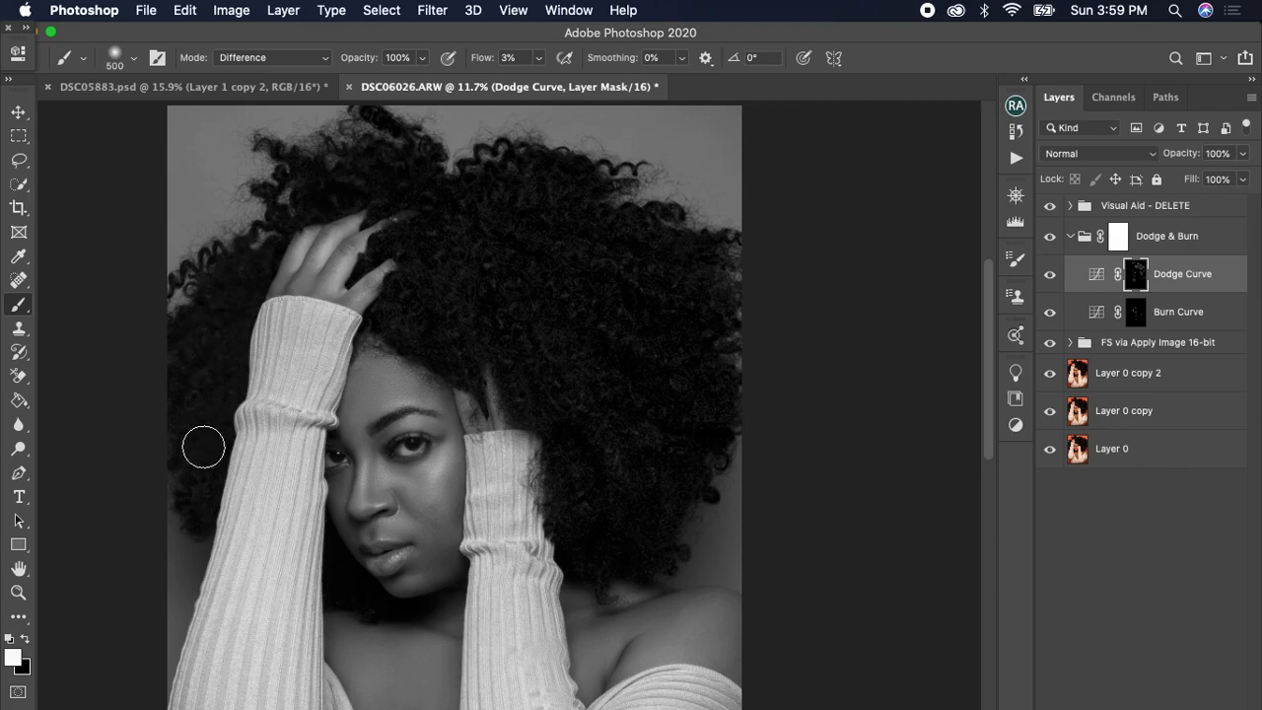
{"action": "key", "text": "bracketleft"}
{"action": "key", "text": "bracketleft"}
{"action": "key", "text": "bracketleft"}
{"action": "key", "text": "bracketleft"}
{"action": "key", "text": "bracketleft"}
{"action": "key", "text": "bracketleft"}
{"action": "key", "text": "bracketleft"}
{"action": "key", "text": "bracketleft"}
Smooth the raised hand's tones on the Low Frequency layer with the Mixer Brush down to size 90, hiding the Visual Aid - DELETE group
{"action": "left_click", "coordinate": [1070, 343]}
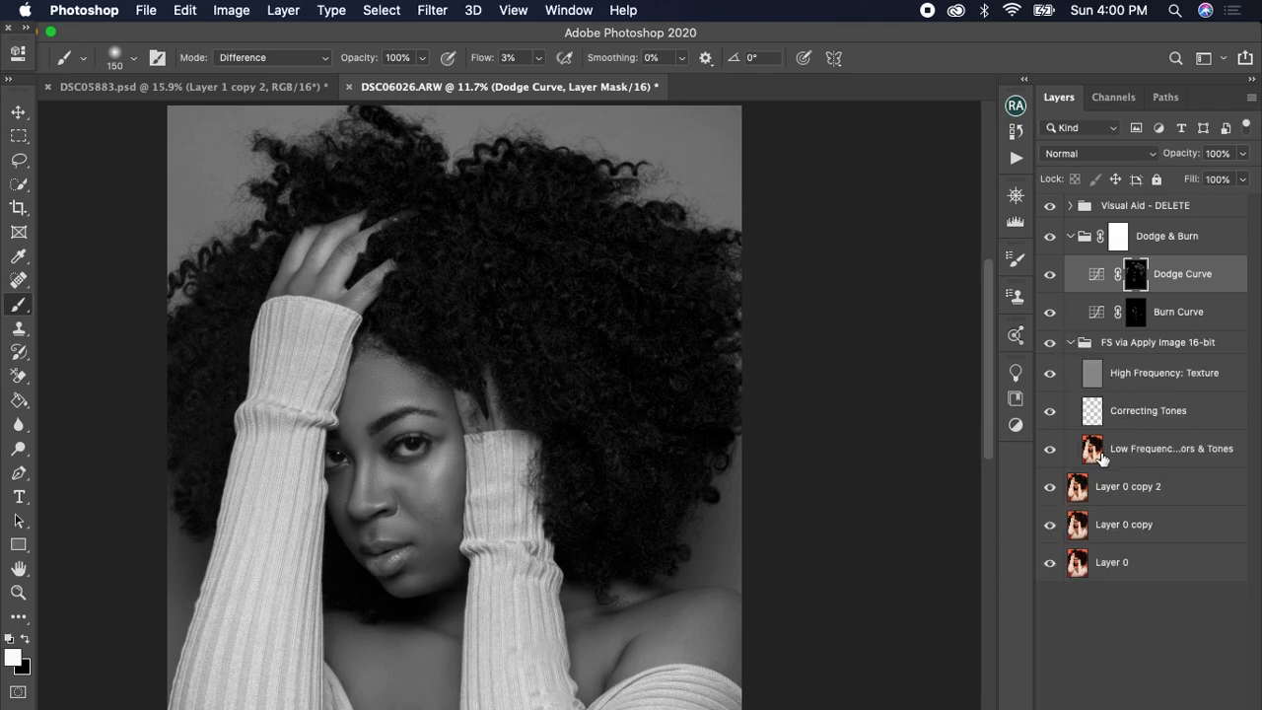
{"action": "left_click", "coordinate": [1143, 449]}
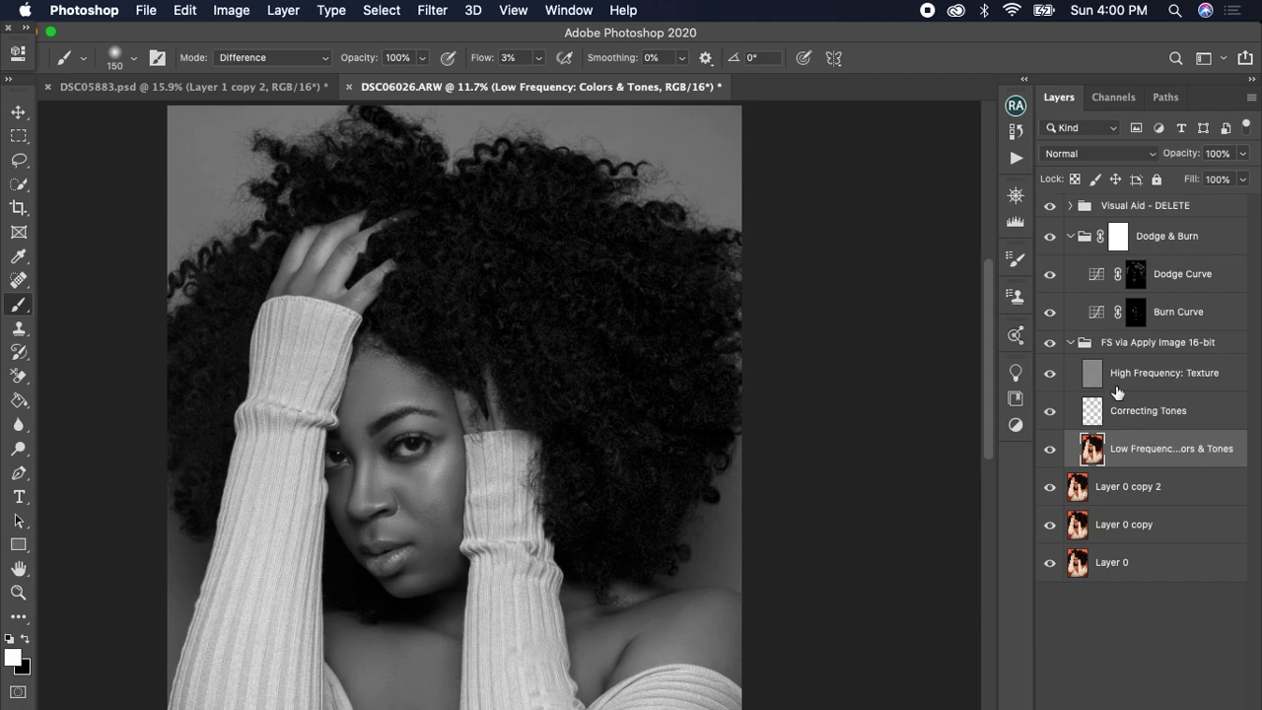
{"action": "right_click", "coordinate": [19, 305]}
{"action": "left_click", "coordinate": [87, 354]}
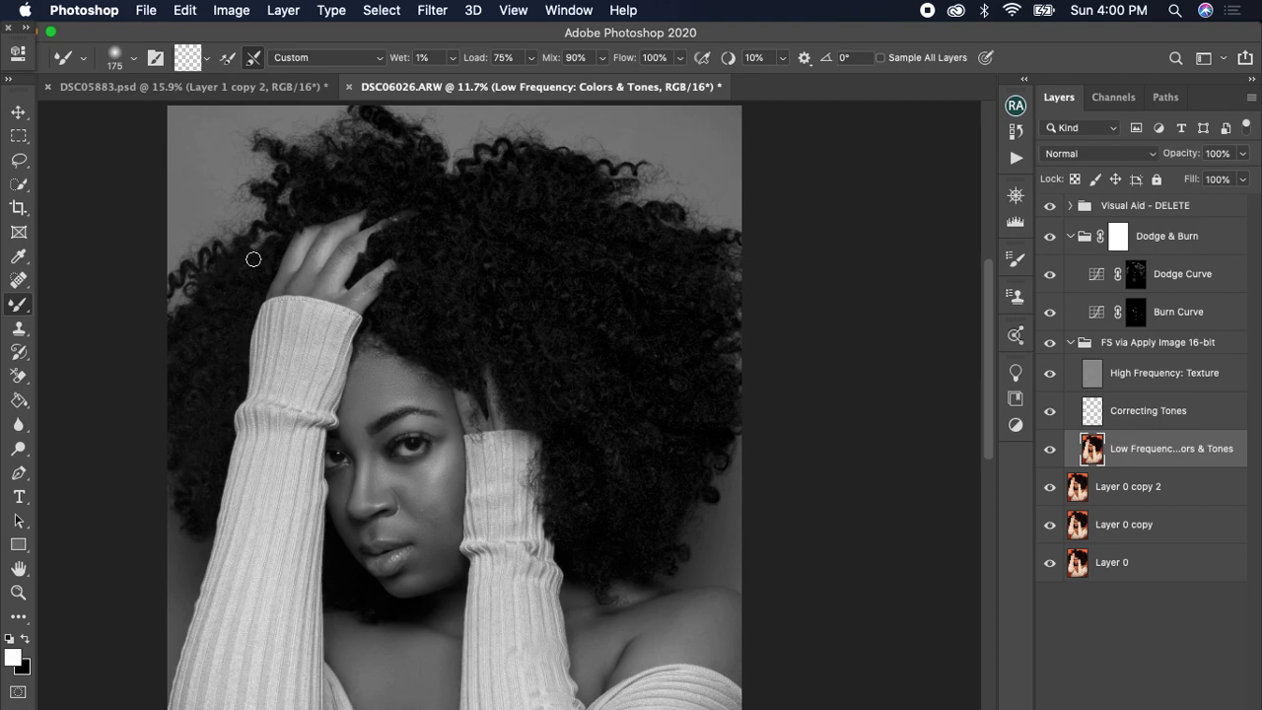
{"action": "key", "text": "bracketleft"}
{"action": "left_click", "coordinate": [1051, 206]}
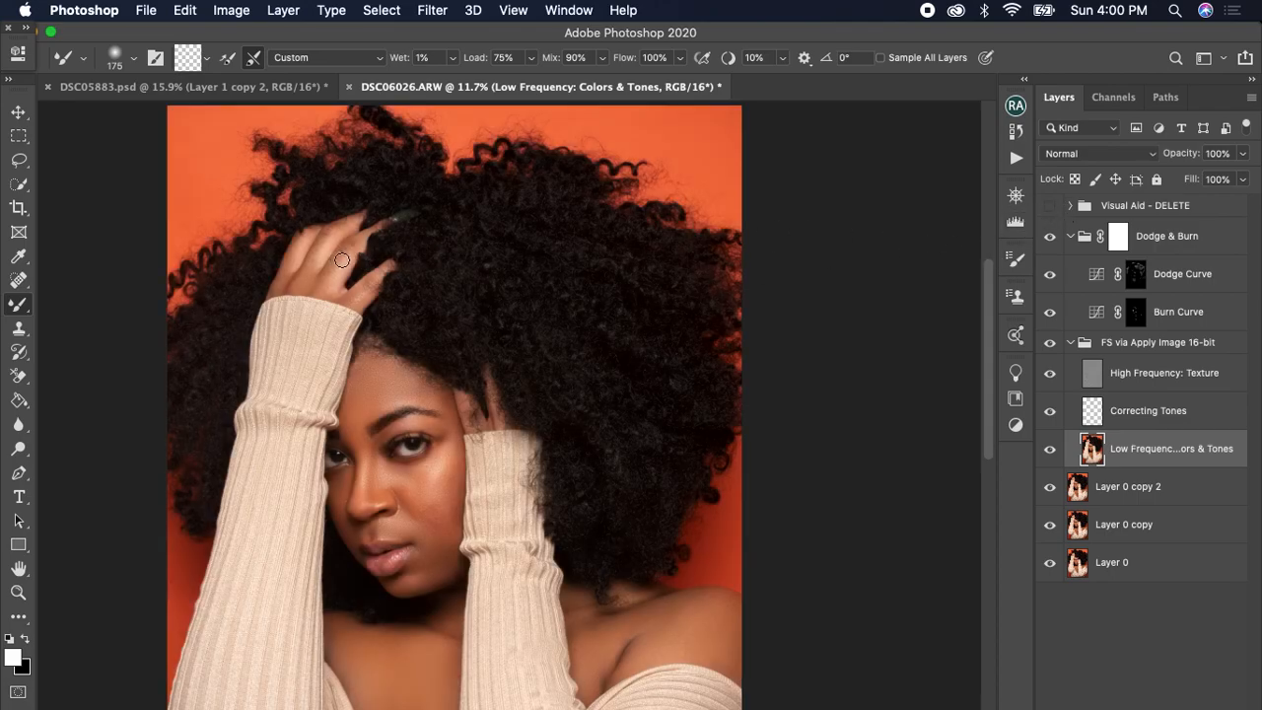
{"action": "key", "text": "bracketleft"}
{"action": "key", "text": "bracketleft"}
{"action": "key", "text": "bracketleft"}
{"action": "key", "text": "bracketleft"}
{"action": "left_click", "coordinate": [1073, 343]}
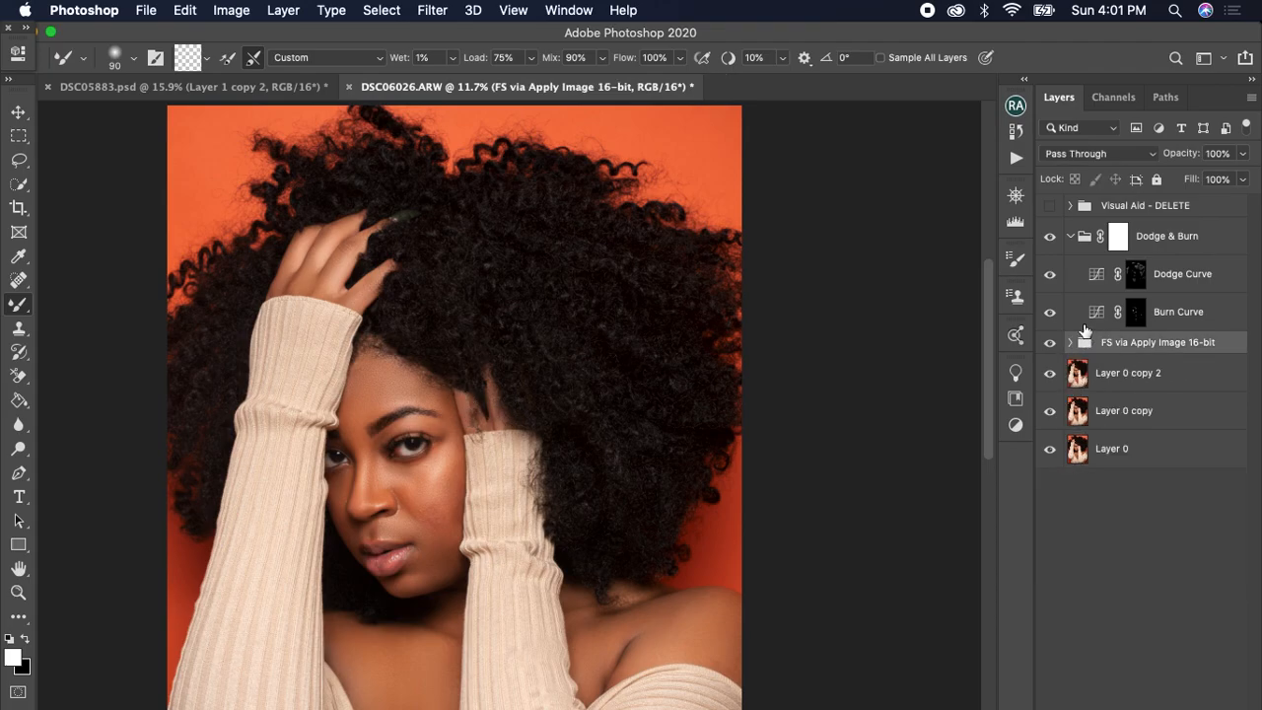
Show the Visual Aid - DELETE group again and resume dodging on the Dodge Curve mask with the regular Brush tool
{"action": "left_click", "coordinate": [1050, 206]}
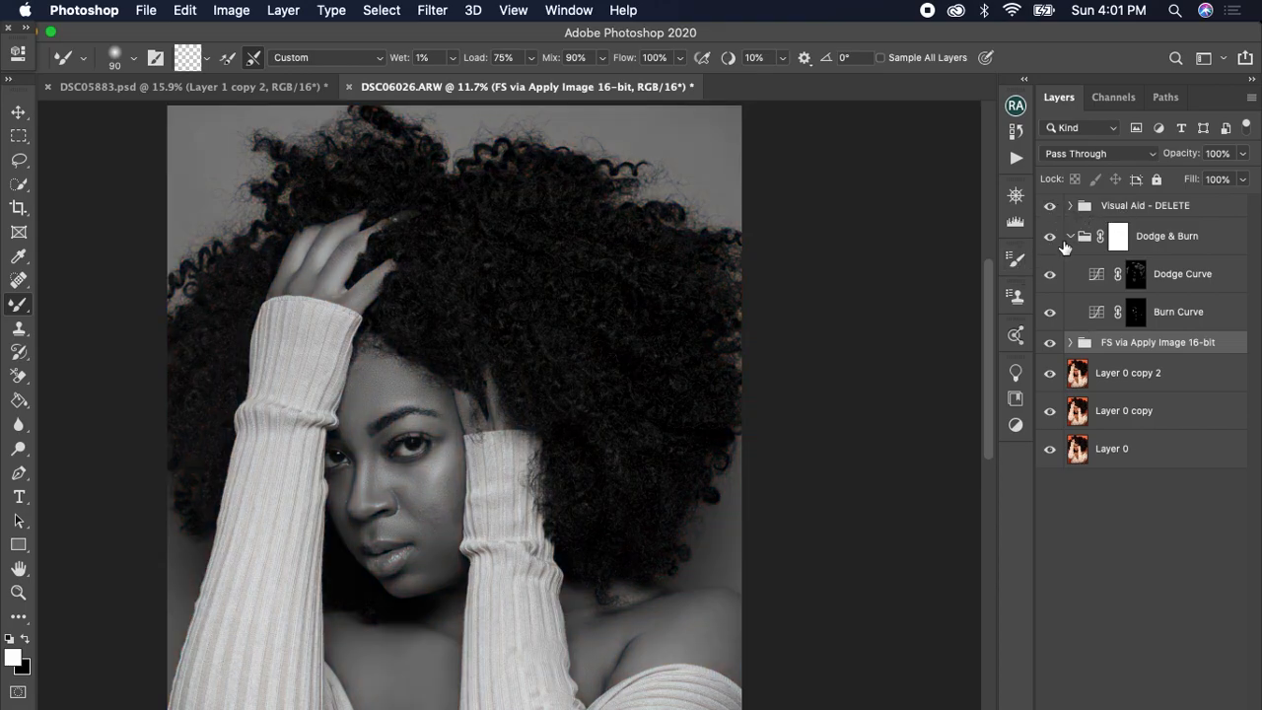
{"action": "left_click", "coordinate": [1164, 278]}
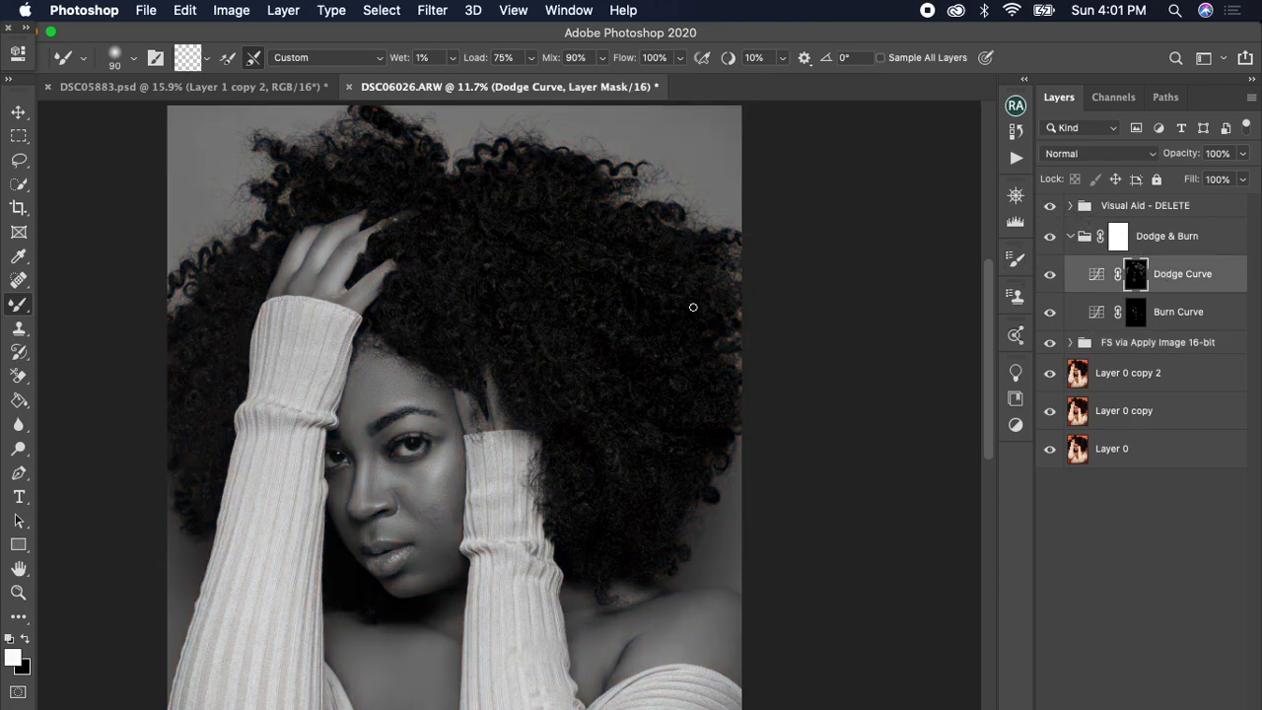
{"action": "key", "text": "bracketright"}
{"action": "right_click", "coordinate": [21, 307]}
{"action": "left_click", "coordinate": [73, 302]}
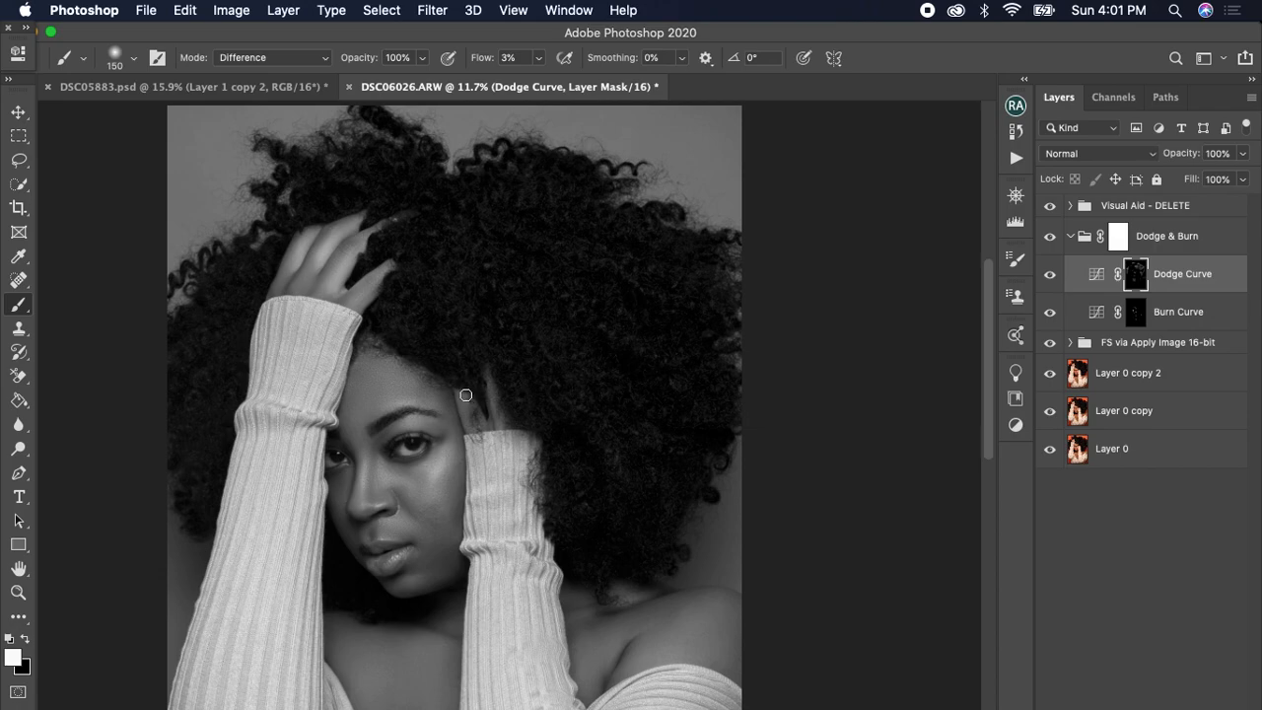
Collapse the Dodge & Burn group and delete the Visual Aid - DELETE group
{"action": "left_click", "coordinate": [1071, 235]}
{"action": "left_click", "coordinate": [1122, 205]}
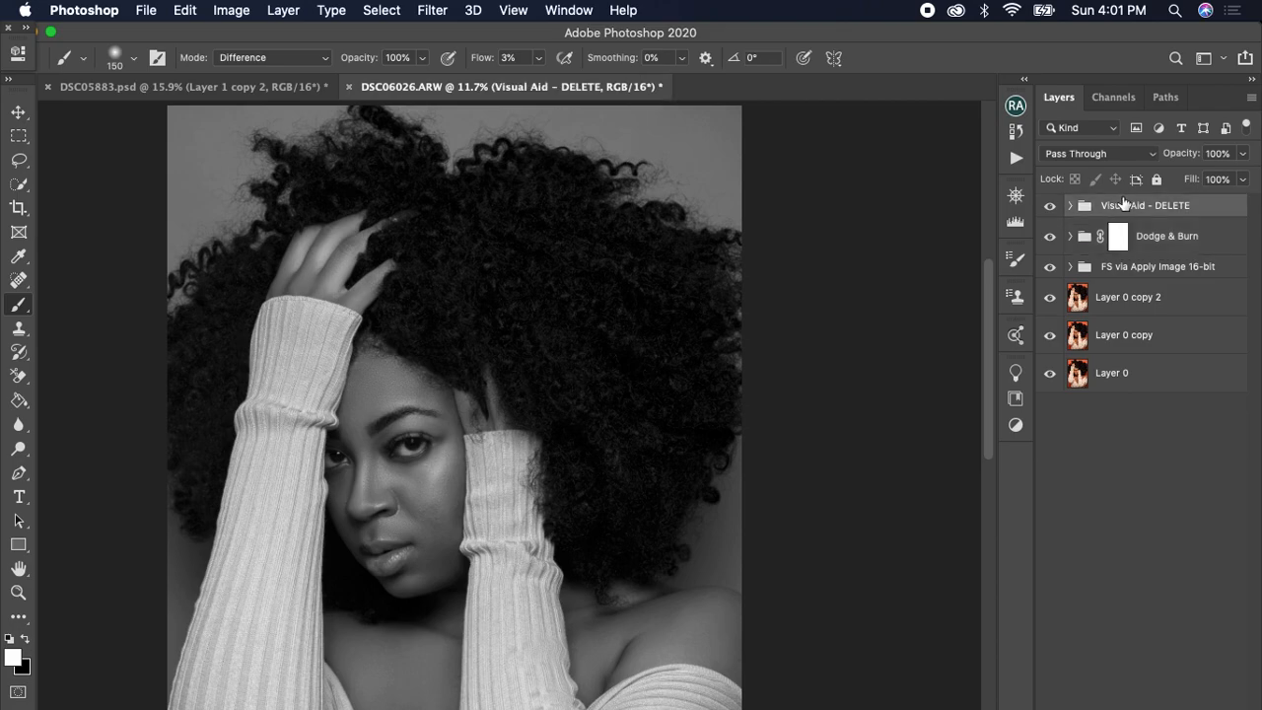
{"action": "key", "text": "Delete"}
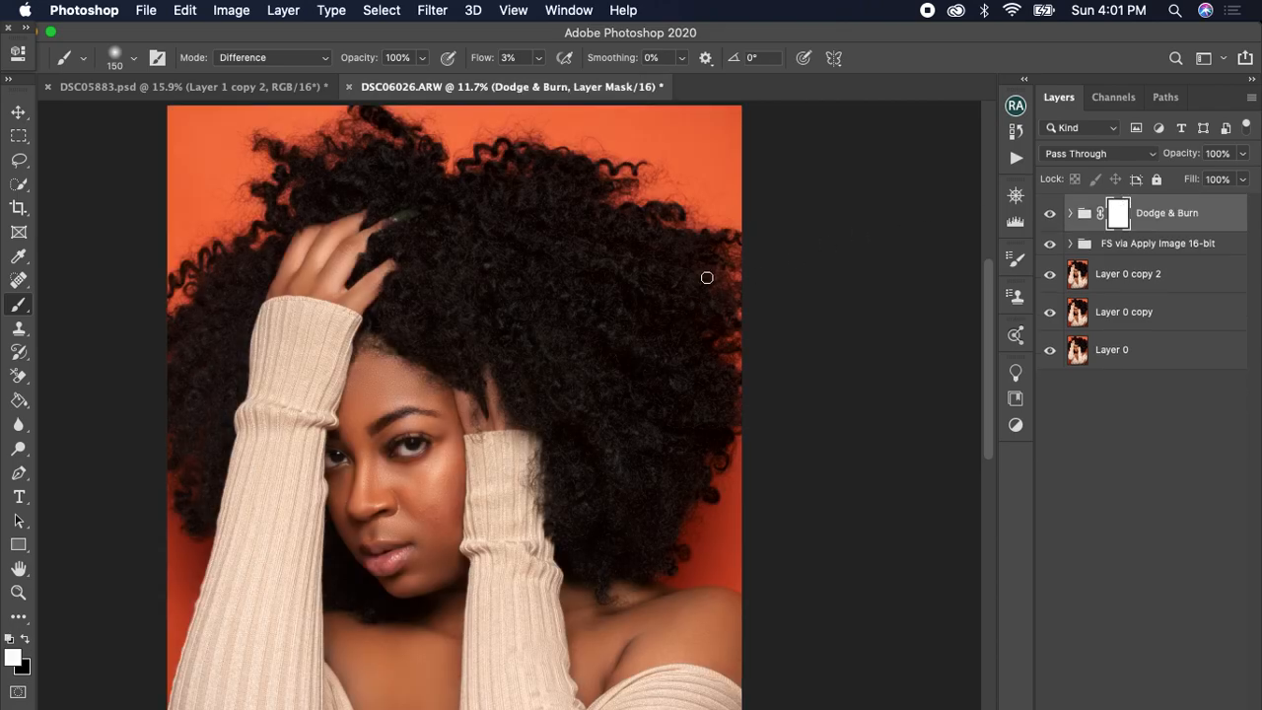
Inspect the dodged and burned portrait in colour, first as a whole and then close up on the face
{"action": "key", "text": "super+0"}
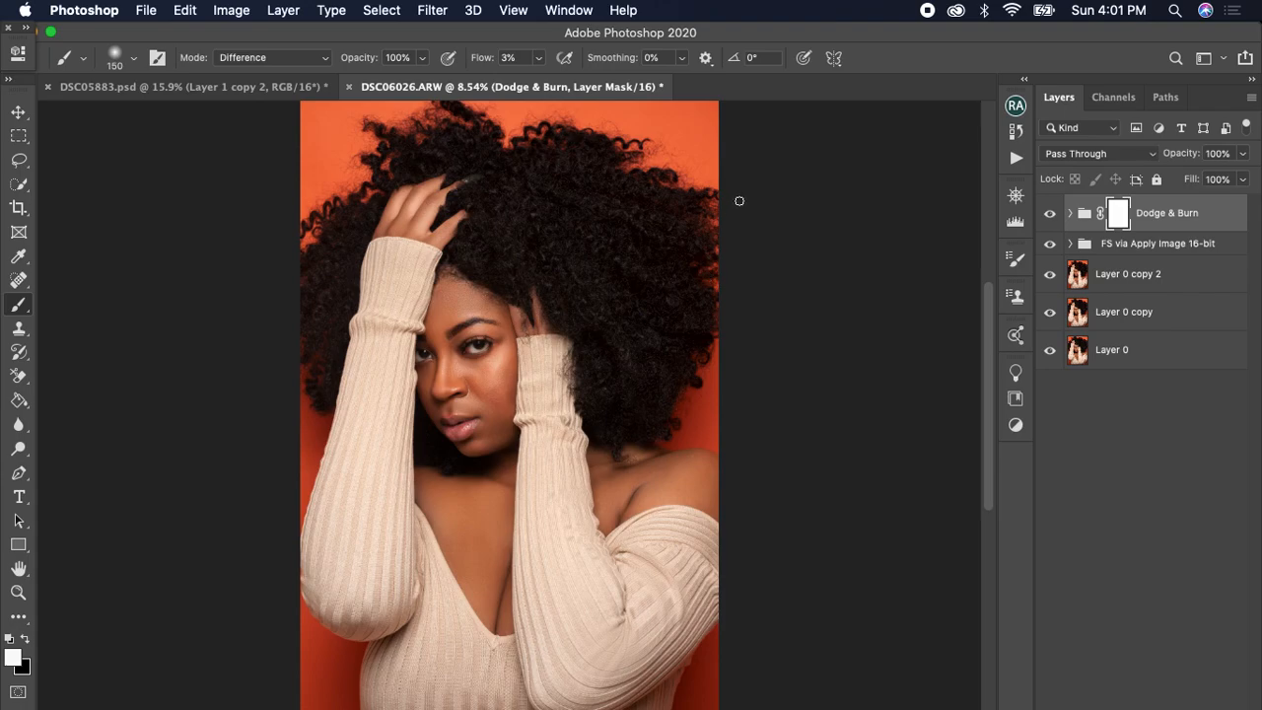
{"action": "scroll", "coordinate": [739, 200], "scroll_direction": "up", "scroll_amount": 5}
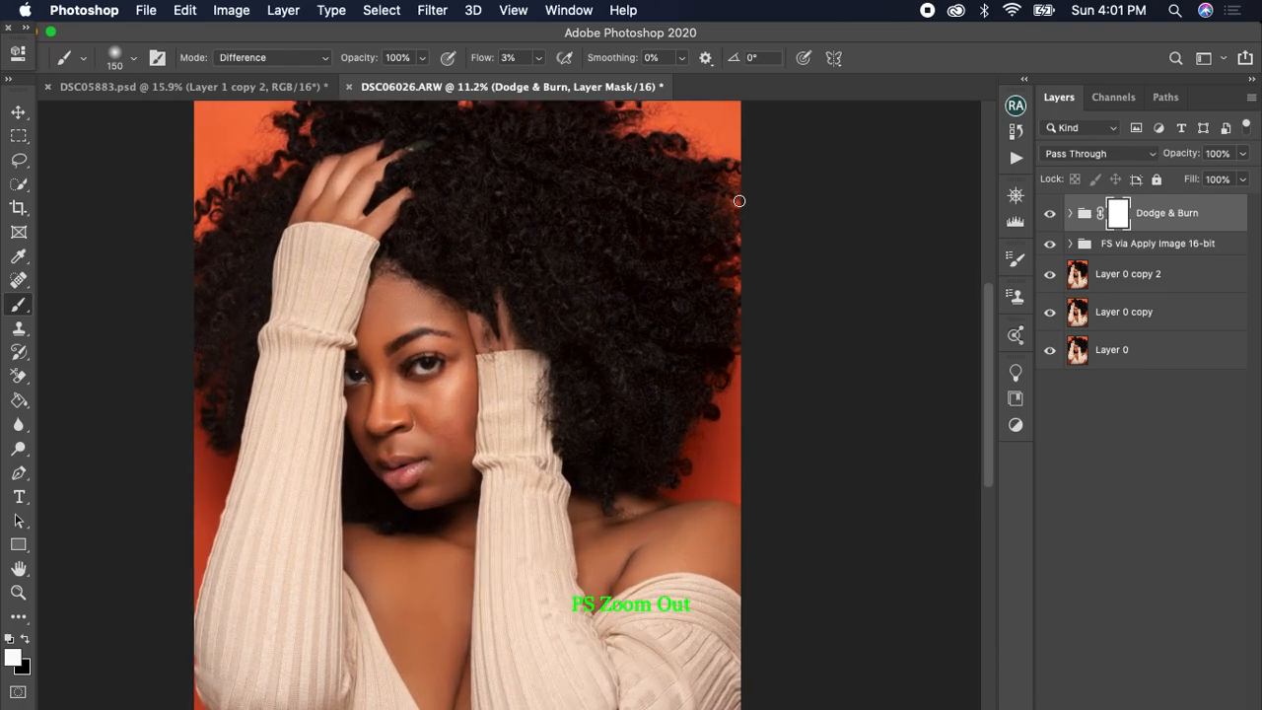
{"action": "scroll", "coordinate": [739, 200], "scroll_direction": "down", "scroll_amount": 4}
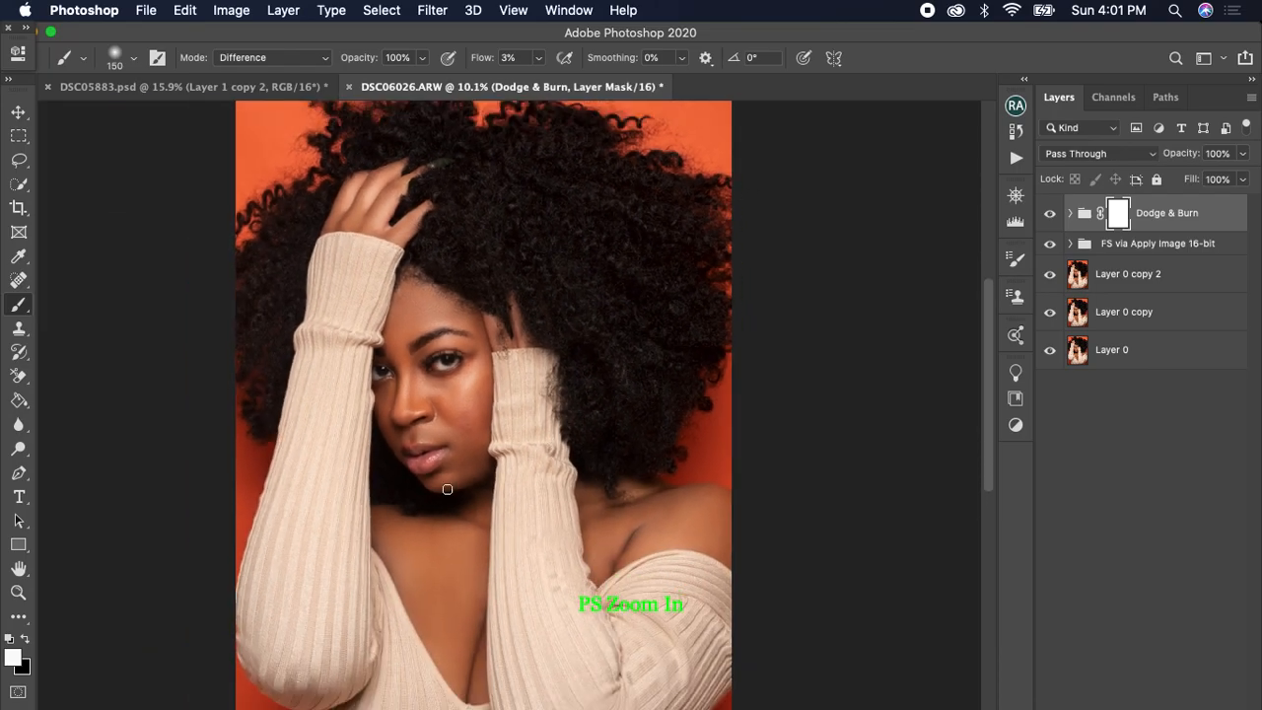
{"action": "scroll", "coordinate": [437, 414], "scroll_direction": "up", "scroll_amount": 6}
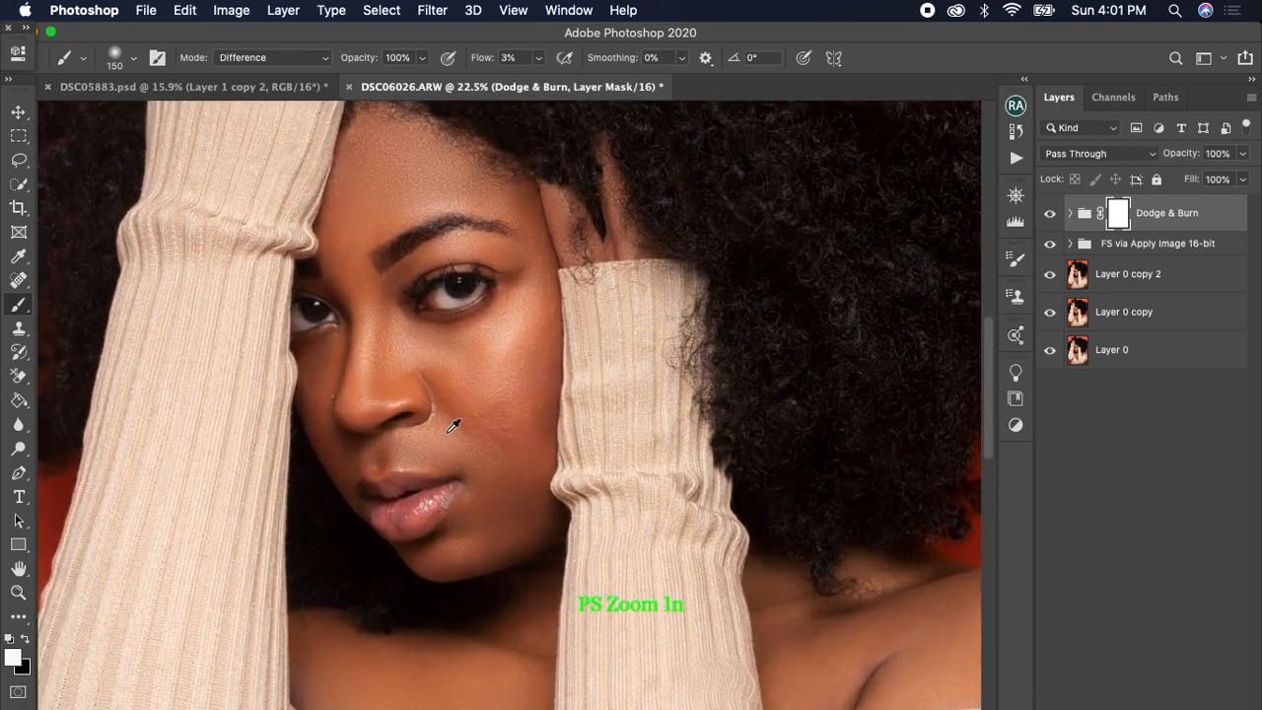
Try to smooth the cheek tones beside the nose on the Low Frequency layer with the Mixer Brush, ending at size 150
{"action": "scroll", "coordinate": [479, 443], "scroll_direction": "down", "scroll_amount": 1}
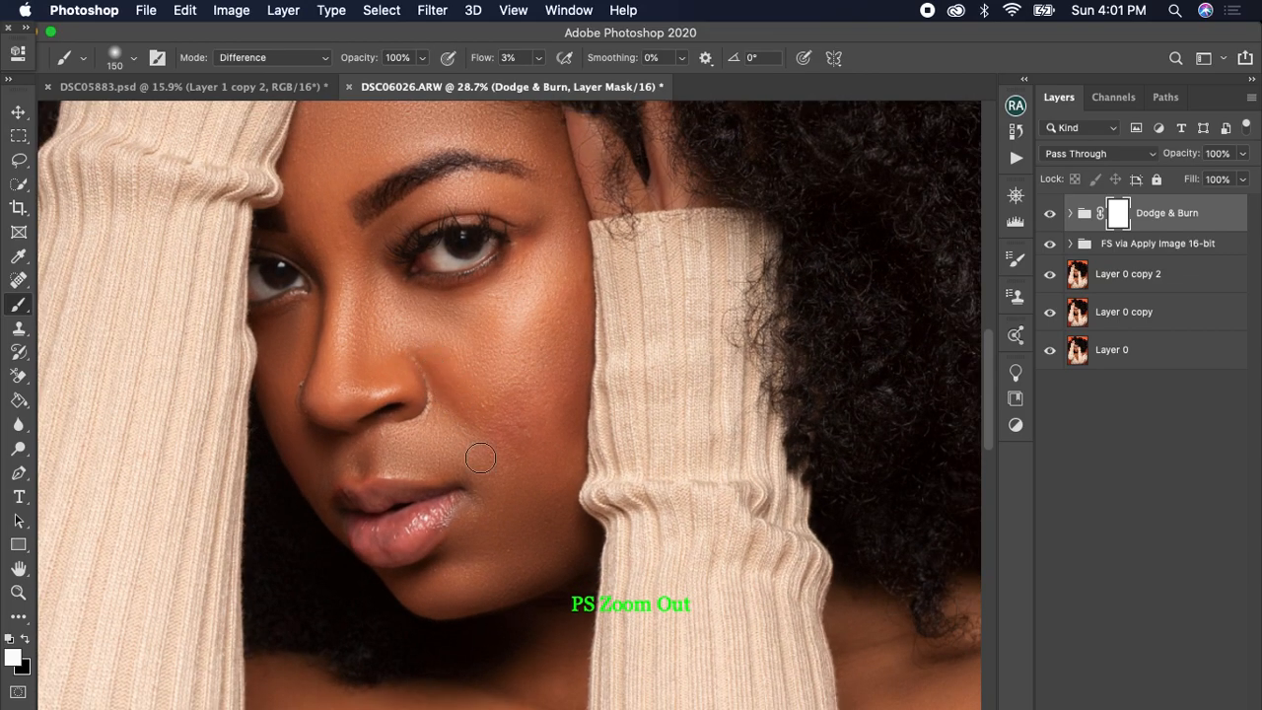
{"action": "scroll", "coordinate": [465, 423], "scroll_direction": "down", "scroll_amount": 5}
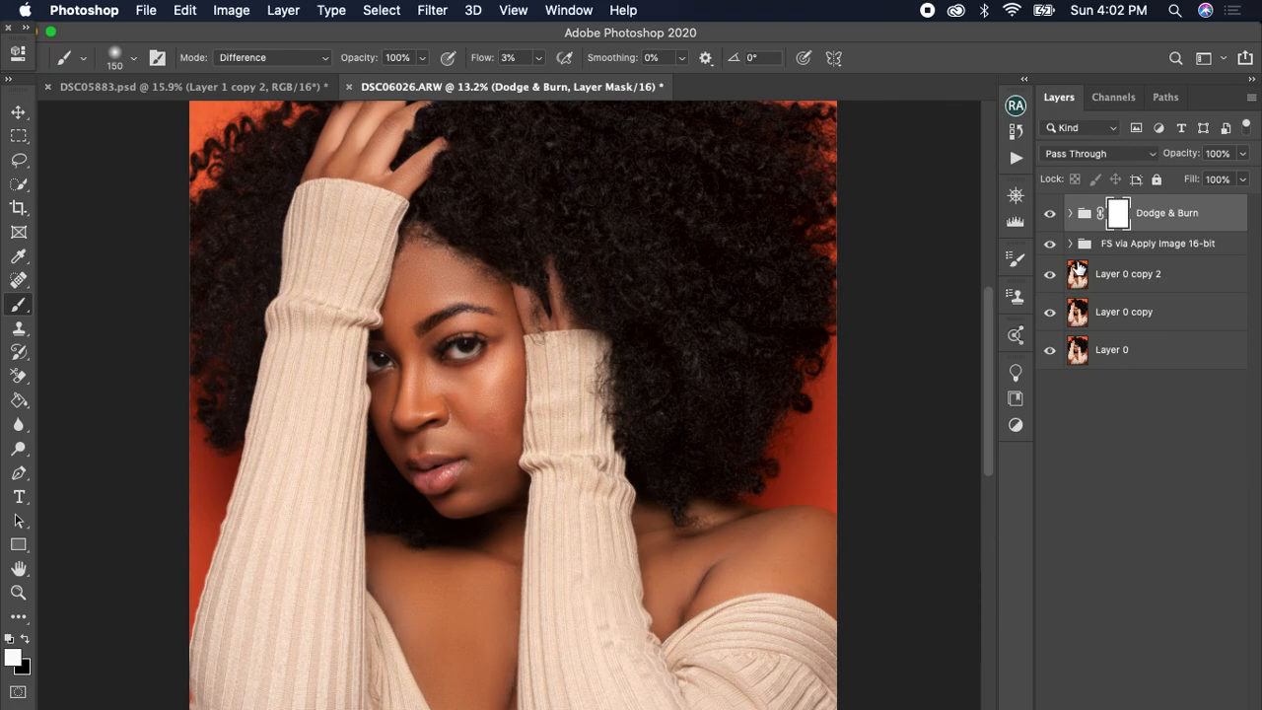
{"action": "key", "text": "super+equal"}
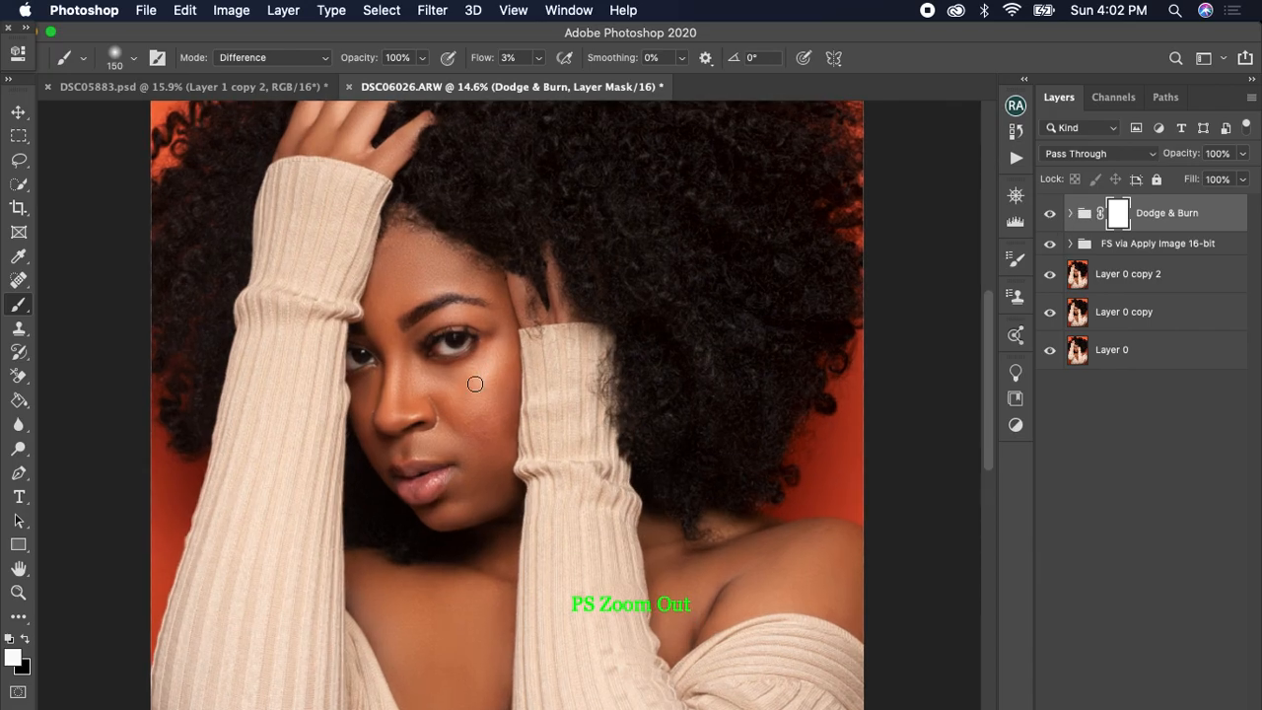
{"action": "scroll", "coordinate": [438, 397], "scroll_direction": "up", "scroll_amount": 1}
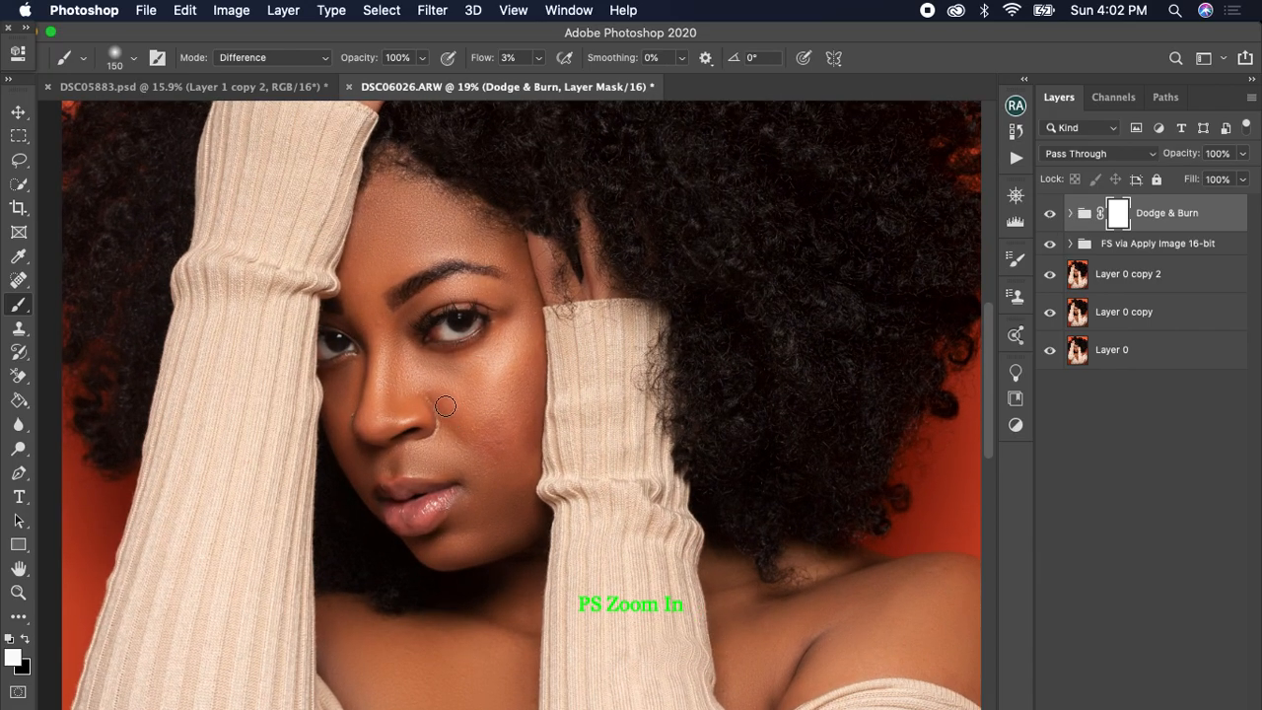
{"action": "scroll", "coordinate": [578, 370], "scroll_direction": "down", "scroll_amount": 1}
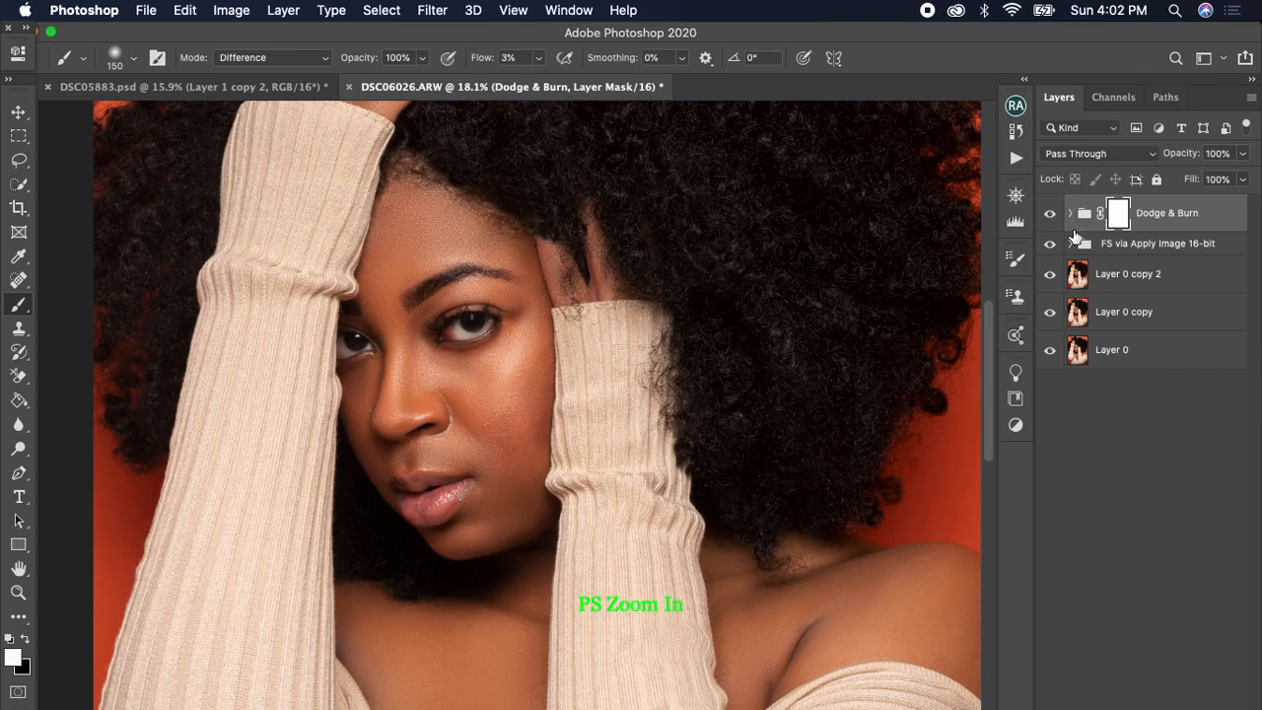
{"action": "left_click", "coordinate": [1071, 243]}
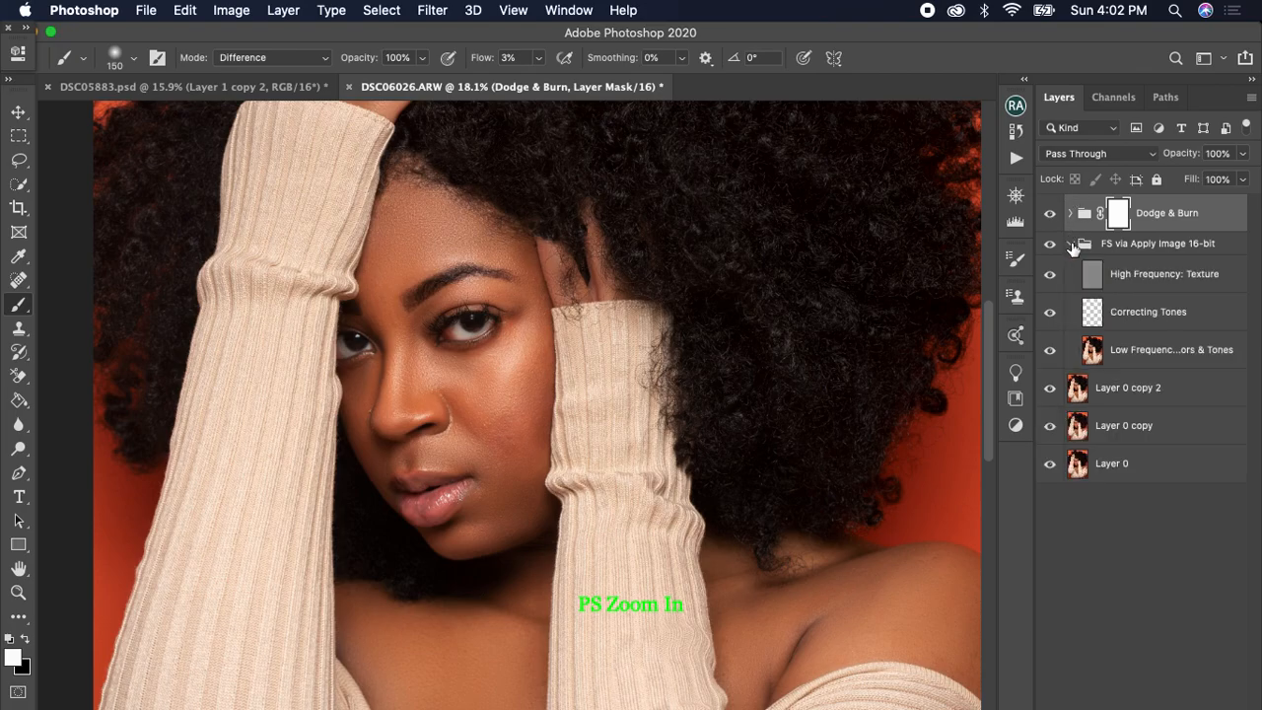
{"action": "left_click", "coordinate": [1115, 340]}
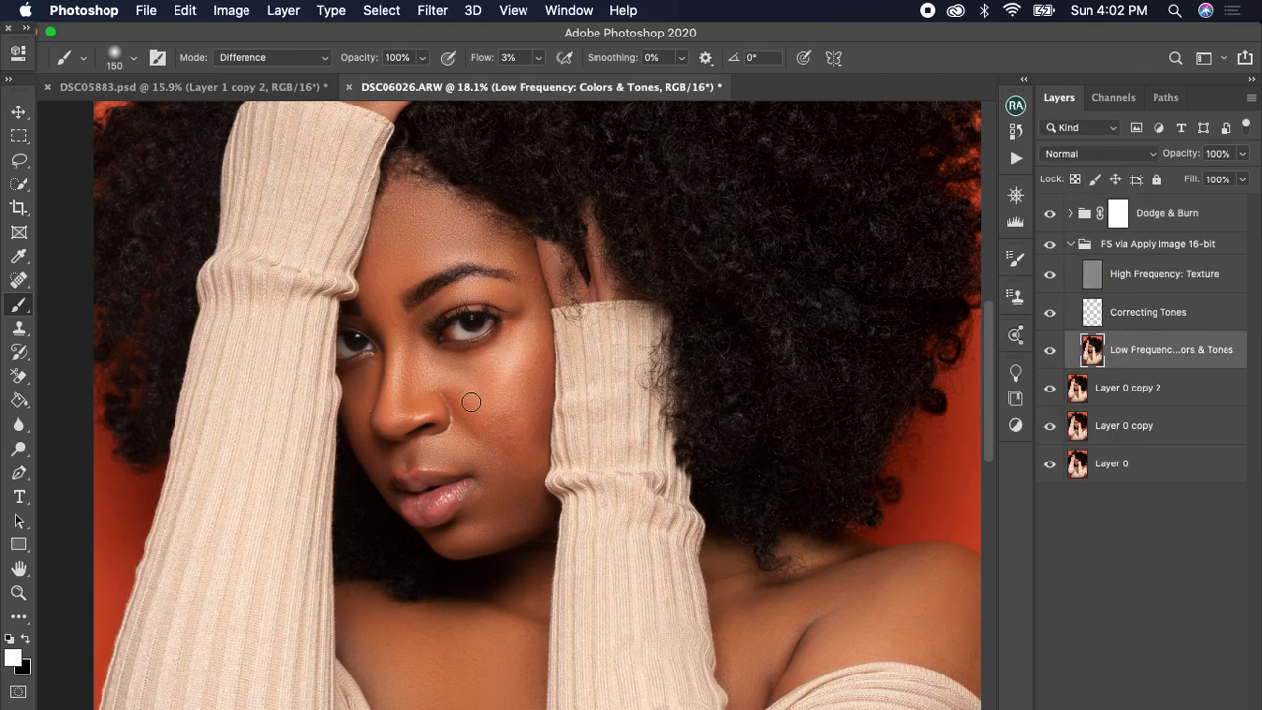
{"action": "right_click", "coordinate": [19, 305]}
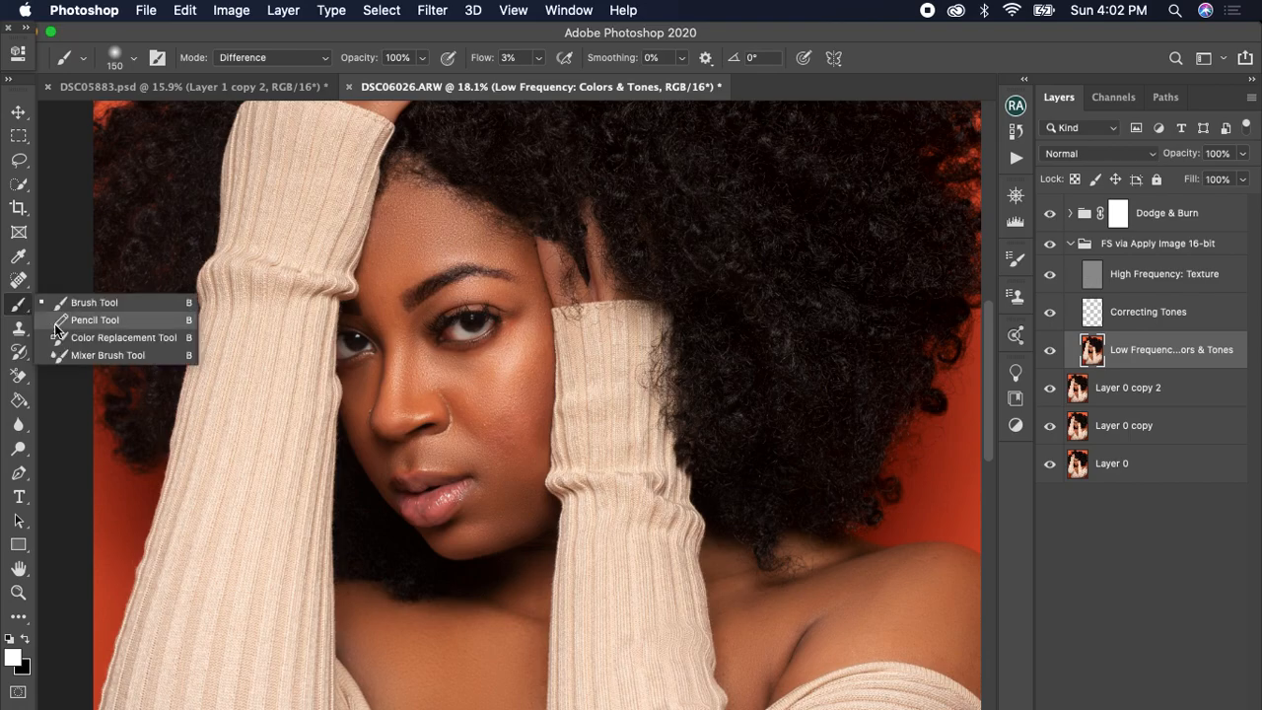
{"action": "left_click", "coordinate": [78, 357]}
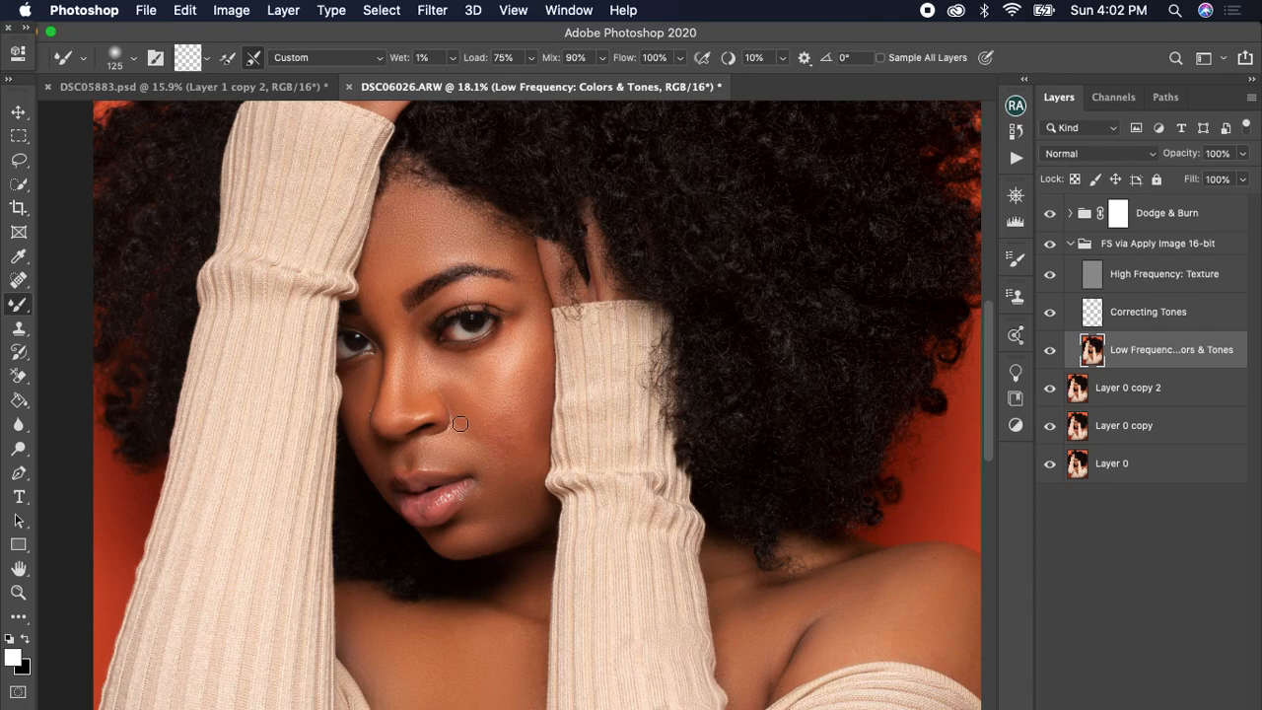
{"action": "key", "text": "bracketright"}
{"action": "key", "text": "bracketright"}
{"action": "mouse_move", "coordinate": [468, 412]}
{"action": "left_mouse_down"}
{"action": "mouse_move", "coordinate": [487, 429]}
{"action": "mouse_move", "coordinate": [487, 403]}
{"action": "mouse_move", "coordinate": [502, 401]}
{"action": "left_mouse_up"}
{"action": "key", "text": "bracketleft"}
{"action": "key", "text": "bracketleft"}
{"action": "key", "text": "bracketleft"}
{"action": "mouse_move", "coordinate": [465, 399]}
{"action": "left_mouse_down"}
{"action": "mouse_move", "coordinate": [512, 412]}
{"action": "mouse_move", "coordinate": [461, 420]}
{"action": "left_mouse_up"}
{"action": "scroll", "coordinate": [481, 384], "scroll_direction": "up", "scroll_amount": 2}
{"action": "scroll", "coordinate": [483, 399], "scroll_direction": "down", "scroll_amount": 3}
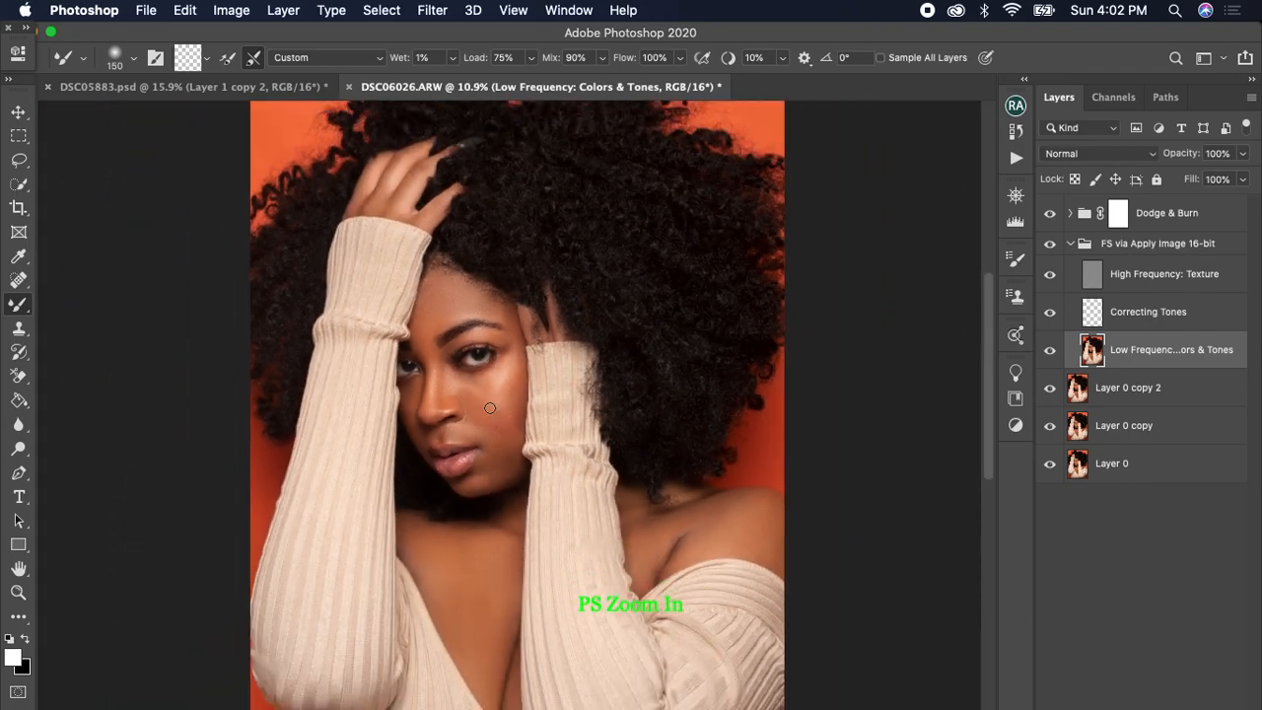
{"action": "scroll", "coordinate": [490, 408], "scroll_direction": "up", "scroll_amount": 1}
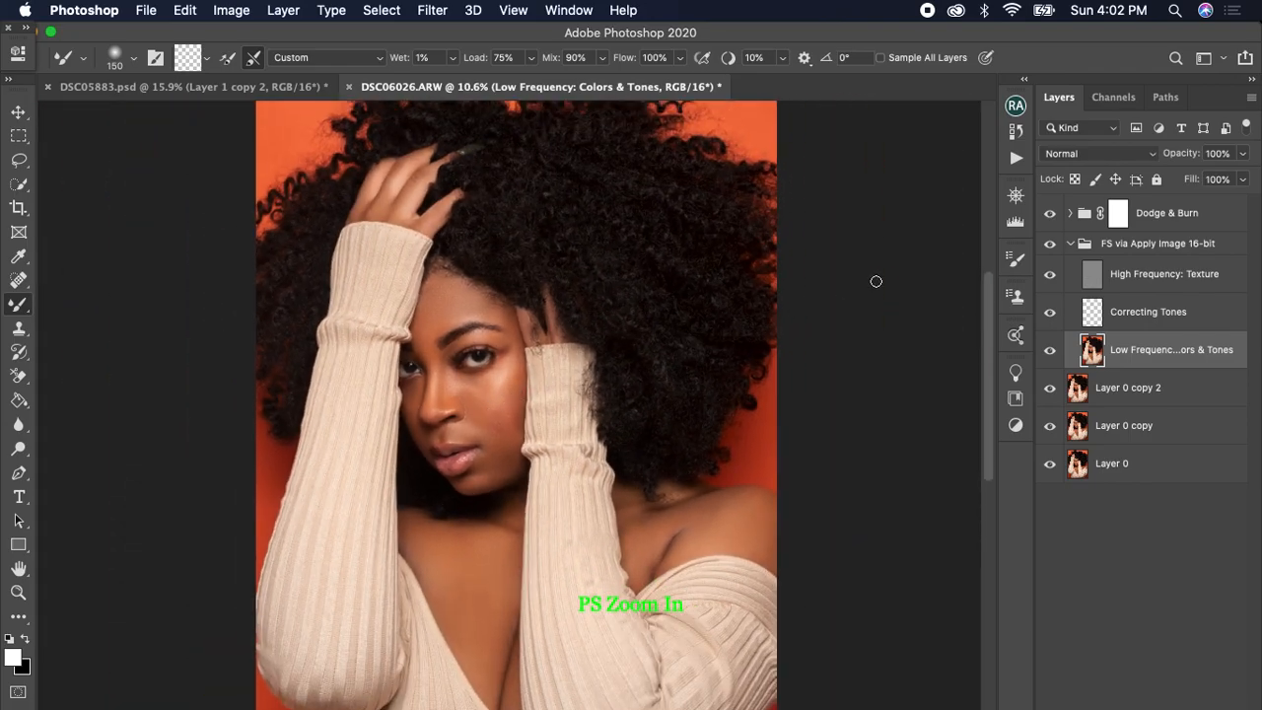
Undo the Mixer Brush strokes on the cheek and the earlier deletion of the Visual Aid - DELETE group
{"action": "key", "text": "super+z"}
{"action": "key", "text": "super+z"}
{"action": "key", "text": "super+z"}
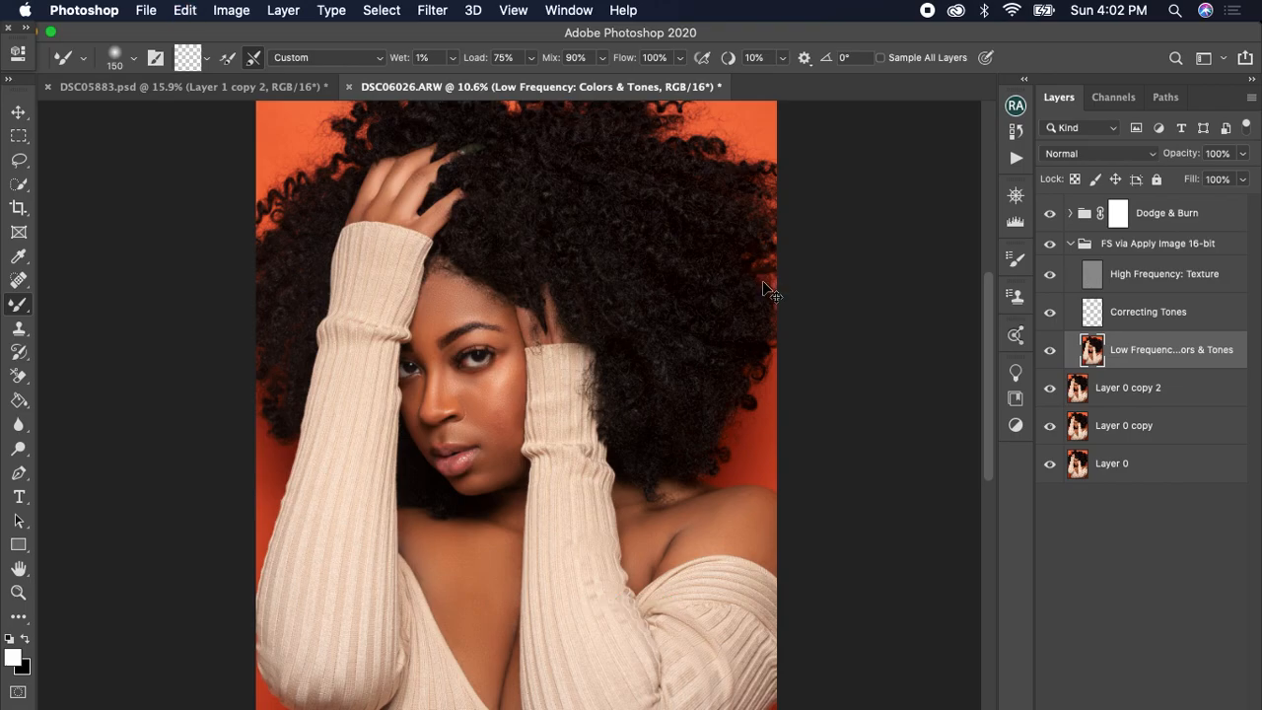
{"action": "key", "text": "super+z"}
{"action": "key", "text": "super+z"}
{"action": "key", "text": "super+z"}
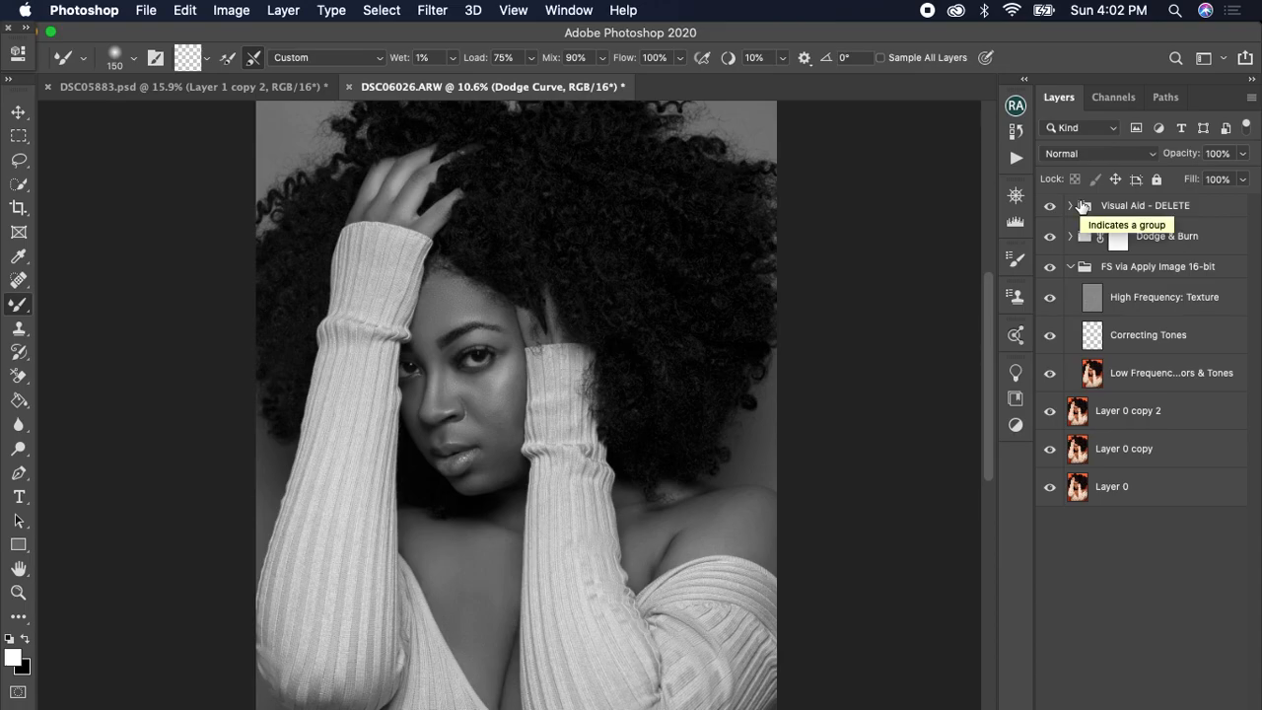
Delete the Visual Aid - DELETE group and stamp all visible layers into a new layer at the top of the stack
{"action": "left_click", "coordinate": [1072, 268]}
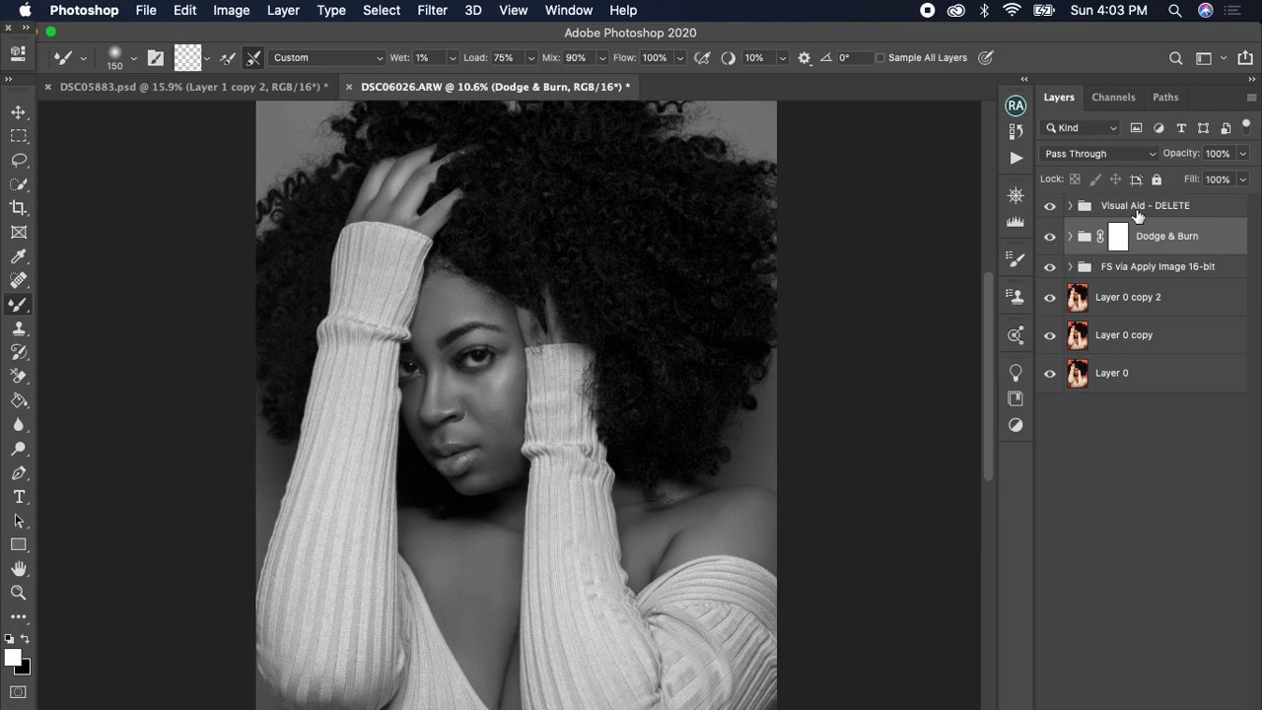
{"action": "left_click", "coordinate": [1145, 206]}
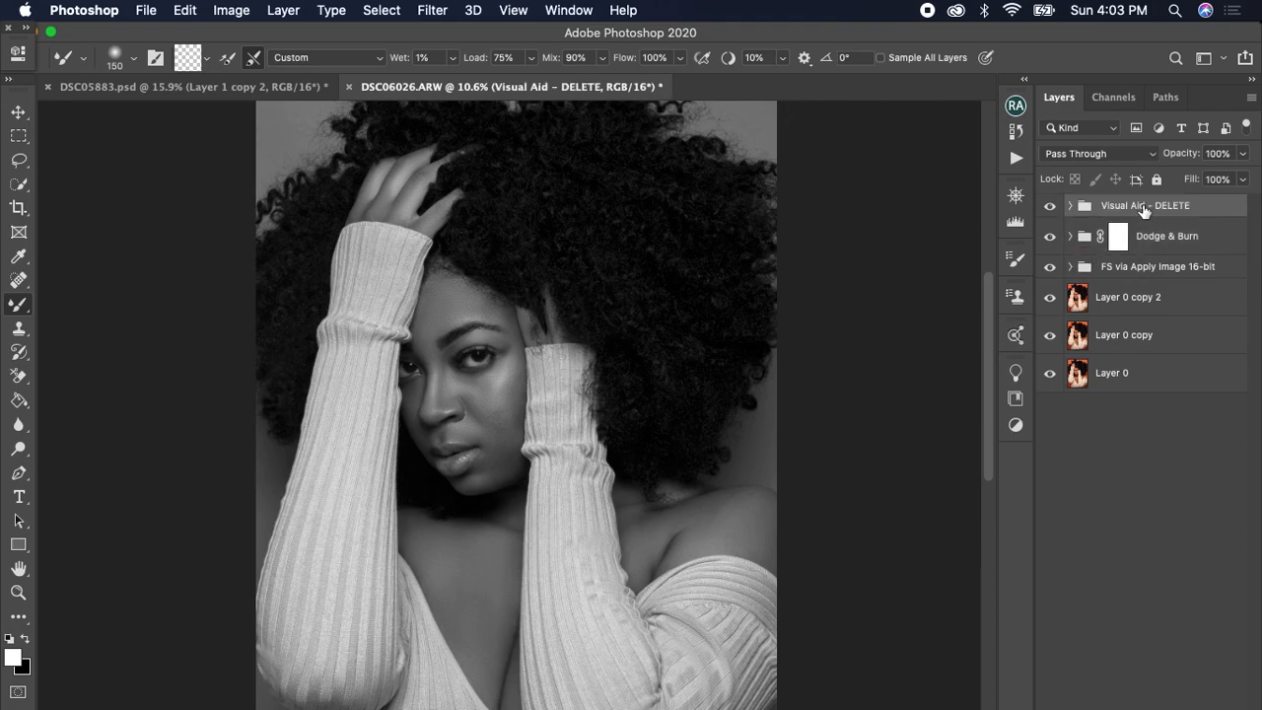
{"action": "key", "text": "BackSpace"}
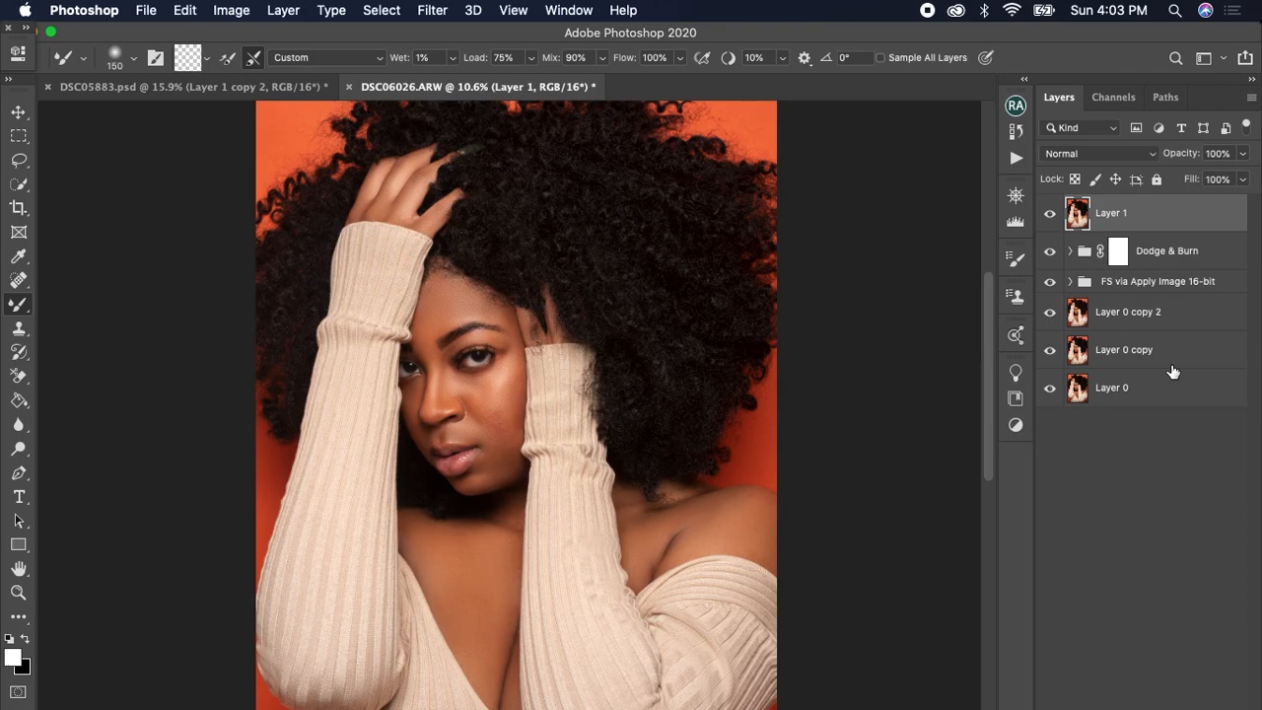
Duplicate the stamped layer and add a Curves adjustment above it, raising the RGB midtones to brighten the image strongly
{"action": "key", "text": "cmd+j"}
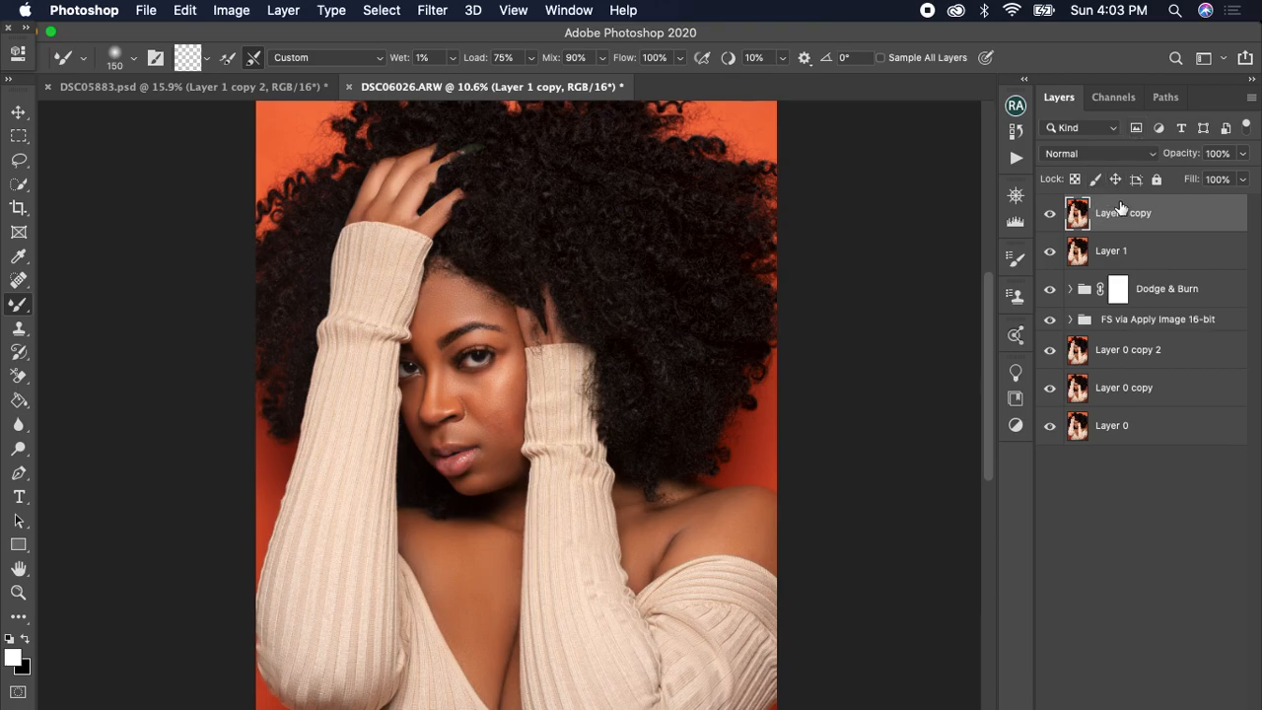
{"action": "left_click", "coordinate": [1016, 424]}
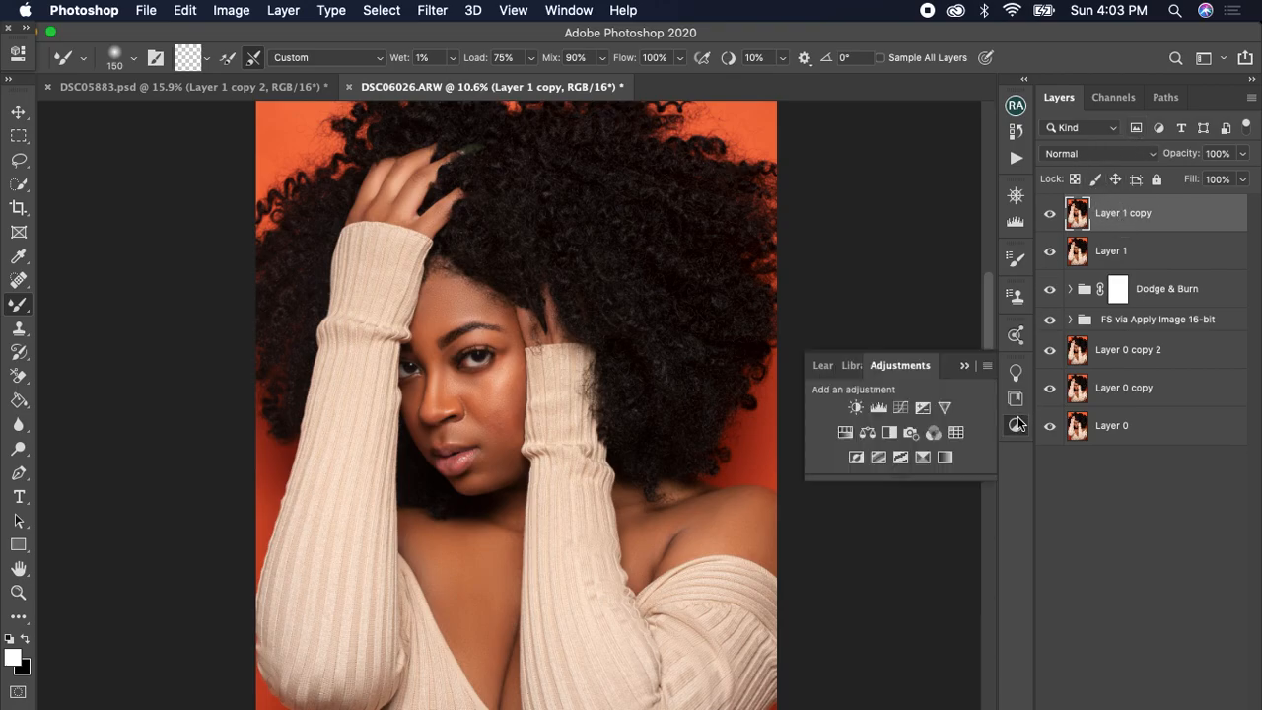
{"action": "left_click", "coordinate": [899, 408]}
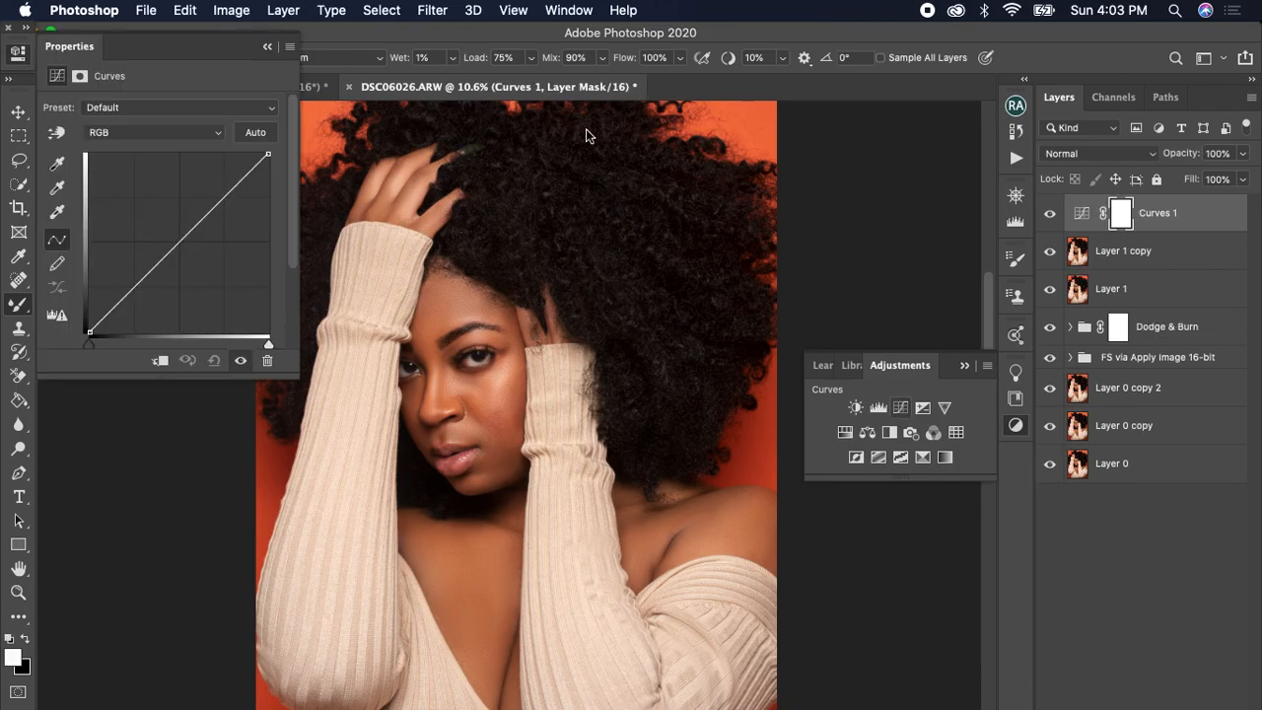
{"action": "left_click_drag", "start_coordinate": [176, 248], "coordinate": [154, 217]}
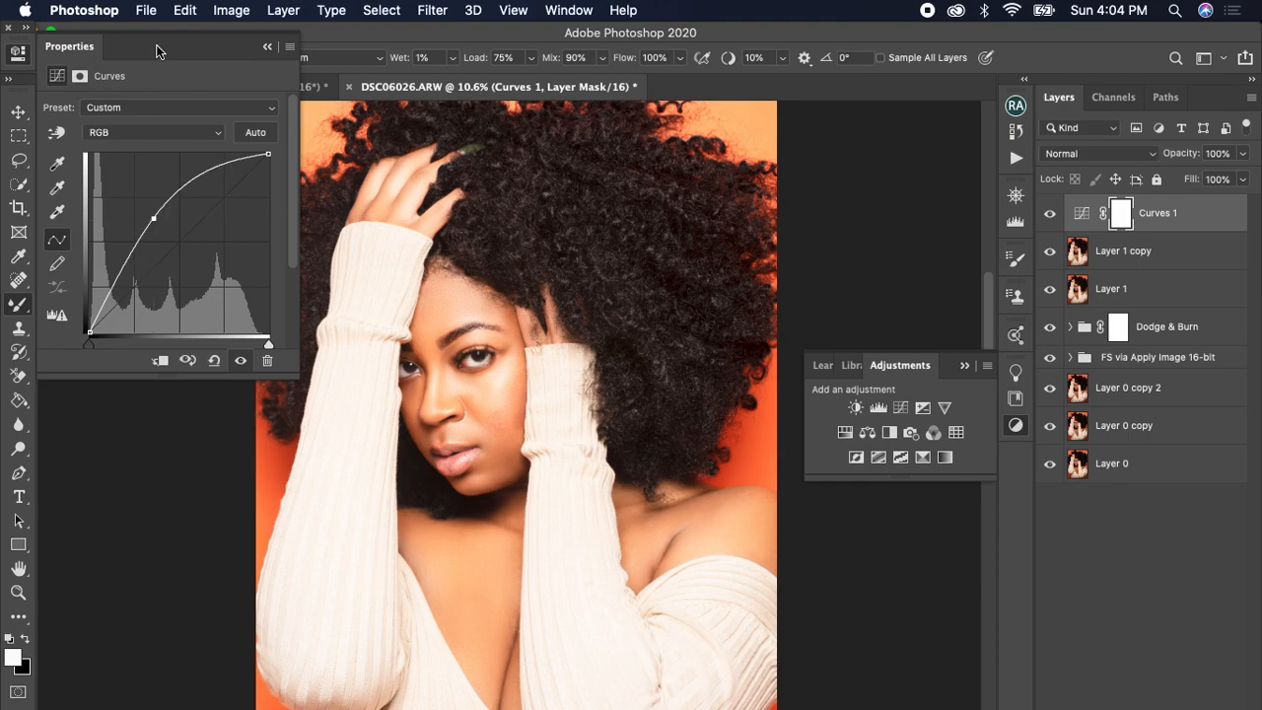
{"action": "left_click", "coordinate": [266, 48]}
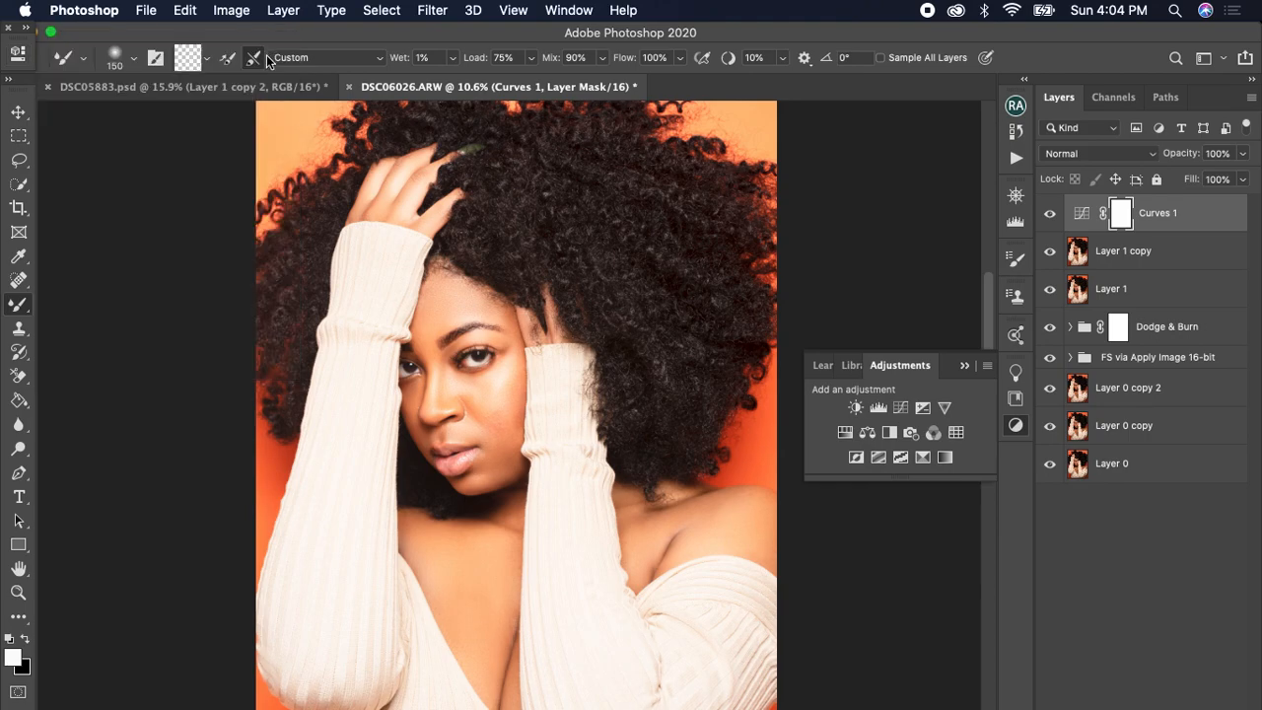
{"action": "left_click", "coordinate": [964, 365]}
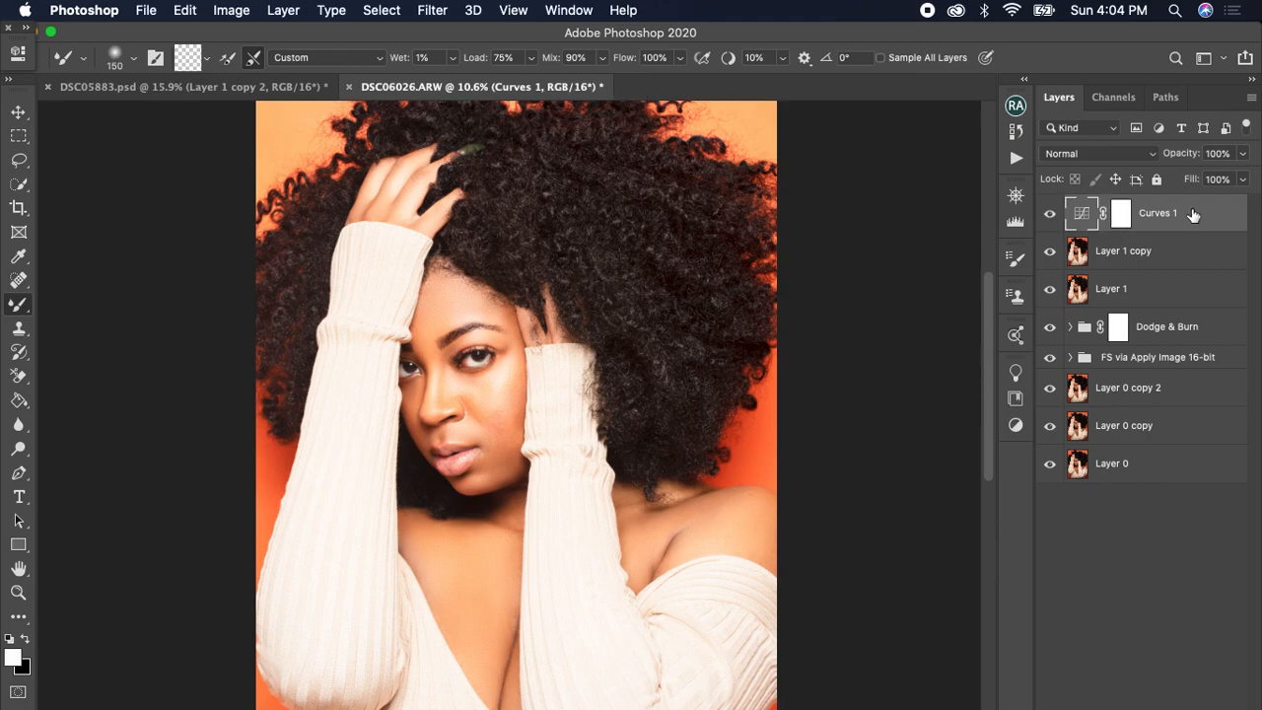
In the Curves 1 layer's blending options, set the black Blend If value for the Underlying Layer to 117
{"action": "double_click", "coordinate": [1193, 215]}
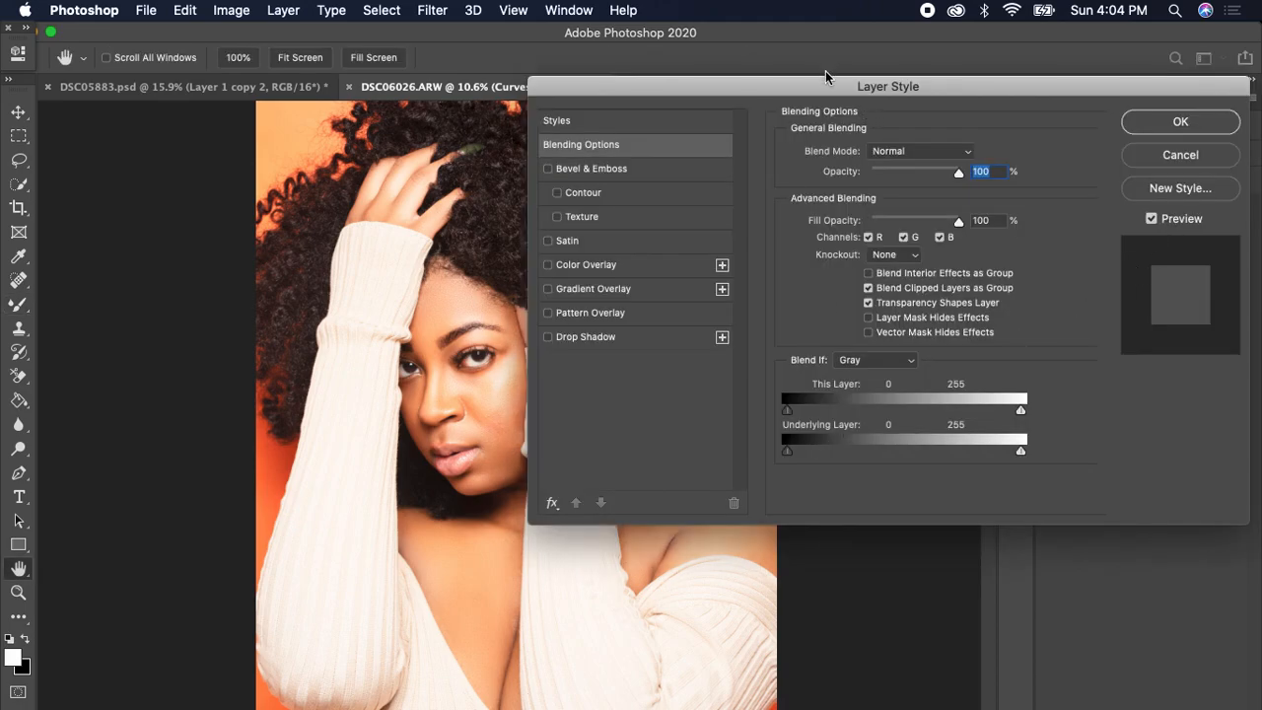
{"action": "left_click_drag", "start_coordinate": [824, 85], "coordinate": [860, 29]}
{"action": "left_click_drag", "start_coordinate": [797, 398], "coordinate": [900, 396]}
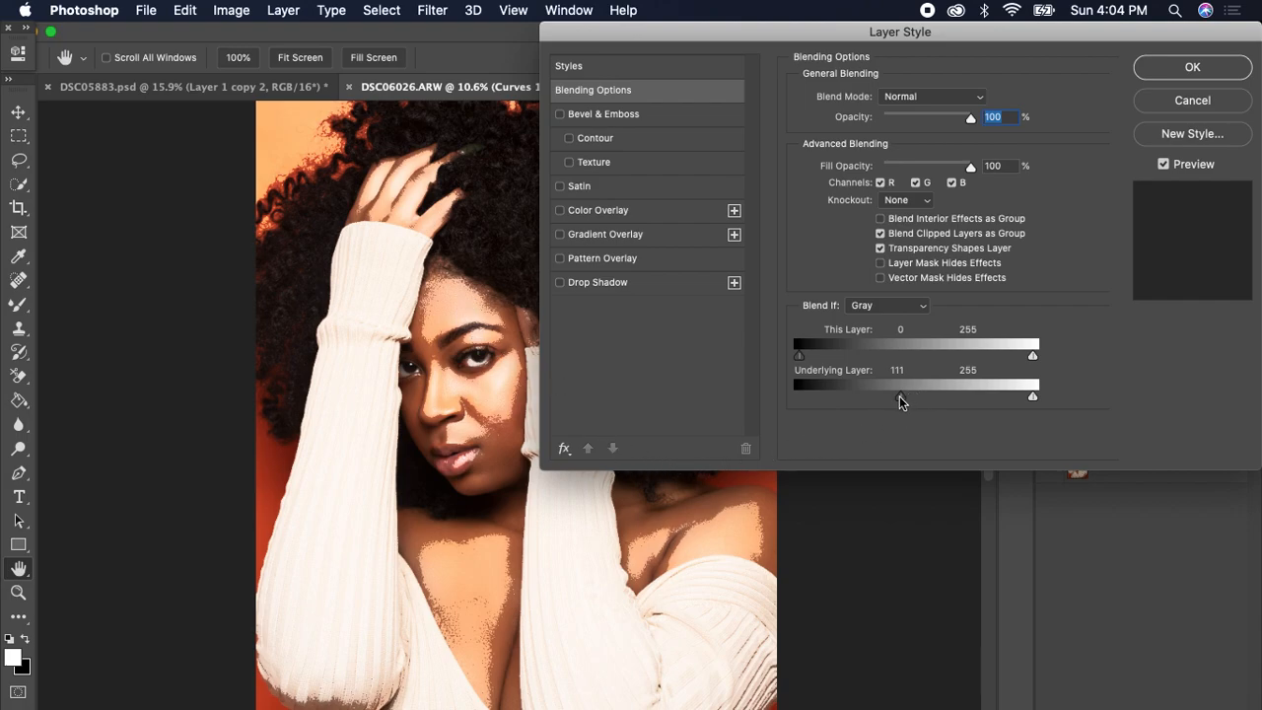
{"action": "left_click_drag", "start_coordinate": [900, 399], "coordinate": [906, 401]}
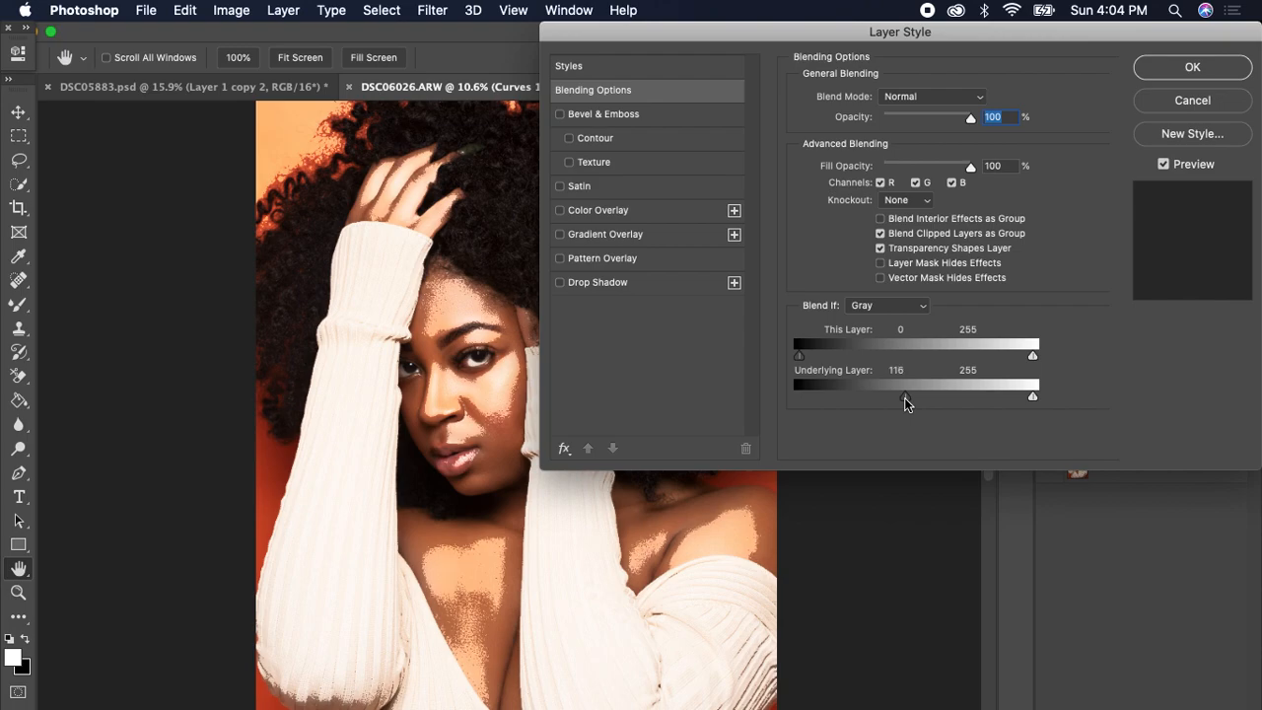
{"action": "left_click_drag", "start_coordinate": [907, 402], "coordinate": [907, 404]}
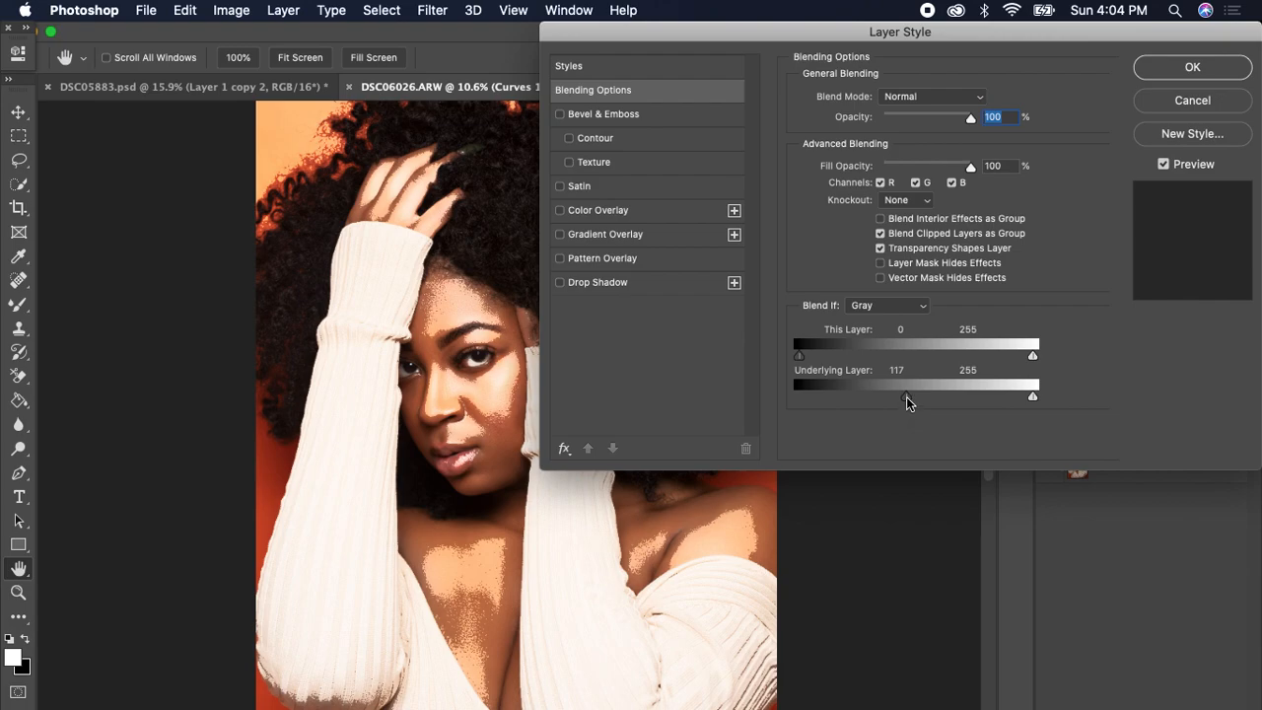
Split the underlying black Blend If value to 116 / 245, apply it, and compare the image with and without Curves 1
{"action": "key", "text": "alt"}
{"action": "left_click_drag", "start_coordinate": [907, 397], "coordinate": [1026, 399]}
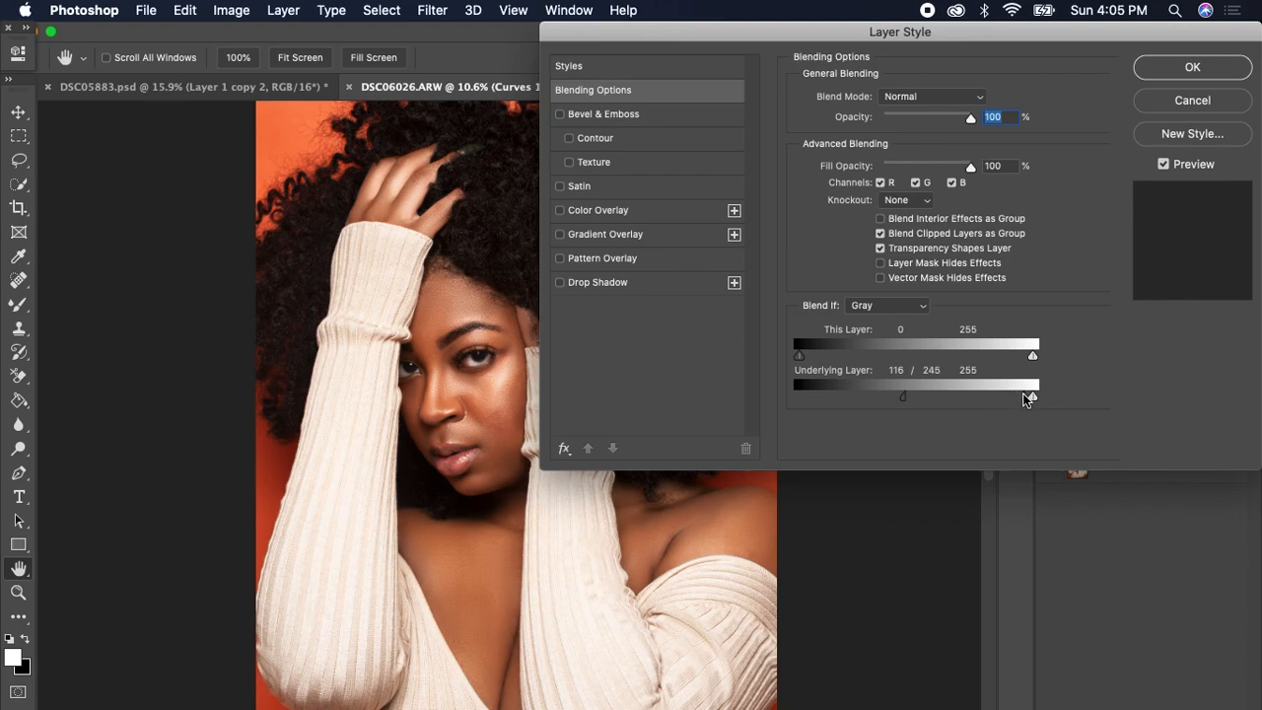
{"action": "left_click_drag", "start_coordinate": [1124, 38], "coordinate": [1022, 37]}
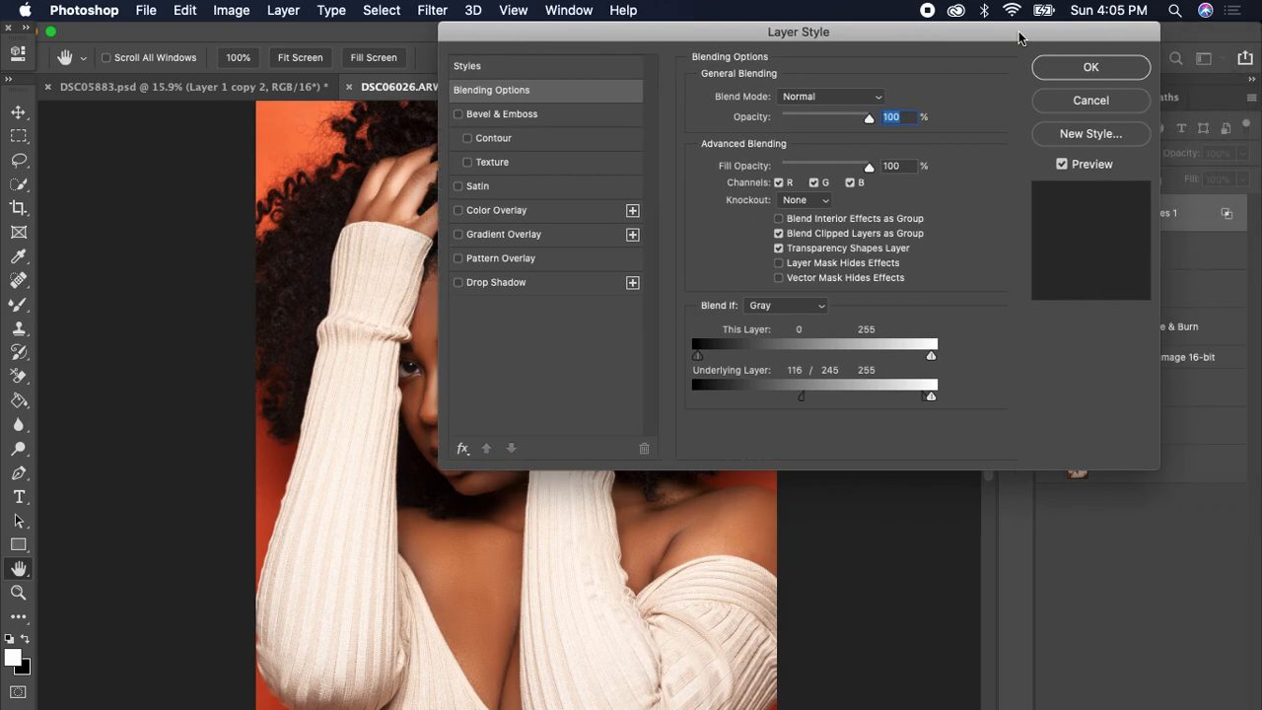
{"action": "left_click", "coordinate": [1098, 71]}
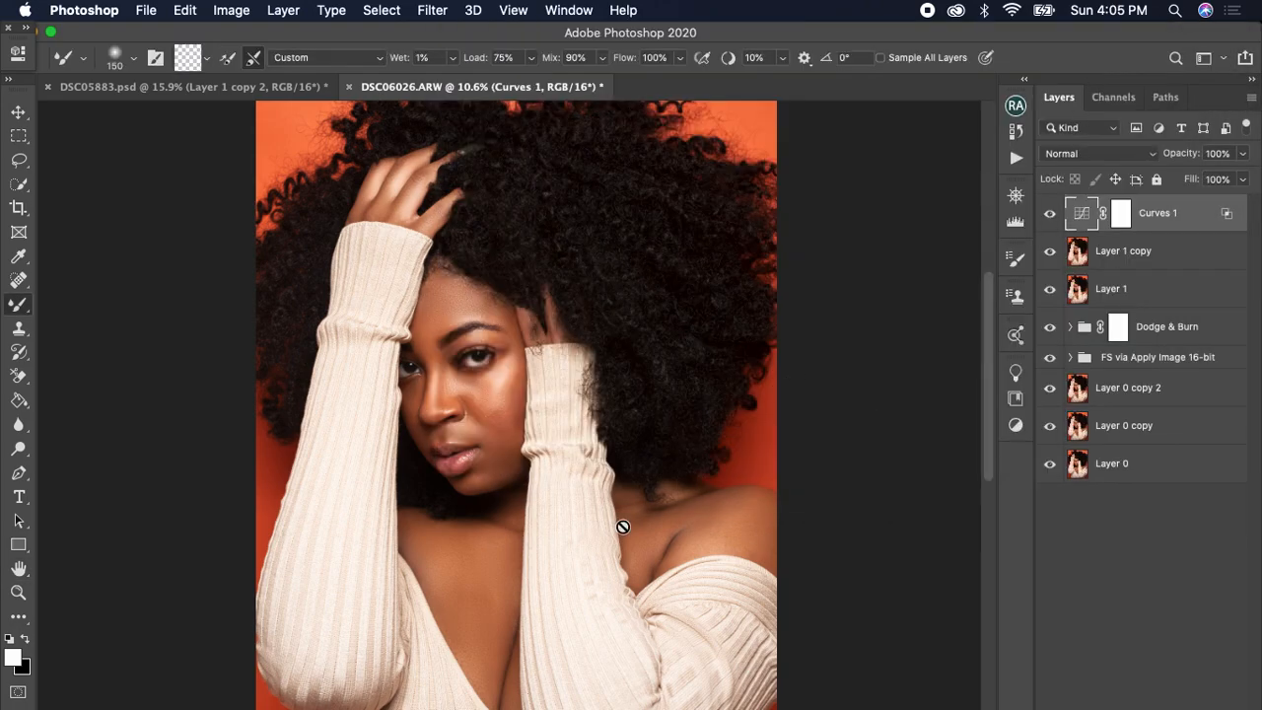
{"action": "left_click", "coordinate": [1052, 213]}
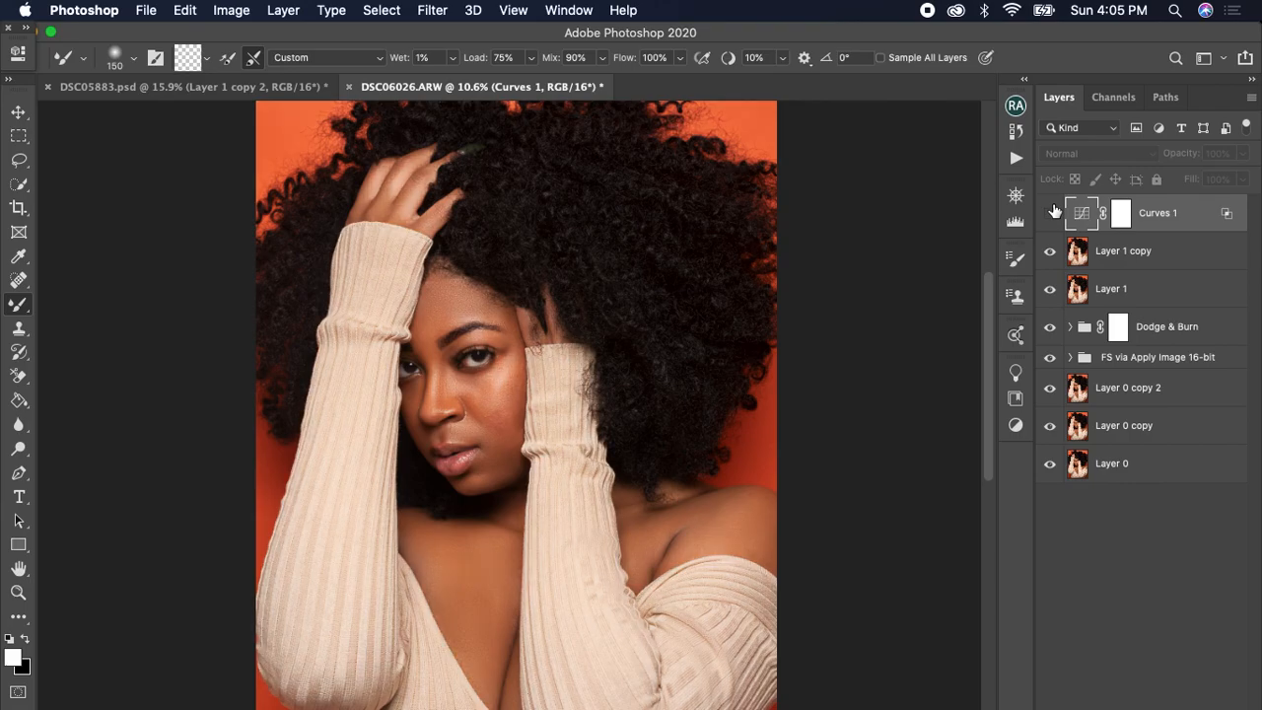
{"action": "left_click", "coordinate": [1052, 213]}
{"action": "left_click", "coordinate": [1052, 213]}
{"action": "left_click", "coordinate": [1052, 213]}
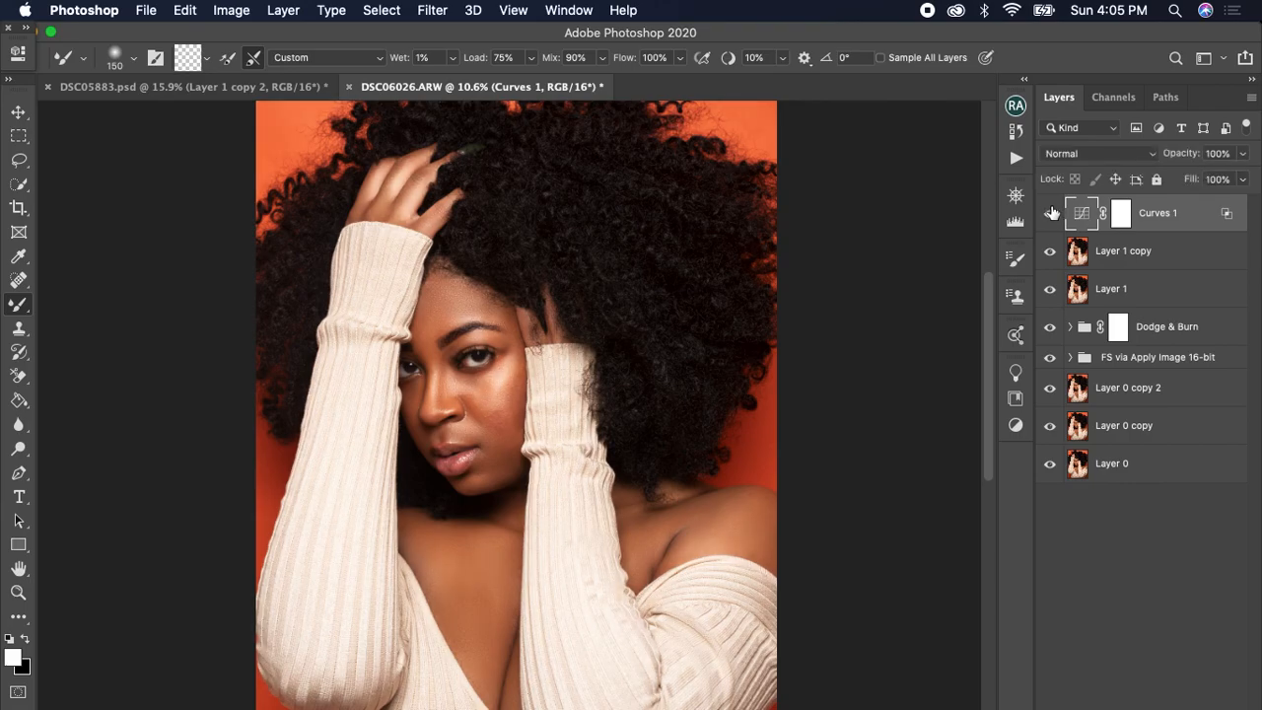
Invert the Curves 1 layer mask to black and switch to the regular Brush tool with white as the foreground colour
{"action": "left_click", "coordinate": [1122, 214]}
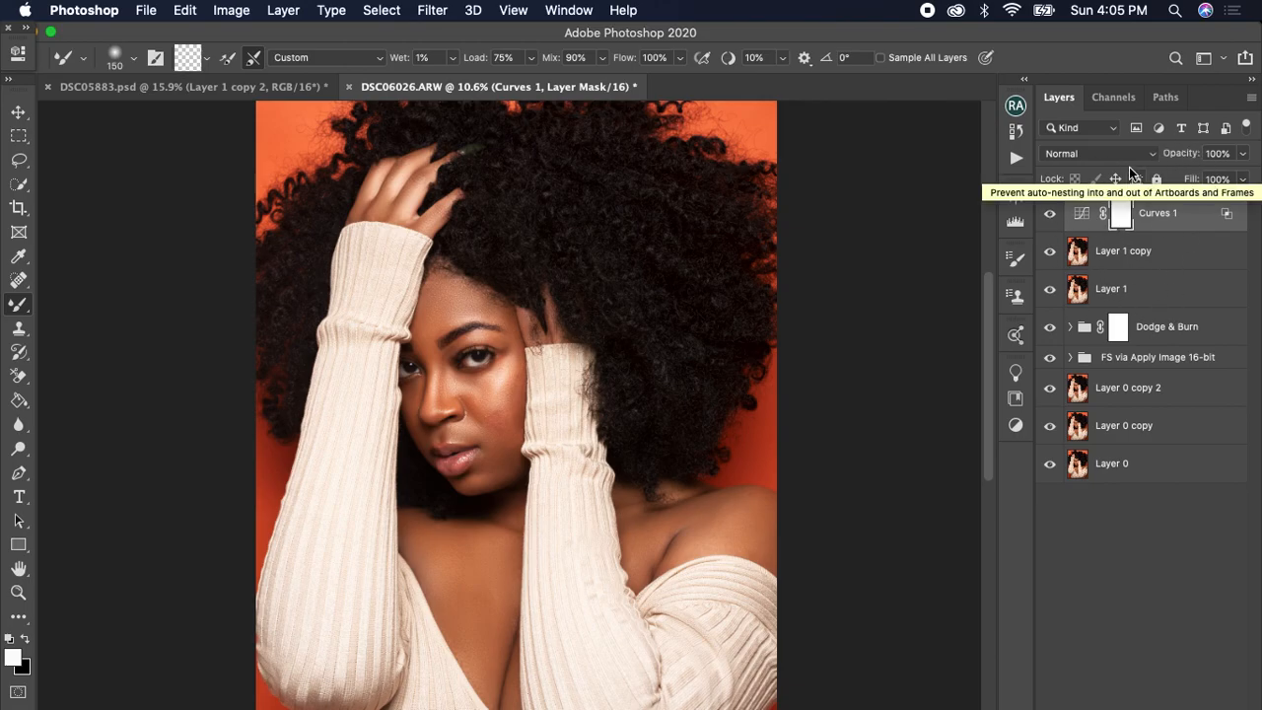
{"action": "key", "text": "super+i"}
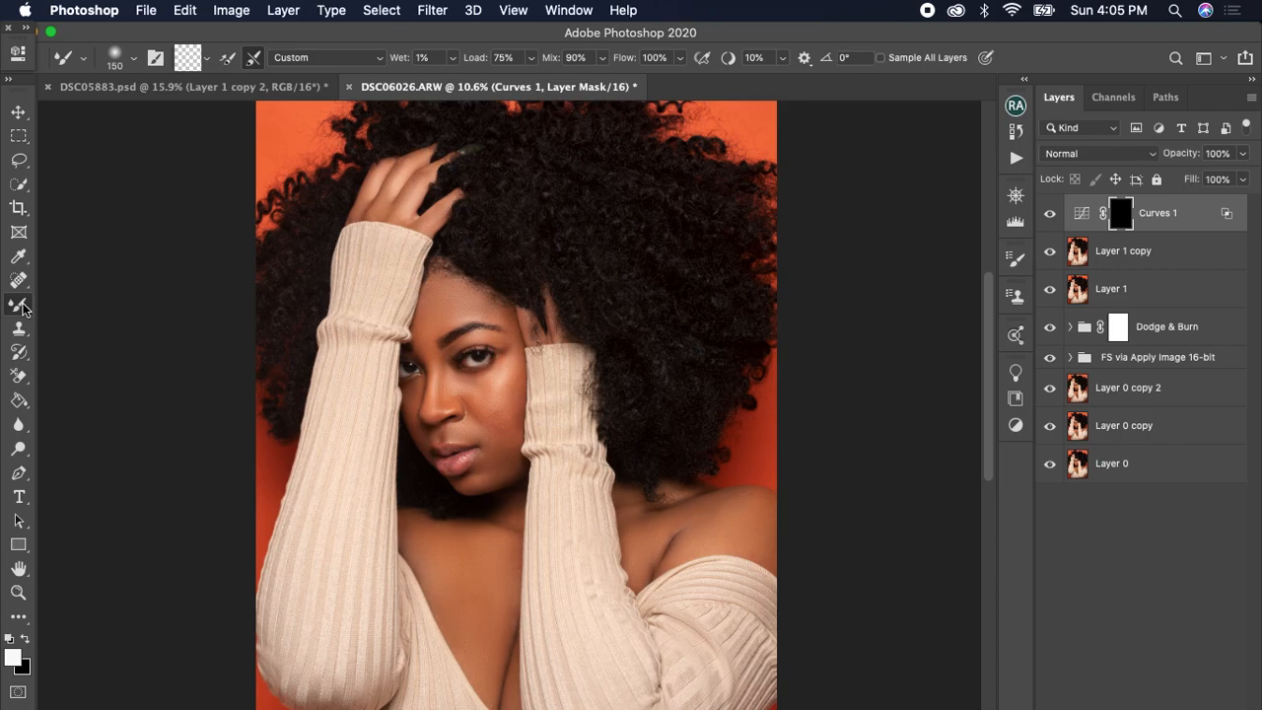
{"action": "left_click_drag", "start_coordinate": [23, 309], "coordinate": [69, 303]}
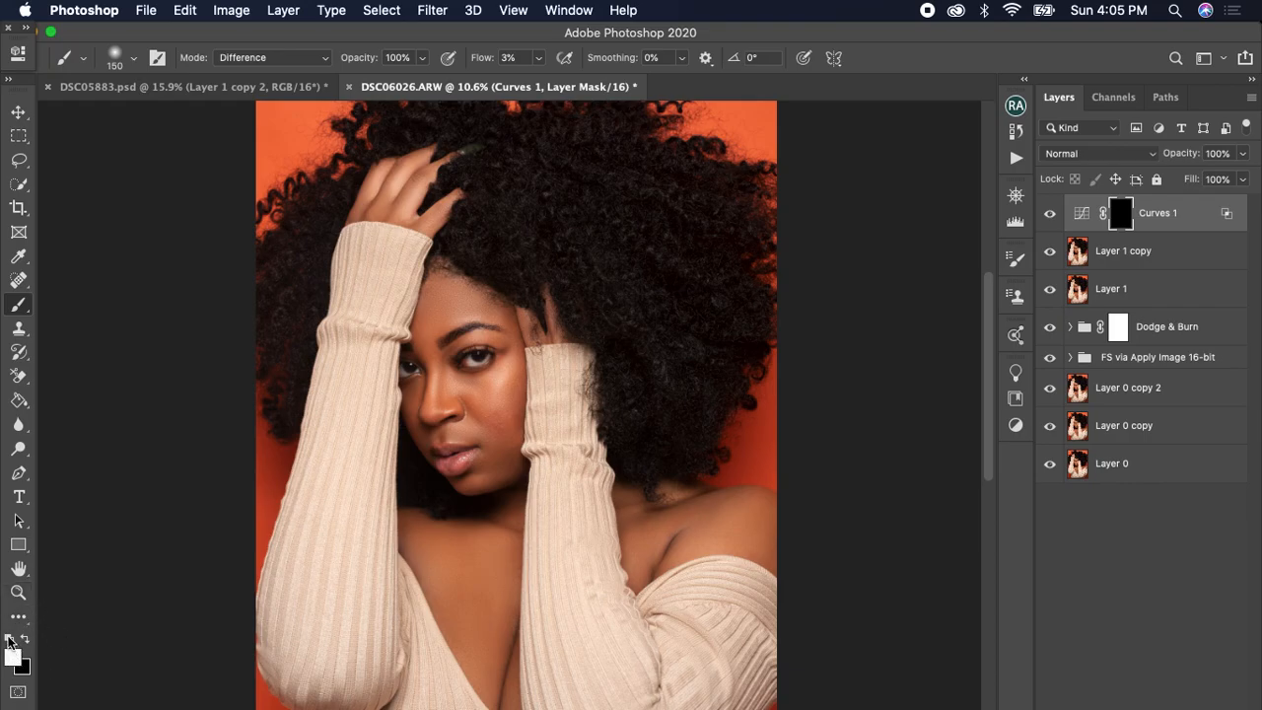
{"action": "key", "text": "x"}
{"action": "left_click", "coordinate": [28, 643]}
{"action": "left_click", "coordinate": [28, 643]}
{"action": "left_click", "coordinate": [27, 643]}
{"action": "left_click", "coordinate": [29, 641]}
{"action": "left_click", "coordinate": [30, 642]}
{"action": "left_click", "coordinate": [28, 643]}
{"action": "left_click", "coordinate": [29, 642]}
Paint highlights into the hair on the Curves 1 mask at 3% flow, ending at brush size 400, and stamp the visible layers into a new layer
{"action": "key", "text": "bracketright"}
{"action": "key", "text": "bracketright"}
{"action": "key", "text": "bracketright"}
{"action": "key", "text": "bracketright"}
{"action": "key", "text": "bracketright"}
{"action": "mouse_move", "coordinate": [558, 201]}
{"action": "left_mouse_down"}
{"action": "mouse_move", "coordinate": [367, 263]}
{"action": "mouse_move", "coordinate": [293, 256]}
{"action": "mouse_move", "coordinate": [293, 320]}
{"action": "mouse_move", "coordinate": [298, 227]}
{"action": "left_mouse_up"}
{"action": "key", "text": "["}
{"action": "key", "text": "["}
{"action": "key", "text": "bracketright"}
{"action": "key", "text": "bracketright"}
{"action": "key", "text": "bracketright"}
{"action": "key", "text": "bracketleft"}
{"action": "key", "text": "bracketleft"}
{"action": "key", "text": "bracketright"}
{"action": "key", "text": "bracketright"}
{"action": "key", "text": "super+alt+shift+e"}
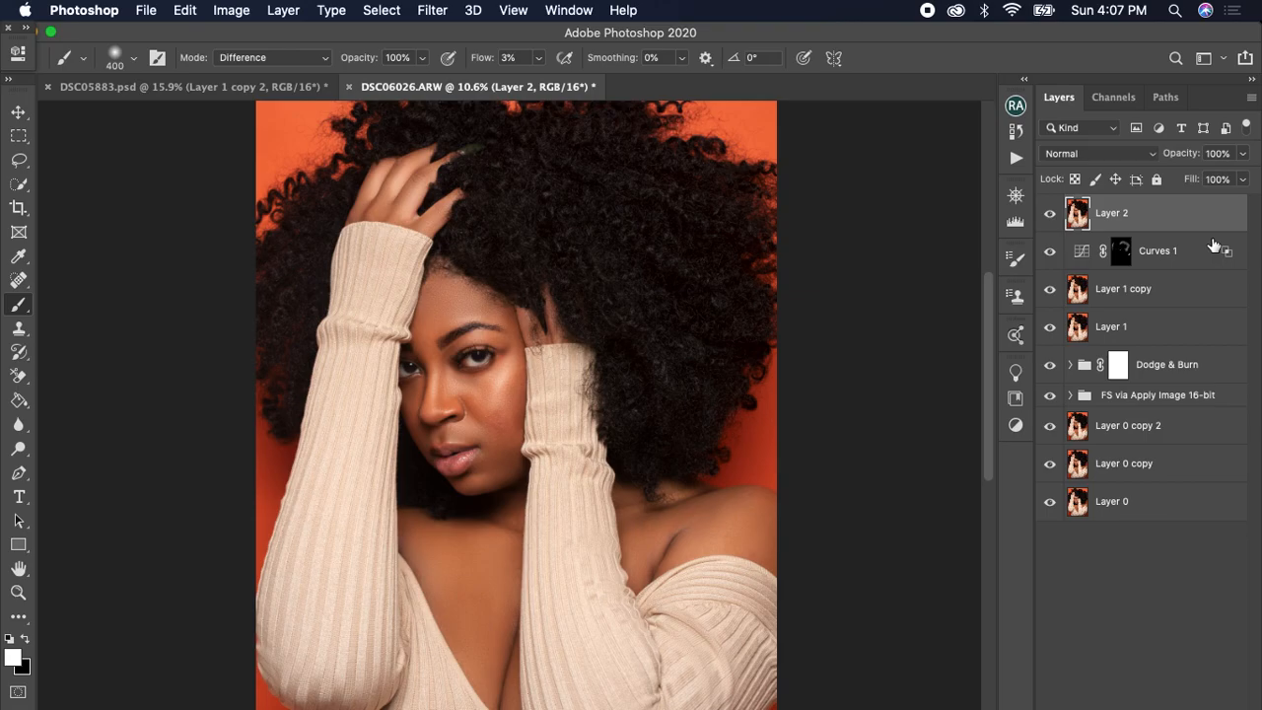
Sharpen Layer 2 with Unsharp Mask at 50% amount, 4.4 pixels radius and threshold 0
{"action": "left_click", "coordinate": [431, 12]}
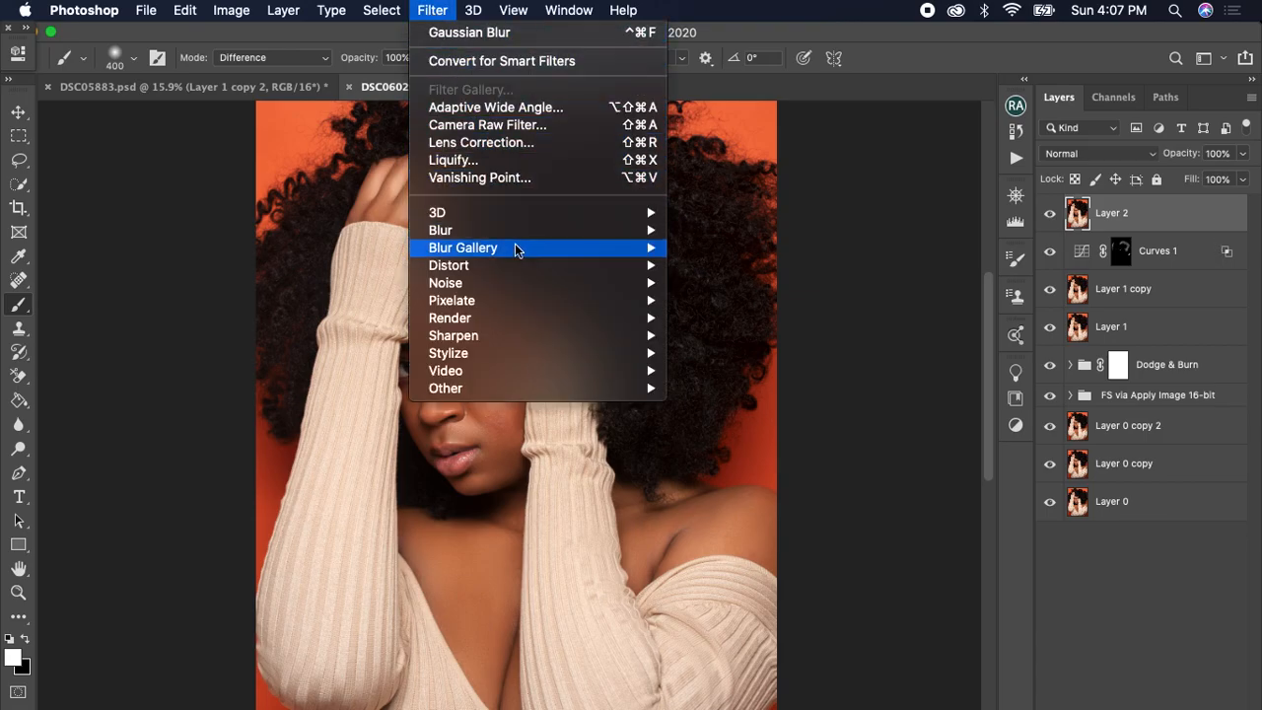
{"action": "mouse_move", "coordinate": [399, 10]}
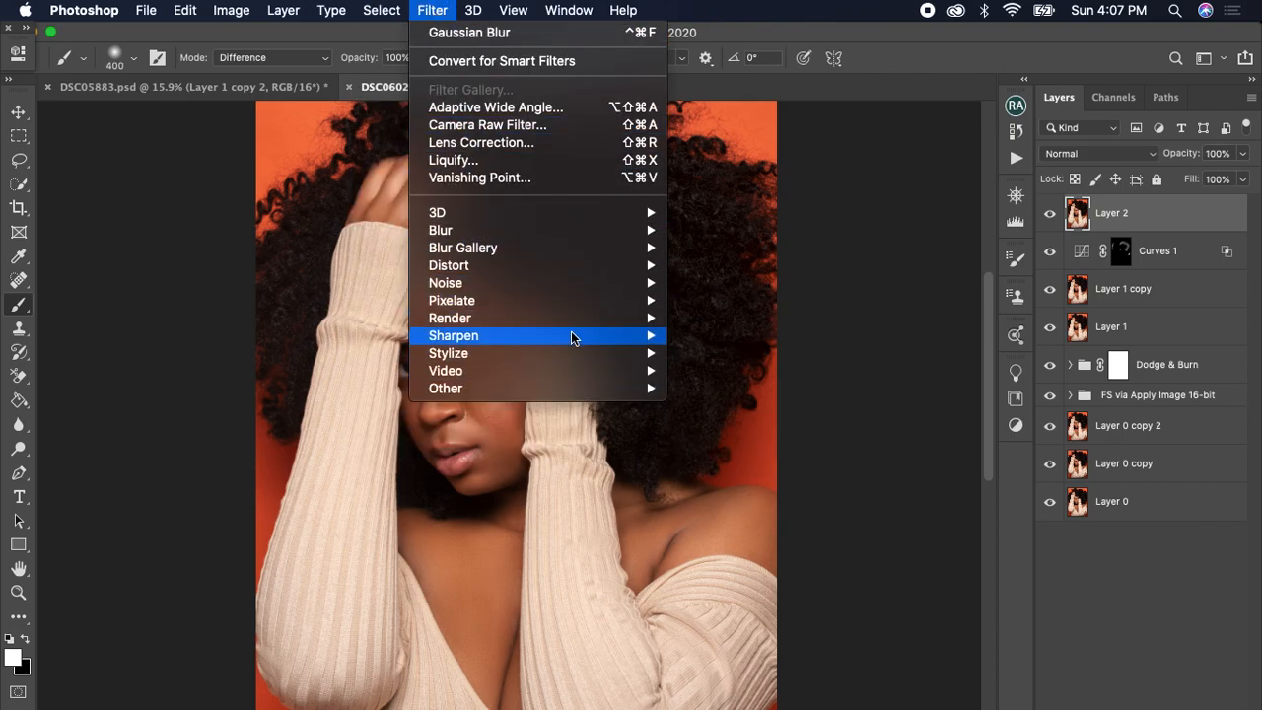
{"action": "mouse_move", "coordinate": [639, 335]}
{"action": "left_click", "coordinate": [766, 424]}
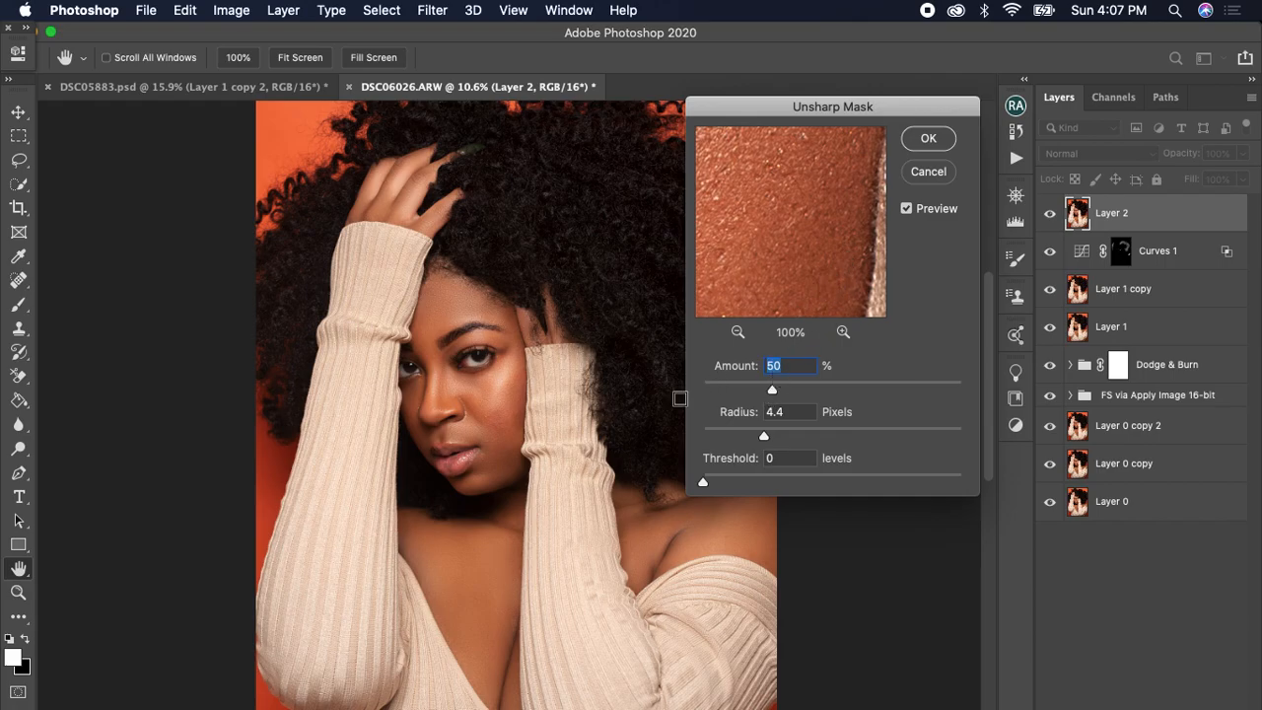
{"action": "left_click", "coordinate": [926, 139]}
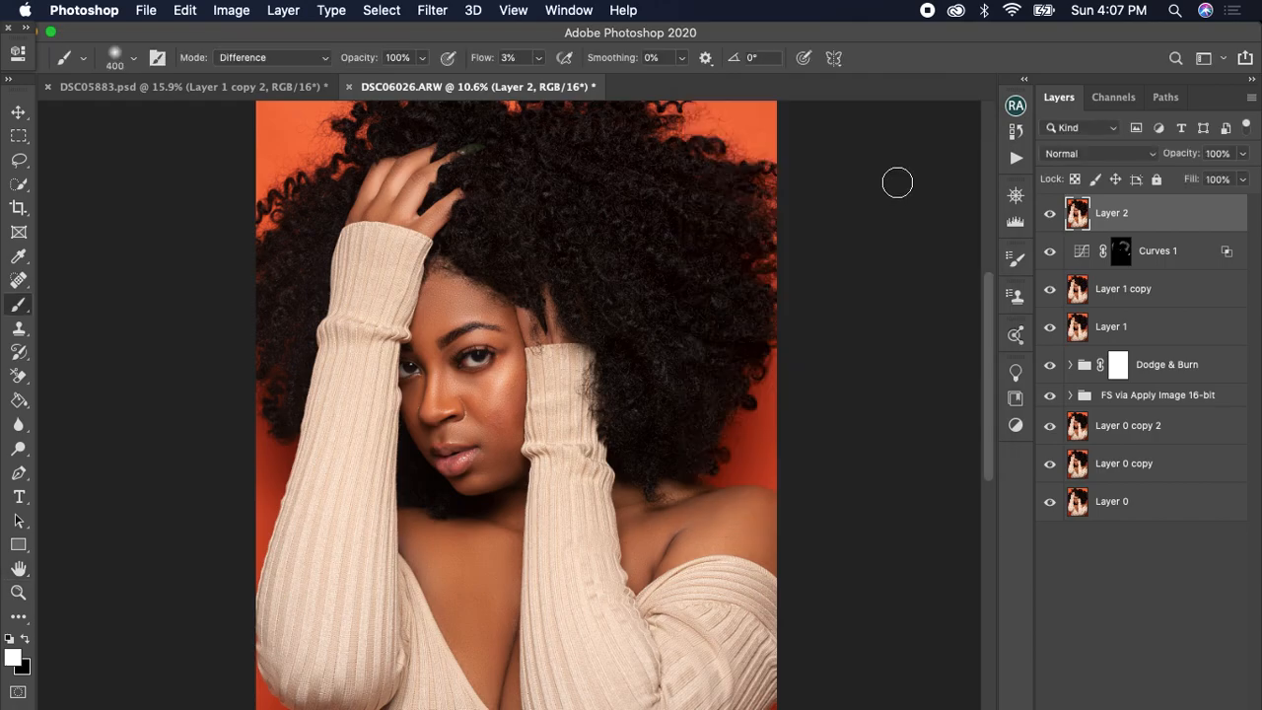
Check the sharpening on the face and hair and duplicate Layer 2
{"action": "scroll", "coordinate": [507, 385], "scroll_direction": "up", "scroll_amount": 6}
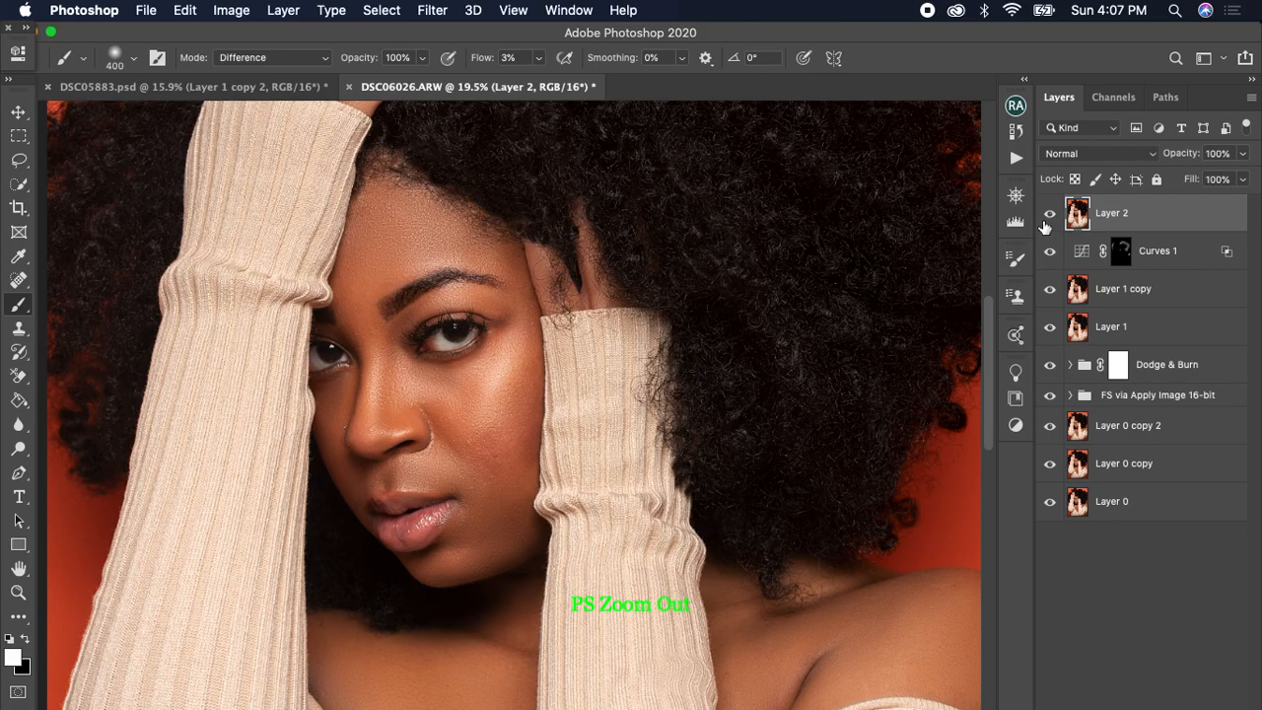
{"action": "scroll", "coordinate": [488, 367], "scroll_direction": "up", "scroll_amount": 2}
{"action": "scroll", "coordinate": [490, 367], "scroll_direction": "down", "scroll_amount": 4}
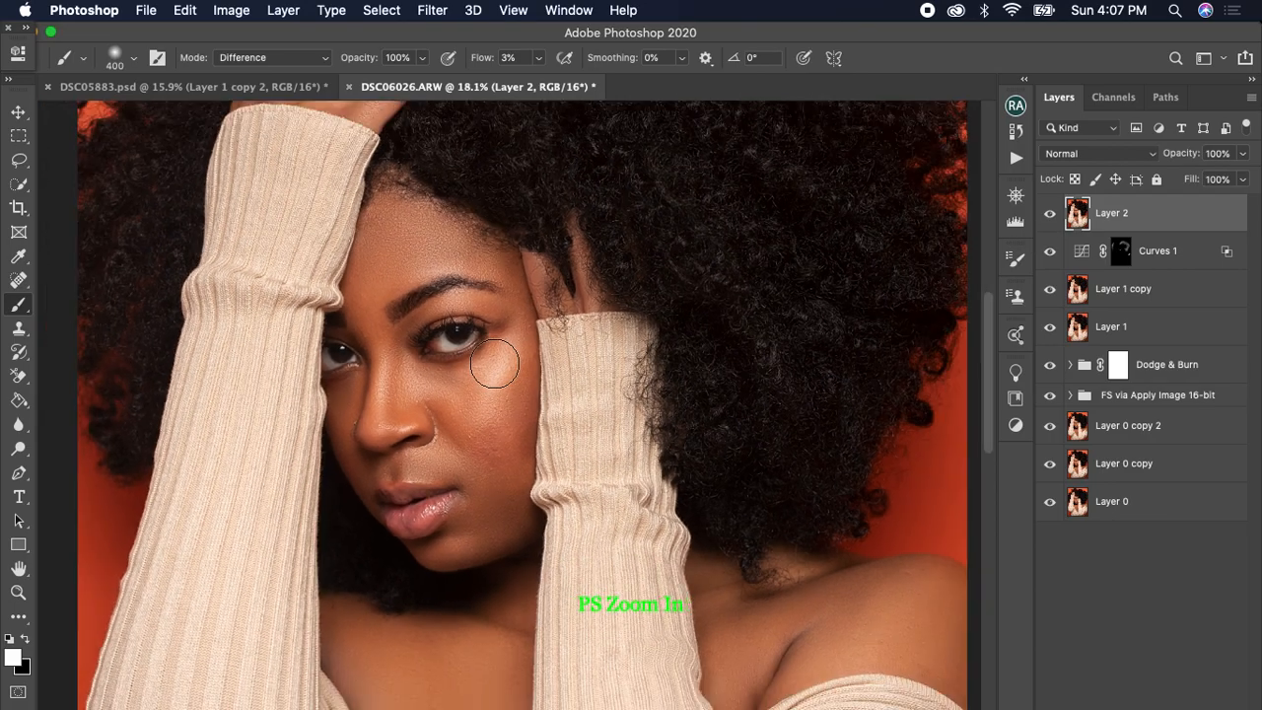
{"action": "key", "text": "super+minus"}
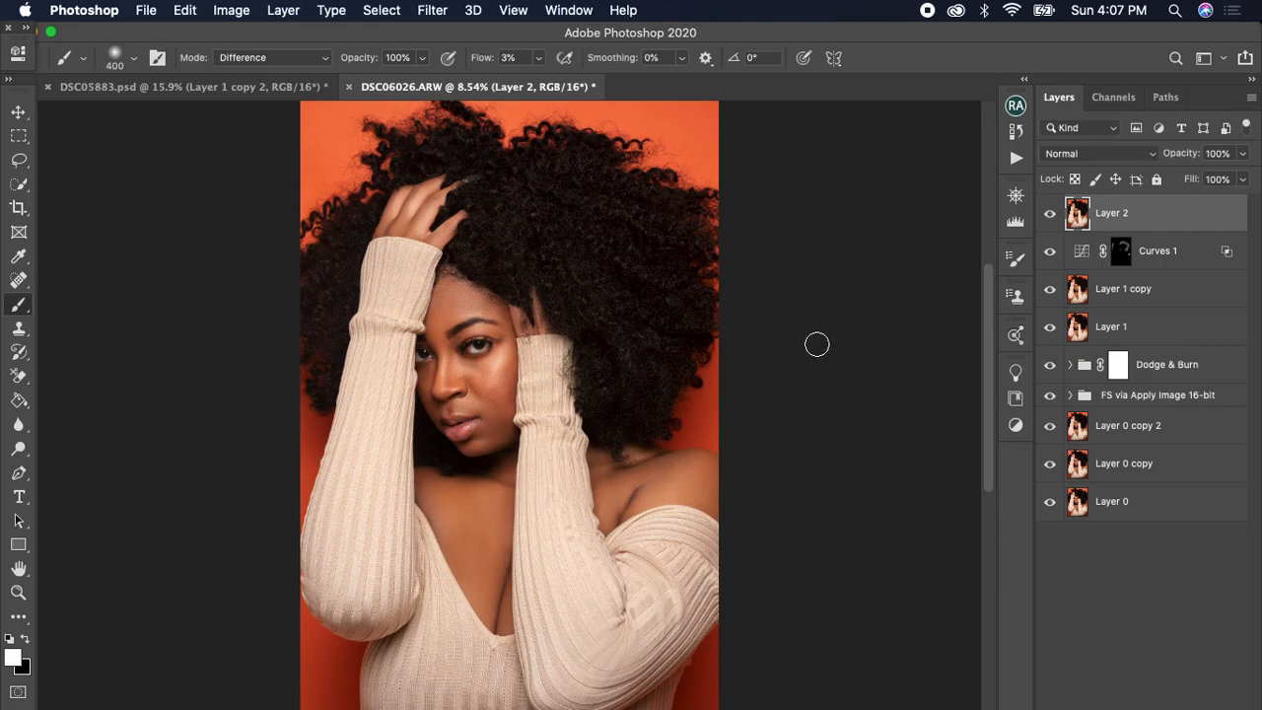
{"action": "key", "text": "super+j"}
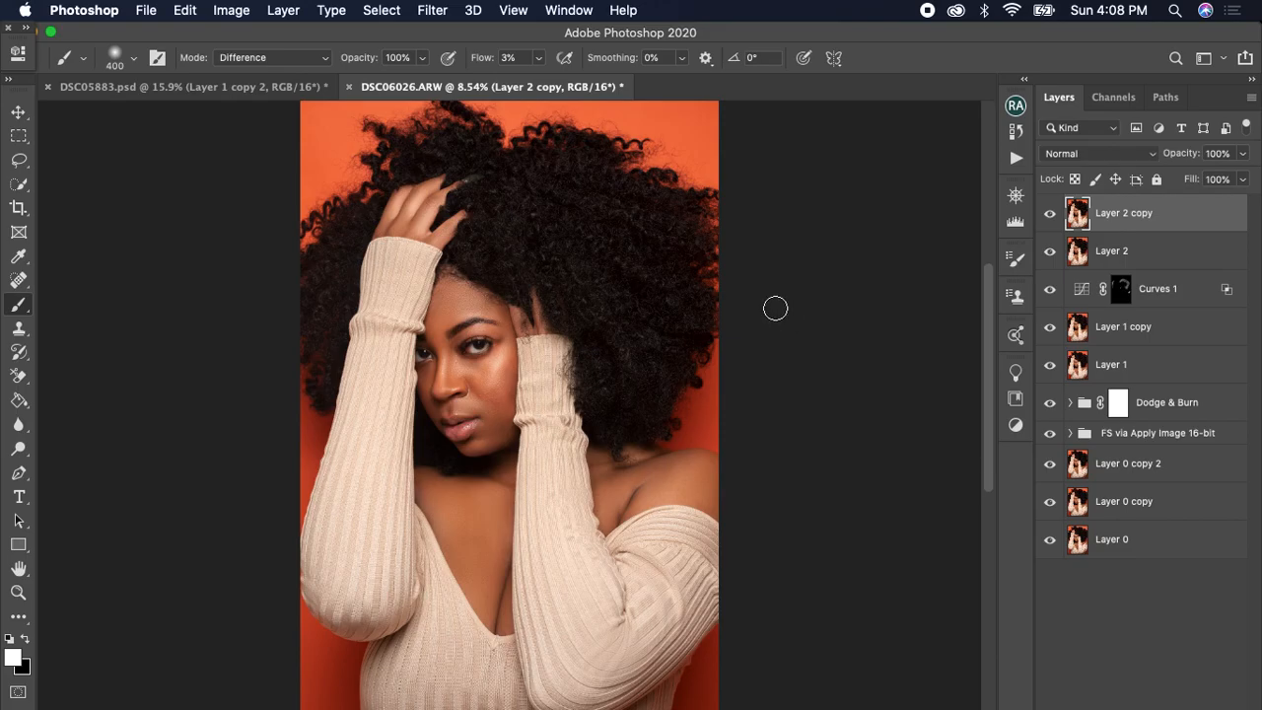
Try brightening the irises on Layer 2 copy with the Dodge tool, range Shadows at 100% exposure, and undo it
{"action": "scroll", "coordinate": [522, 331], "scroll_direction": "down", "scroll_amount": 2}
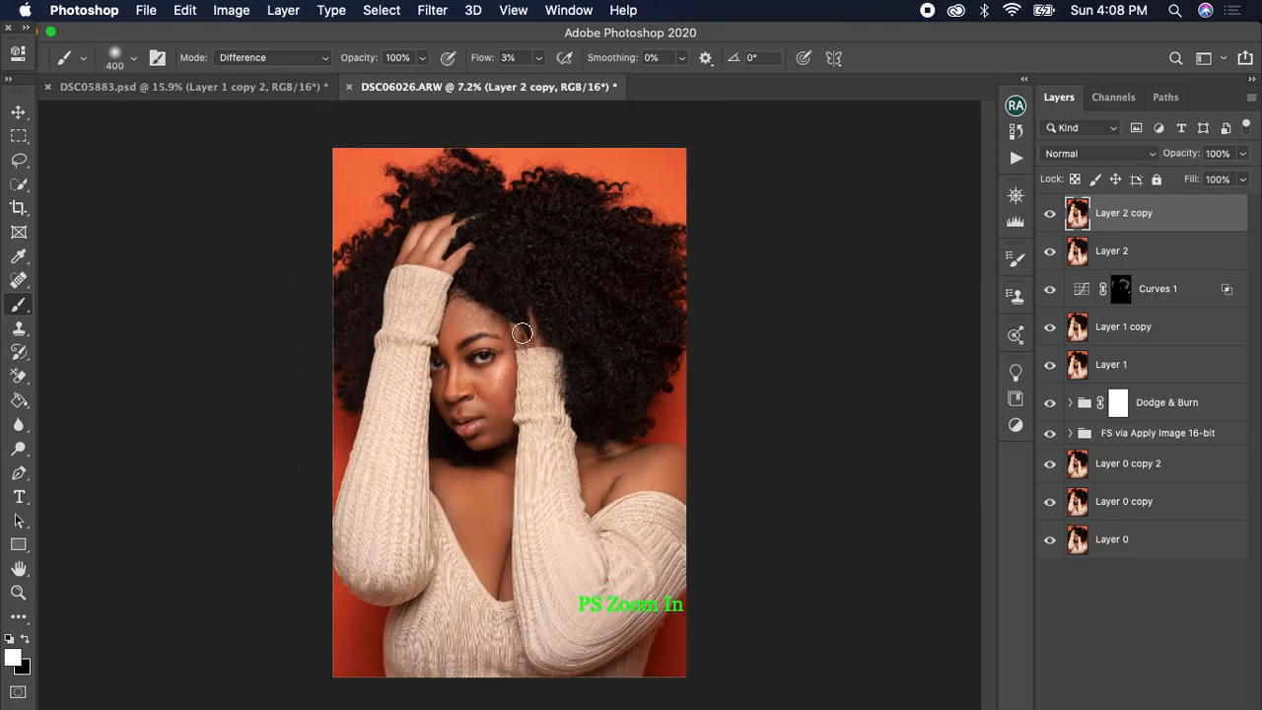
{"action": "scroll", "coordinate": [522, 333], "scroll_direction": "up", "scroll_amount": 4}
{"action": "scroll", "coordinate": [520, 342], "scroll_direction": "up", "scroll_amount": 10}
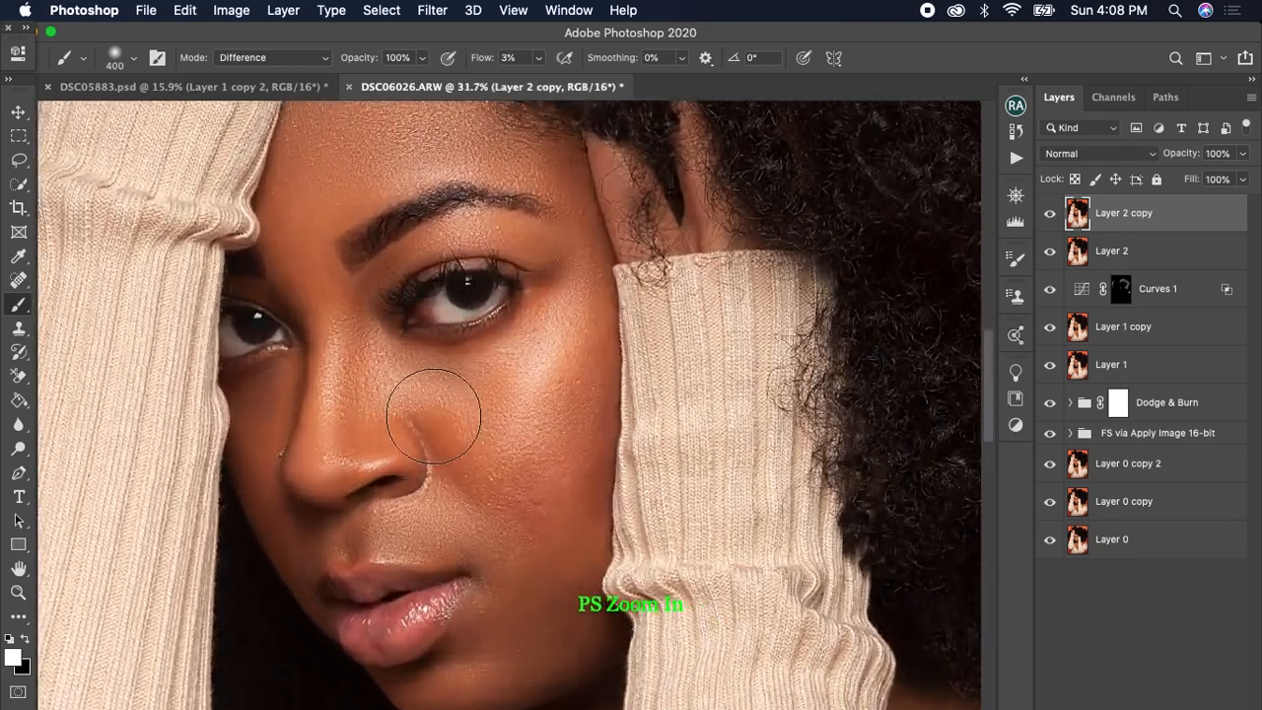
{"action": "scroll", "coordinate": [506, 396], "scroll_direction": "down", "scroll_amount": 3}
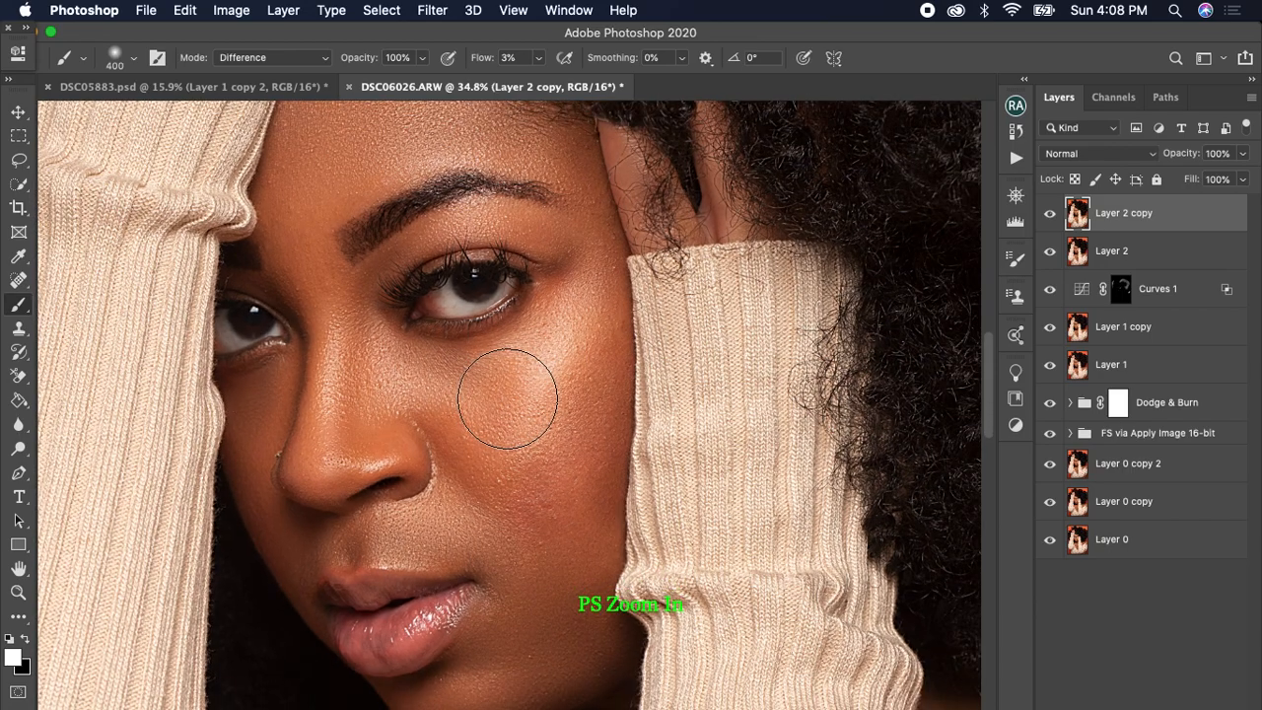
{"action": "scroll", "coordinate": [508, 398], "scroll_direction": "down", "scroll_amount": 1}
{"action": "scroll", "coordinate": [508, 398], "scroll_direction": "down", "scroll_amount": 1}
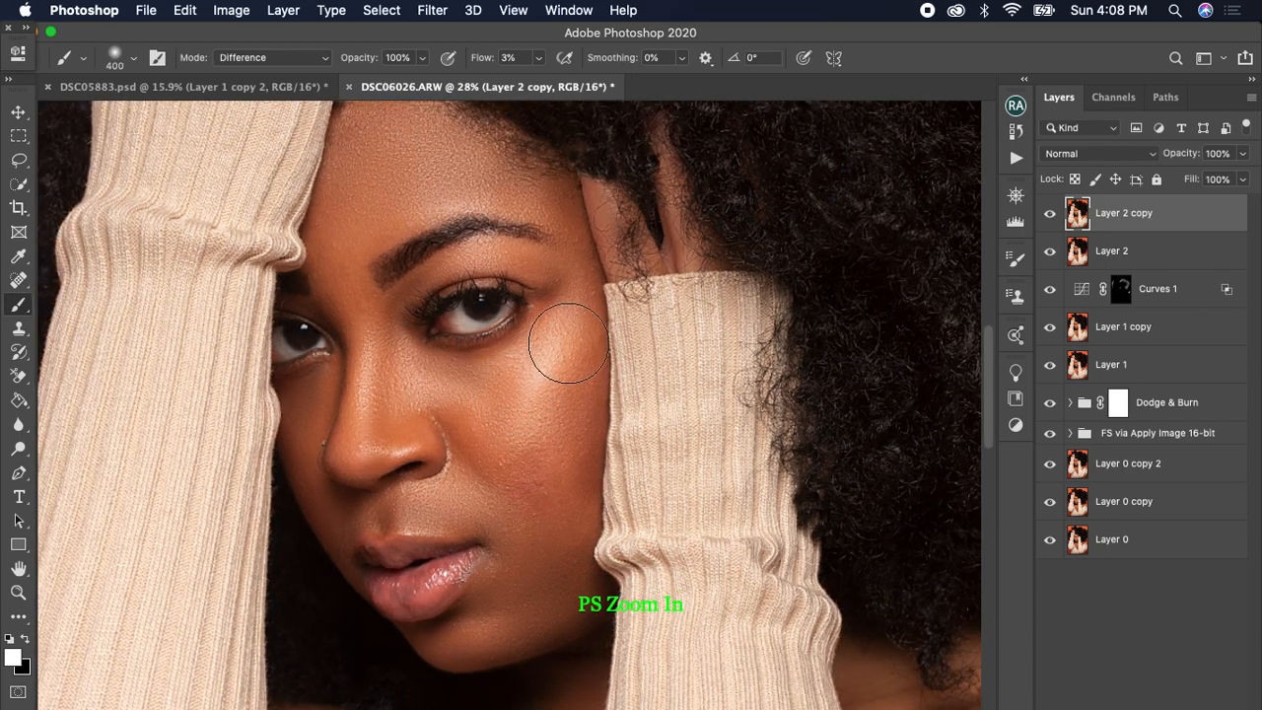
{"action": "scroll", "coordinate": [567, 340], "scroll_direction": "down", "scroll_amount": 1}
{"action": "key", "text": "space"}
{"action": "left_click_drag", "start_coordinate": [580, 349], "coordinate": [545, 366]}
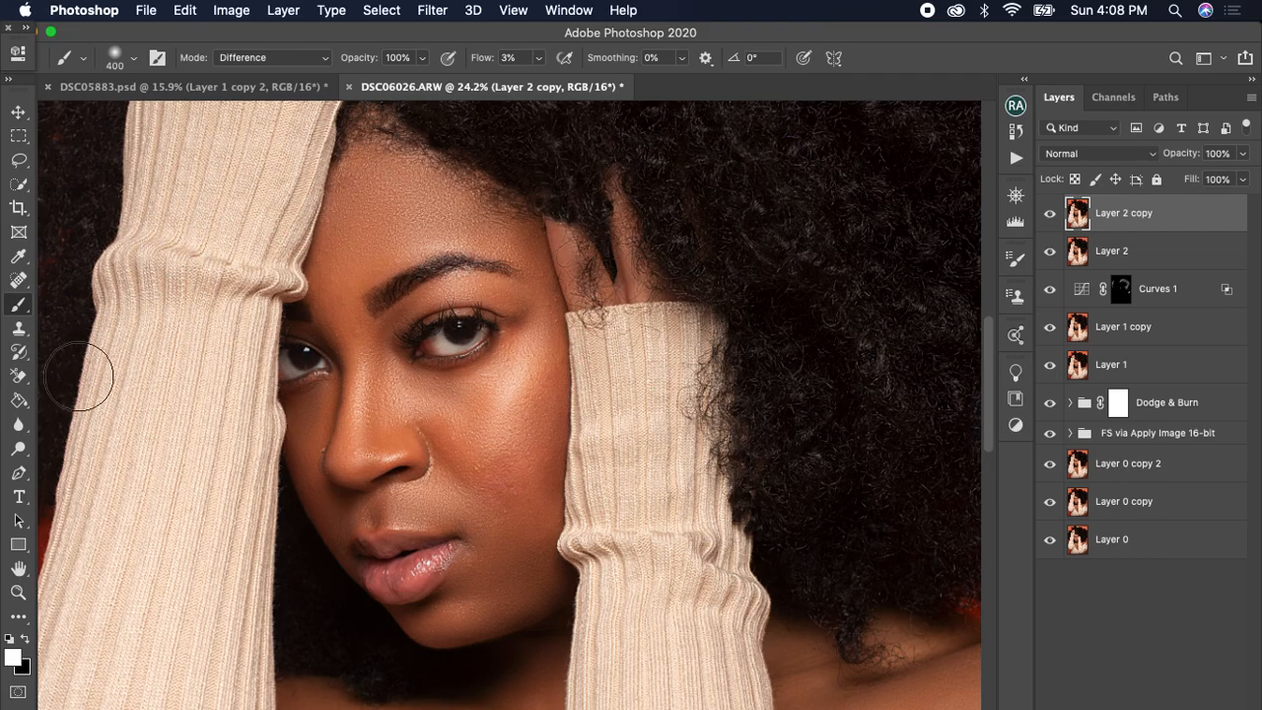
{"action": "left_click", "coordinate": [22, 450]}
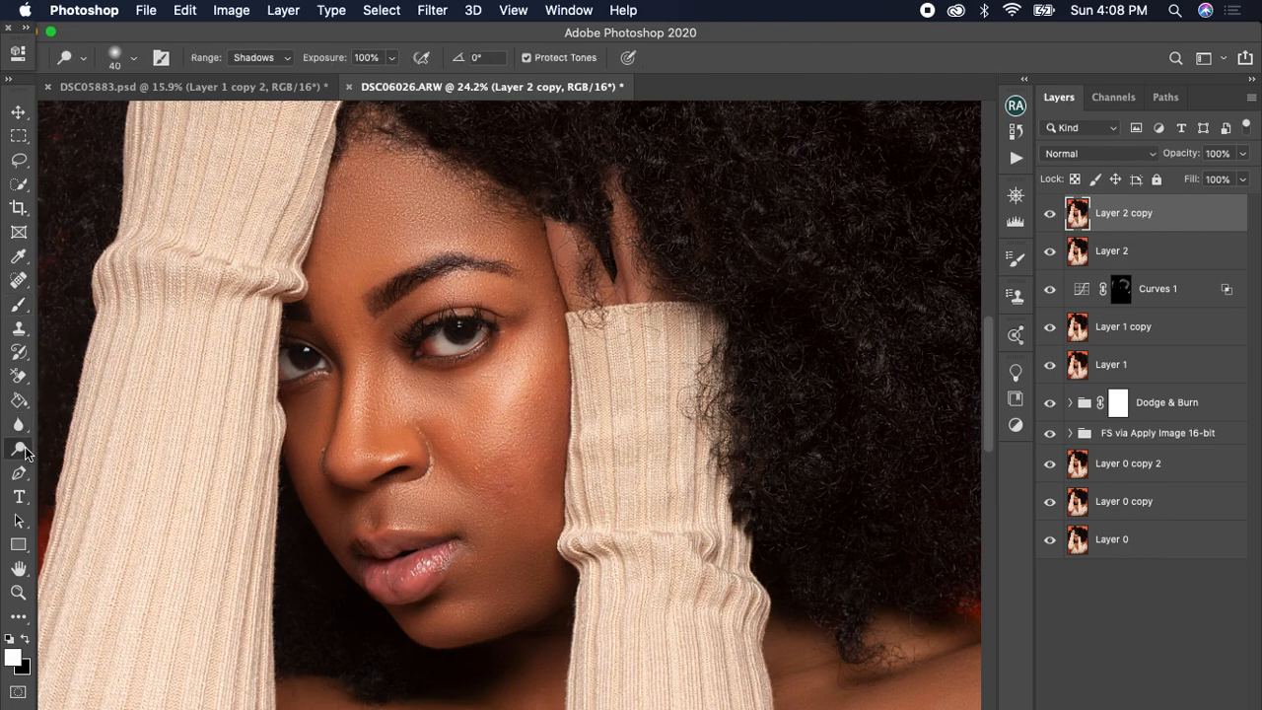
{"action": "right_click", "coordinate": [21, 449]}
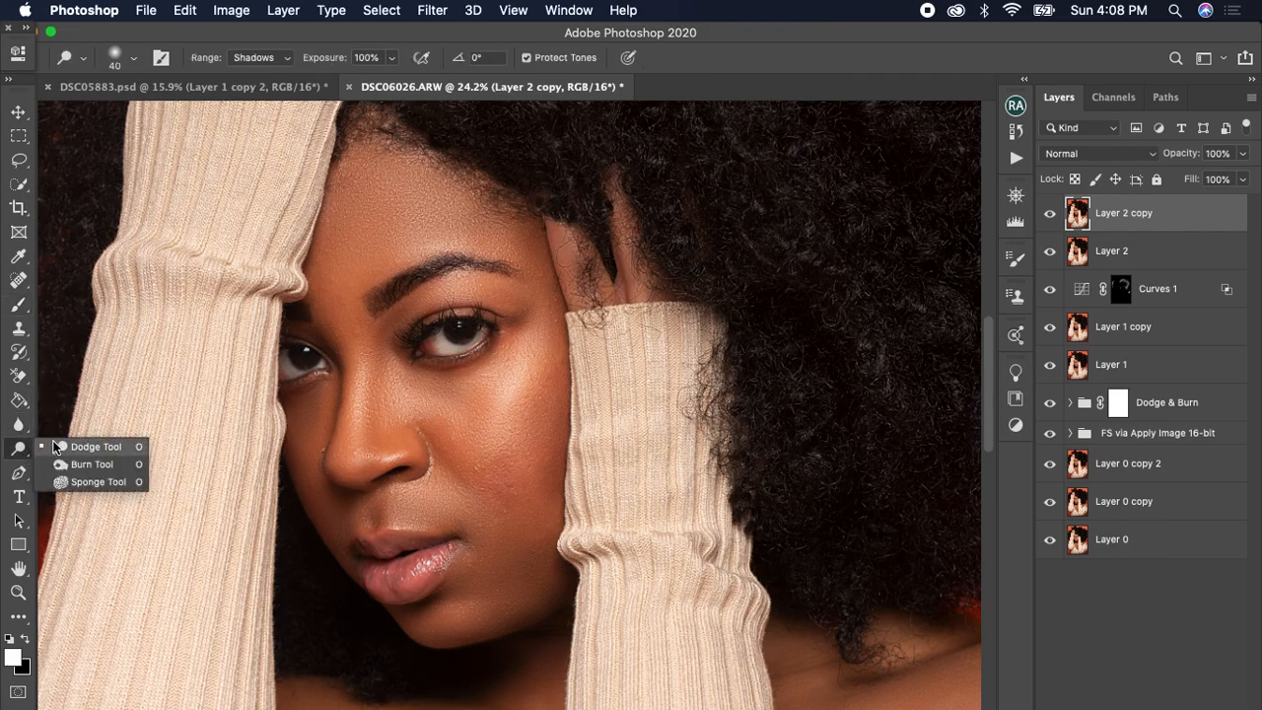
{"action": "left_click", "coordinate": [61, 445]}
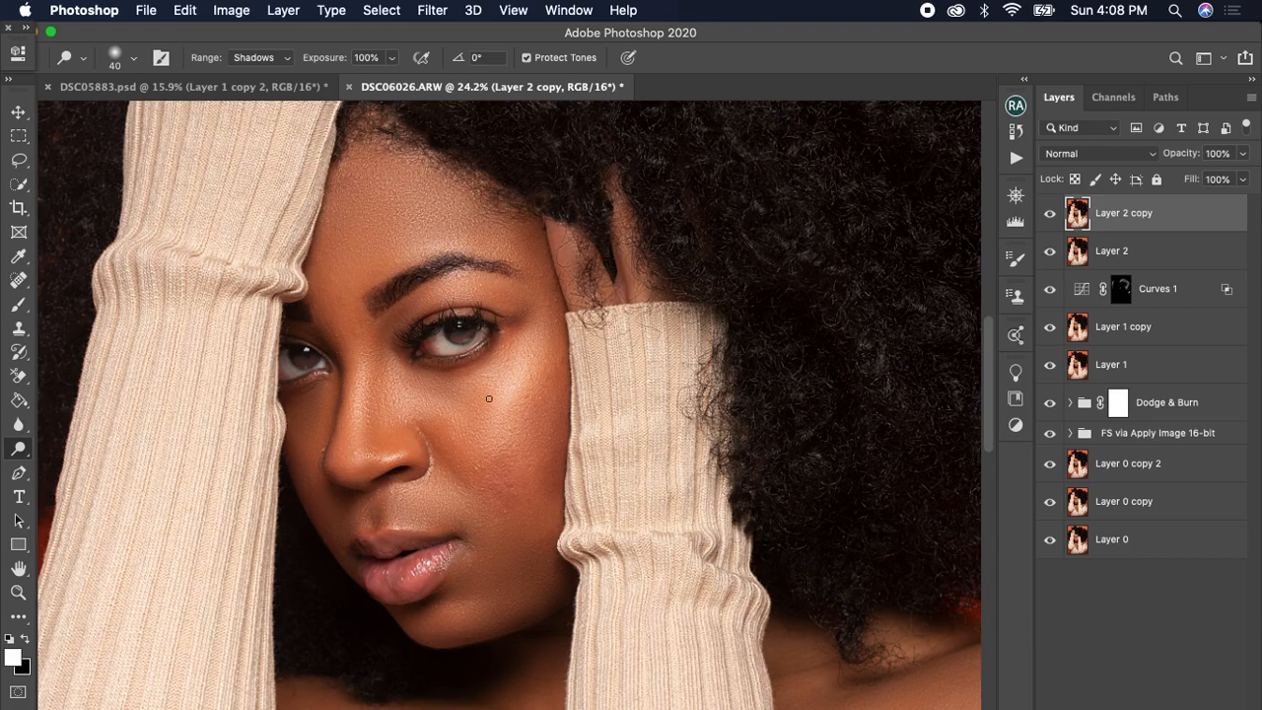
{"action": "scroll", "coordinate": [468, 321], "scroll_direction": "up", "scroll_amount": 4}
{"action": "scroll", "coordinate": [470, 372], "scroll_direction": "up", "scroll_amount": 3}
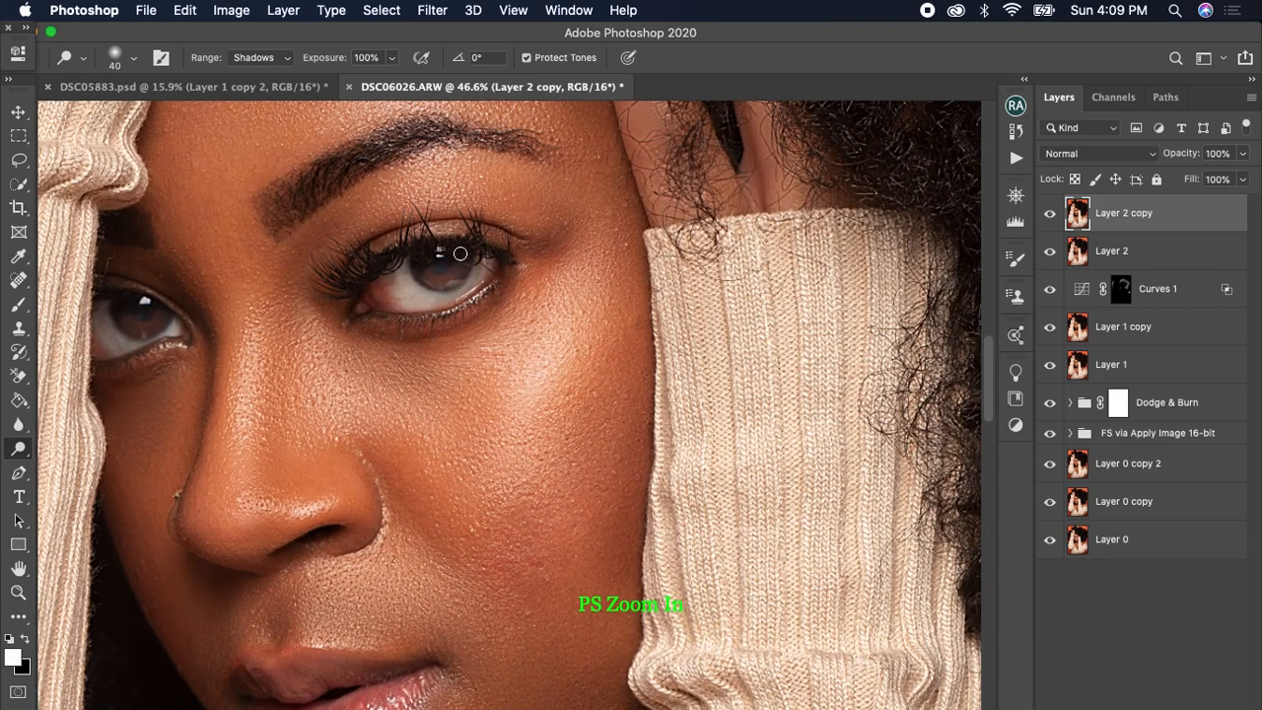
{"action": "scroll", "coordinate": [459, 267], "scroll_direction": "down", "scroll_amount": 7}
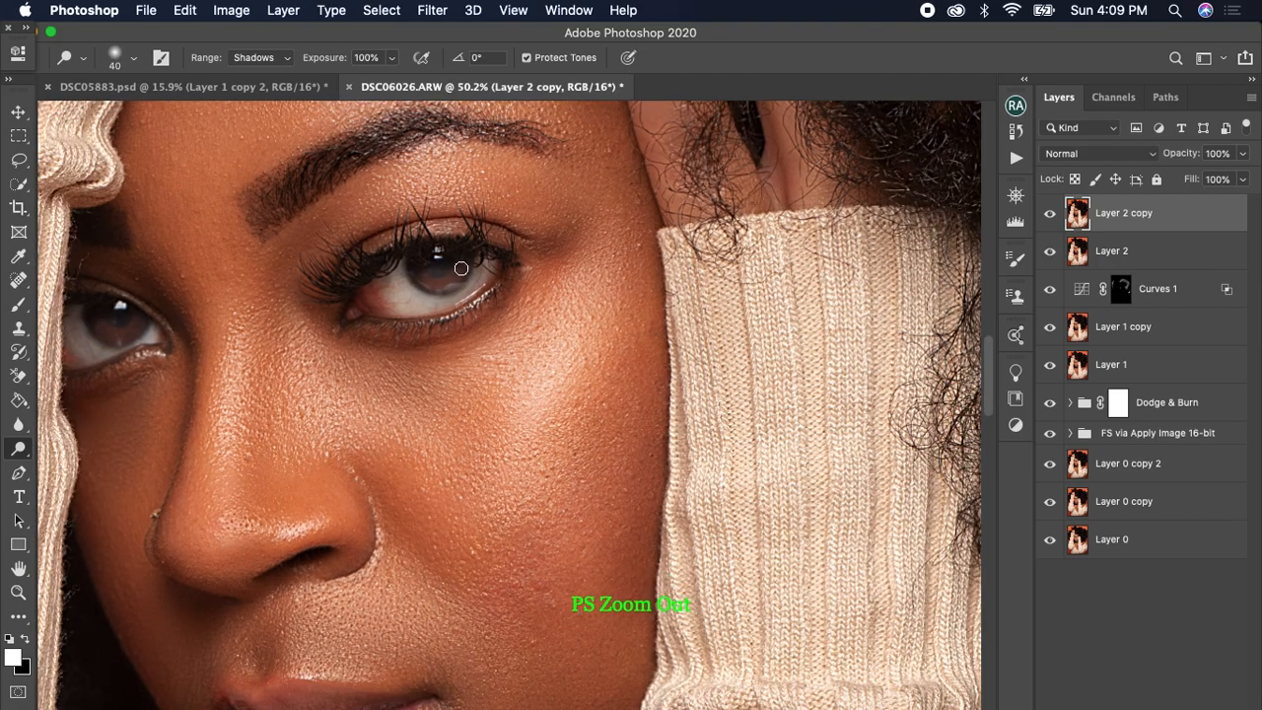
{"action": "scroll", "coordinate": [461, 269], "scroll_direction": "down", "scroll_amount": 3}
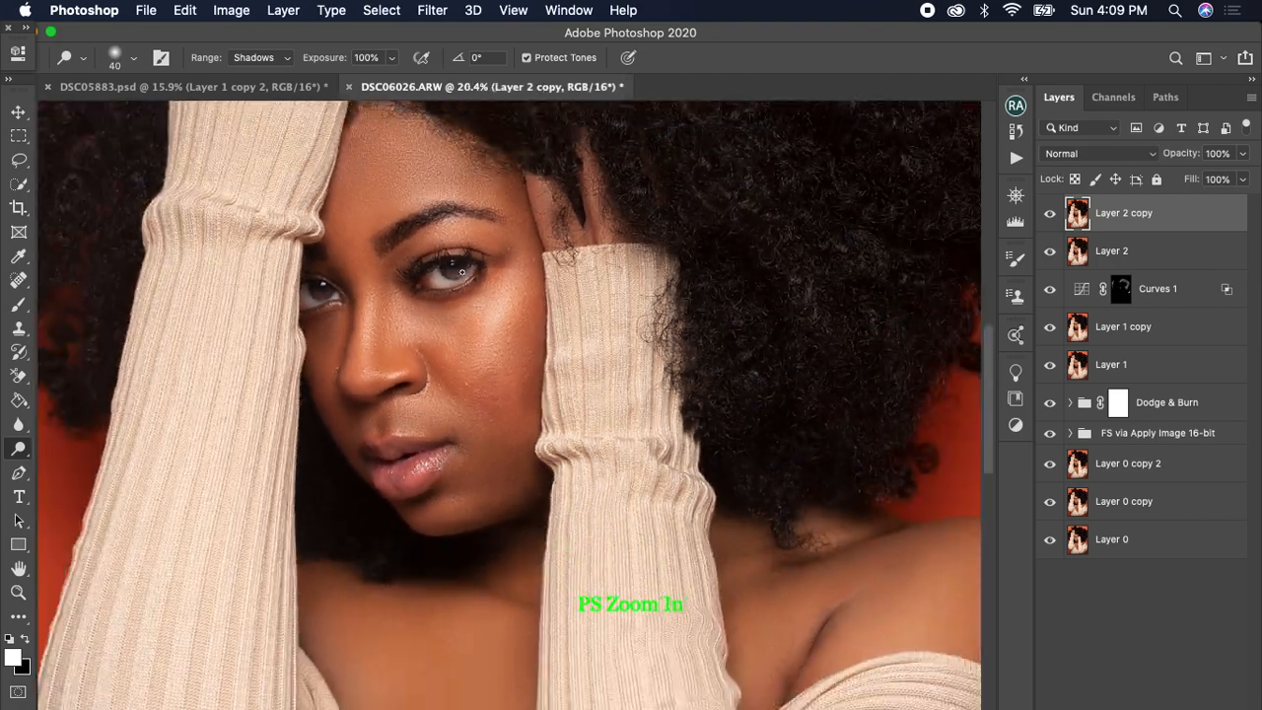
{"action": "scroll", "coordinate": [463, 272], "scroll_direction": "up", "scroll_amount": 1}
{"action": "scroll", "coordinate": [465, 273], "scroll_direction": "down", "scroll_amount": 1}
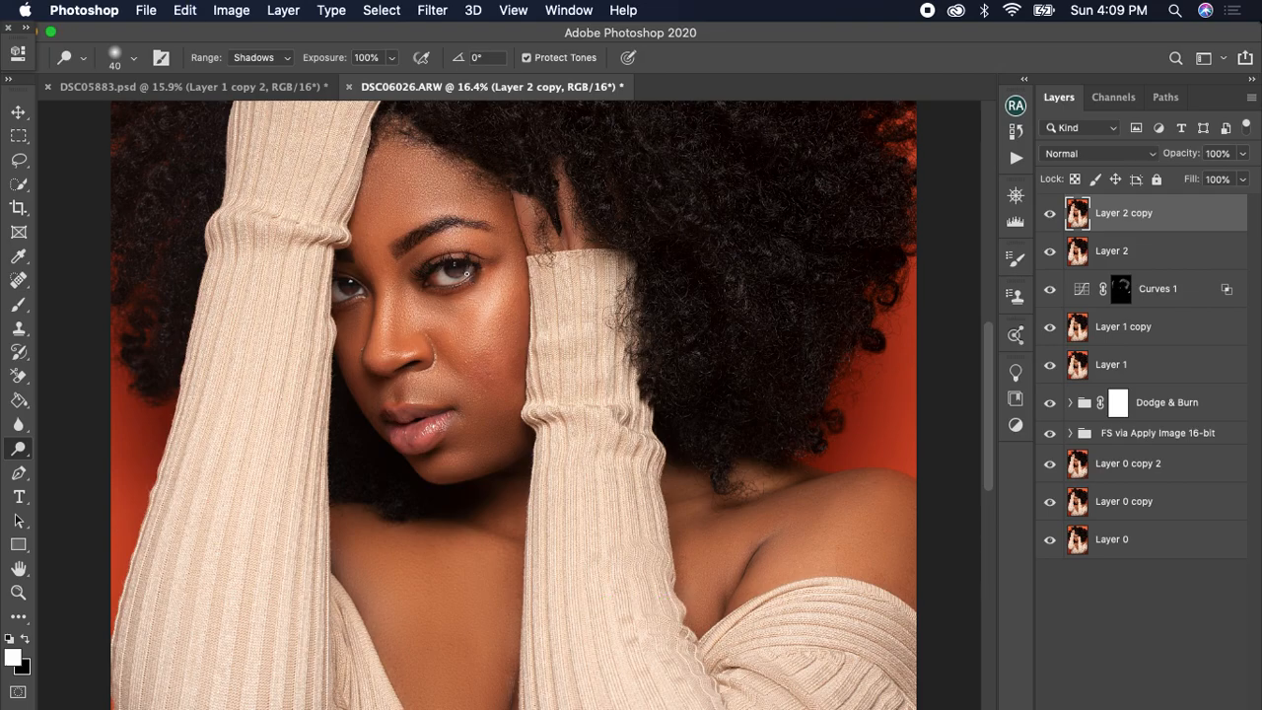
{"action": "key", "text": "super+z"}
Run the Magic Eyes action from the Retouching Academy panel and expand the Magic Eyes | Enlighten group
{"action": "left_click", "coordinate": [1016, 105]}
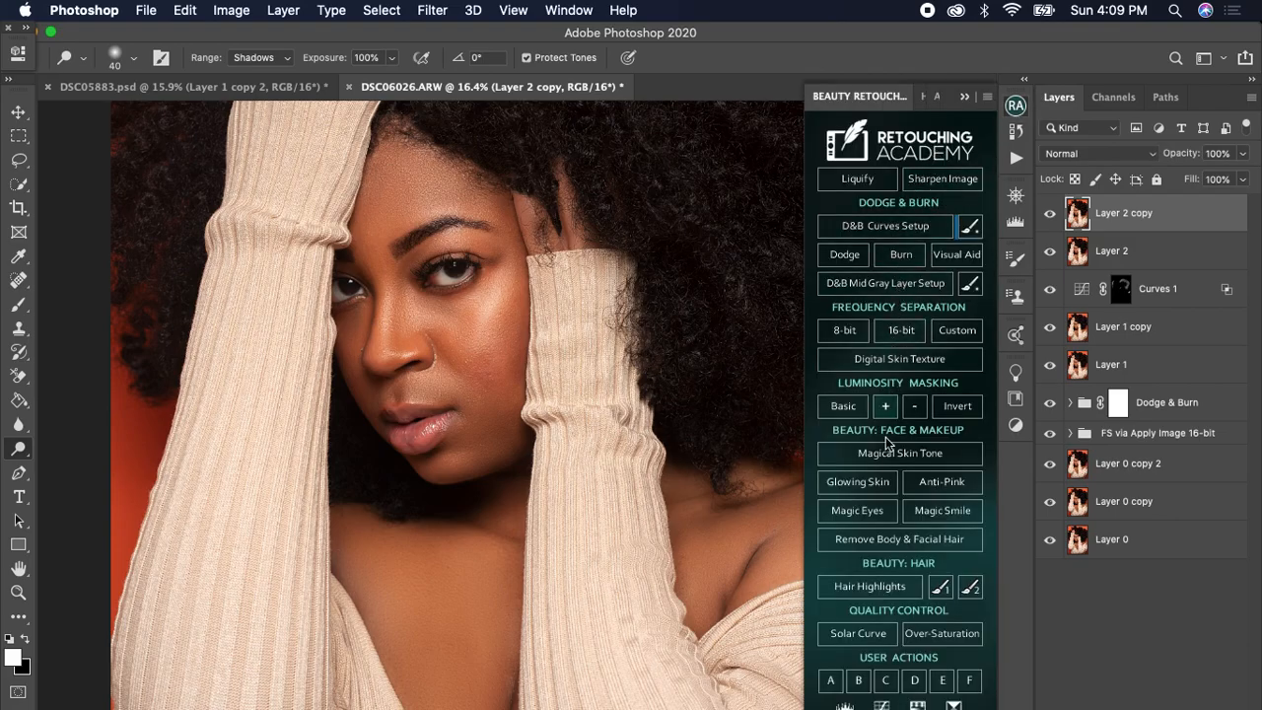
{"action": "left_click", "coordinate": [869, 503]}
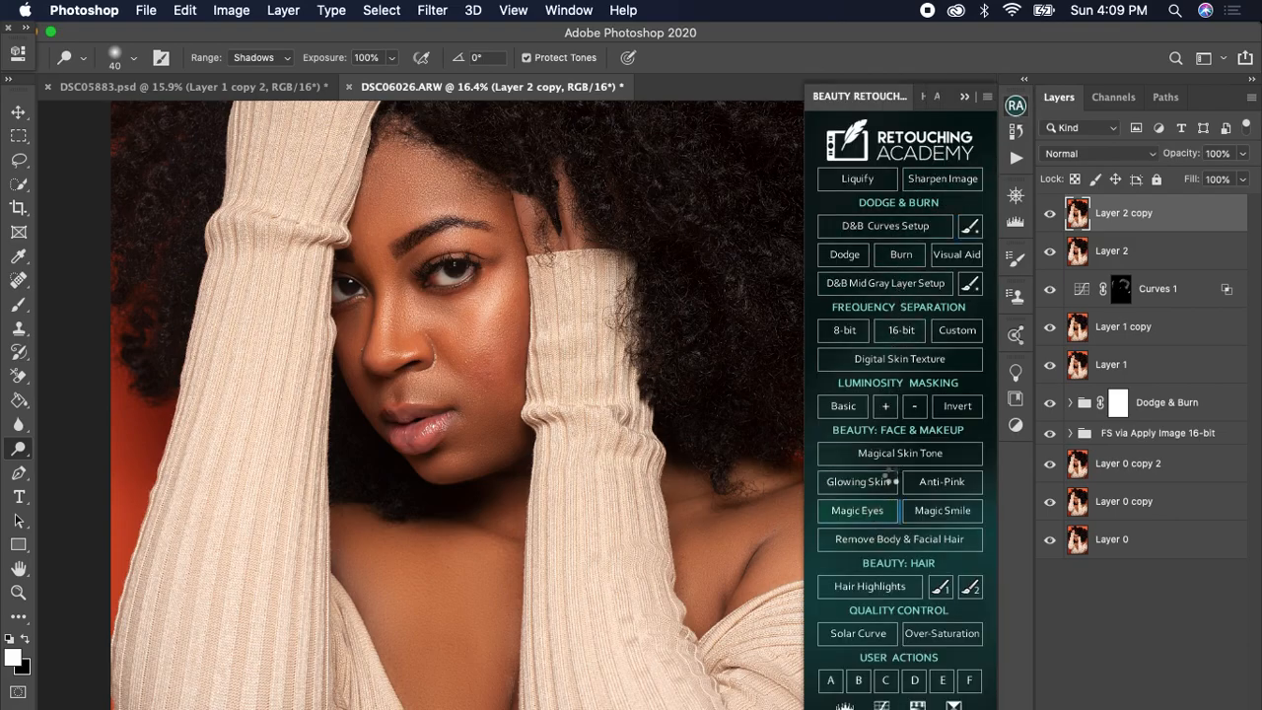
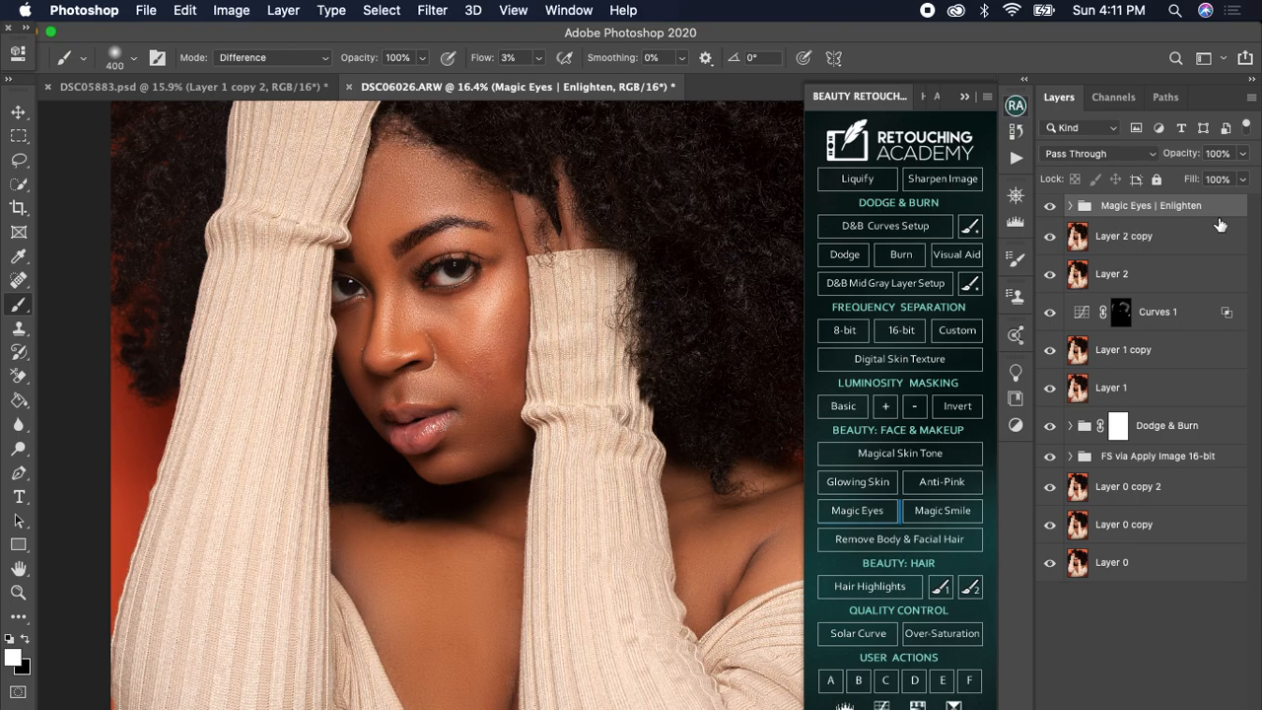
{"action": "left_click", "coordinate": [1069, 206]}
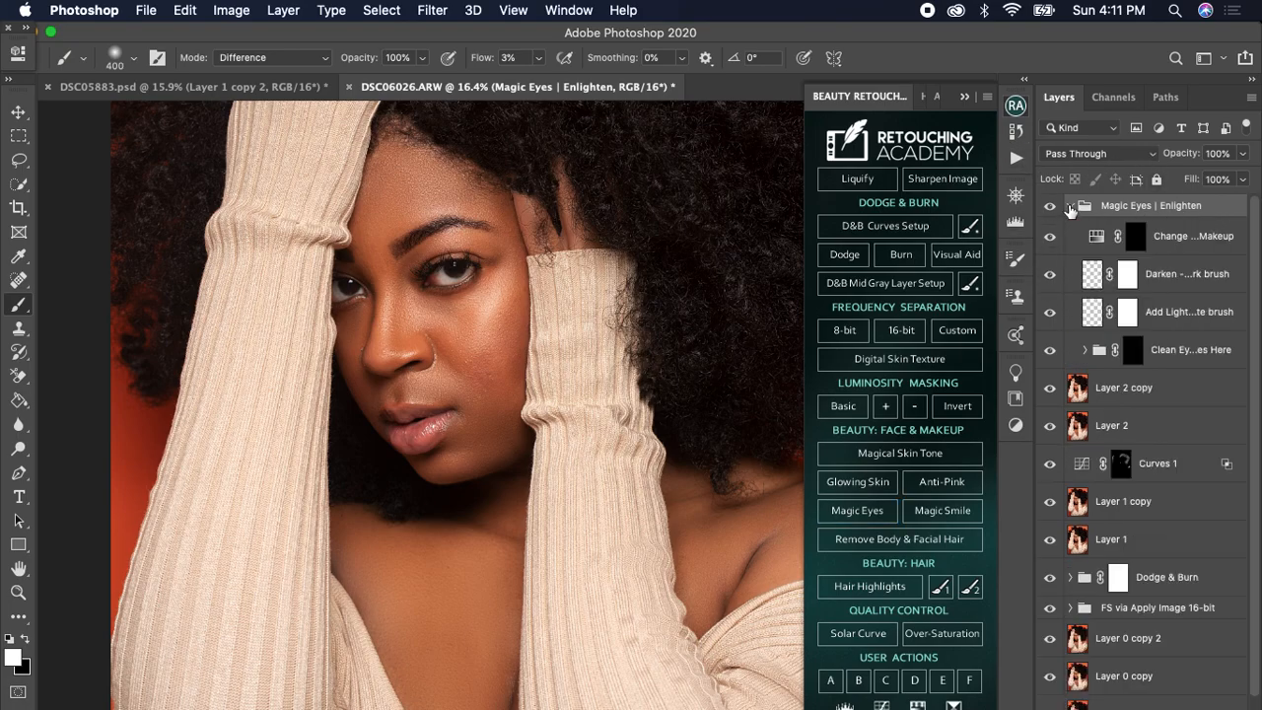
Target the mask of the Change Color of Eyes, or Makeup layer and ready a white regular Brush at size 100
{"action": "left_click", "coordinate": [1137, 237]}
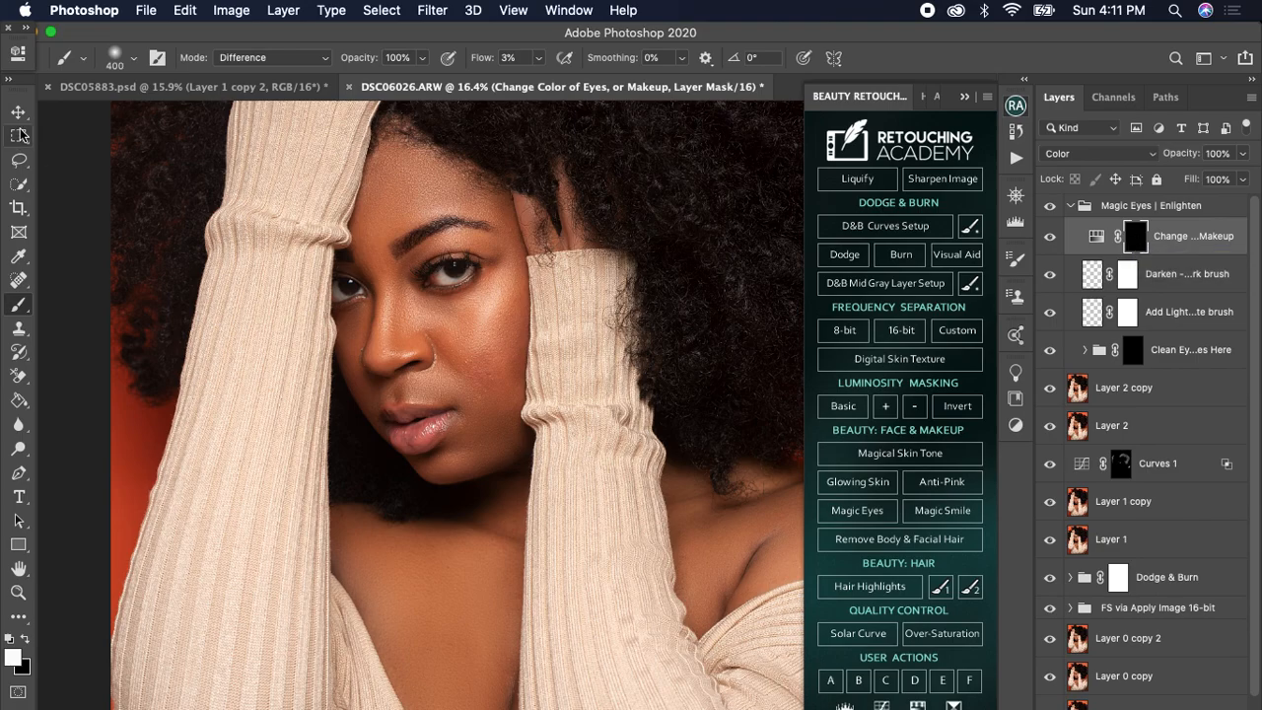
{"action": "right_click", "coordinate": [31, 307]}
{"action": "left_click", "coordinate": [59, 303]}
{"action": "key", "text": "x"}
{"action": "key", "text": "x"}
{"action": "key", "text": "x"}
{"action": "key", "text": "x"}
{"action": "key", "text": "x"}
{"action": "key", "text": "x"}
{"action": "key", "text": "bracketleft"}
{"action": "key", "text": "bracketleft"}
{"action": "key", "text": "bracketleft"}
{"action": "key", "text": "bracketleft"}
{"action": "key", "text": "bracketleft"}
{"action": "key", "text": "bracketleft"}
{"action": "key", "text": "bracketleft"}
Paint both irises white on the Change Color of Eyes, or Makeup mask with brush size 35 and 100% flow
{"action": "scroll", "coordinate": [469, 316], "scroll_direction": "down", "scroll_amount": 1}
{"action": "scroll", "coordinate": [464, 306], "scroll_direction": "up", "scroll_amount": 3}
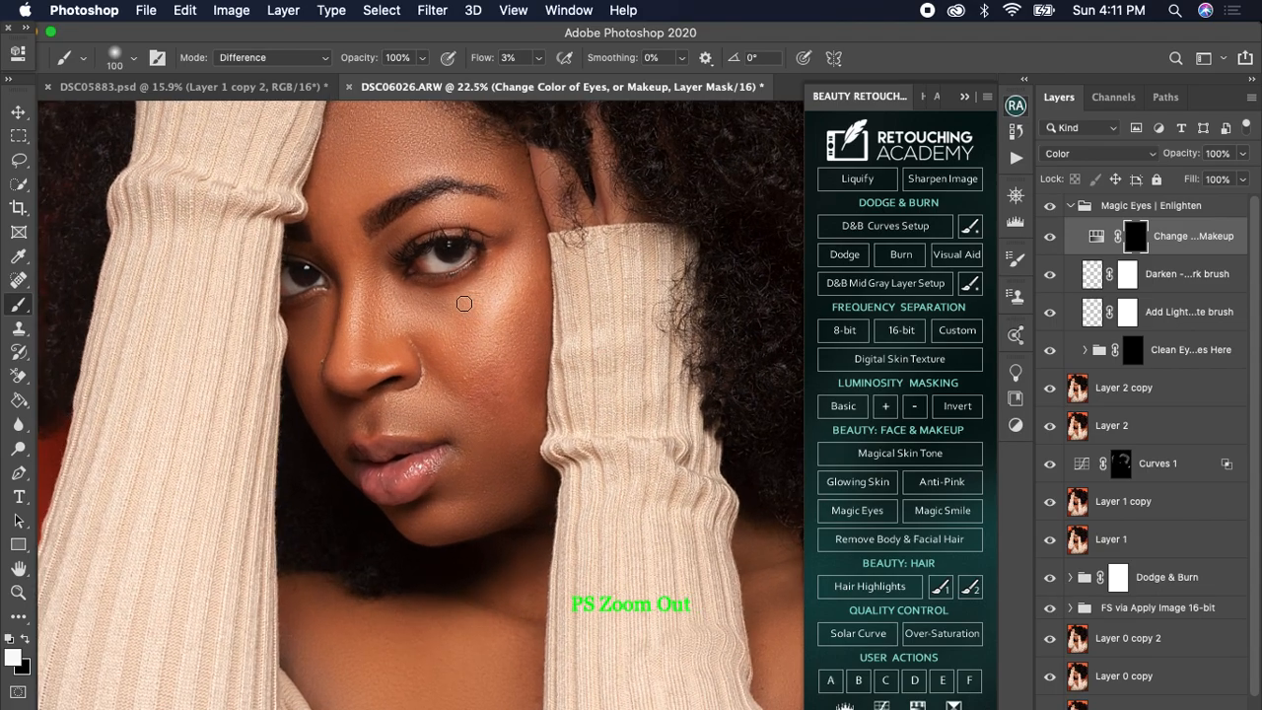
{"action": "scroll", "coordinate": [464, 304], "scroll_direction": "up", "scroll_amount": 1}
{"action": "mouse_move", "coordinate": [462, 306]}
{"action": "left_mouse_down"}
{"action": "mouse_move", "coordinate": [467, 329]}
{"action": "mouse_move", "coordinate": [539, 387]}
{"action": "left_mouse_up"}
{"action": "key", "text": "bracketleft"}
{"action": "key", "text": "bracketleft"}
{"action": "key", "text": "bracketleft"}
{"action": "key", "text": "bracketleft"}
{"action": "key", "text": "bracketleft"}
{"action": "key", "text": "bracketleft"}
{"action": "key", "text": "bracketleft"}
{"action": "key", "text": "bracketleft"}
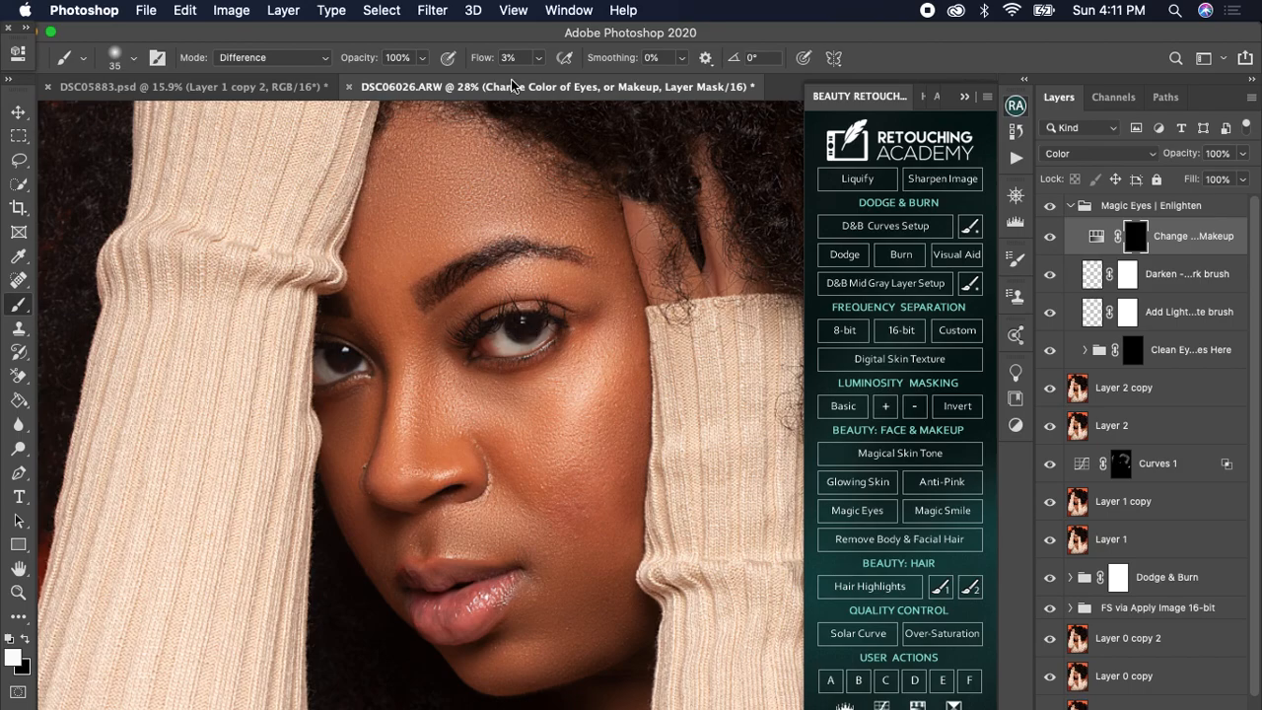
{"action": "left_click", "coordinate": [539, 57]}
{"action": "left_click_drag", "start_coordinate": [538, 81], "coordinate": [919, 60]}
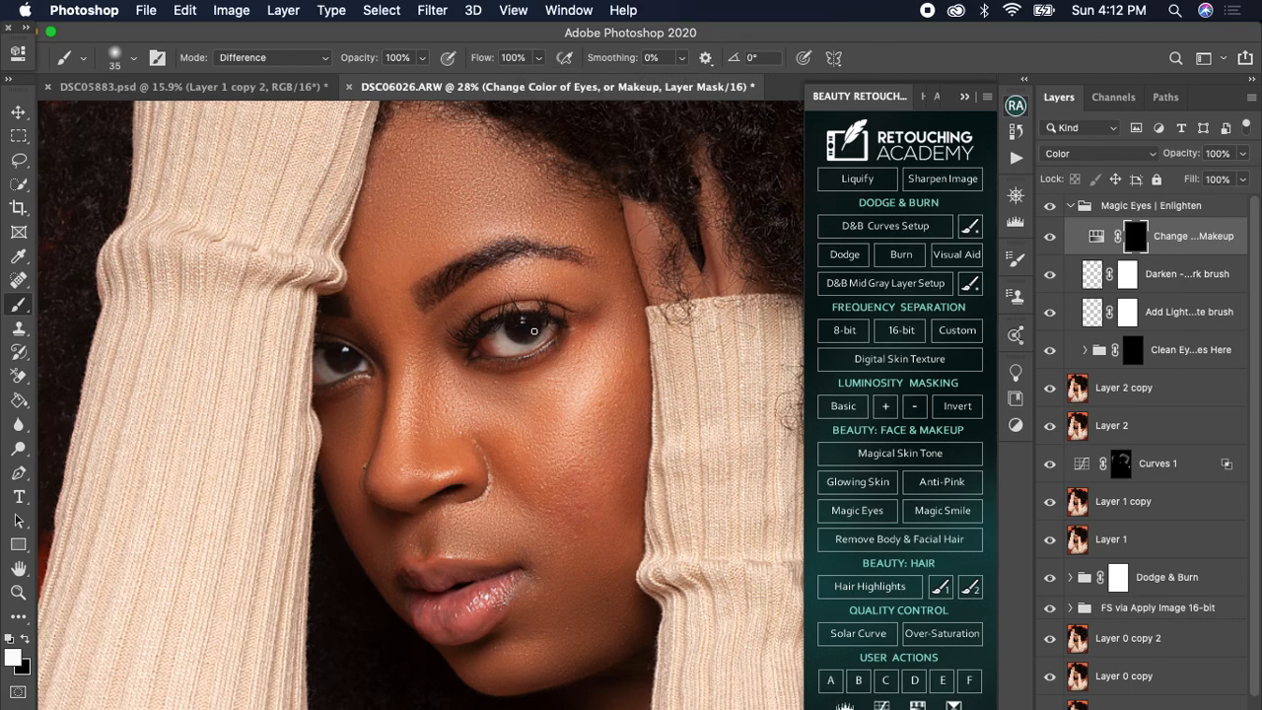
{"action": "mouse_move", "coordinate": [527, 335]}
{"action": "left_mouse_down"}
{"action": "mouse_move", "coordinate": [513, 333]}
{"action": "mouse_move", "coordinate": [538, 325]}
{"action": "left_mouse_up"}
{"action": "left_click_drag", "start_coordinate": [356, 361], "coordinate": [331, 355]}
Set the eye colour layer's Hue/Saturation adjustment to Hue 45 and Saturation 47
{"action": "left_click", "coordinate": [1096, 237]}
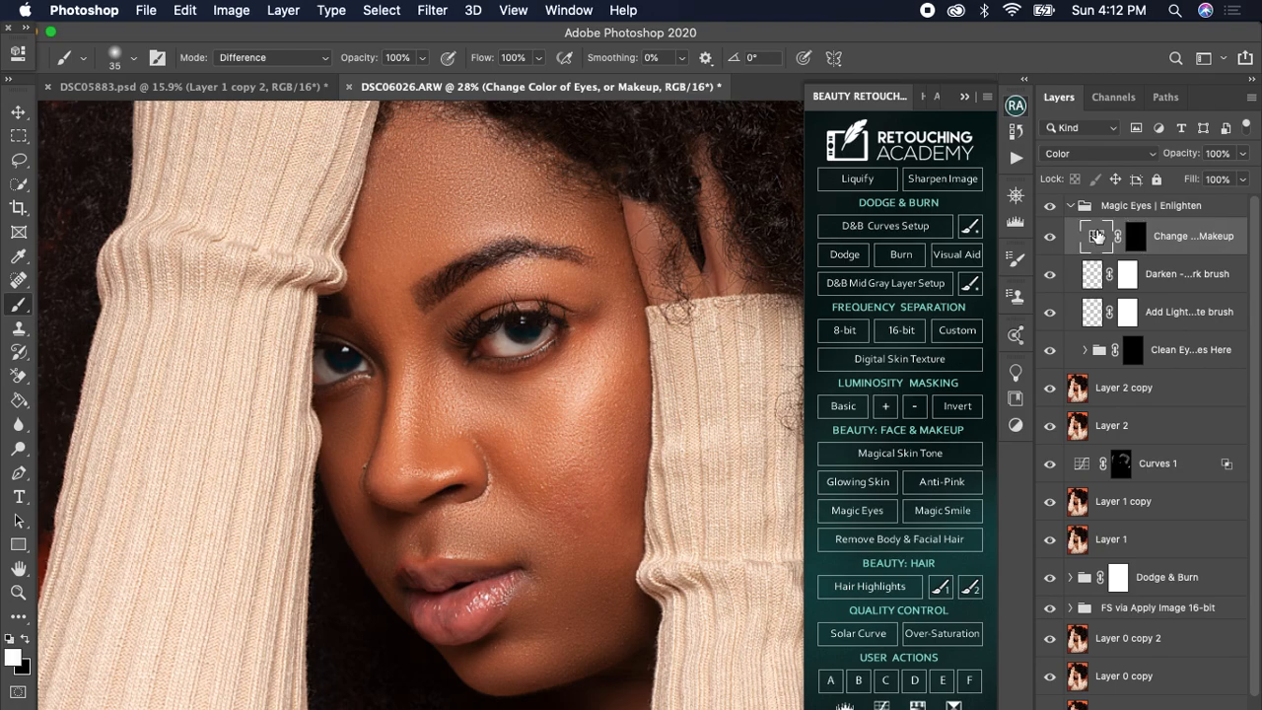
{"action": "double_click", "coordinate": [1097, 237]}
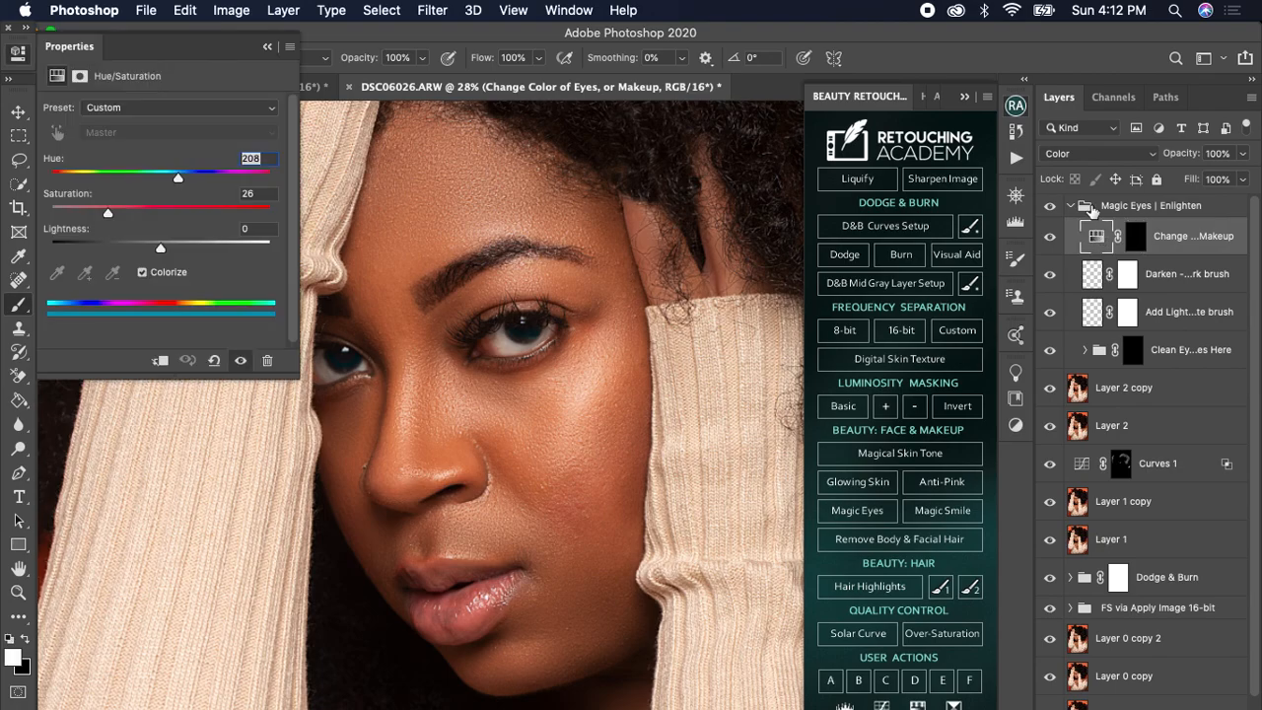
{"action": "left_click", "coordinate": [965, 98]}
{"action": "left_click_drag", "start_coordinate": [180, 177], "coordinate": [62, 186]}
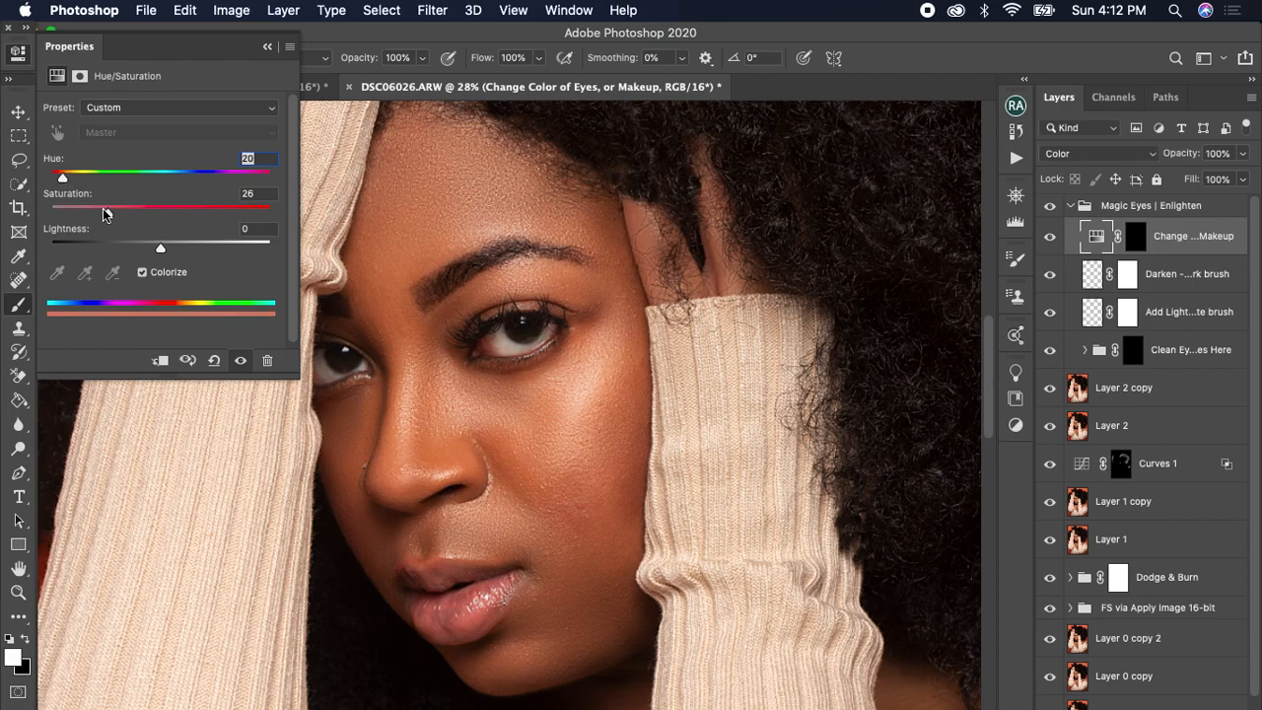
{"action": "left_click_drag", "start_coordinate": [109, 216], "coordinate": [155, 213]}
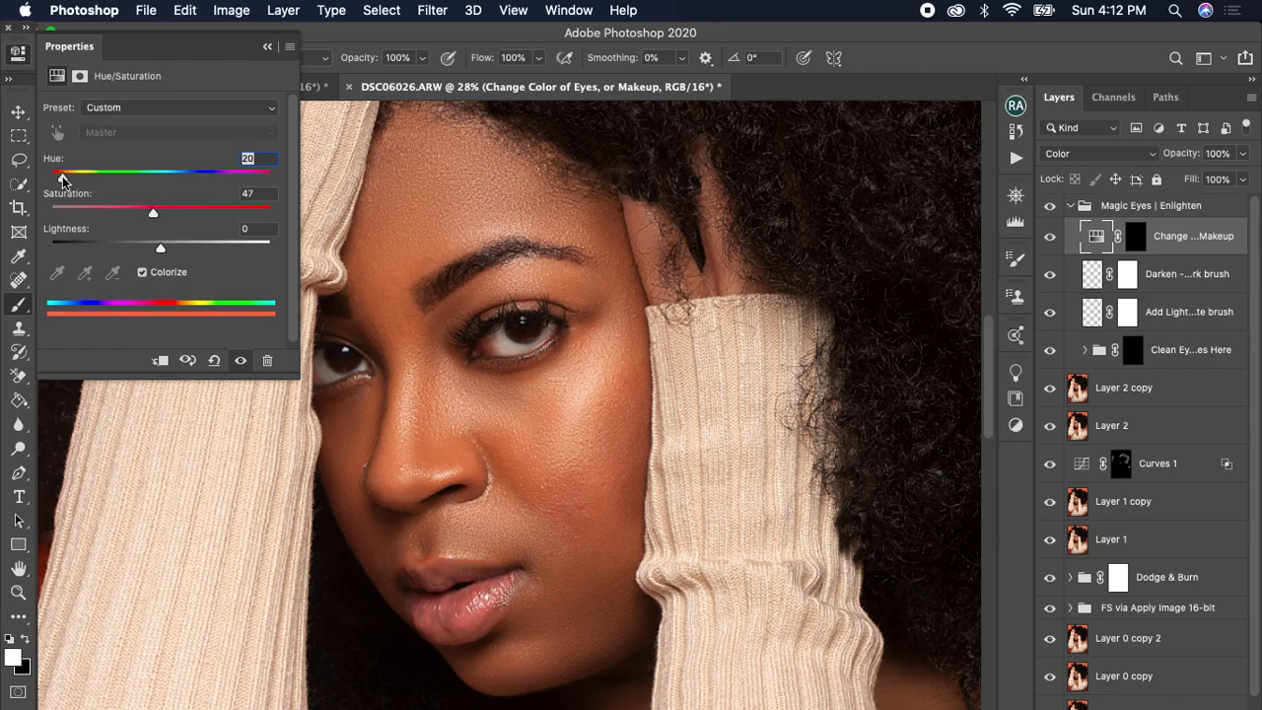
{"action": "left_click_drag", "start_coordinate": [61, 178], "coordinate": [79, 178]}
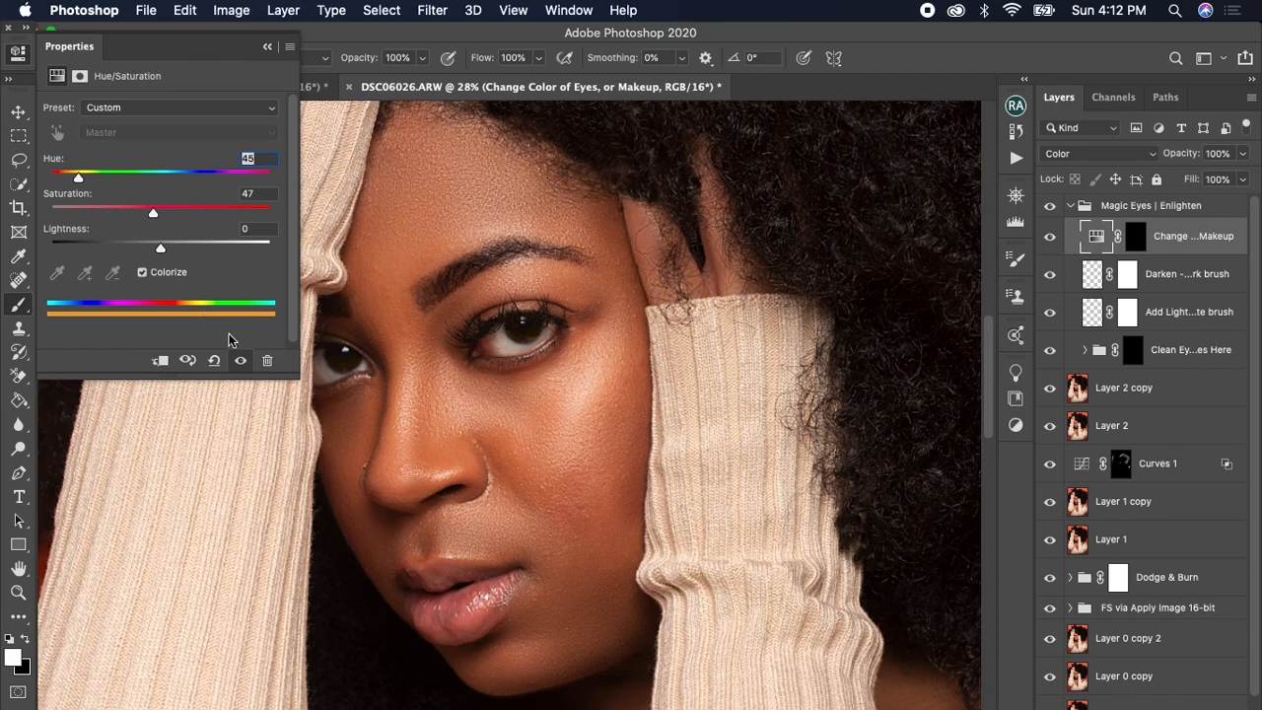
Compare the eyes with and without the Hue/Saturation adjustment, set its Lightness to +14, and close its properties
{"action": "left_click", "coordinate": [239, 361]}
{"action": "left_click", "coordinate": [239, 361]}
{"action": "left_click", "coordinate": [241, 361]}
{"action": "mouse_move", "coordinate": [160, 244]}
{"action": "left_mouse_down"}
{"action": "mouse_move", "coordinate": [198, 248]}
{"action": "mouse_move", "coordinate": [109, 255]}
{"action": "mouse_move", "coordinate": [193, 245]}
{"action": "mouse_move", "coordinate": [175, 249]}
{"action": "left_mouse_up"}
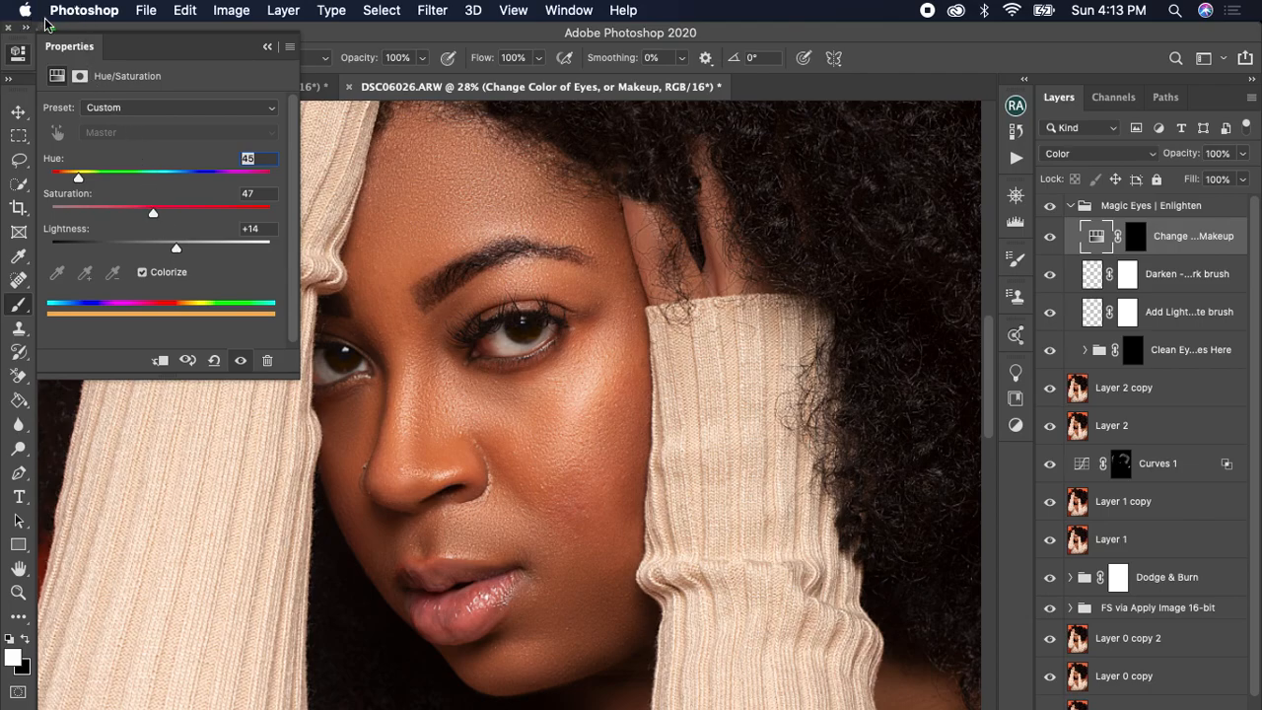
{"action": "left_click", "coordinate": [264, 46]}
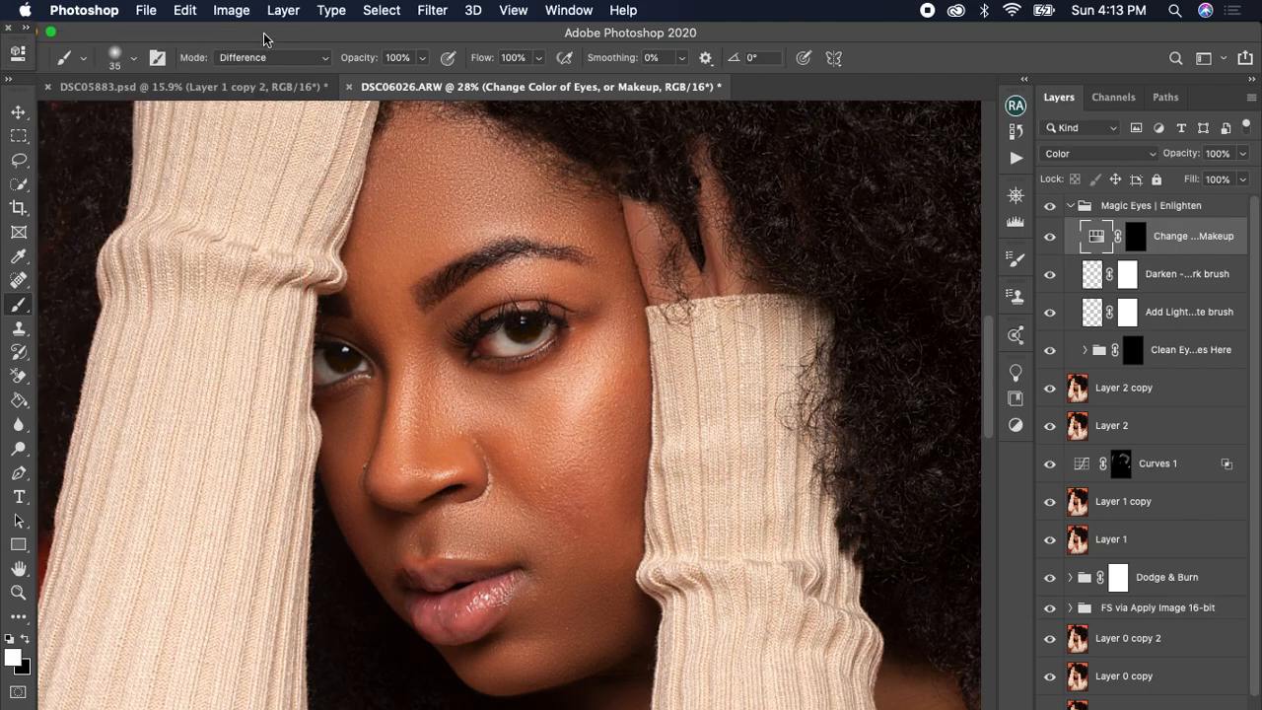
Collapse the Magic Eyes | Enlighten group and compare the portrait with and without its eye enhancements
{"action": "left_click", "coordinate": [1070, 206]}
{"action": "left_click", "coordinate": [1050, 207]}
{"action": "left_click", "coordinate": [1050, 209]}
{"action": "left_click", "coordinate": [1050, 208]}
{"action": "left_click", "coordinate": [1051, 209]}
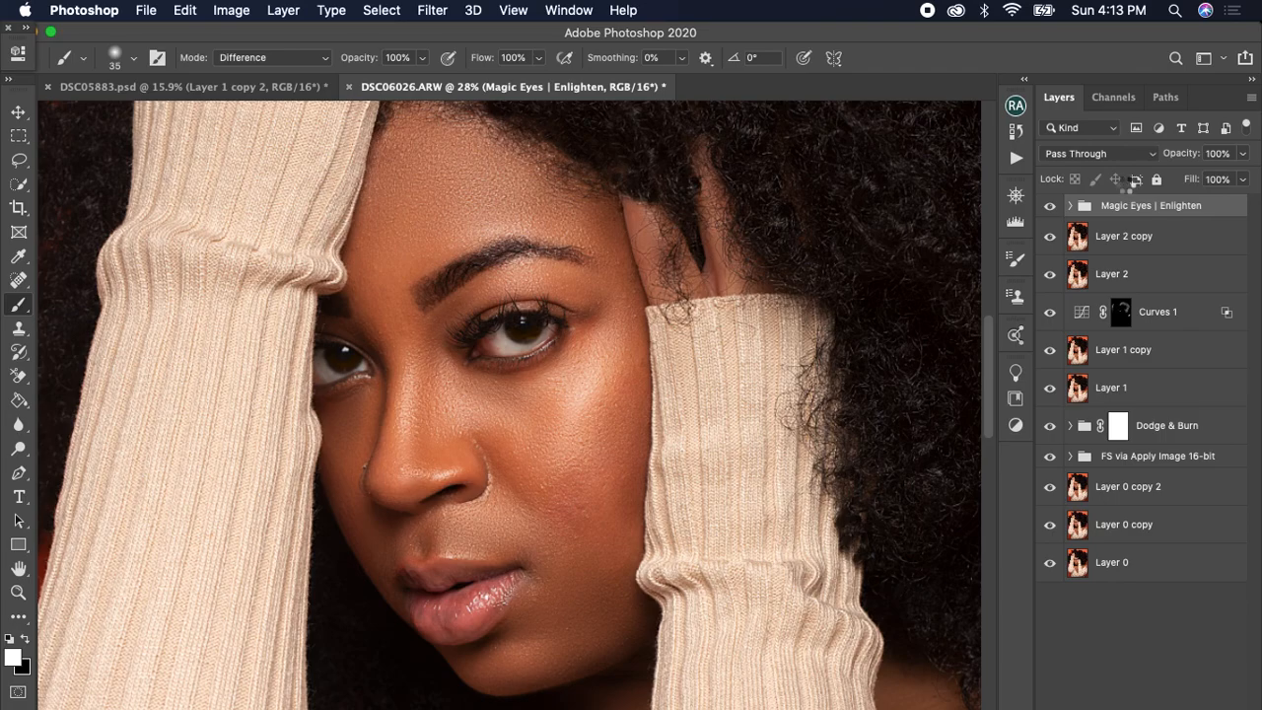
Stamp all visible layers into a new top layer and choose the Dodge tool
{"action": "key", "text": "super+alt+shift+e"}
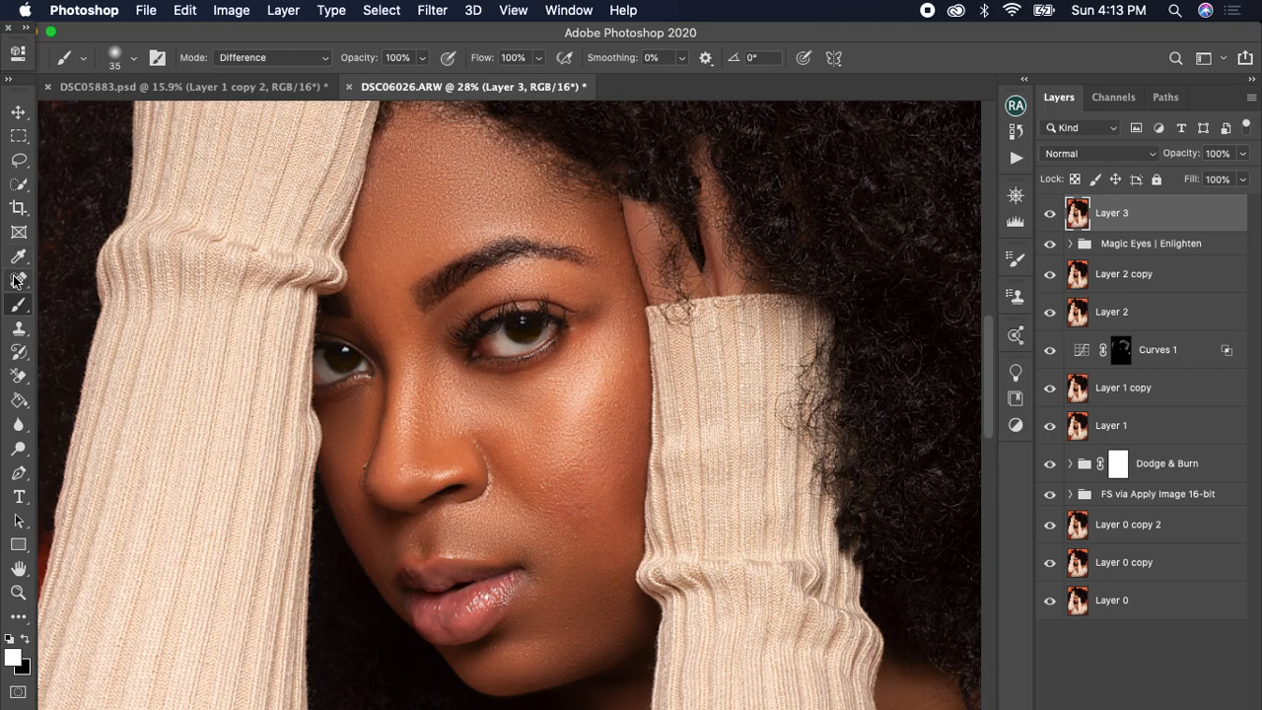
{"action": "left_click", "coordinate": [22, 443]}
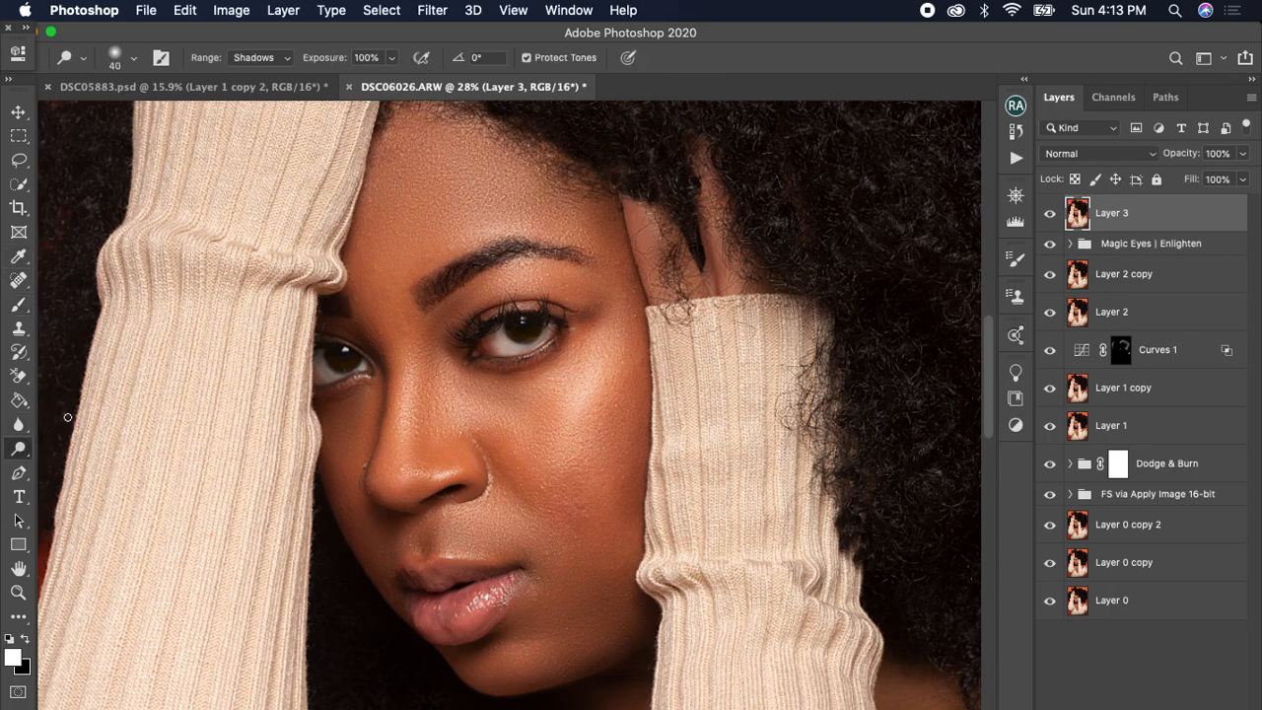
{"action": "left_click", "coordinate": [27, 450]}
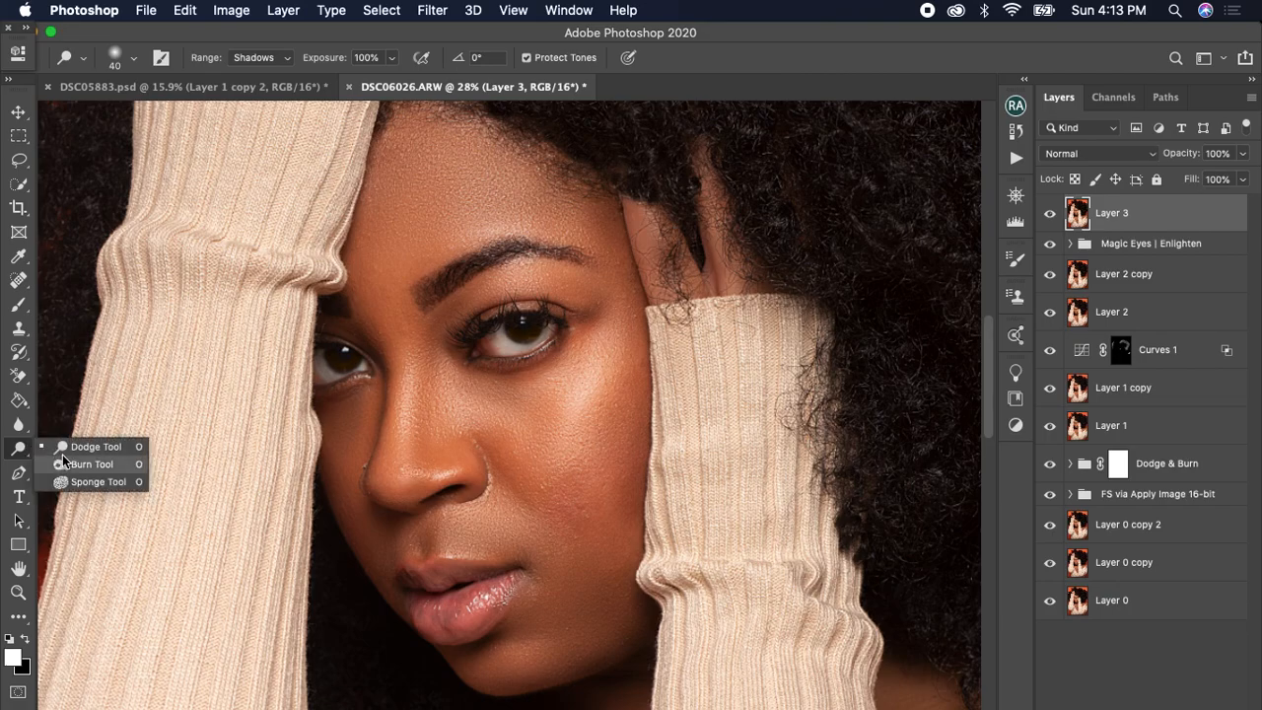
{"action": "left_click", "coordinate": [62, 443]}
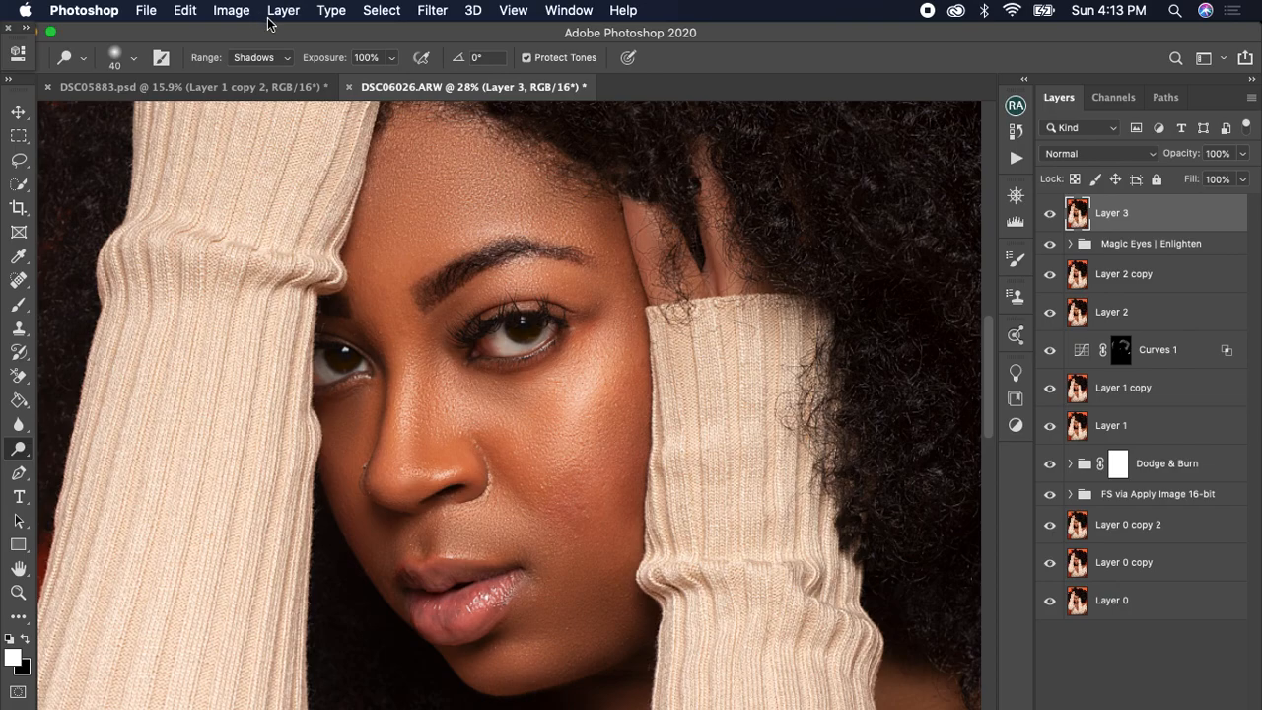
Dodge the iris of the fully visible eye with Range Midtones, and set the tool's Range to Shadows
{"action": "left_click", "coordinate": [286, 59]}
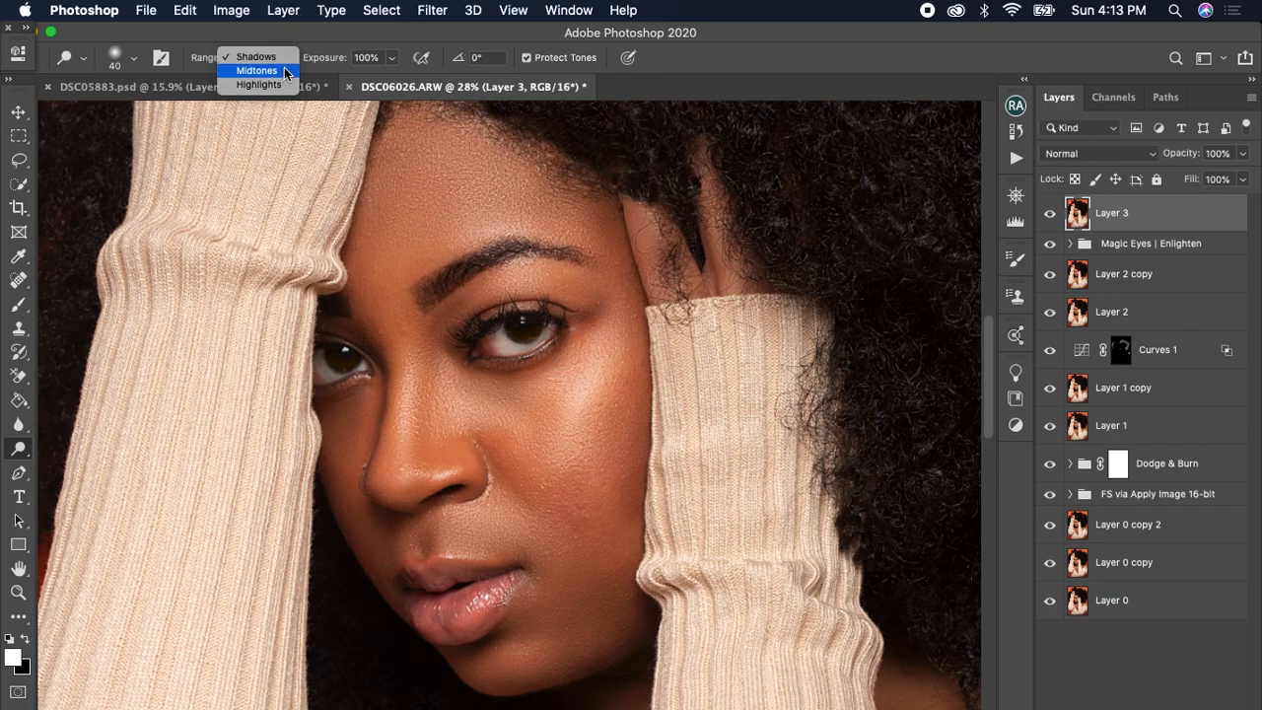
{"action": "left_click", "coordinate": [281, 85]}
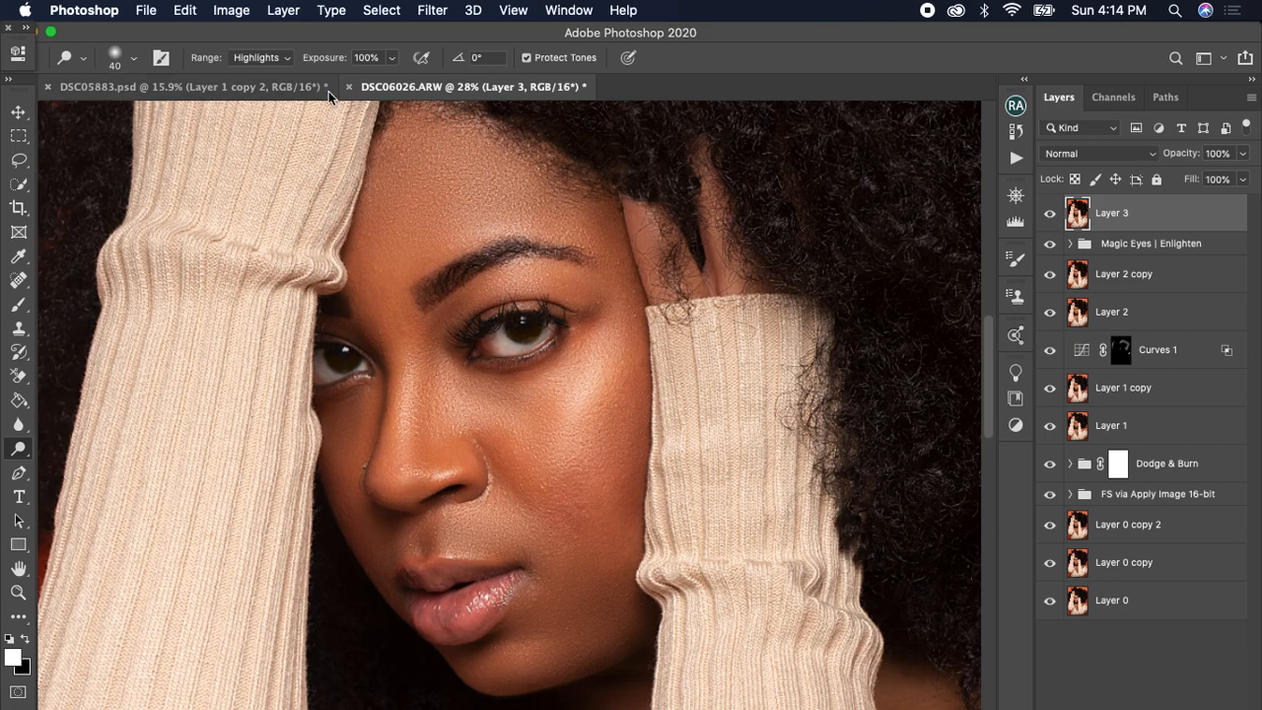
{"action": "left_click", "coordinate": [288, 57]}
{"action": "left_click", "coordinate": [287, 43]}
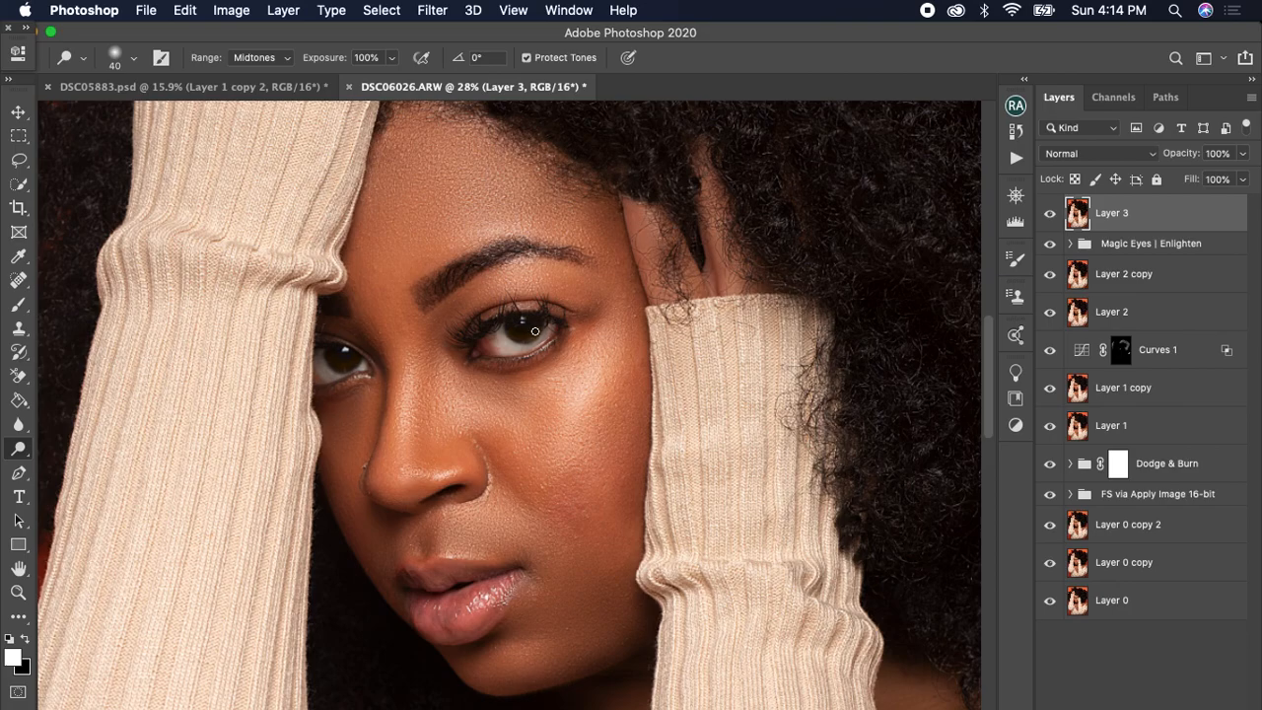
{"action": "left_click_drag", "start_coordinate": [536, 326], "coordinate": [519, 334]}
{"action": "left_click", "coordinate": [281, 58]}
{"action": "left_click", "coordinate": [258, 43]}
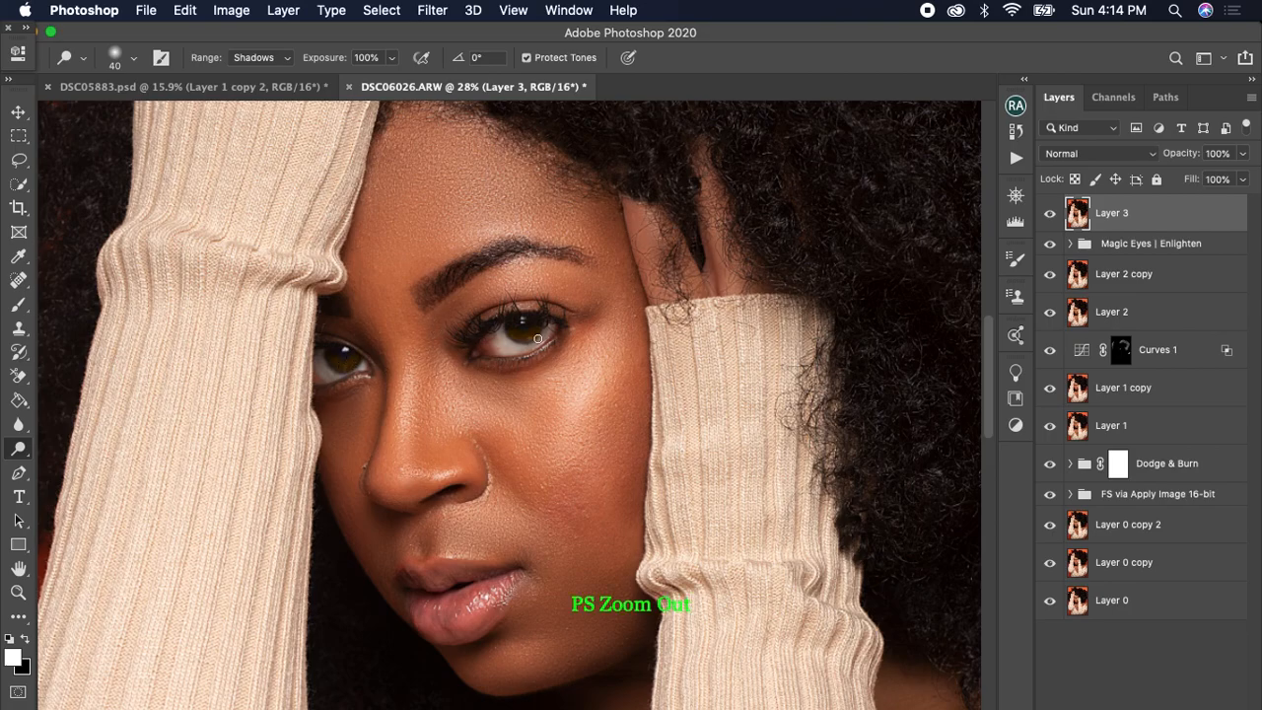
{"action": "scroll", "coordinate": [538, 338], "scroll_direction": "up", "scroll_amount": 3}
{"action": "scroll", "coordinate": [562, 427], "scroll_direction": "down", "scroll_amount": 8}
{"action": "scroll", "coordinate": [608, 437], "scroll_direction": "up", "scroll_amount": 1}
{"action": "scroll", "coordinate": [626, 519], "scroll_direction": "down", "scroll_amount": 2}
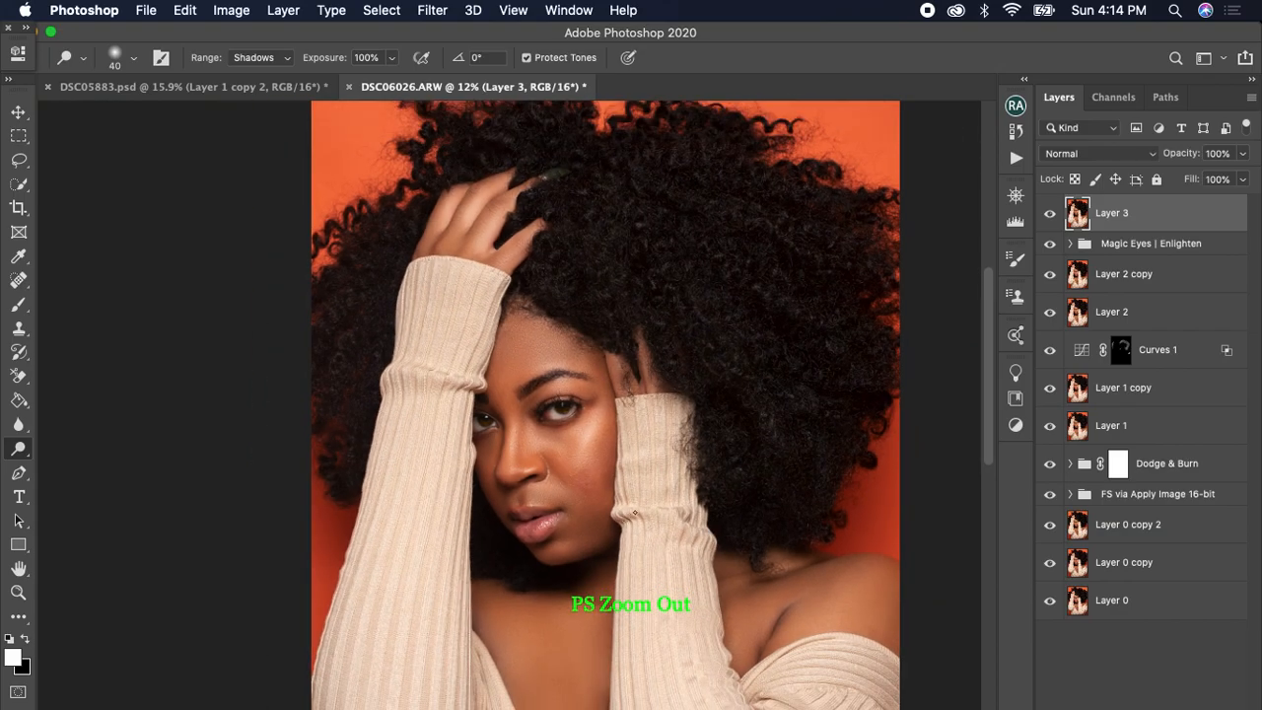
{"action": "left_click_drag", "start_coordinate": [670, 479], "coordinate": [599, 352]}
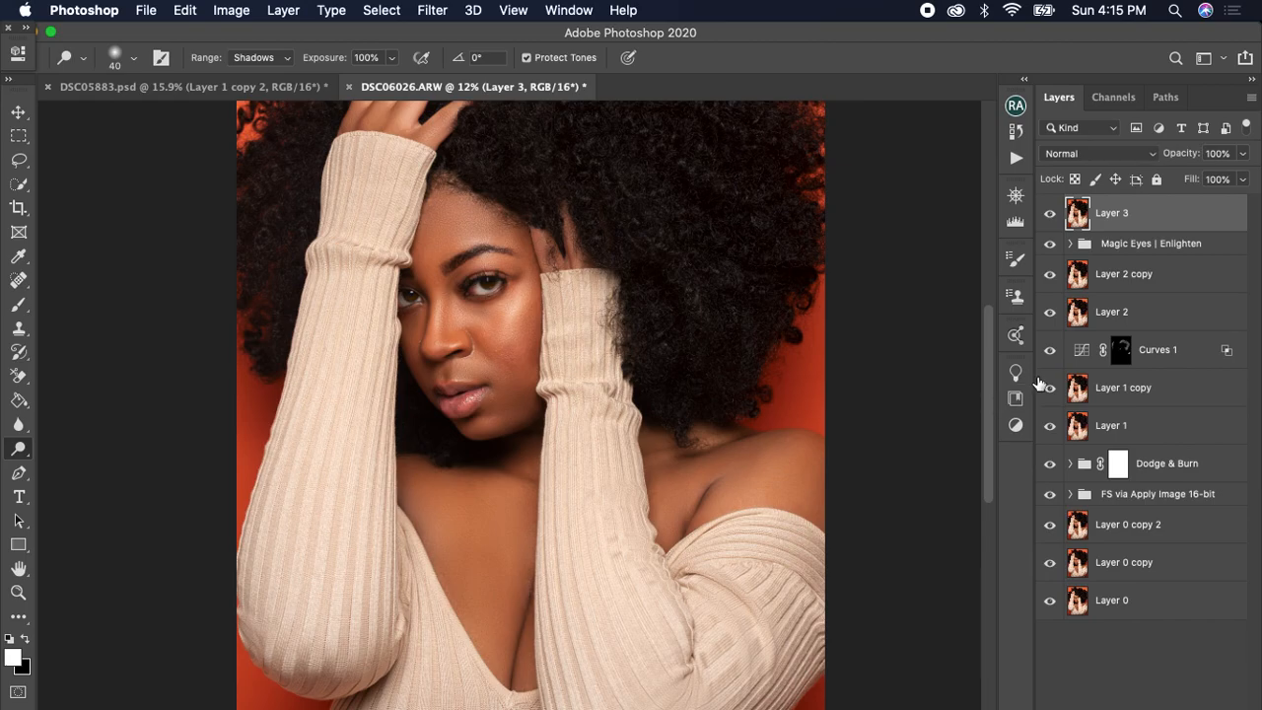
Add a Curves adjustment above the stamped layer, raise its RGB curve to brighten the image, and invert its mask to black
{"action": "left_click", "coordinate": [1016, 425]}
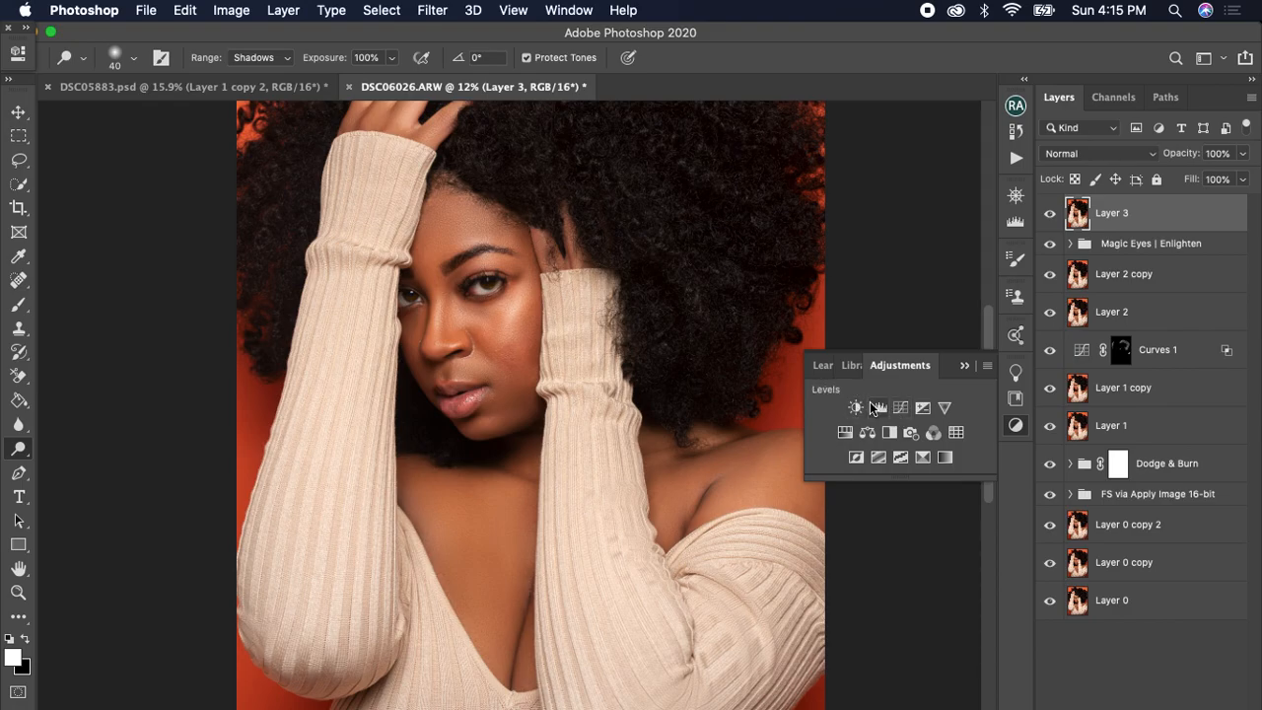
{"action": "left_click", "coordinate": [900, 407]}
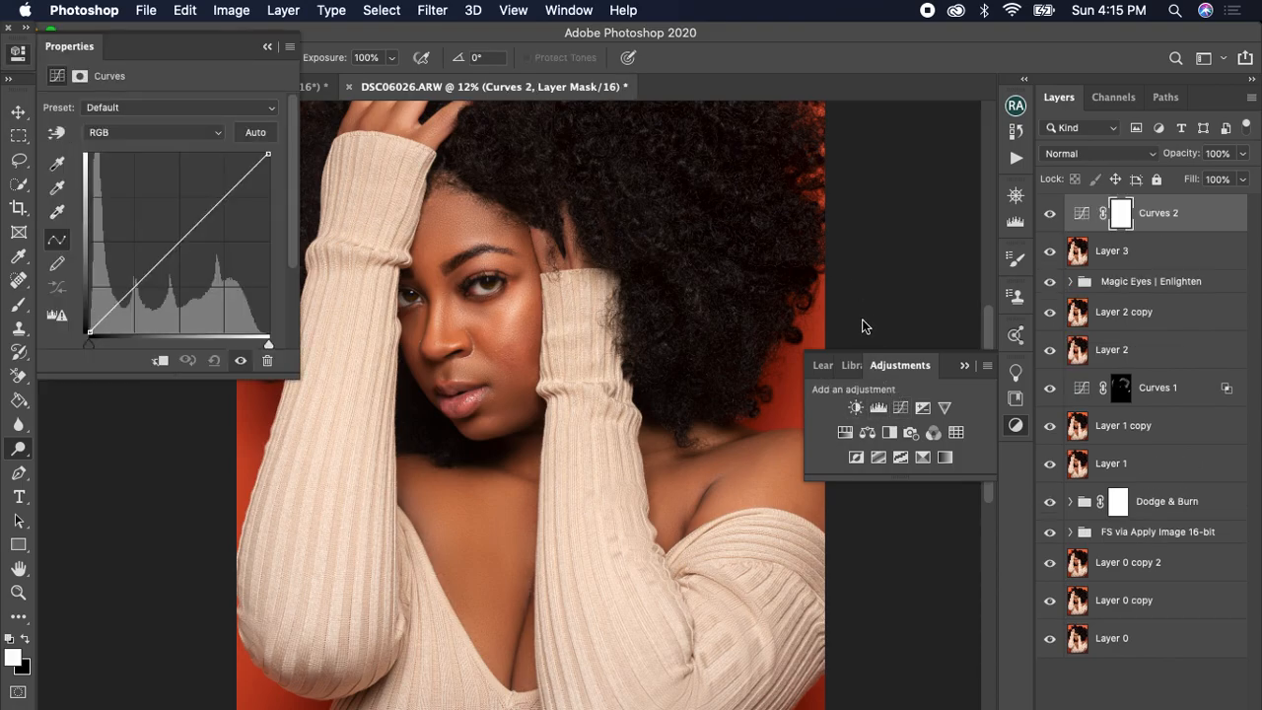
{"action": "left_click_drag", "start_coordinate": [177, 244], "coordinate": [147, 229]}
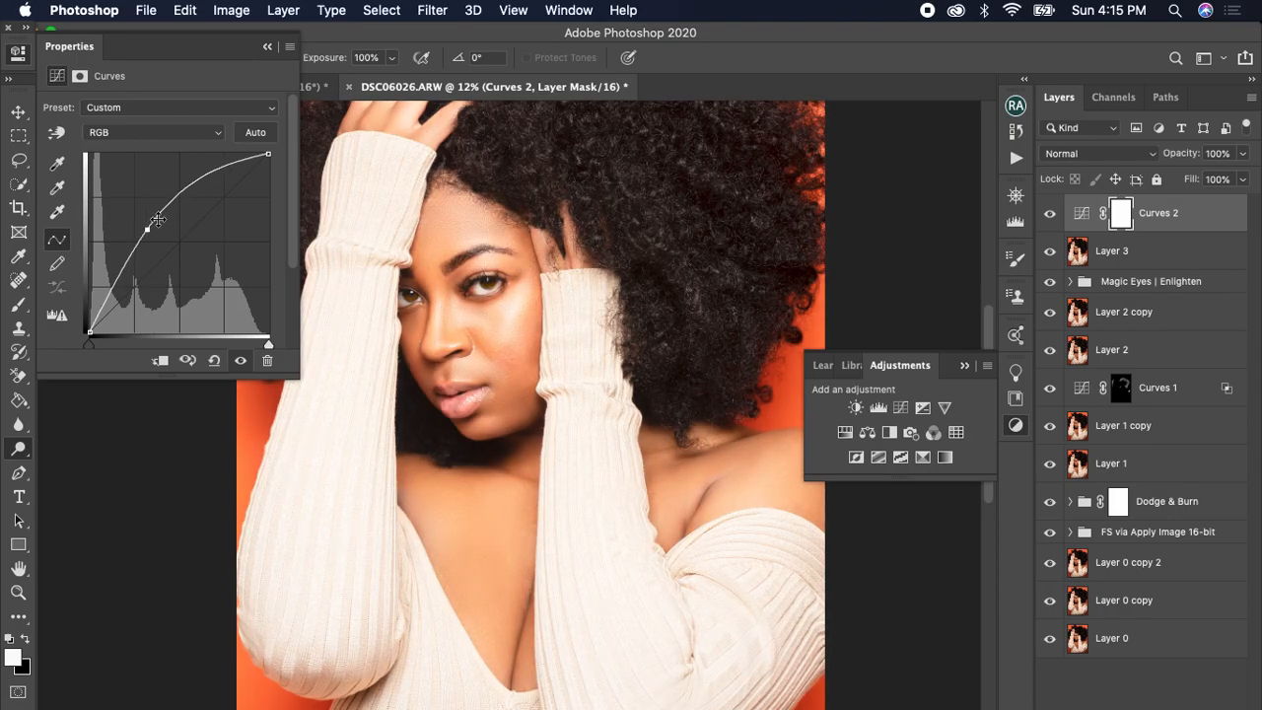
{"action": "left_click", "coordinate": [266, 47]}
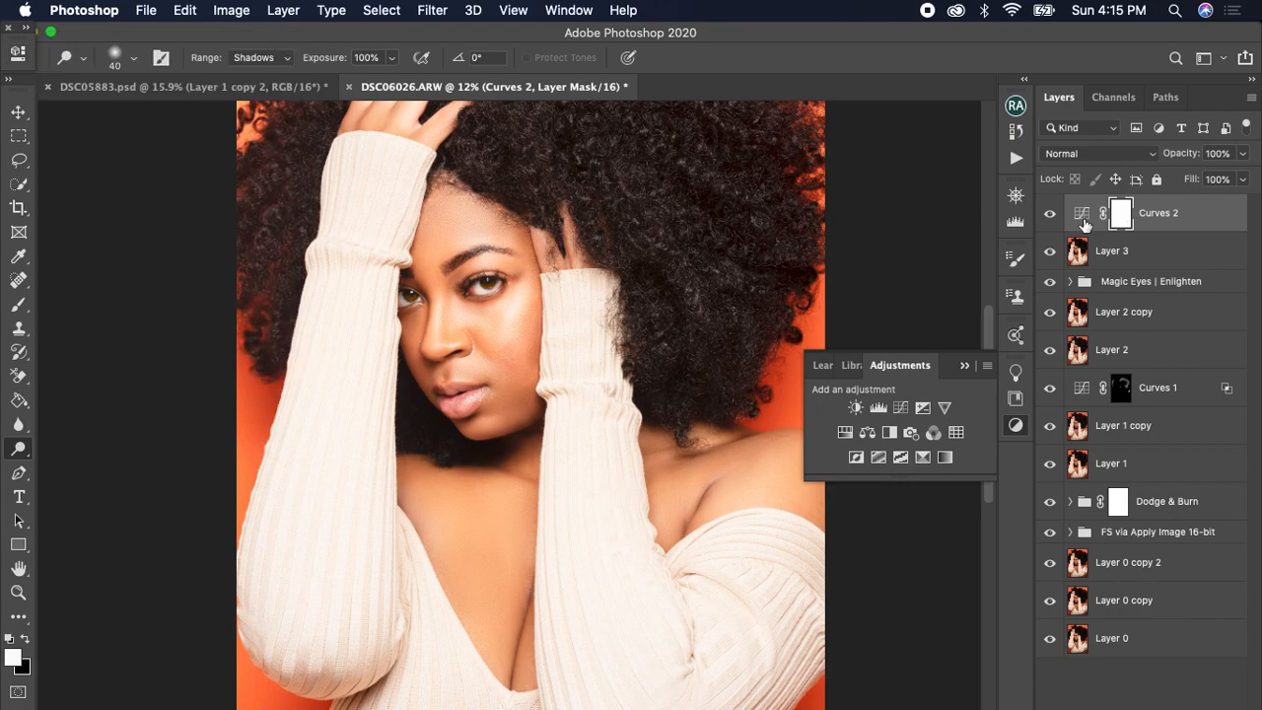
{"action": "key", "text": "super+i"}
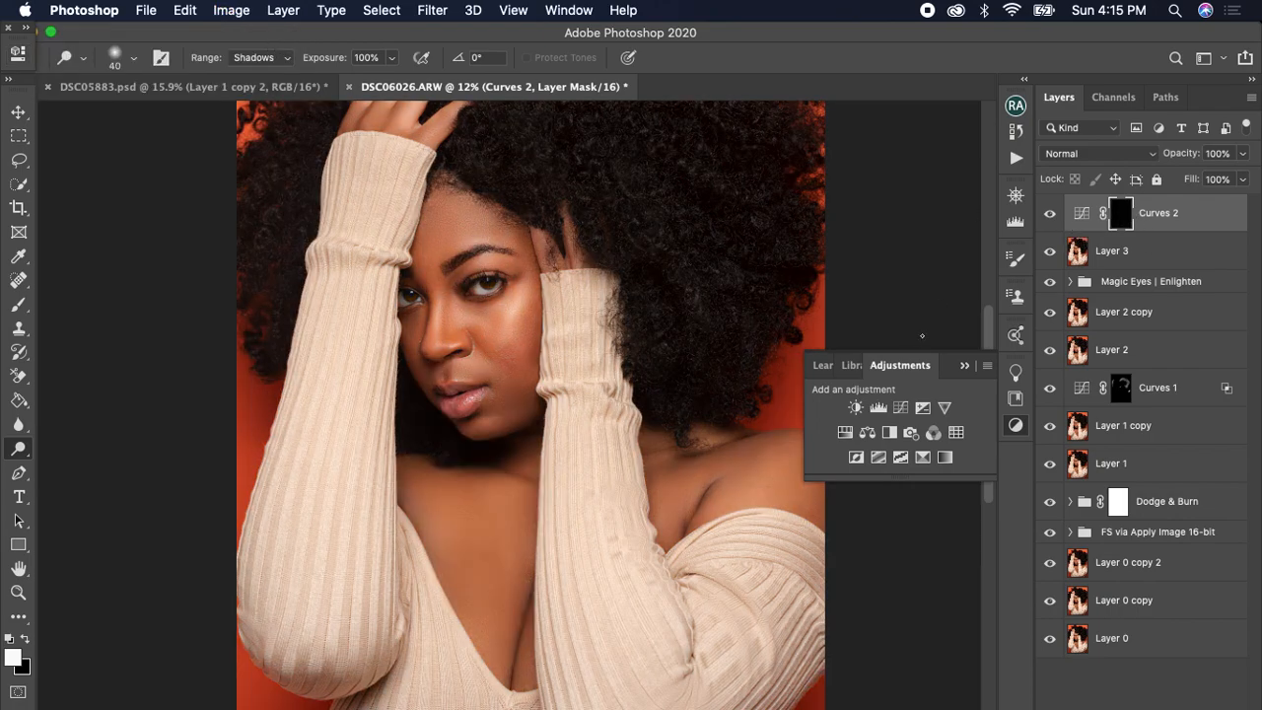
{"action": "left_click", "coordinate": [964, 365]}
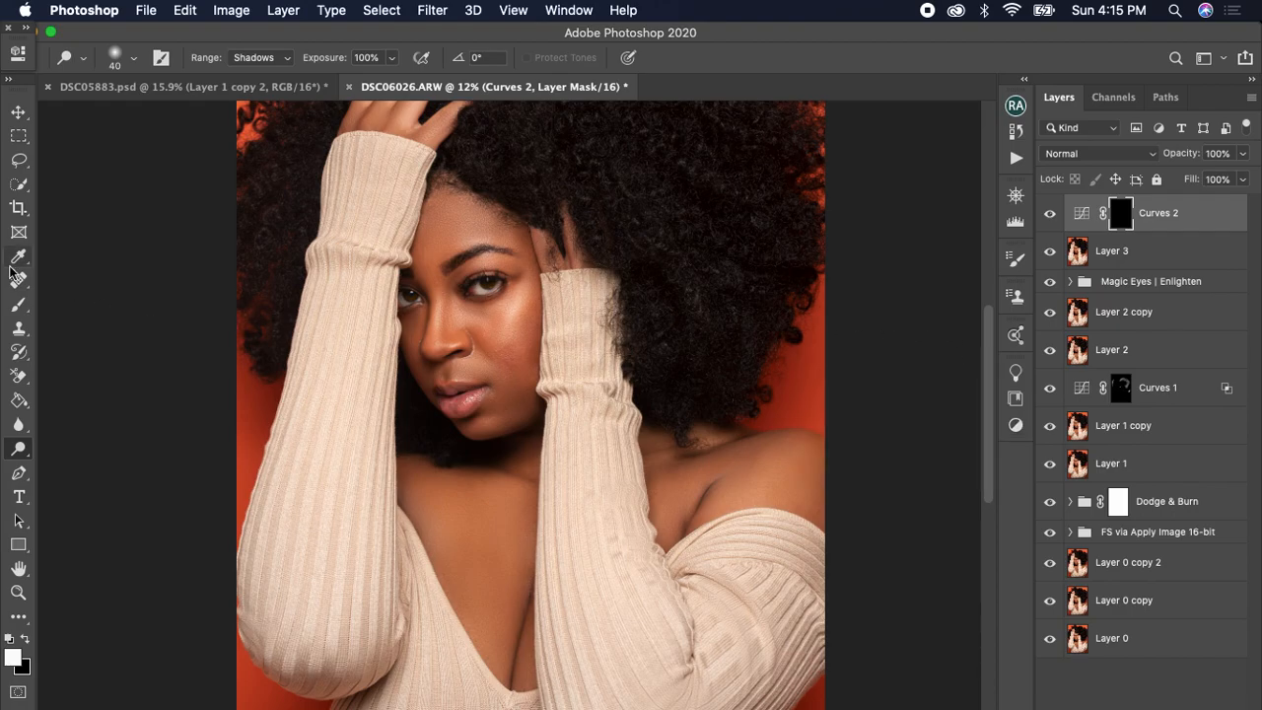
Paint both irises white on the new Curves layer's mask with a size 35 brush
{"action": "left_click", "coordinate": [17, 304]}
{"action": "left_click", "coordinate": [59, 303]}
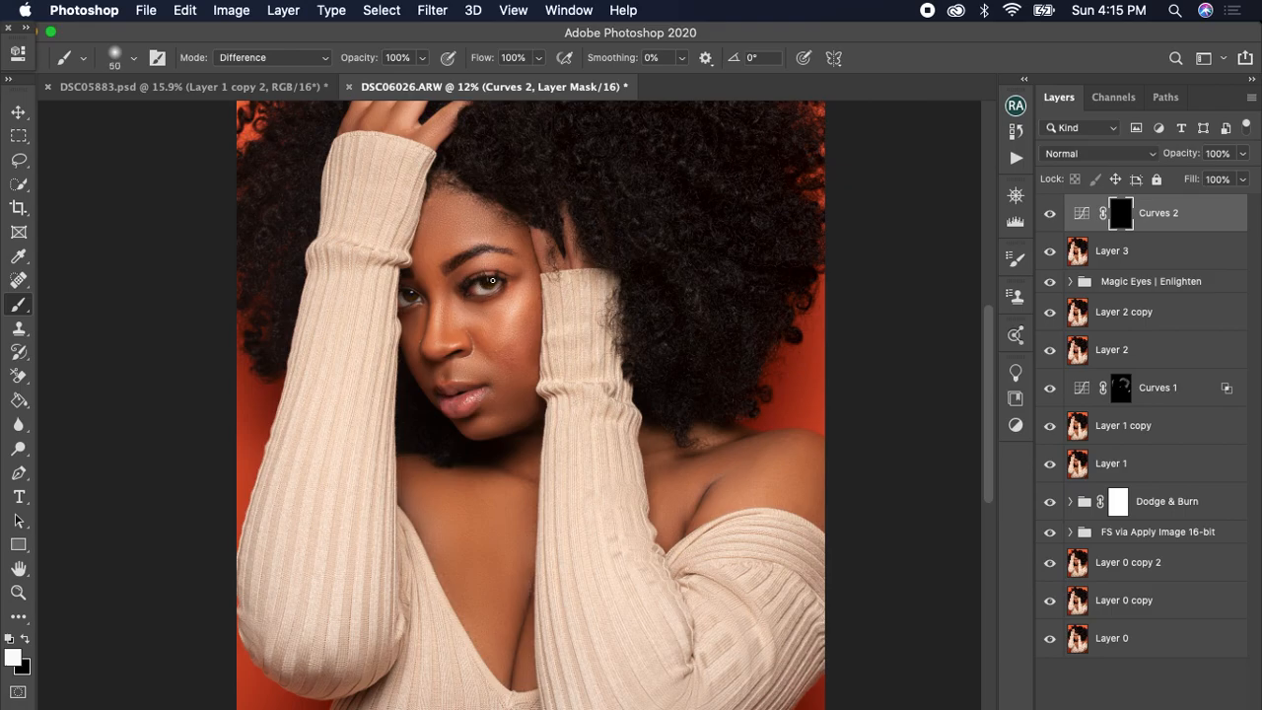
{"action": "scroll", "coordinate": [492, 281], "scroll_direction": "up", "scroll_amount": 5}
{"action": "scroll", "coordinate": [492, 285], "scroll_direction": "up", "scroll_amount": 1}
{"action": "scroll", "coordinate": [479, 291], "scroll_direction": "down", "scroll_amount": 1}
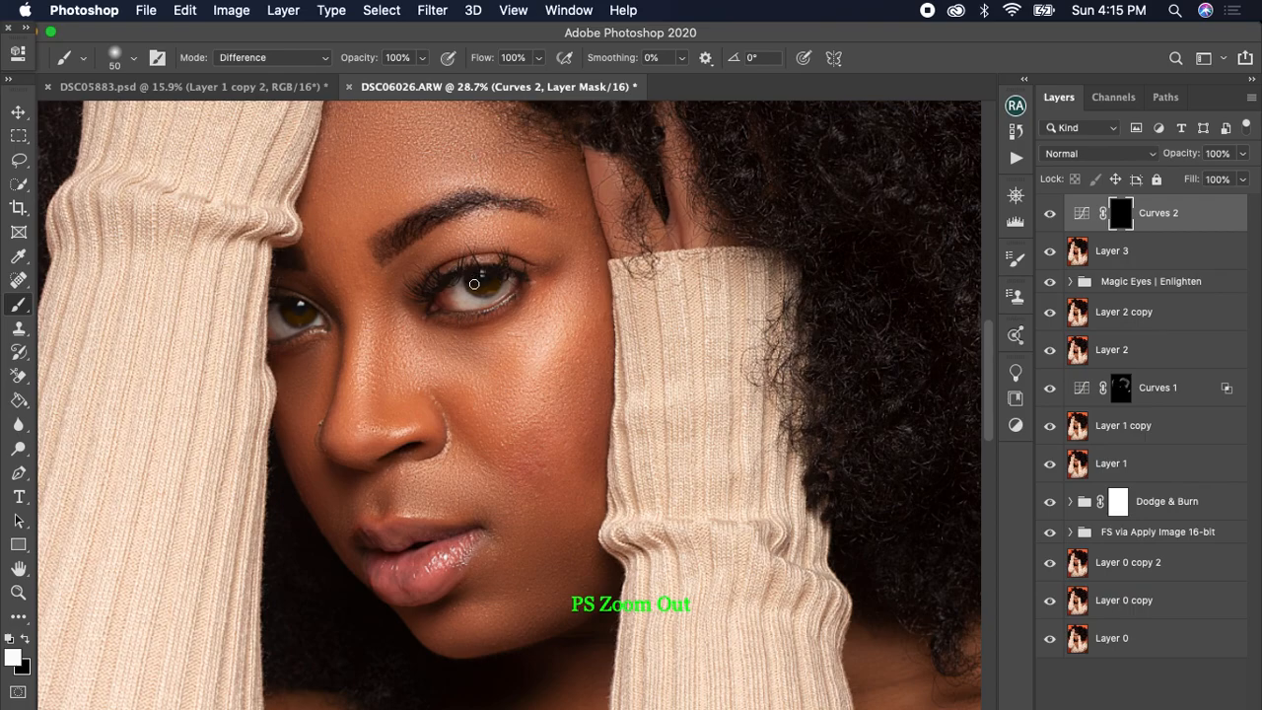
{"action": "key", "text": "bracketleft"}
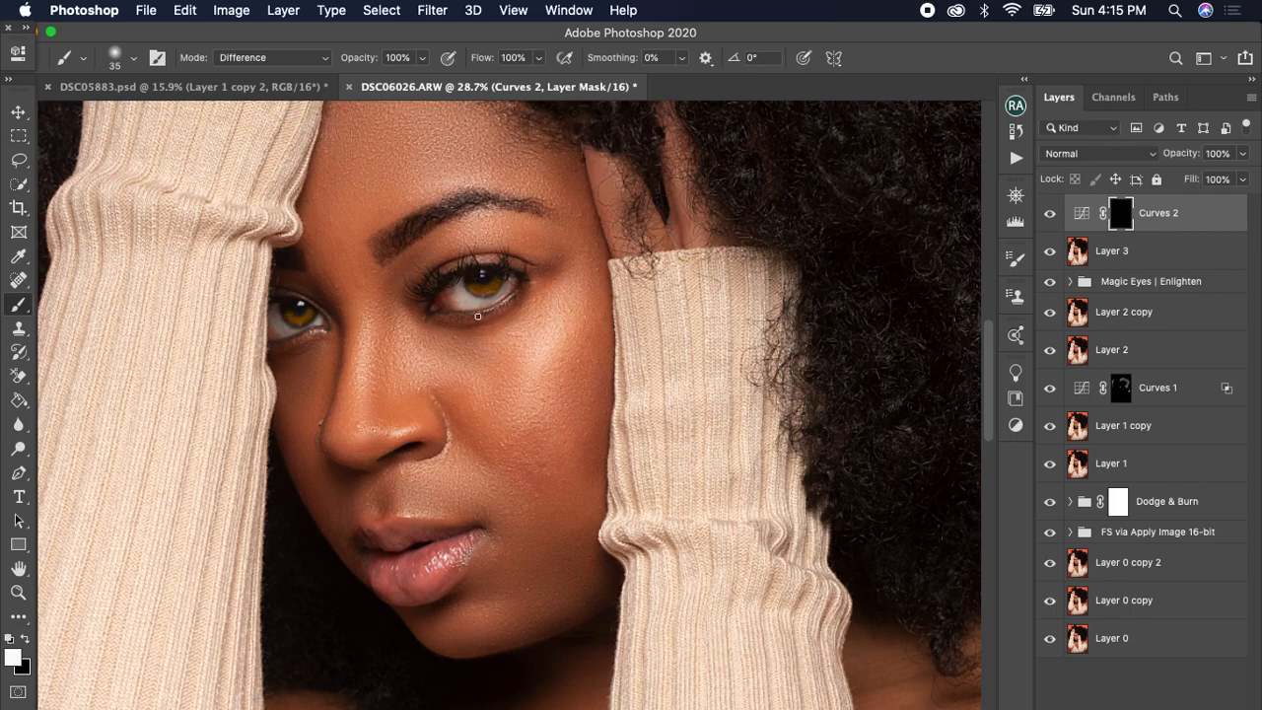
{"action": "key", "text": "super+minus"}
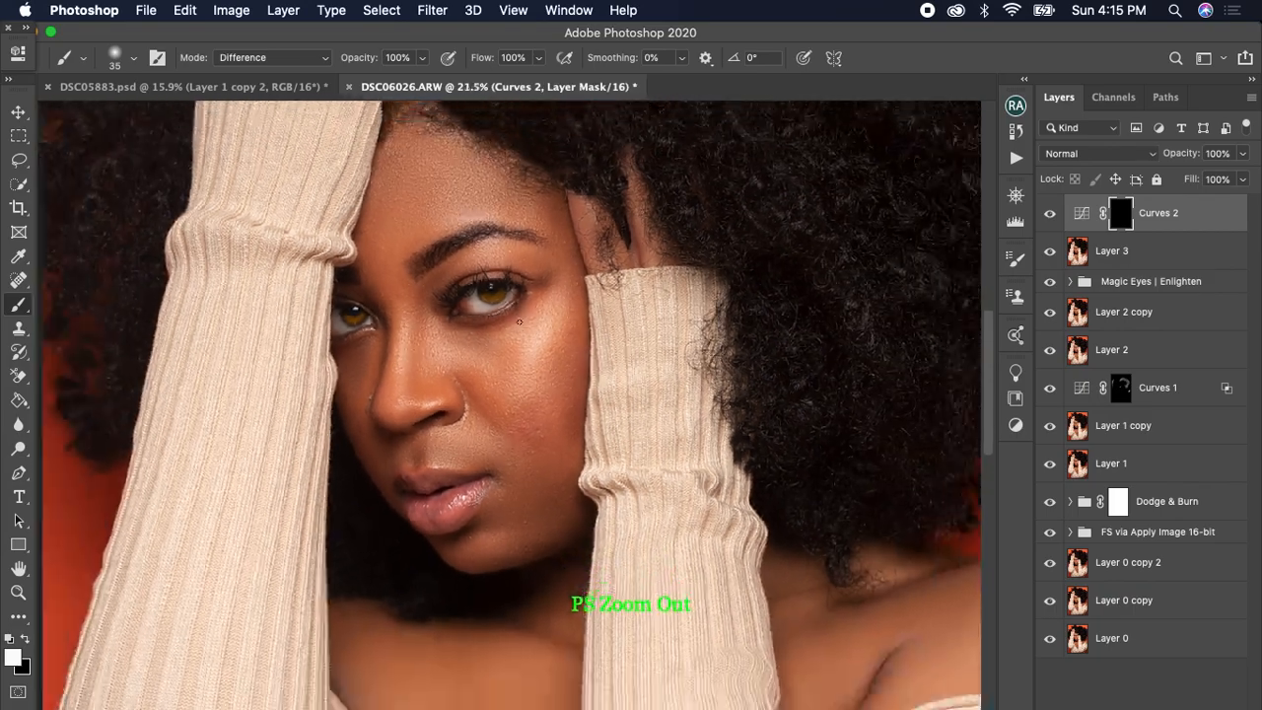
{"action": "scroll", "coordinate": [521, 323], "scroll_direction": "down", "scroll_amount": 4}
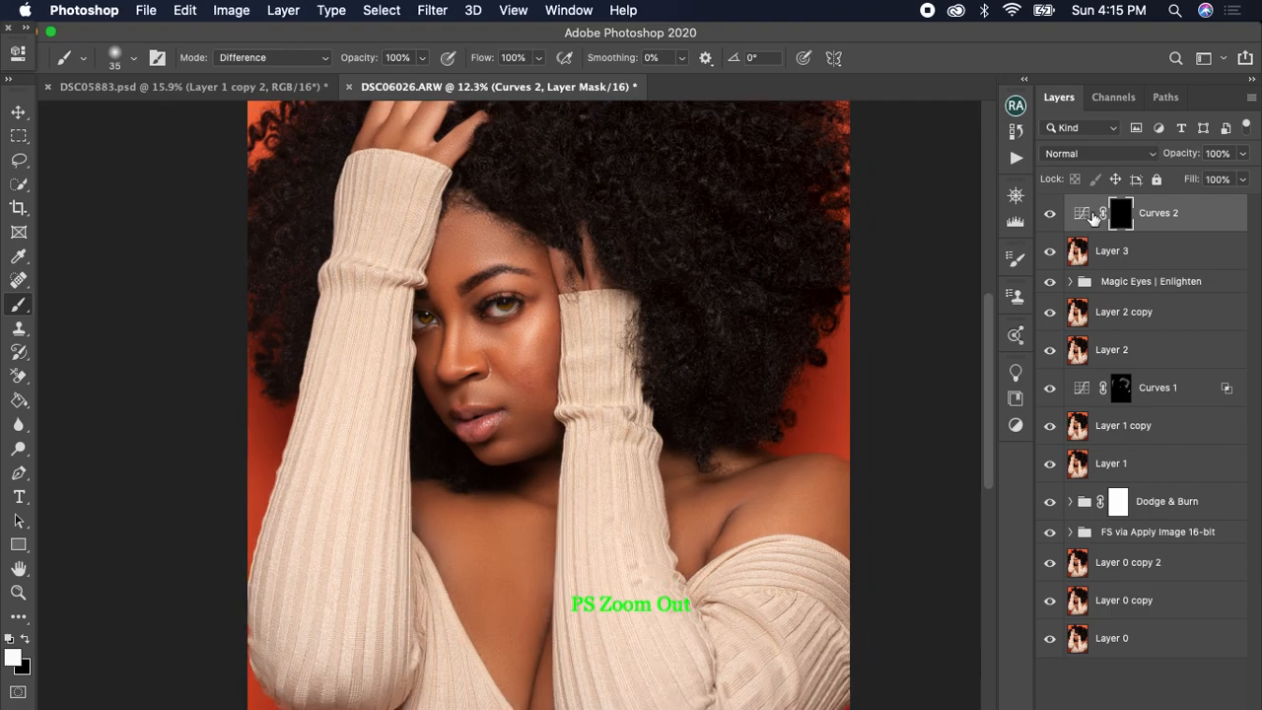
Lower the opacity of the iris-brightening Curves layer to 5%
{"action": "left_click", "coordinate": [1240, 180]}
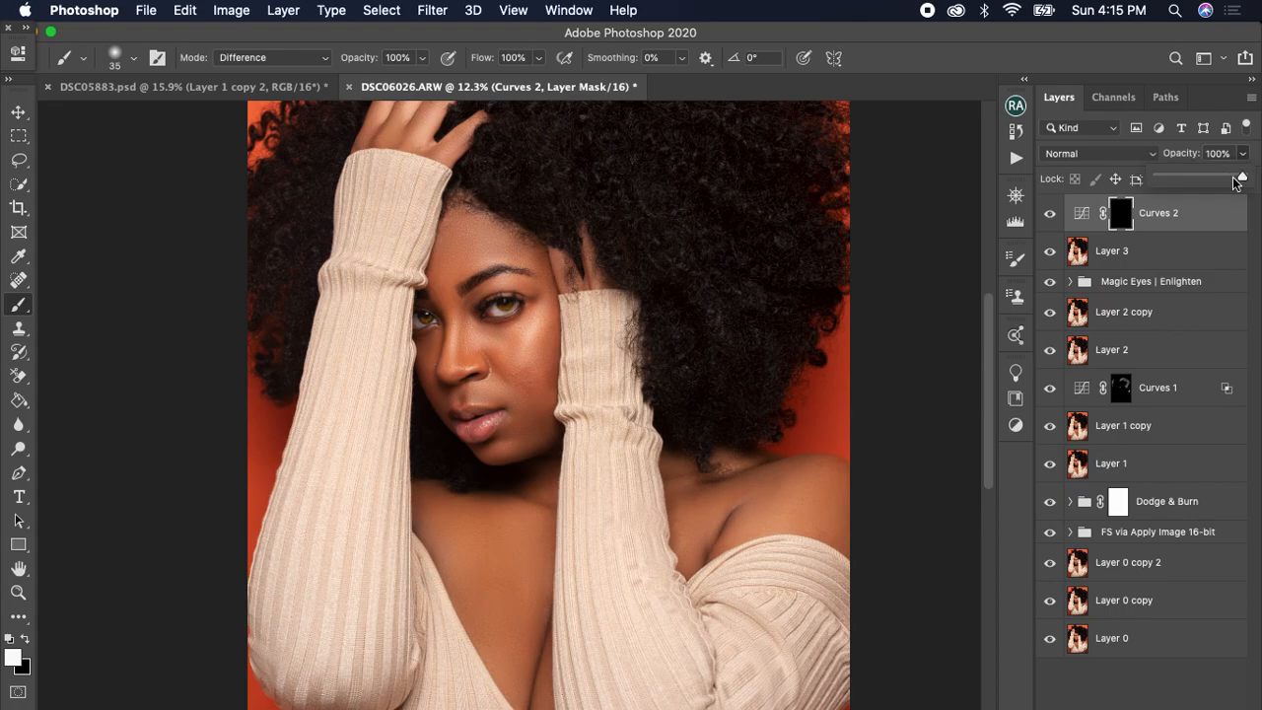
{"action": "left_click_drag", "start_coordinate": [1244, 179], "coordinate": [1209, 176]}
{"action": "left_click_drag", "start_coordinate": [1181, 167], "coordinate": [1161, 162]}
{"action": "key", "text": "super+minus"}
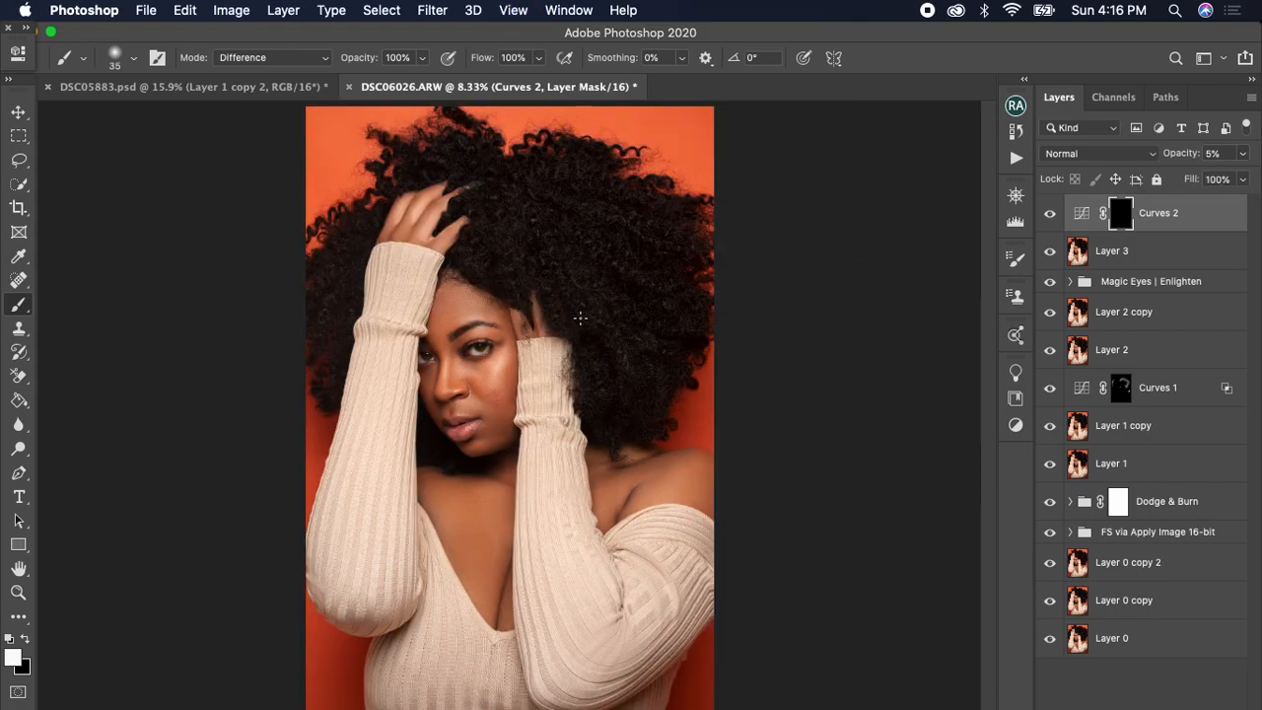